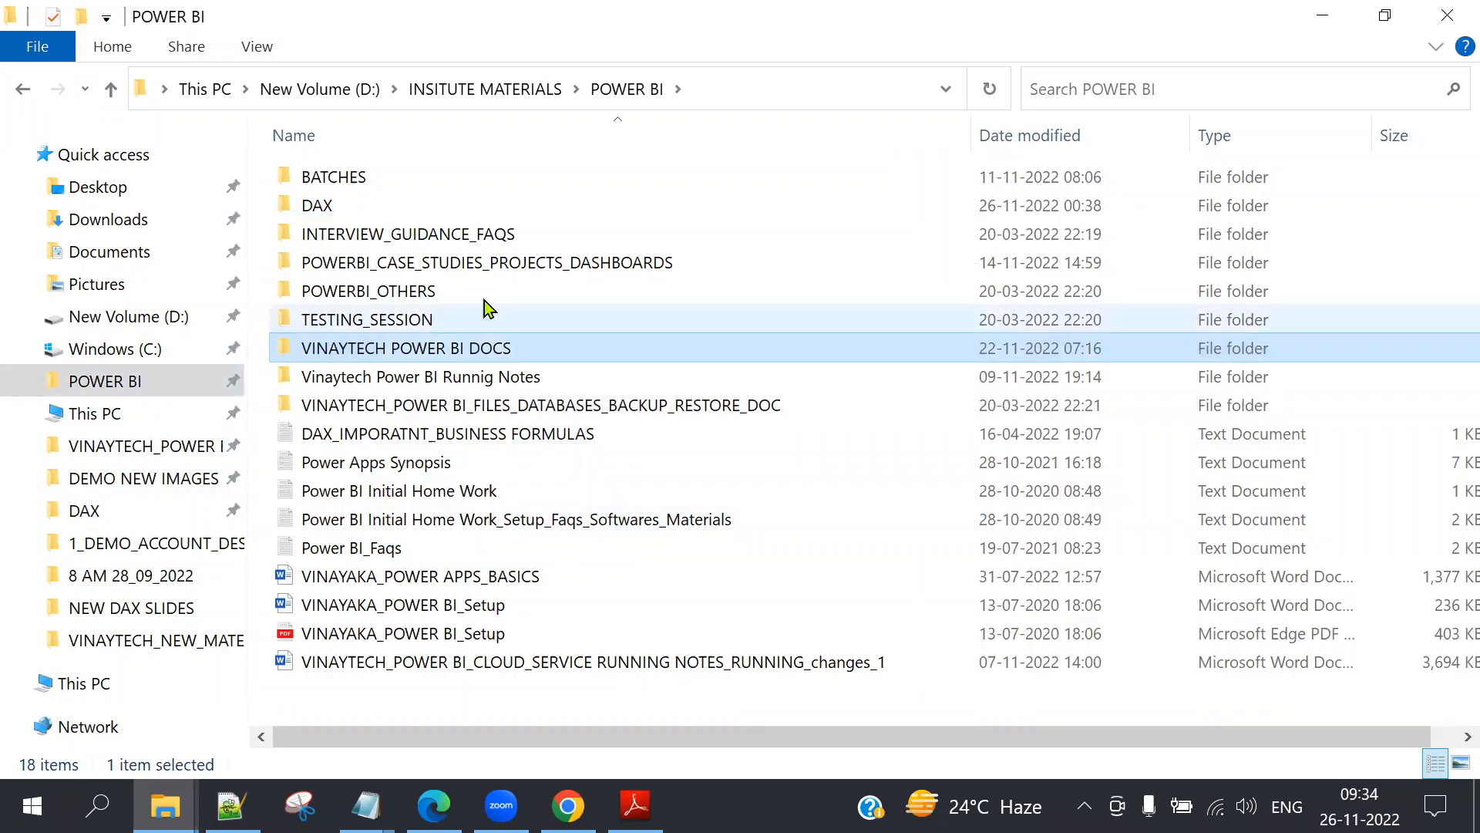
# Open the Case Study - VC funding data workbook from POWER BI CASE STUDY 1's Business Situation folder and auto-hide the ribbon.
pyautogui.click(509, 264)
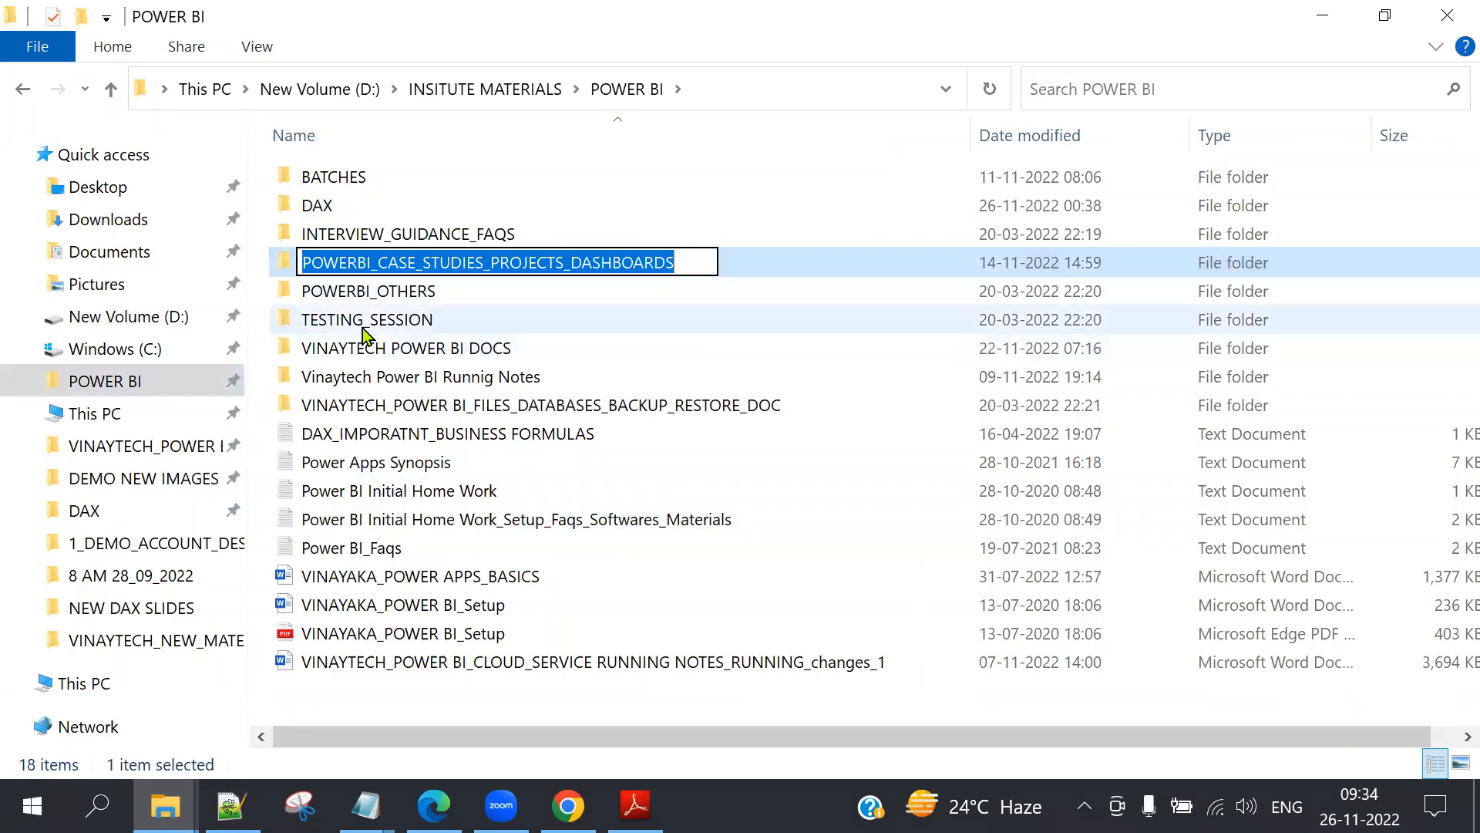
pyautogui.doubleClick(374, 266)
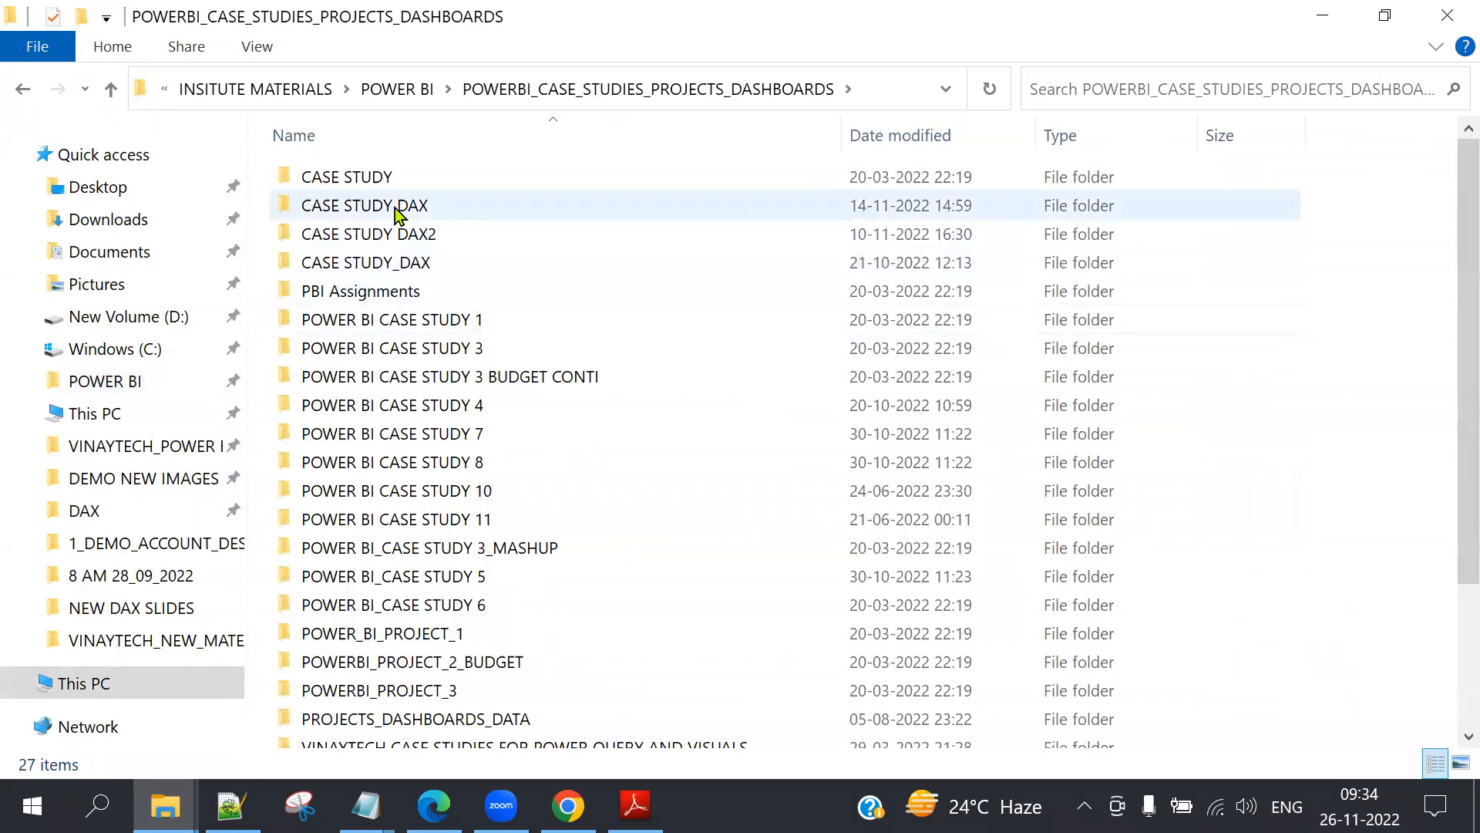
pyautogui.doubleClick(436, 320)
pyautogui.click(386, 183)
pyautogui.doubleClick(385, 184)
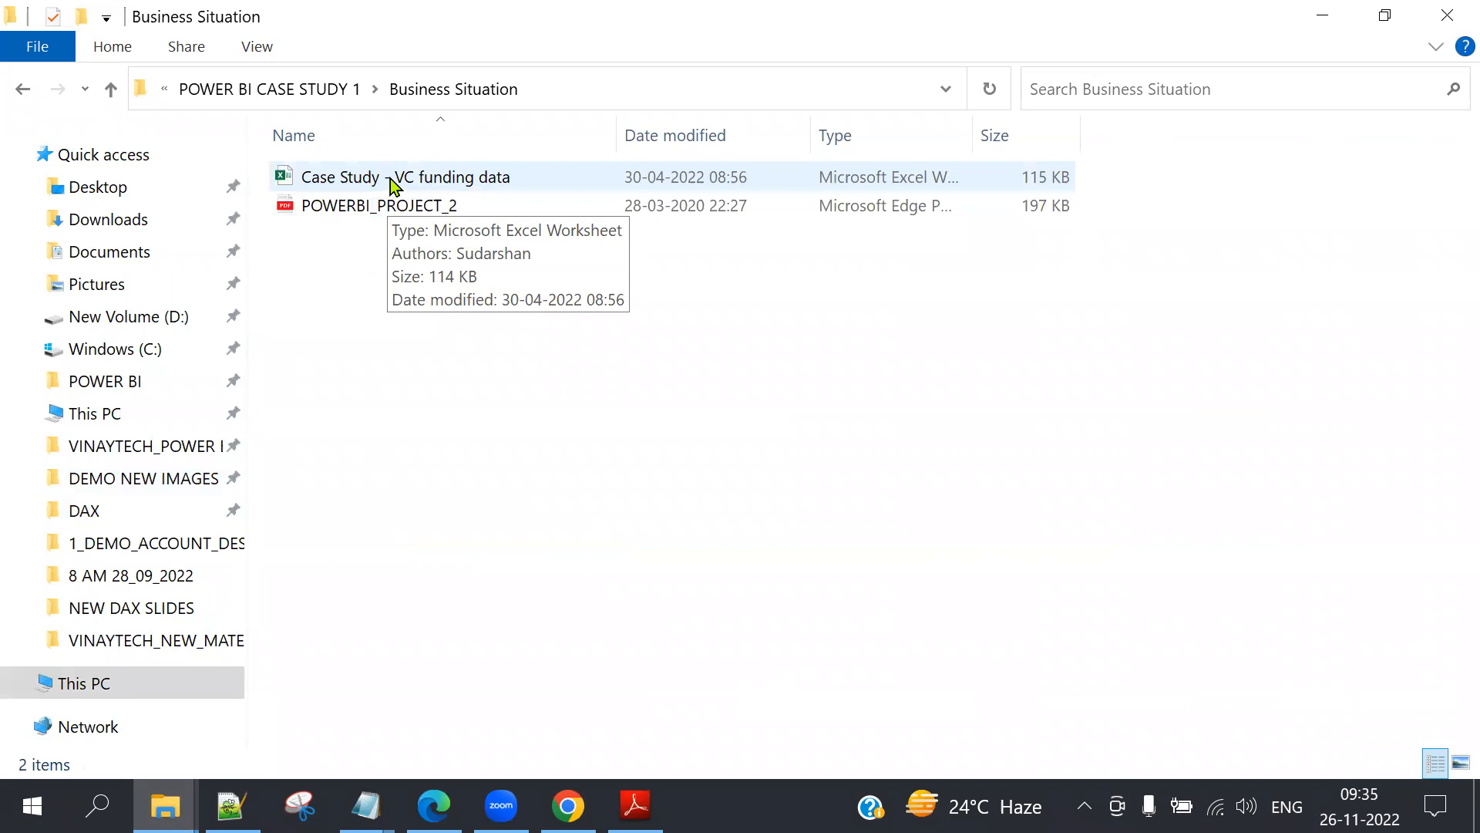
pyautogui.doubleClick(454, 182)
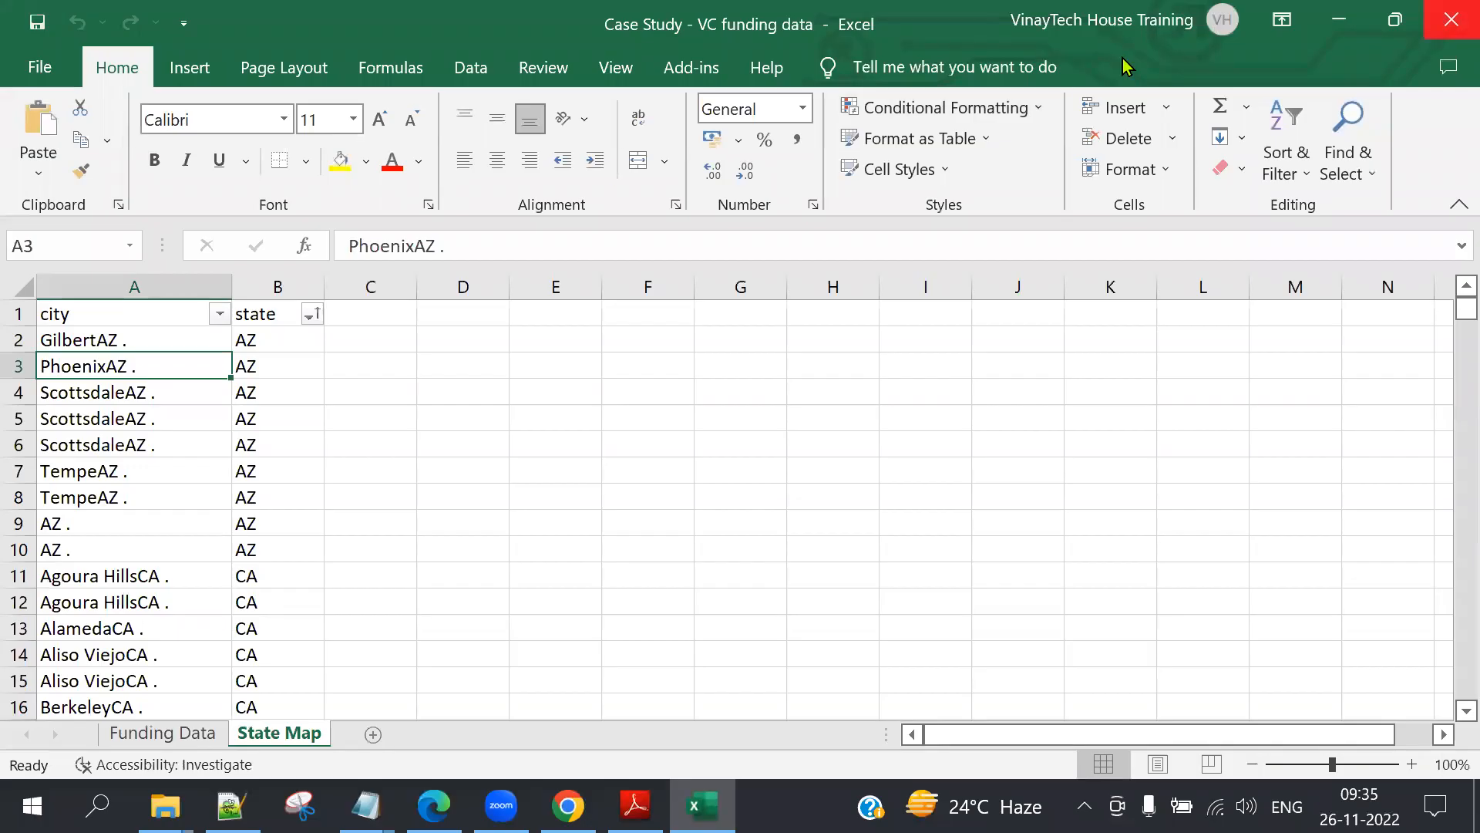
pyautogui.click(1283, 22)
pyautogui.click(1312, 58)
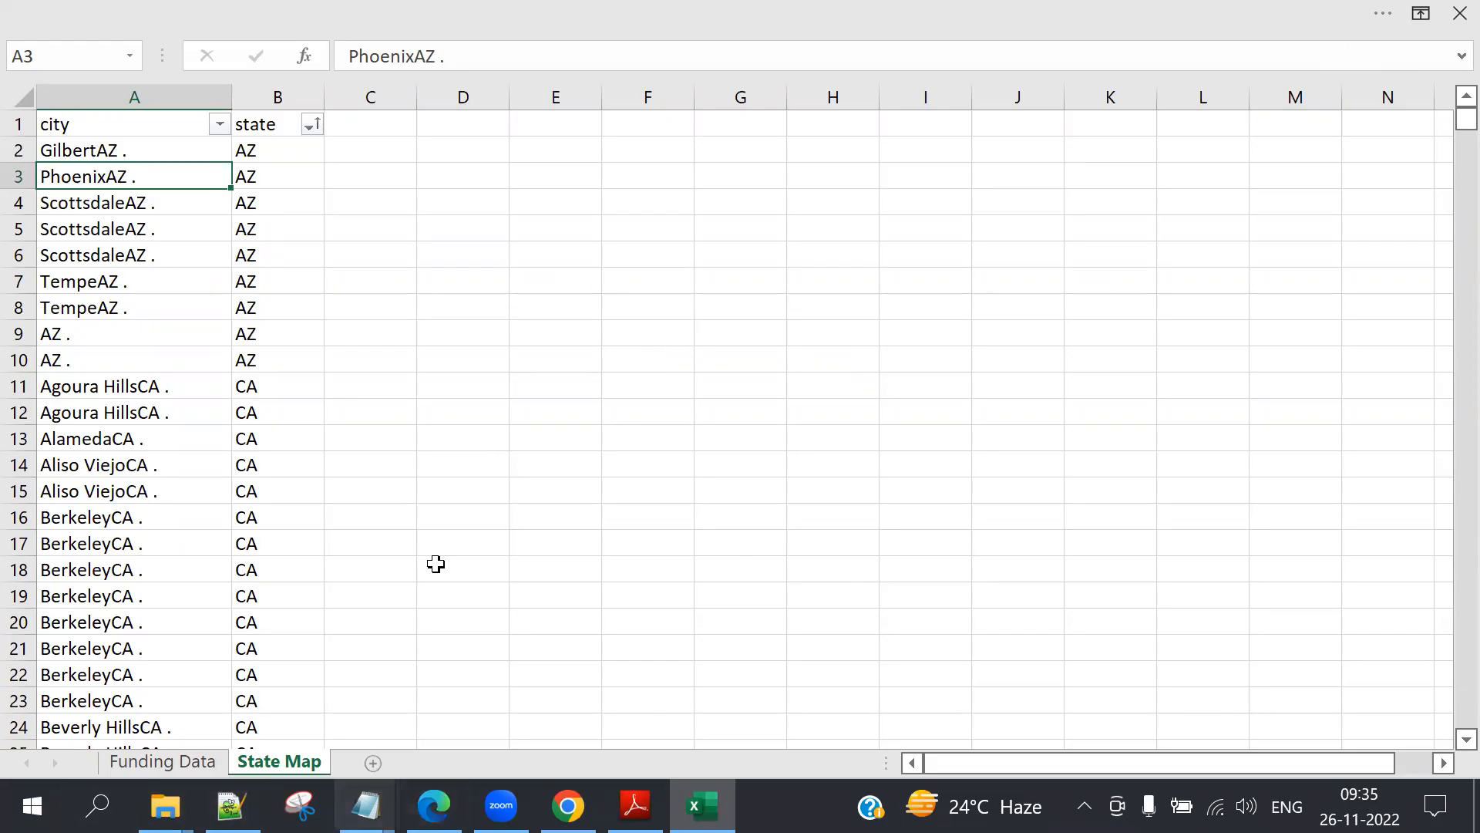
# Switch to the Business Situation folder and mark its workbook and PDF with a red circle, ticks and an arrow.
pyautogui.moveTo(165, 806)
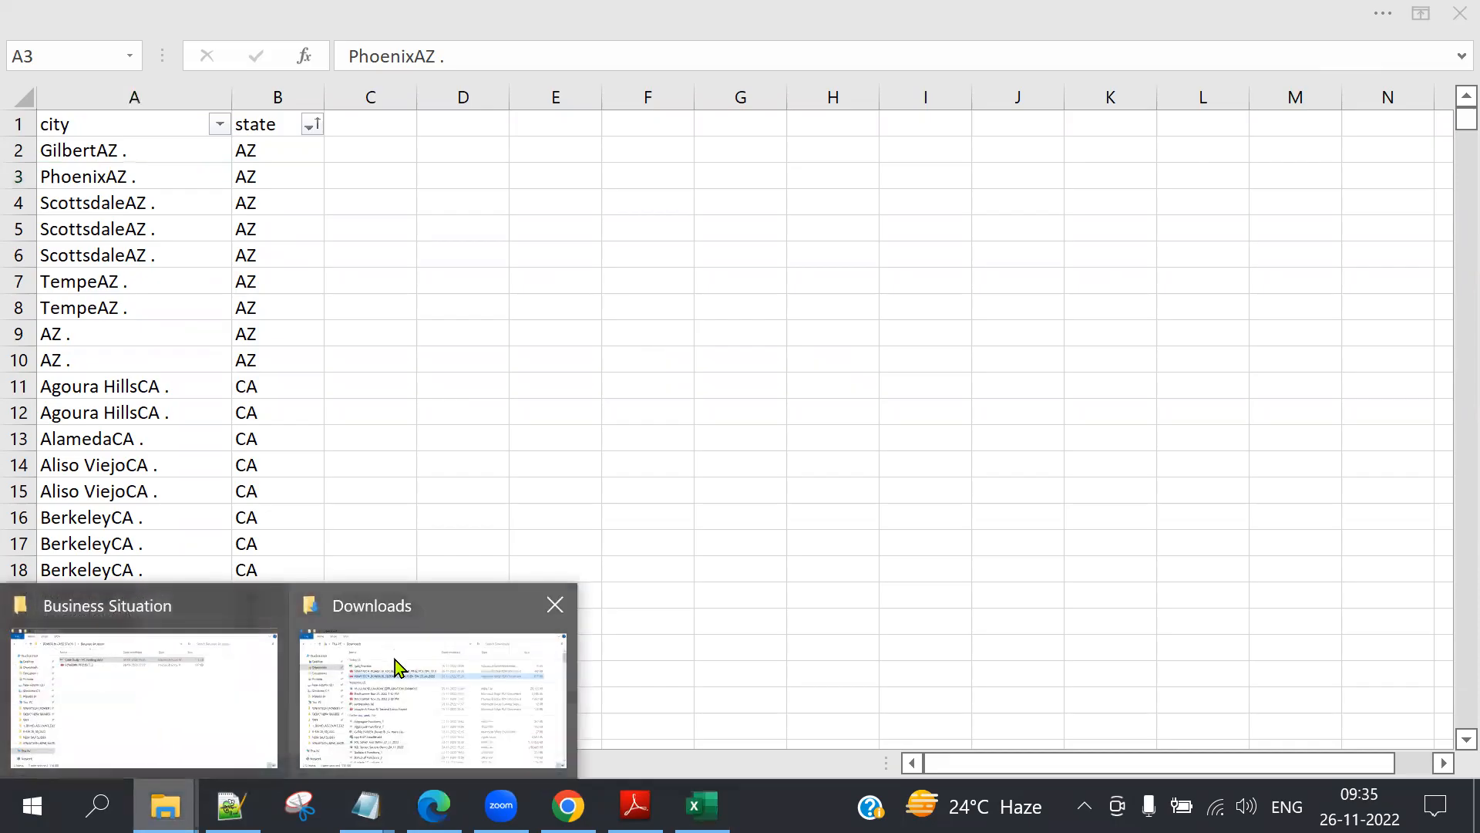
pyautogui.click(168, 697)
pyautogui.moveTo(580, 76)
pyautogui.mouseDown()
pyautogui.moveTo(344, 116)
pyautogui.moveTo(549, 305)
pyautogui.moveTo(579, 77)
pyautogui.mouseUp()
pyautogui.moveTo(535, 158)
pyautogui.mouseDown()
pyautogui.moveTo(541, 170)
pyautogui.moveTo(624, 129)
pyautogui.mouseUp()
pyautogui.moveTo(445, 246); pyautogui.dragTo(491, 251)
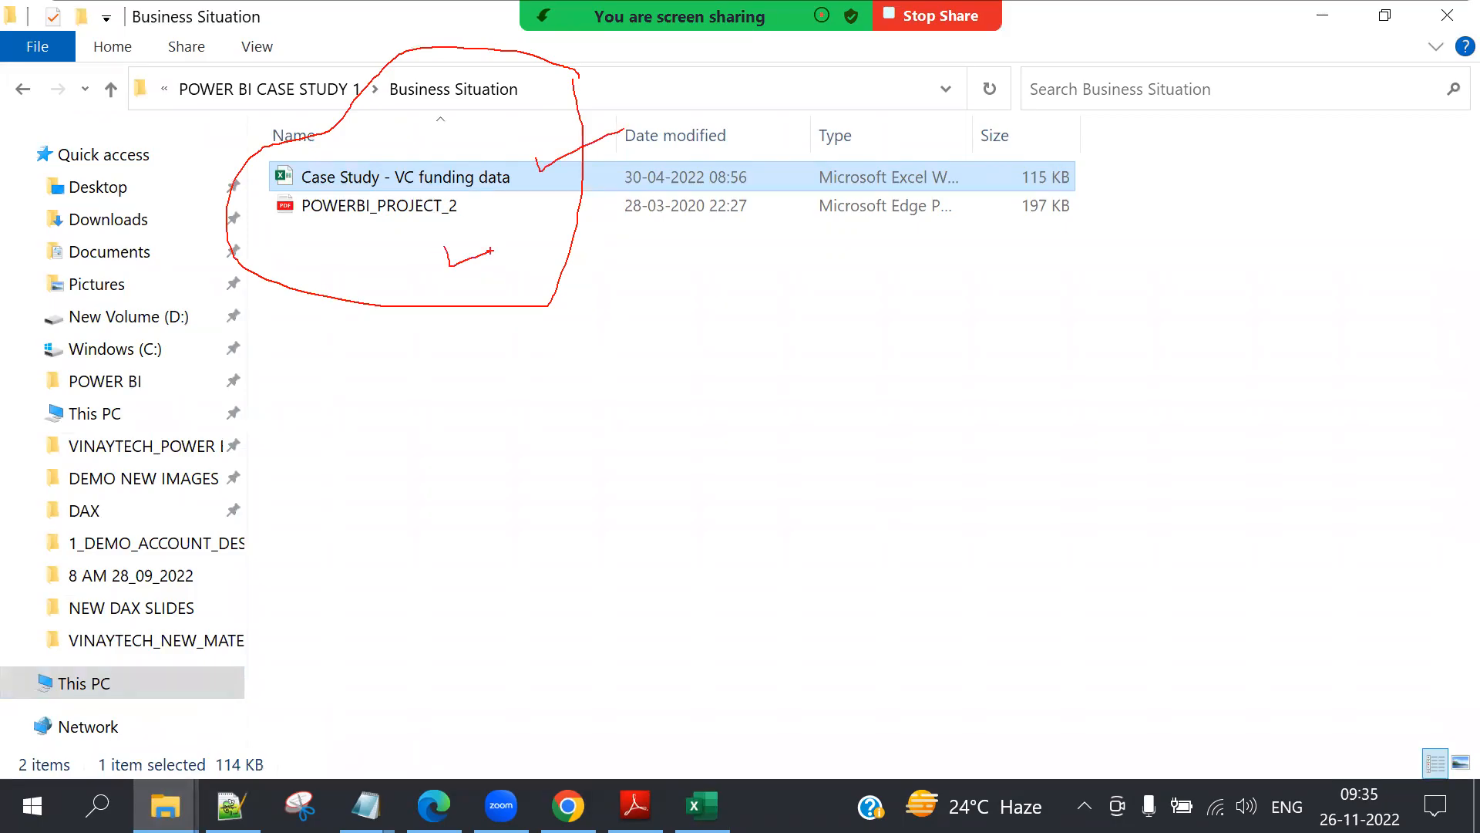
pyautogui.moveTo(493, 150); pyautogui.dragTo(602, 97)
pyautogui.moveTo(431, 225); pyautogui.dragTo(431, 361)
pyautogui.moveTo(413, 347); pyautogui.dragTo(455, 376)
# Switch to the VC funding data workbook and compare the columns of the Funding Data and State Map sheets.
pyautogui.click(702, 805)
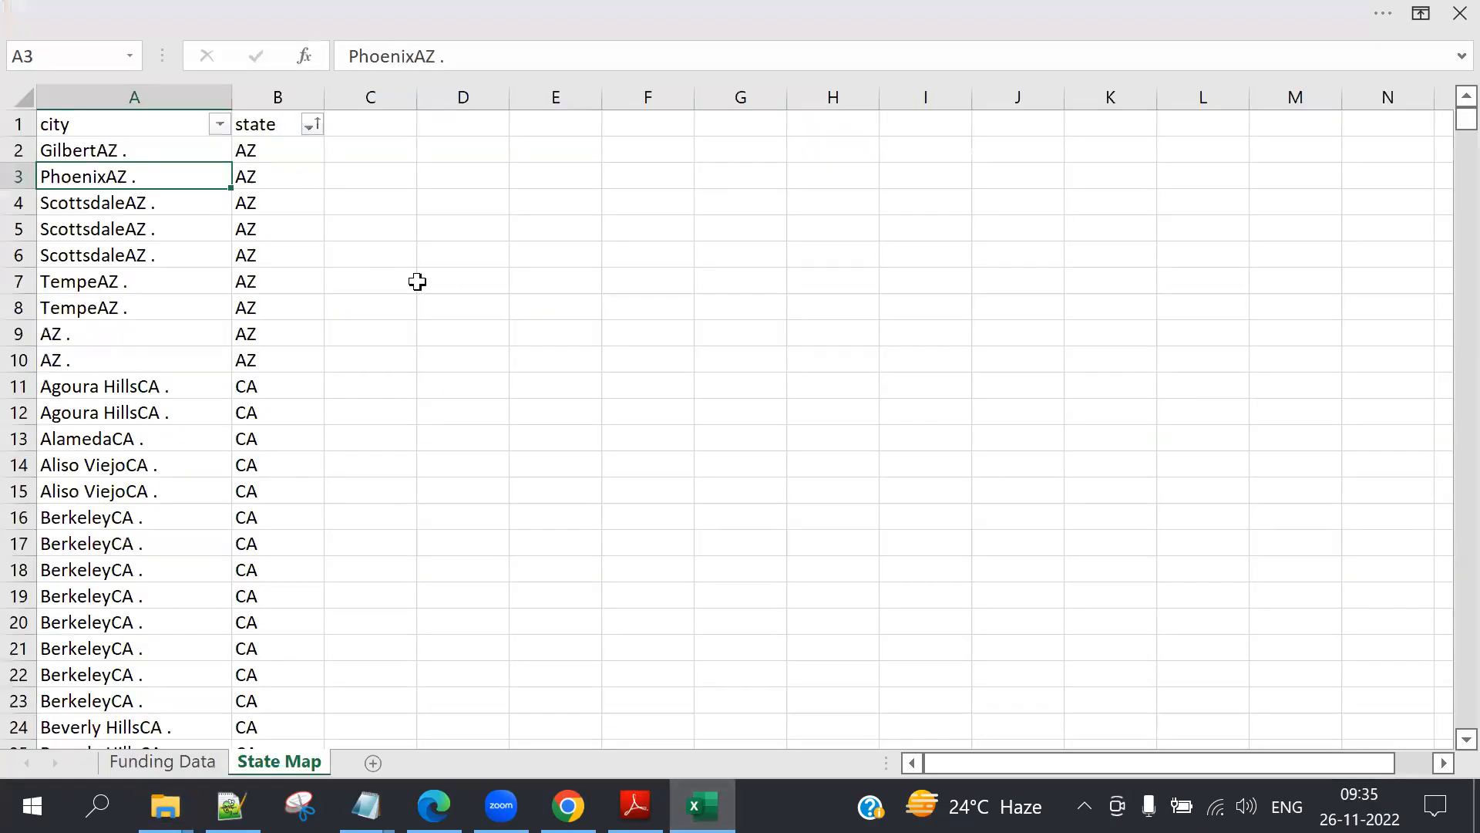
pyautogui.click(145, 761)
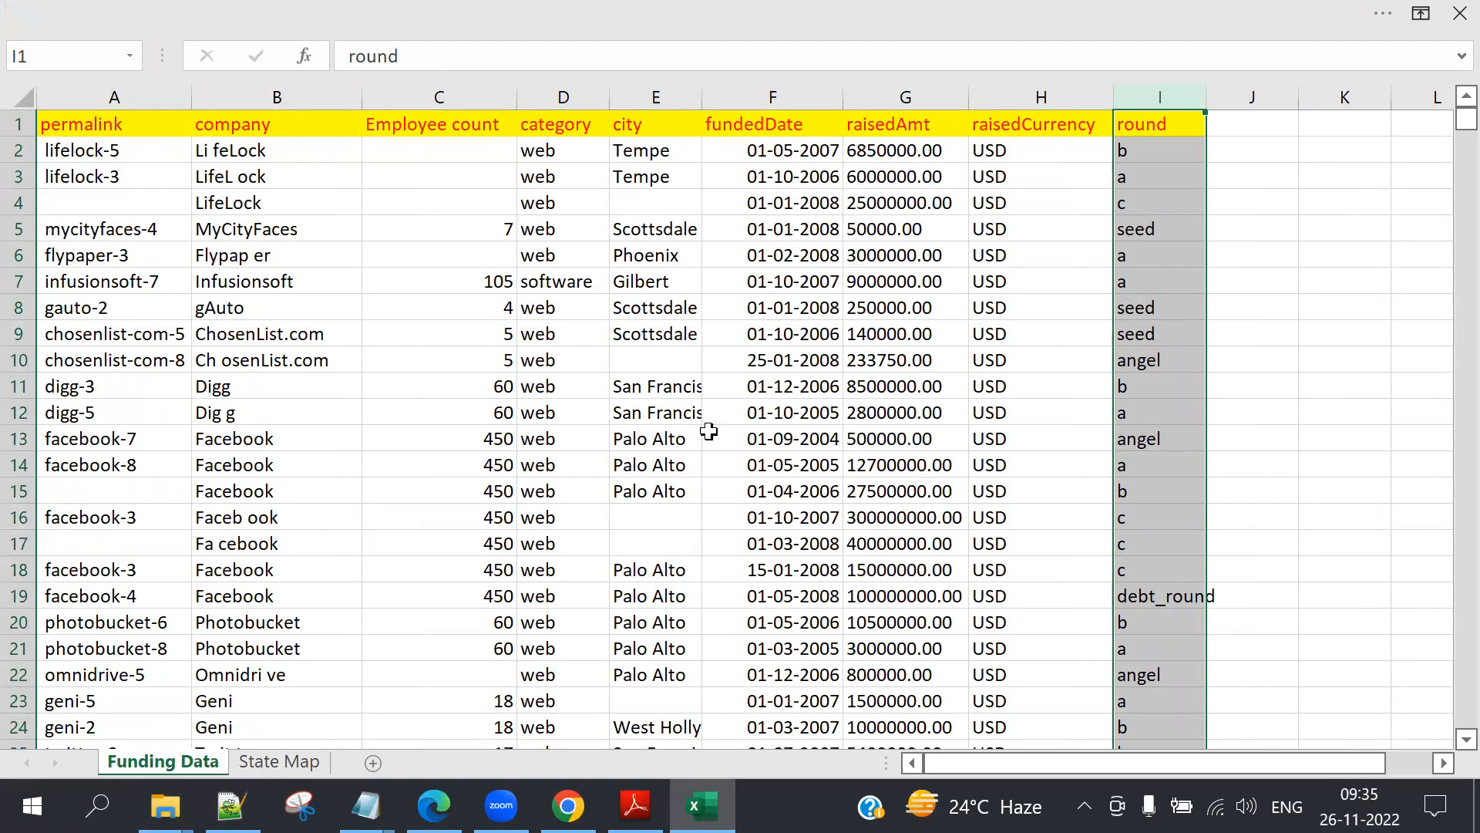
pyautogui.click(271, 760)
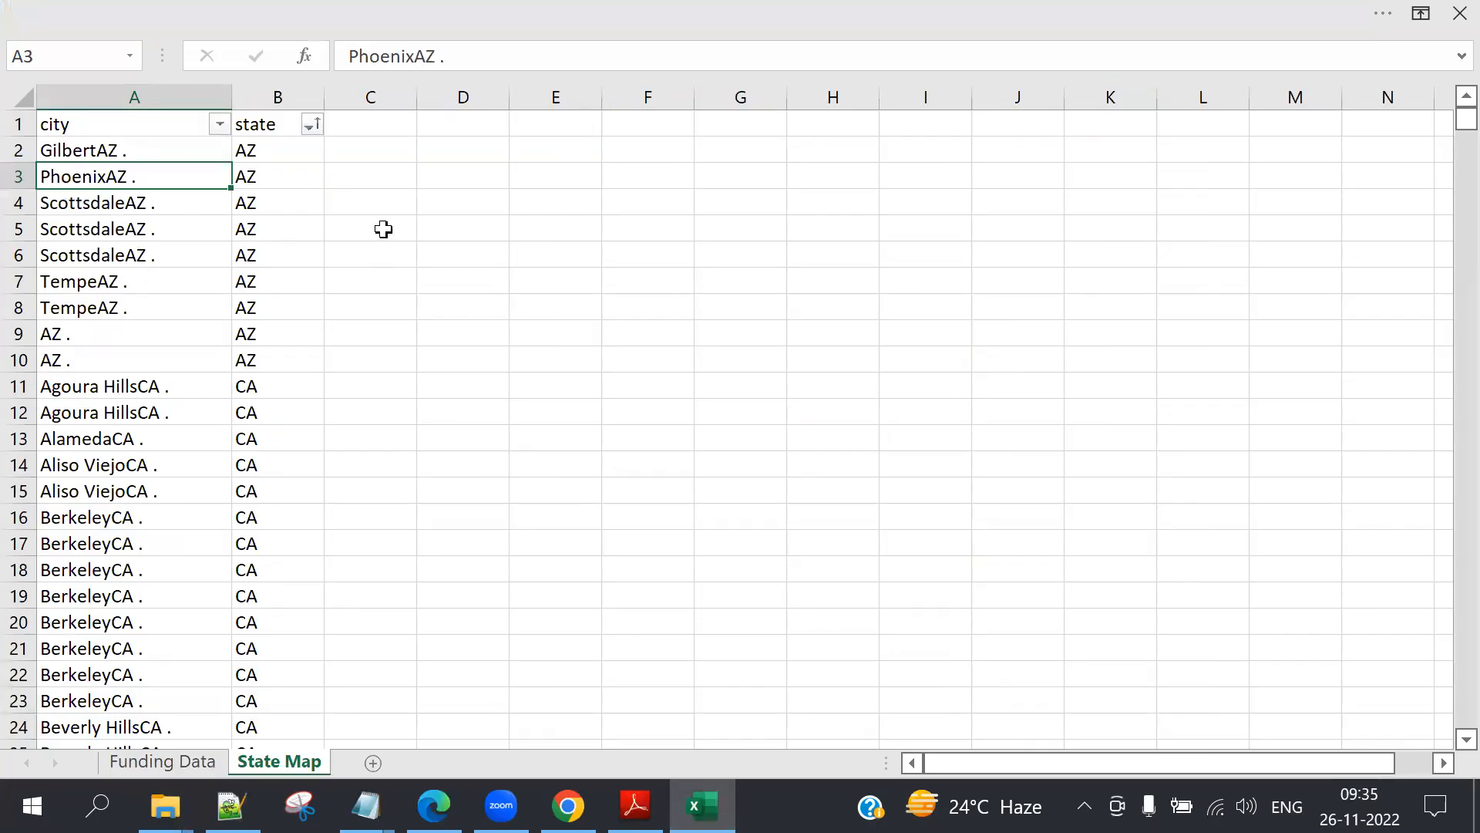
pyautogui.click(185, 762)
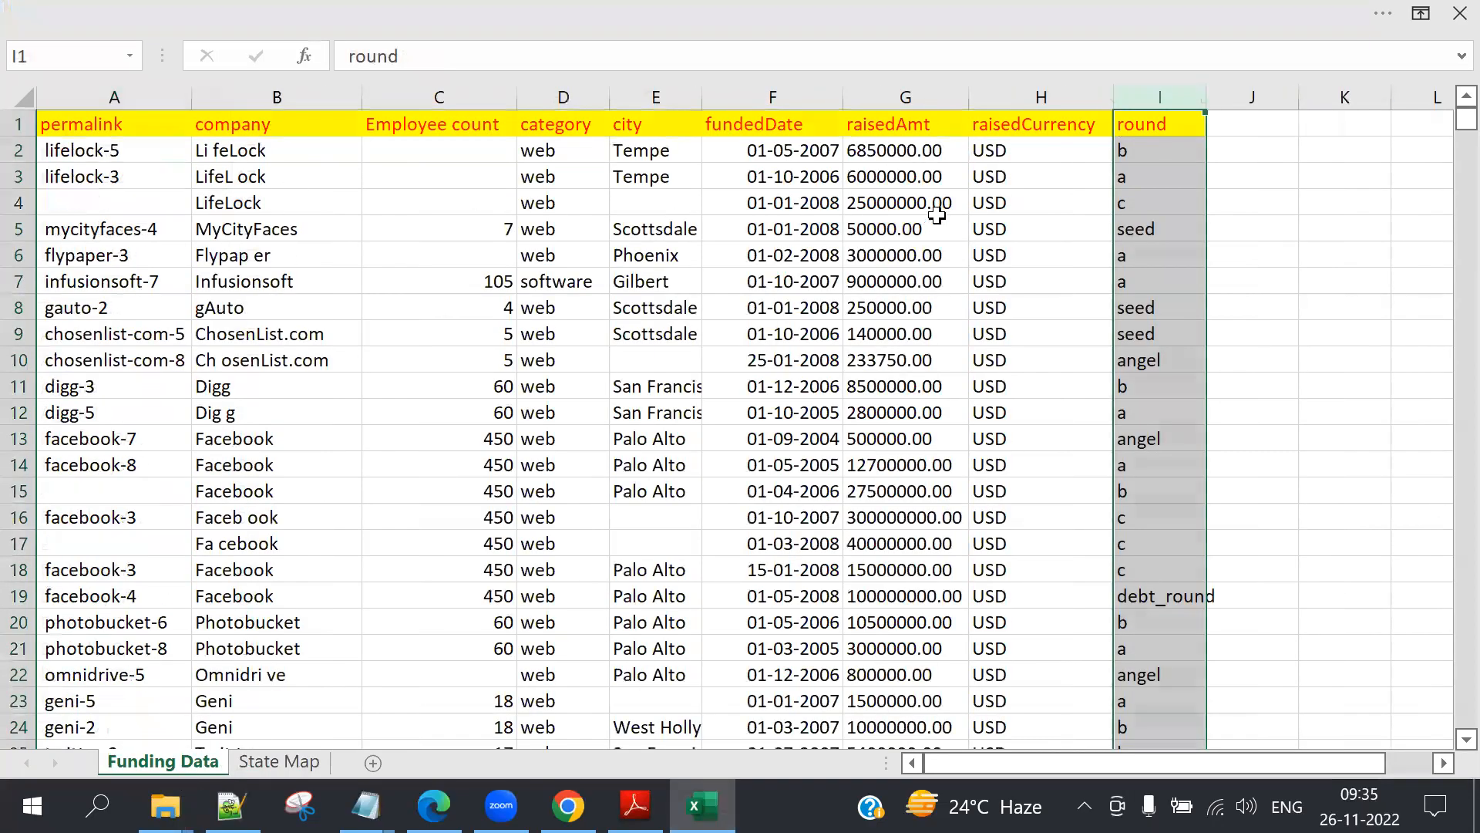
pyautogui.click(278, 762)
pyautogui.click(171, 761)
pyautogui.click(302, 763)
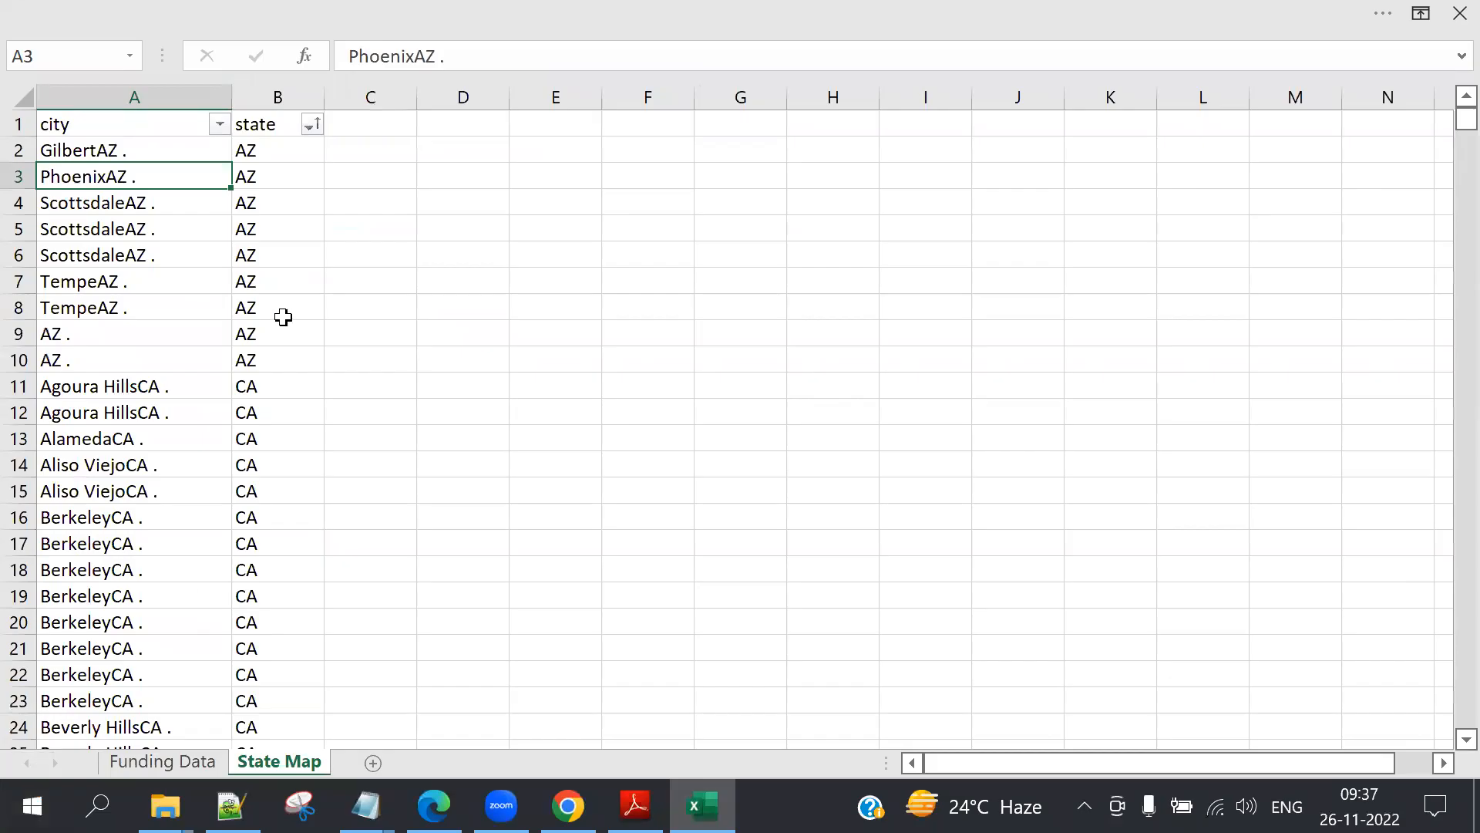
# Switch to the Business Situation folder and open POWERBI_PROJECT_2 with Adobe Reader 9.0.
pyautogui.click(165, 806)
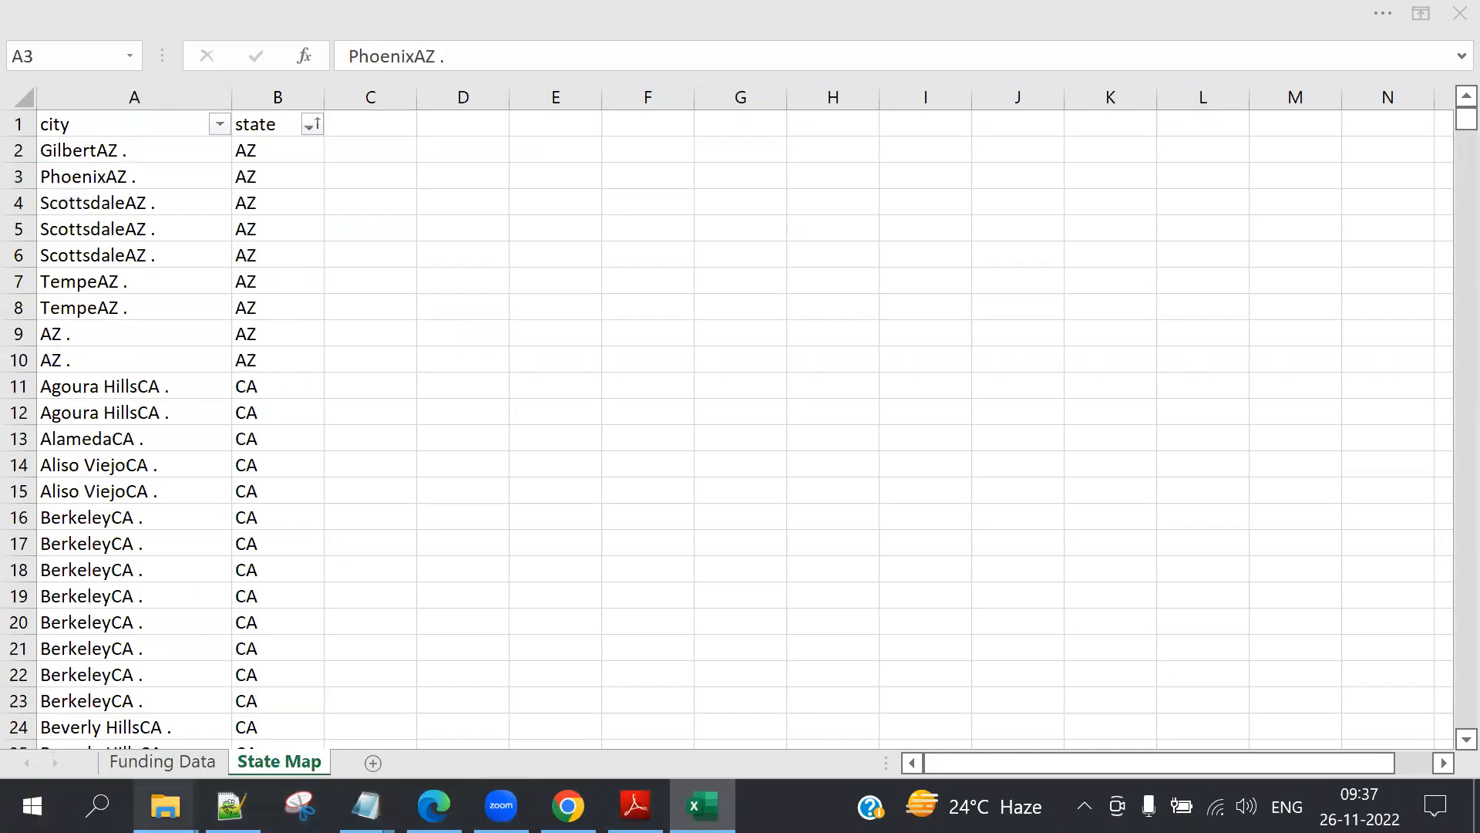
pyautogui.click(154, 679)
pyautogui.click(421, 207)
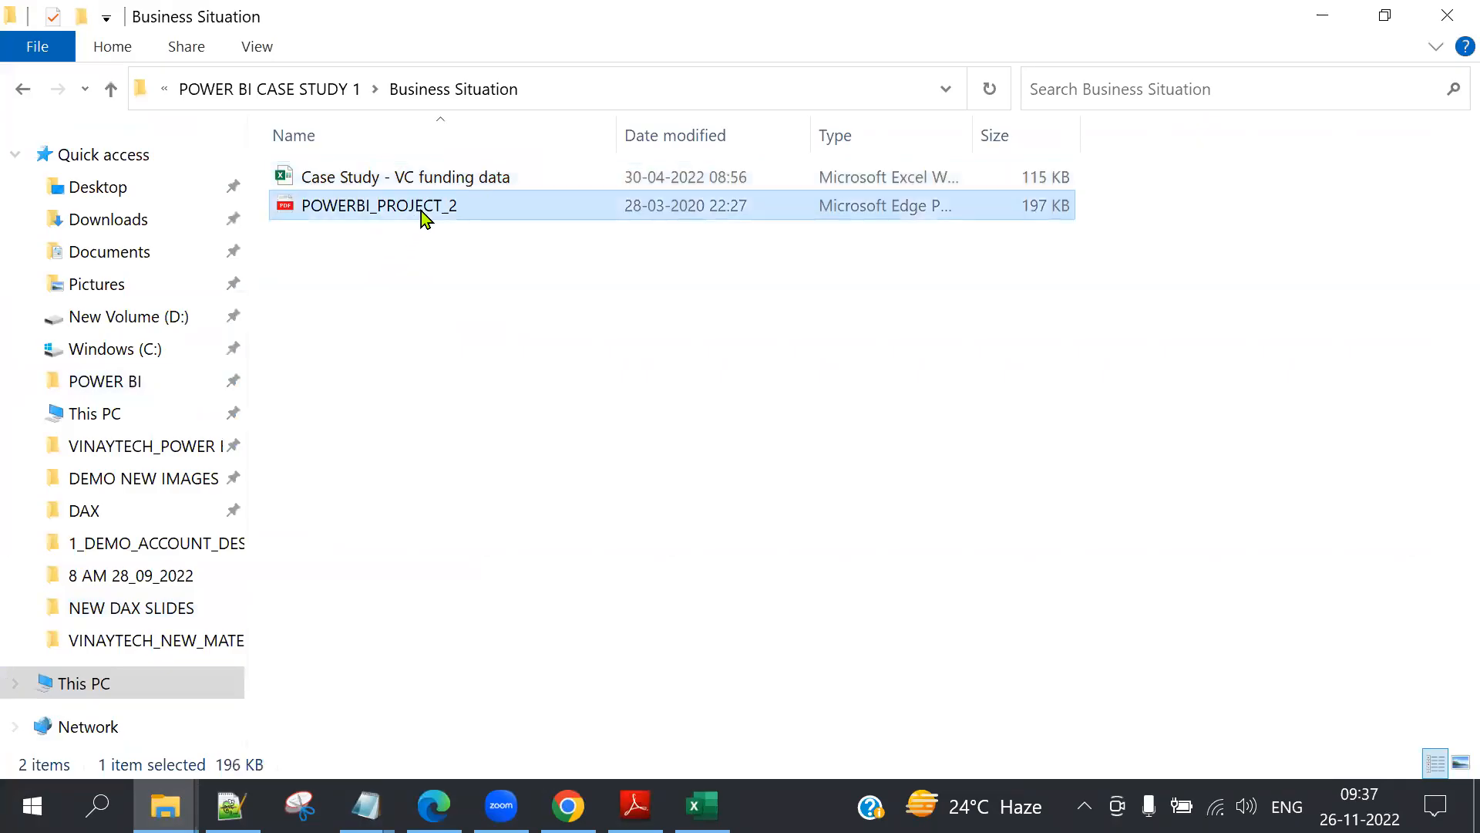
pyautogui.rightClick(421, 210)
pyautogui.moveTo(504, 232)
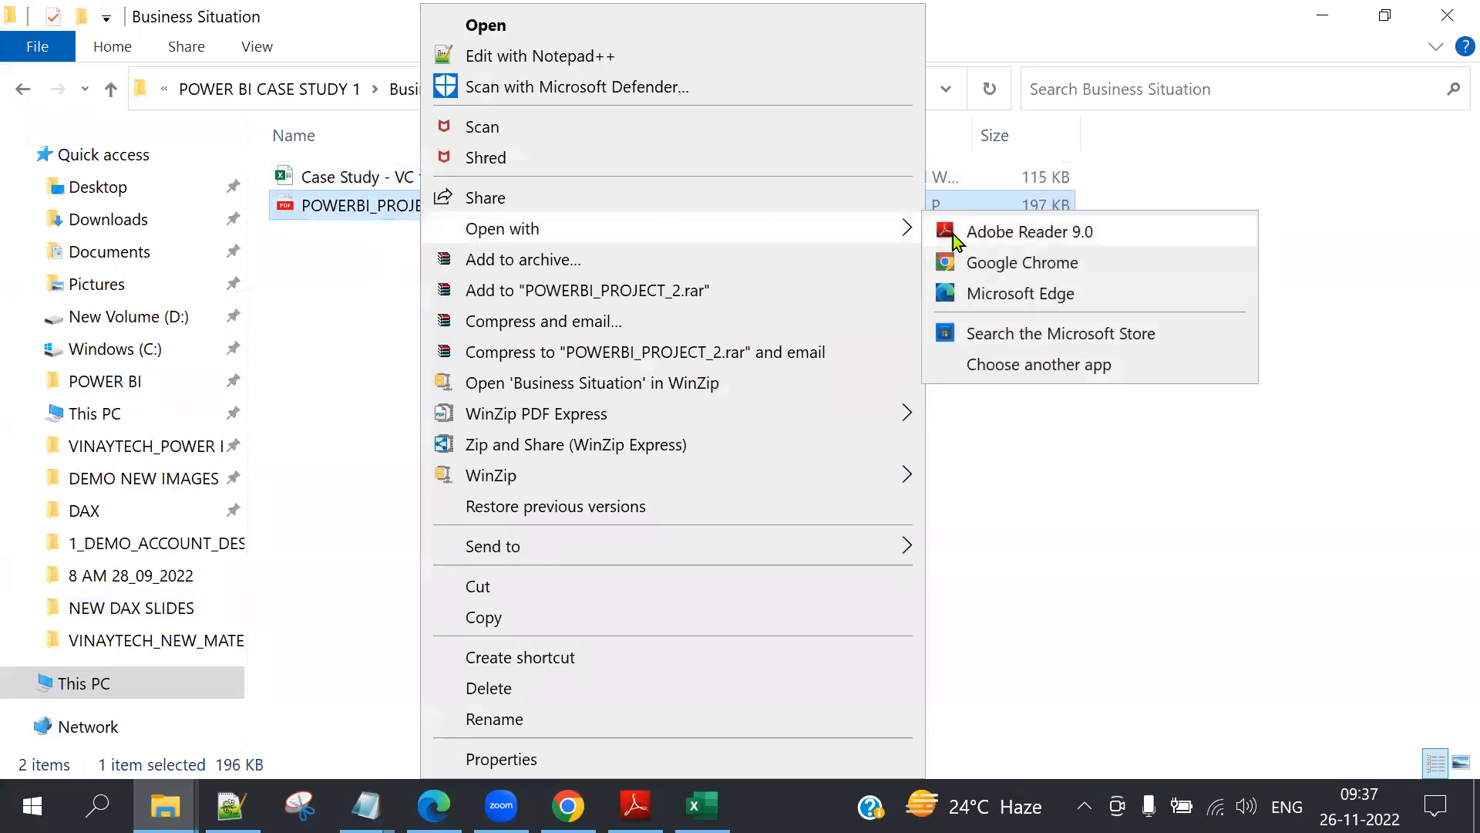
pyautogui.click(1038, 233)
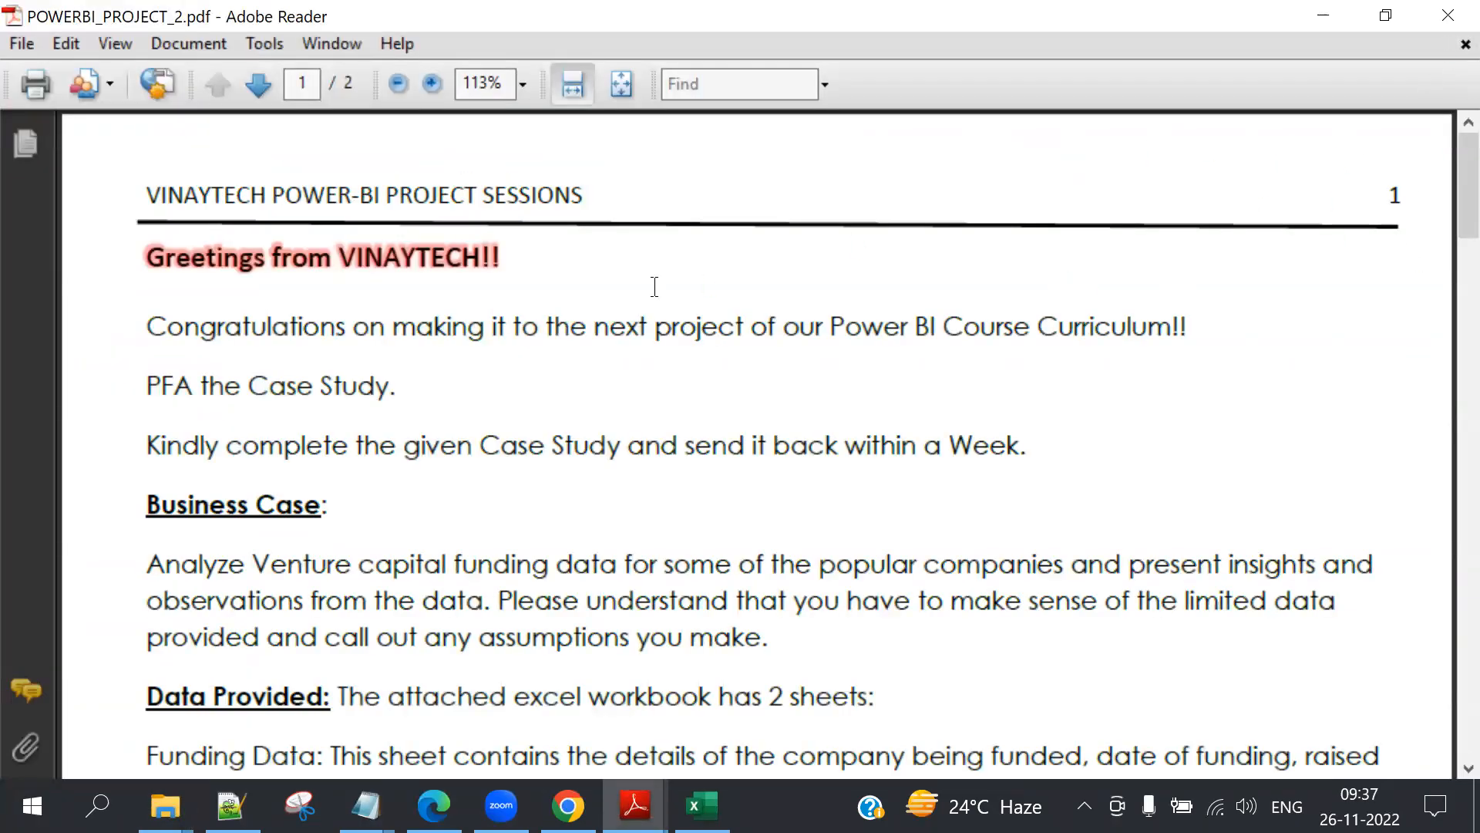
# Set the zoom of the POWERBI_PROJECT_2 document to 125%.
pyautogui.moveTo(334, 259); pyautogui.dragTo(536, 264)
pyautogui.click(525, 83)
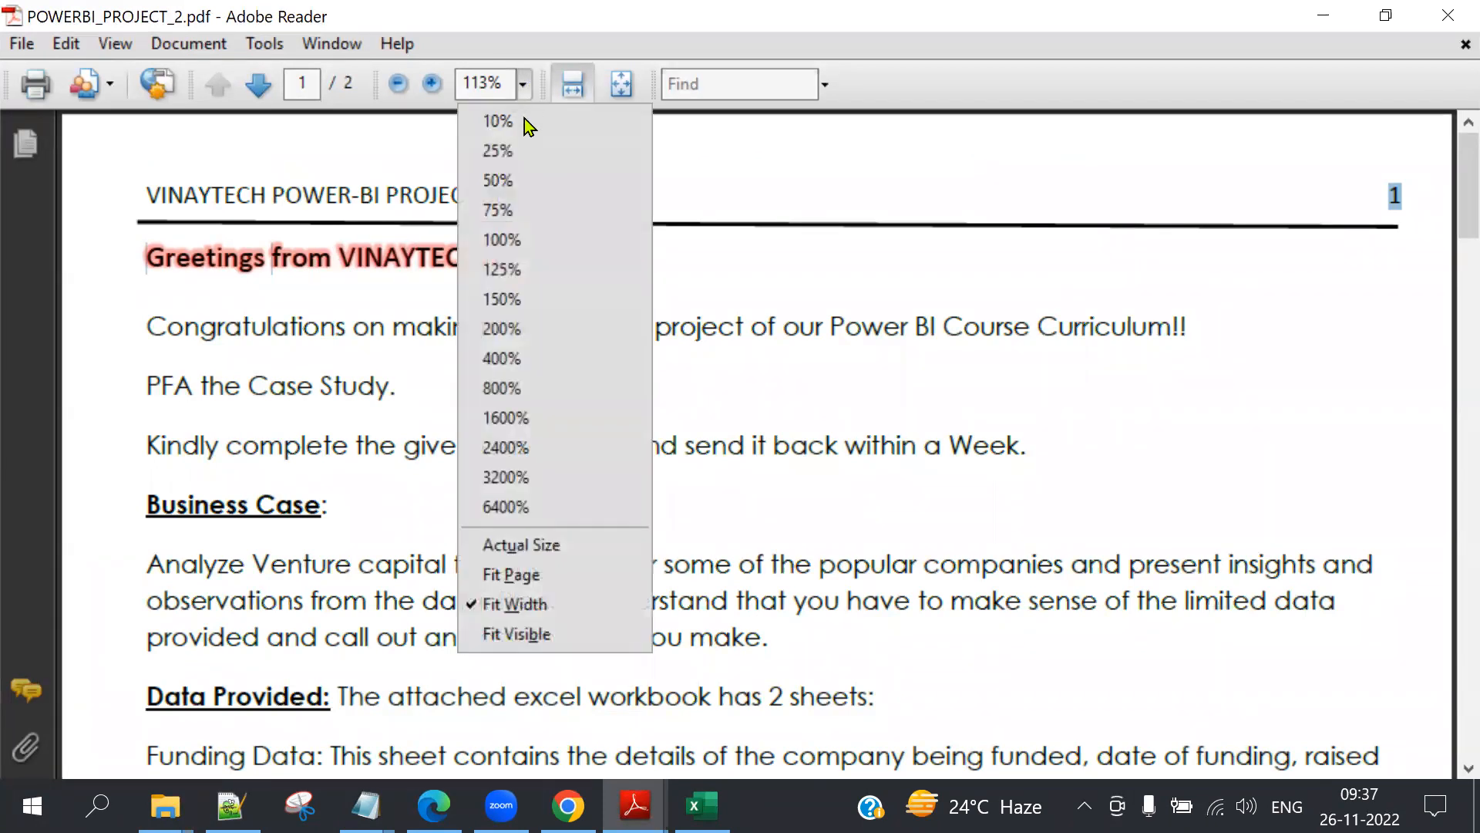
pyautogui.click(525, 269)
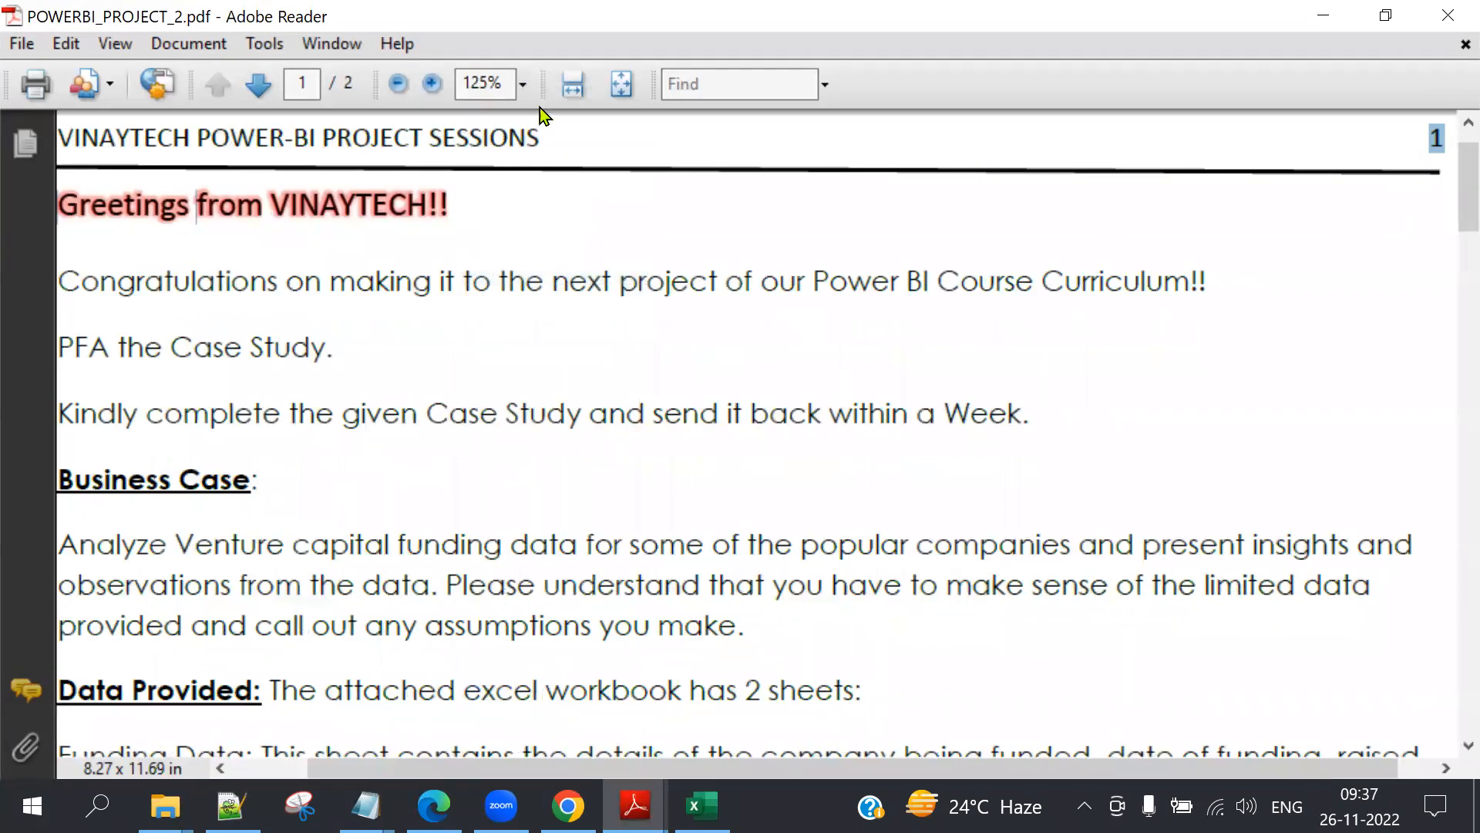
pyautogui.moveTo(836, 769); pyautogui.dragTo(760, 769)
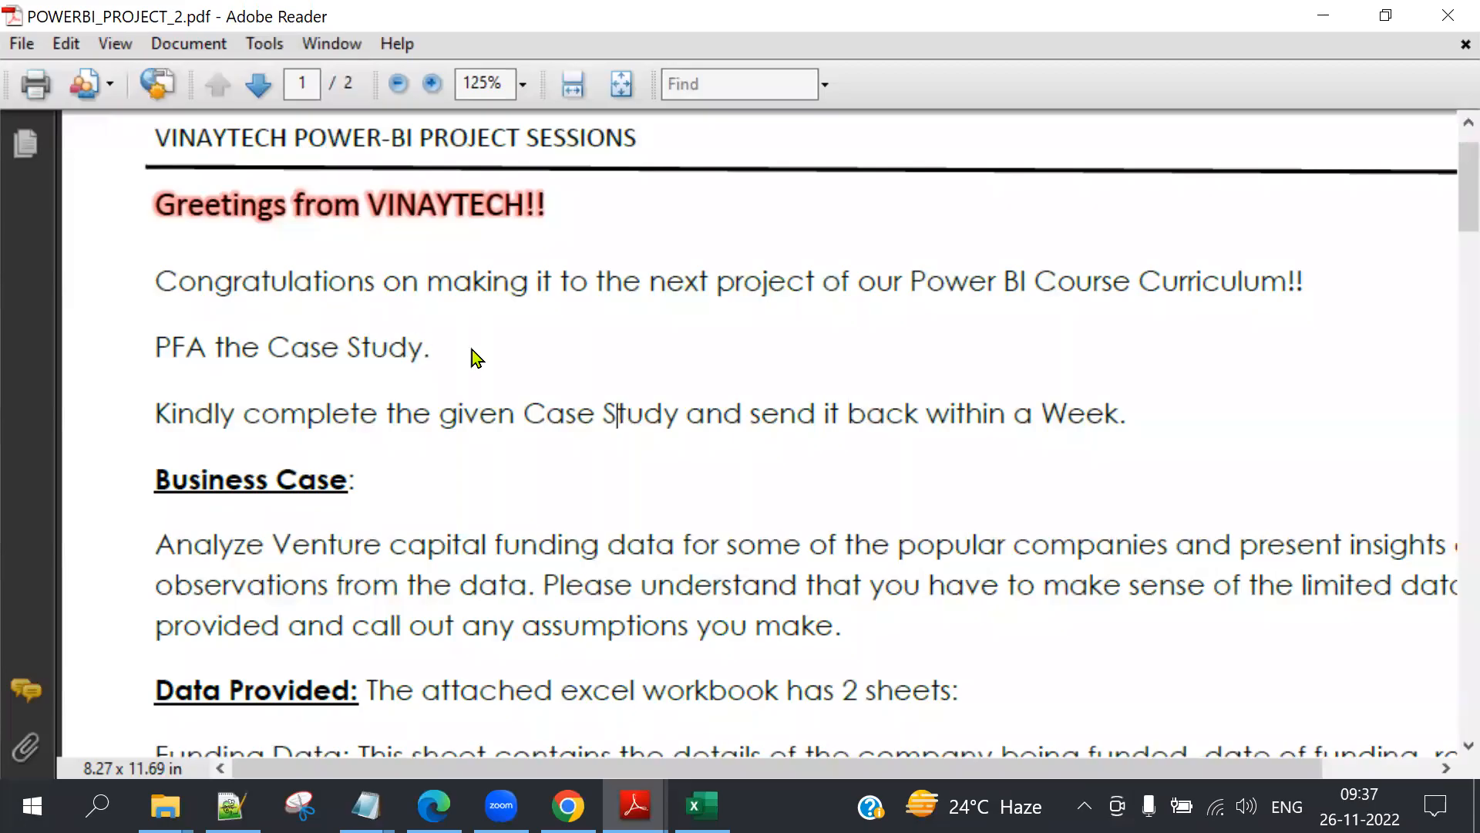
# Read the brief's lines about the attached case study and the one-week submission deadline.
pyautogui.moveTo(155, 348); pyautogui.dragTo(445, 347)
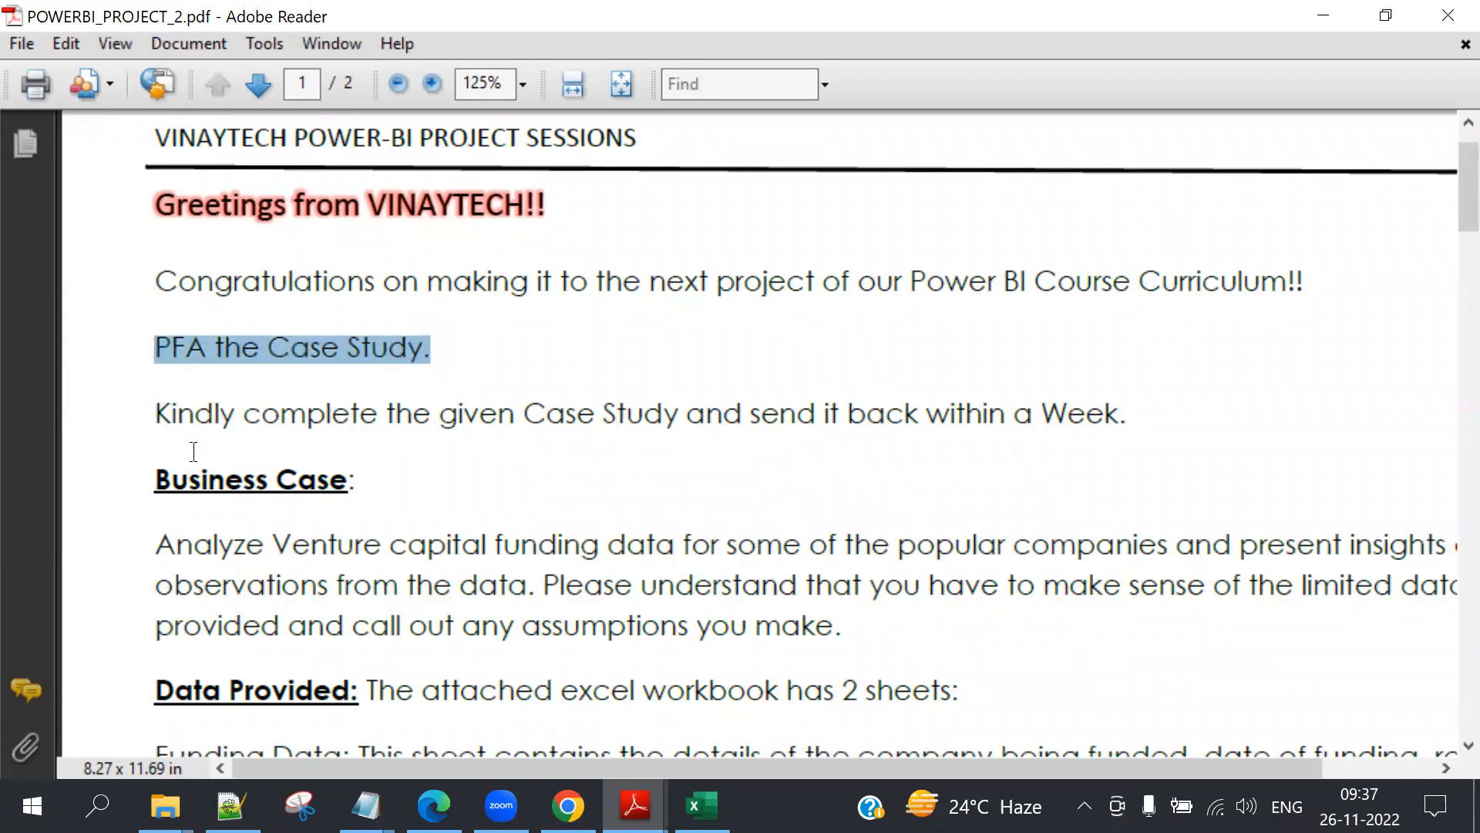
pyautogui.moveTo(156, 414); pyautogui.dragTo(1189, 437)
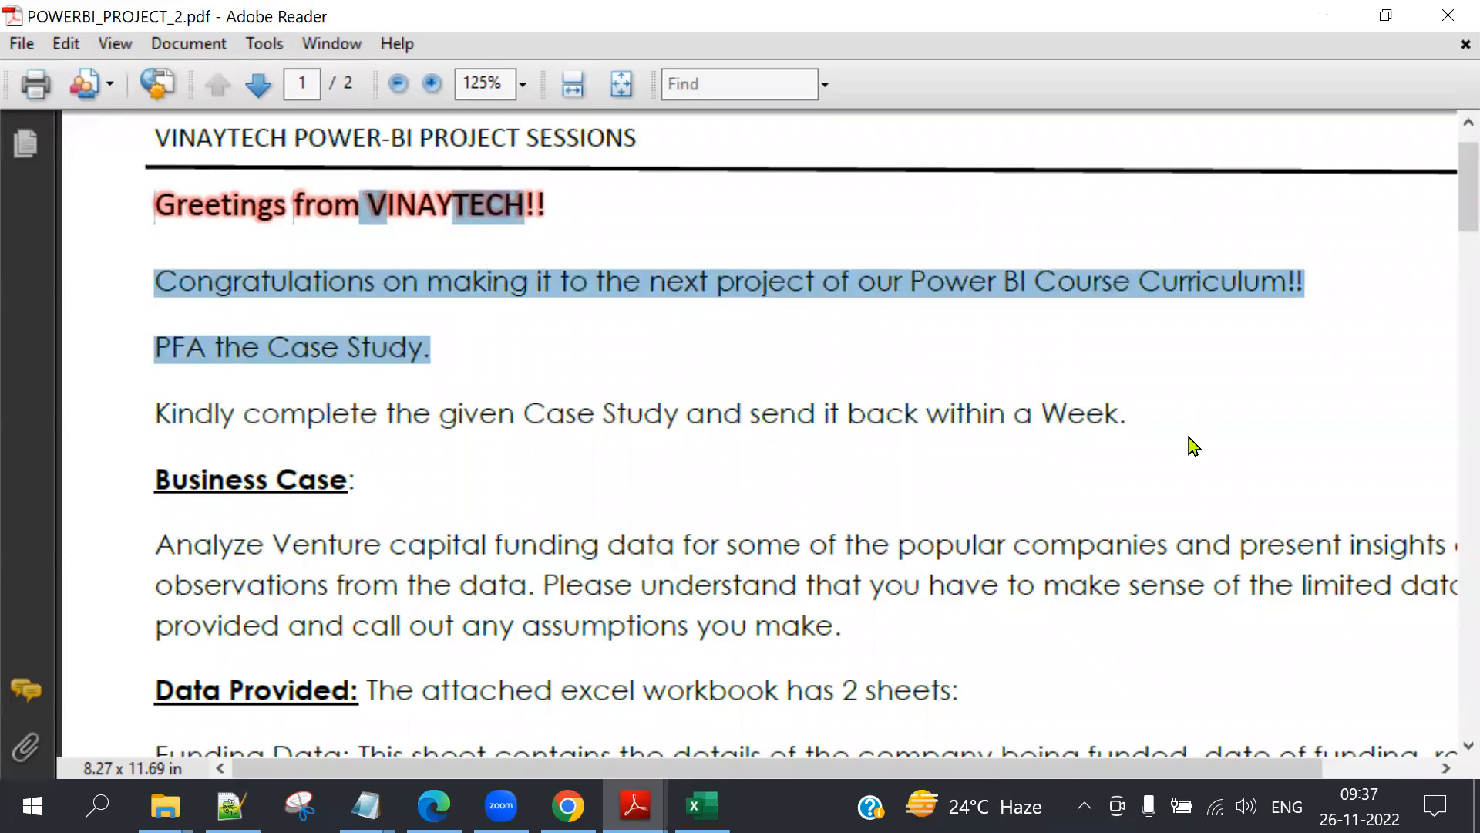
pyautogui.click(1209, 426)
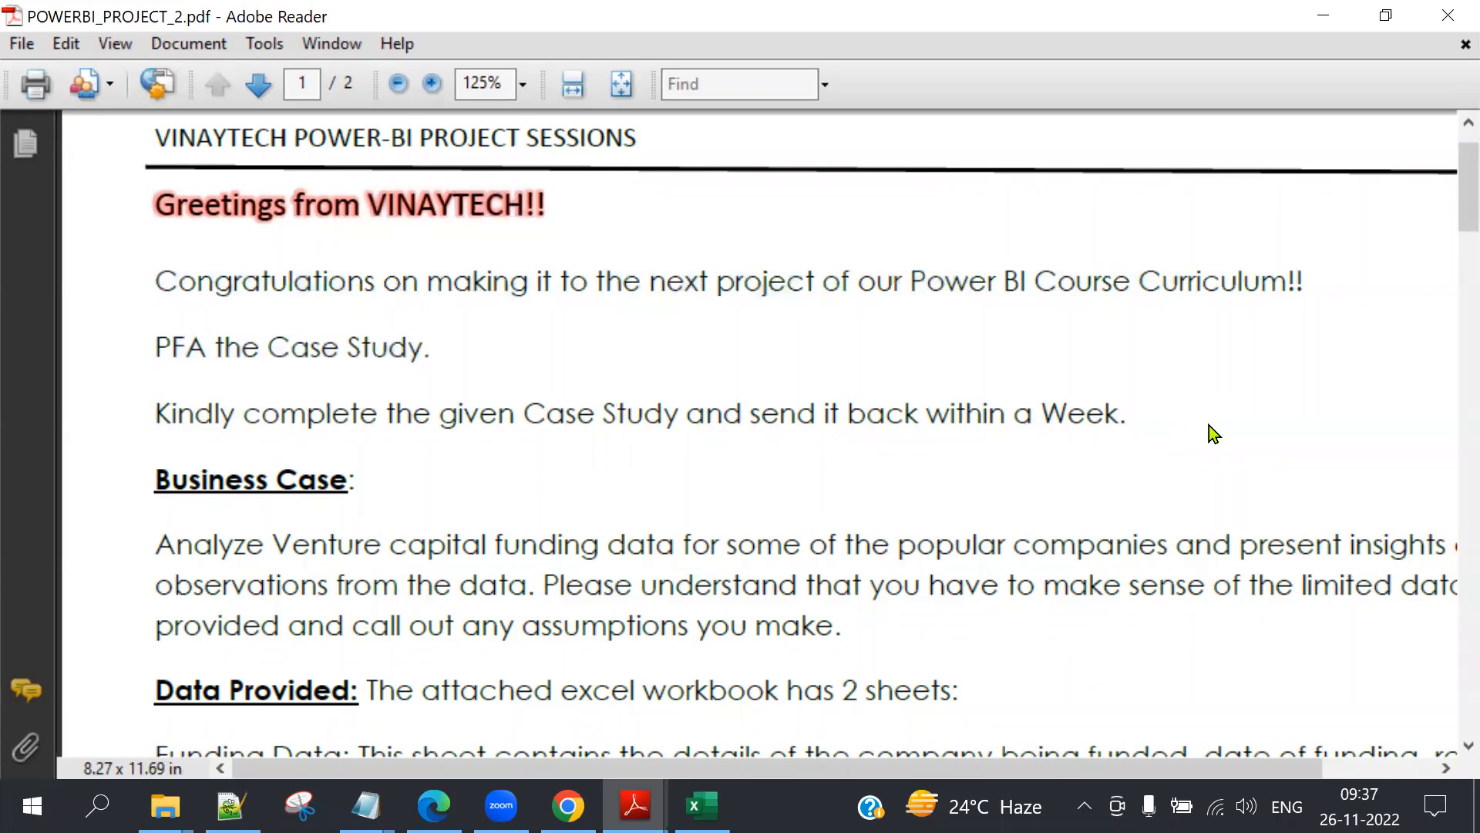
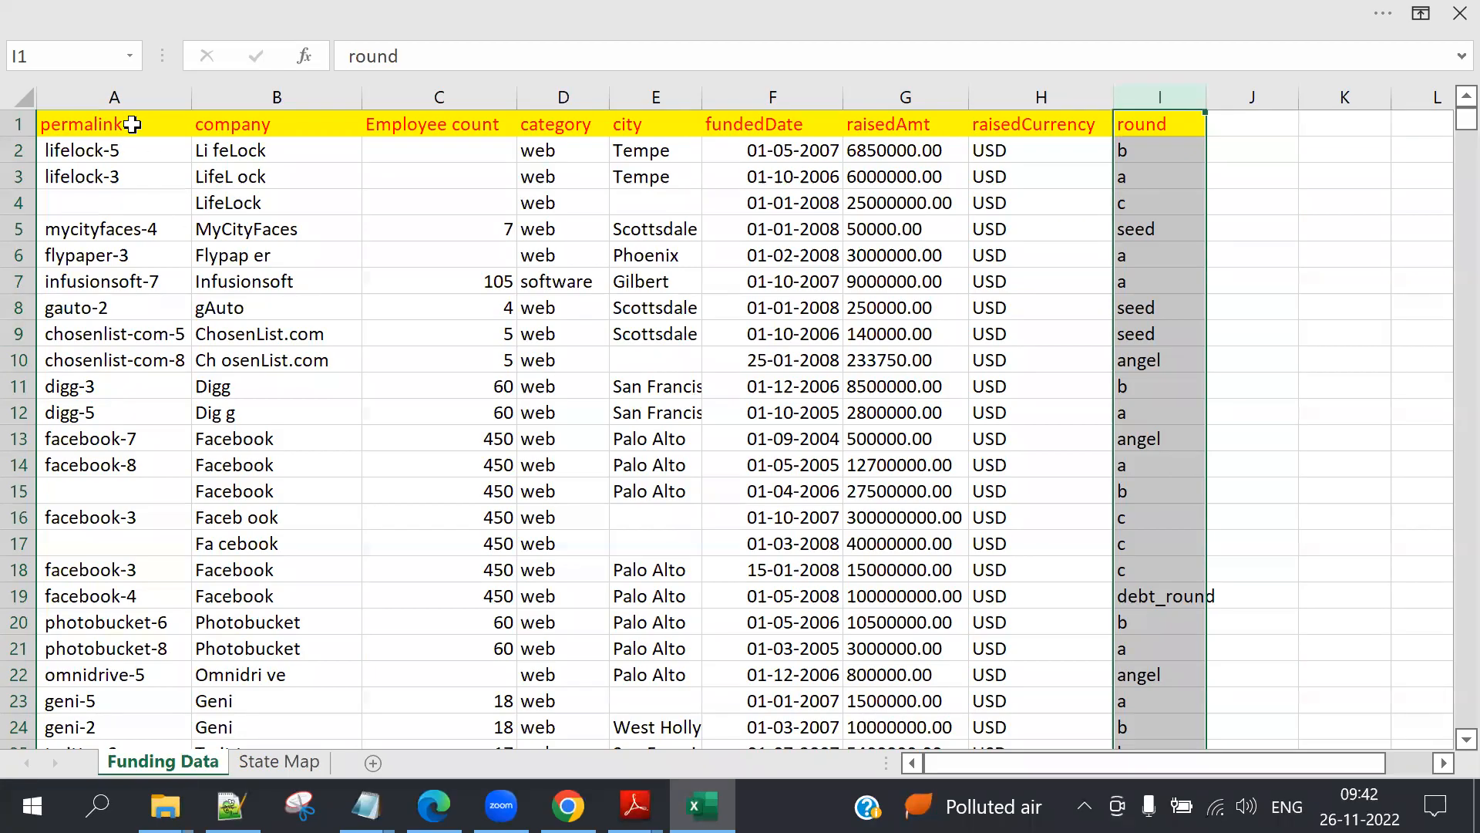
# Inspect the permalink column of the Funding Data sheet at the blank cells A4, A15 and A17.
pyautogui.click(140, 98)
pyautogui.click(118, 214)
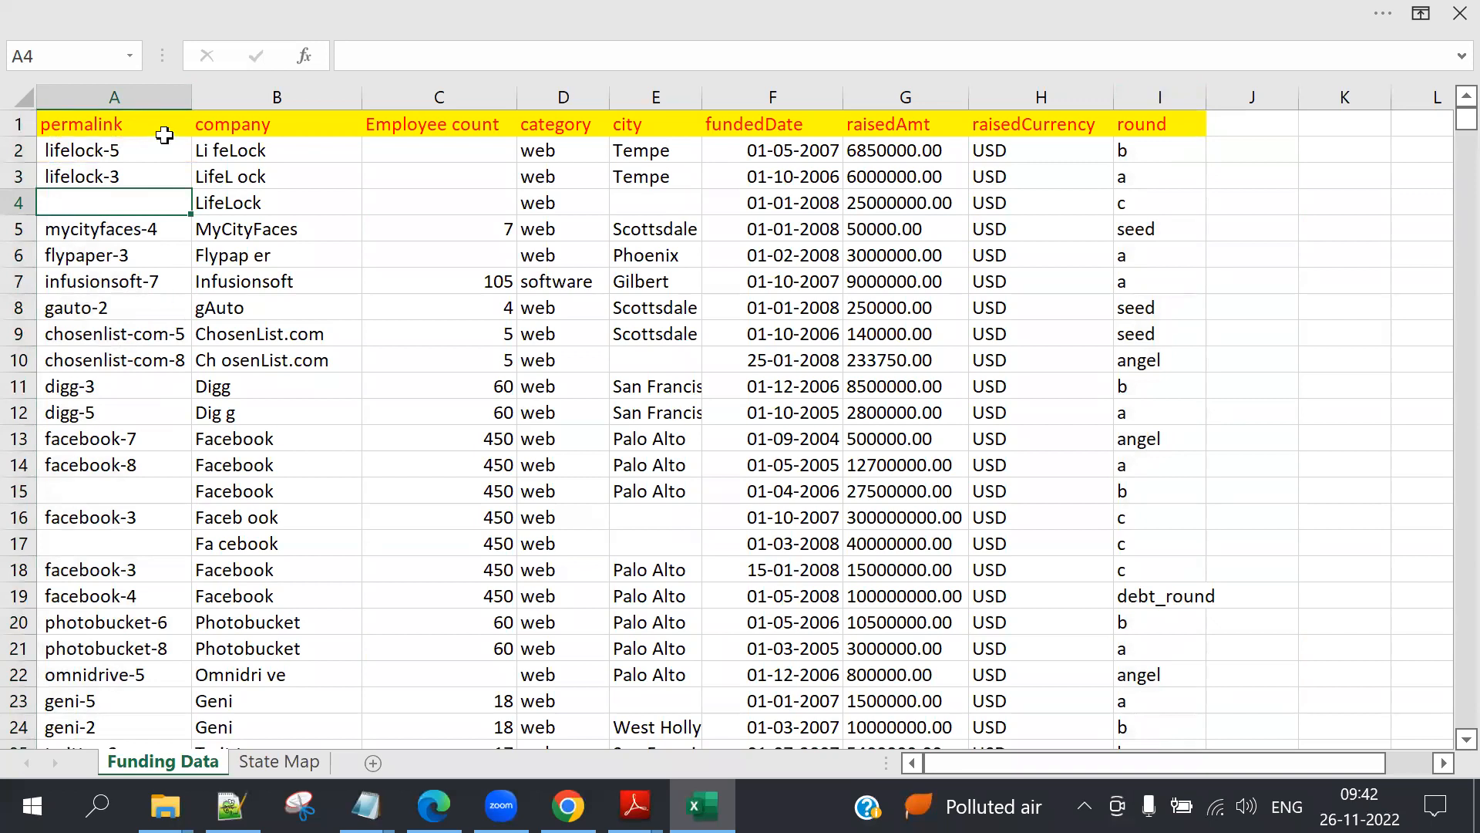
pyautogui.click(108, 493)
pyautogui.click(92, 546)
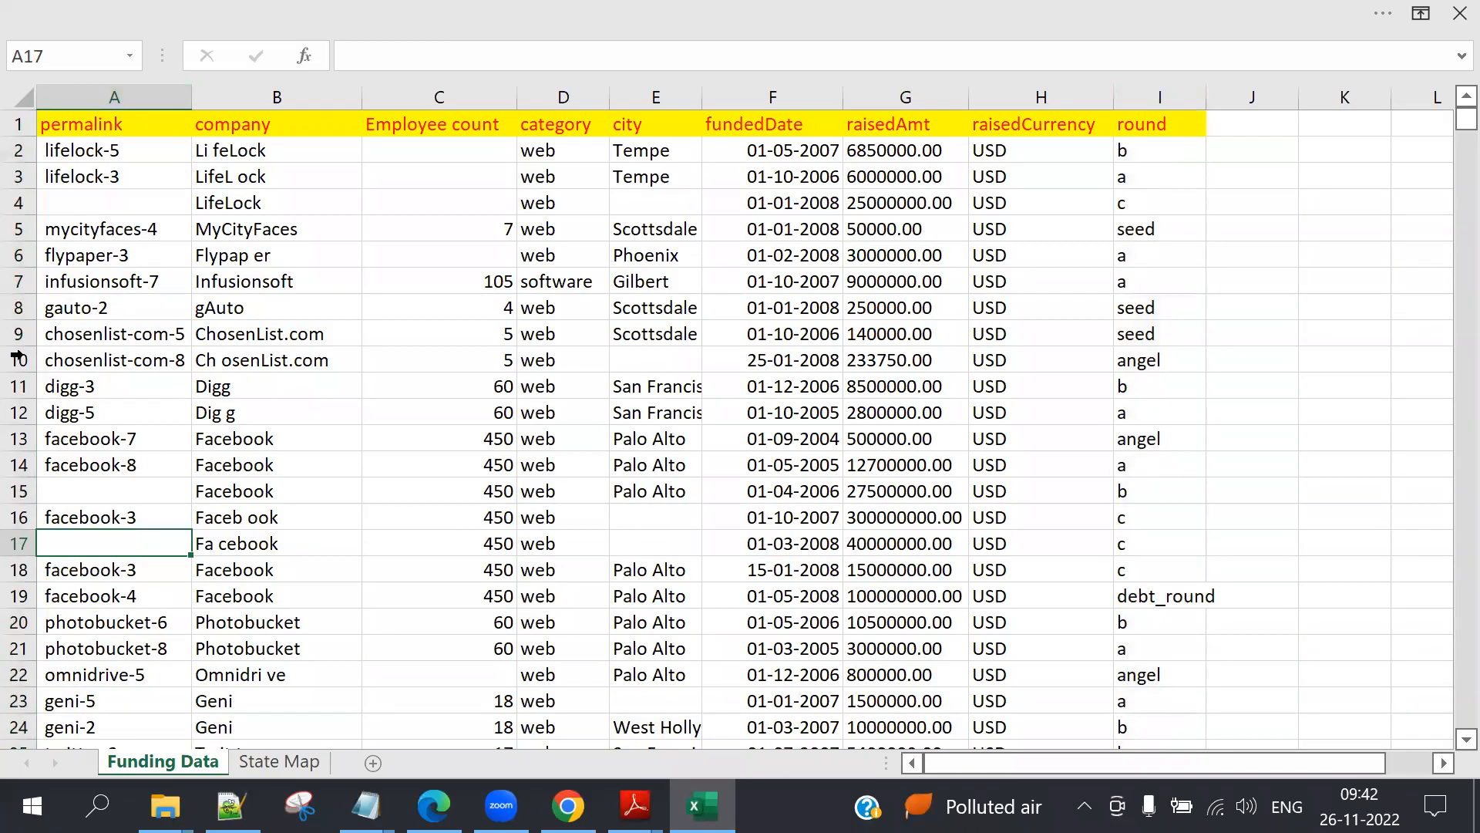
# Underline the repeated Facebook entries in the company column in red and tick the permalink beside the first one.
pyautogui.click(300, 115)
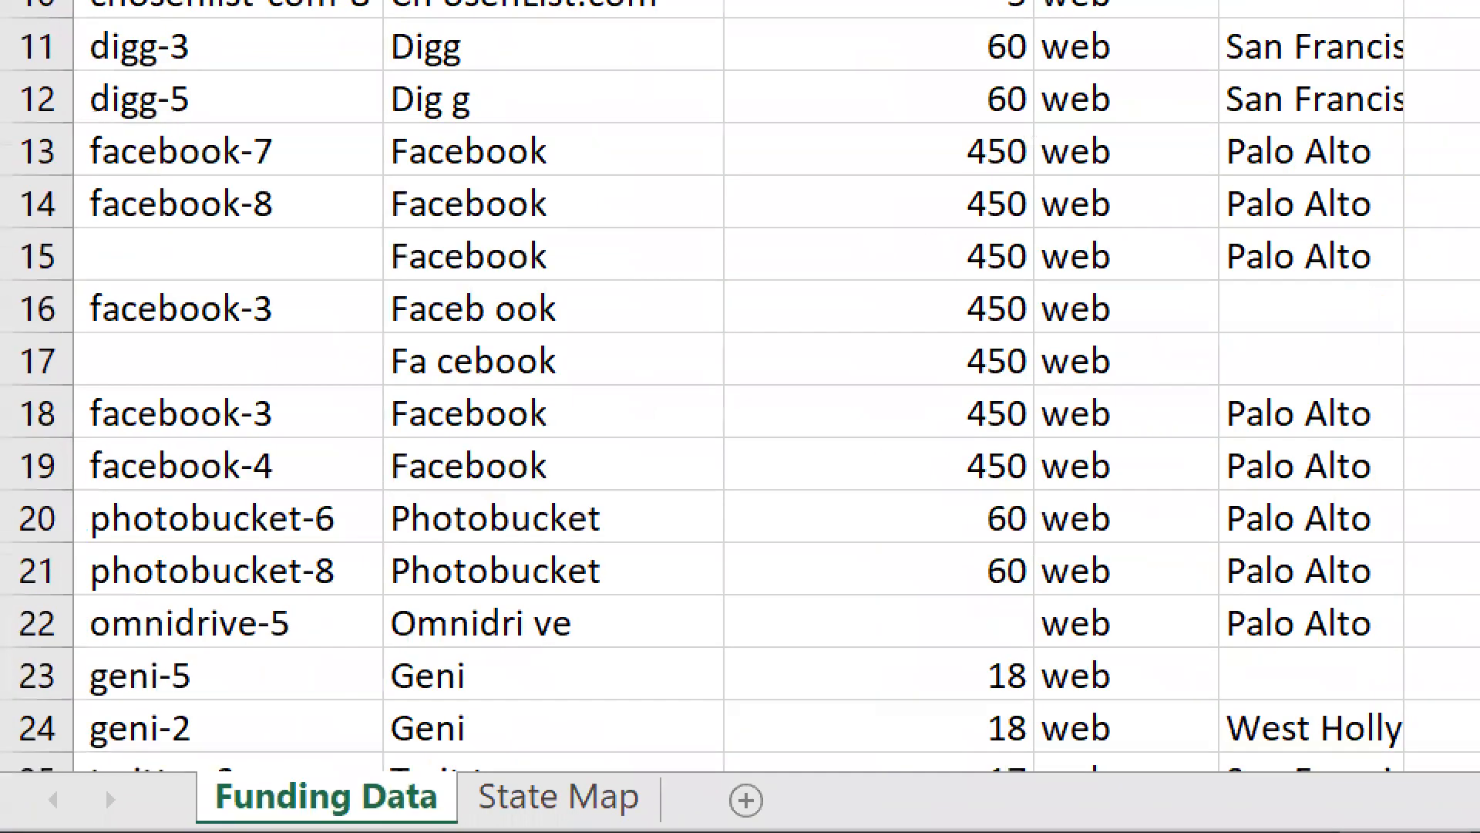
pyautogui.moveTo(370, 174); pyautogui.dragTo(566, 169)
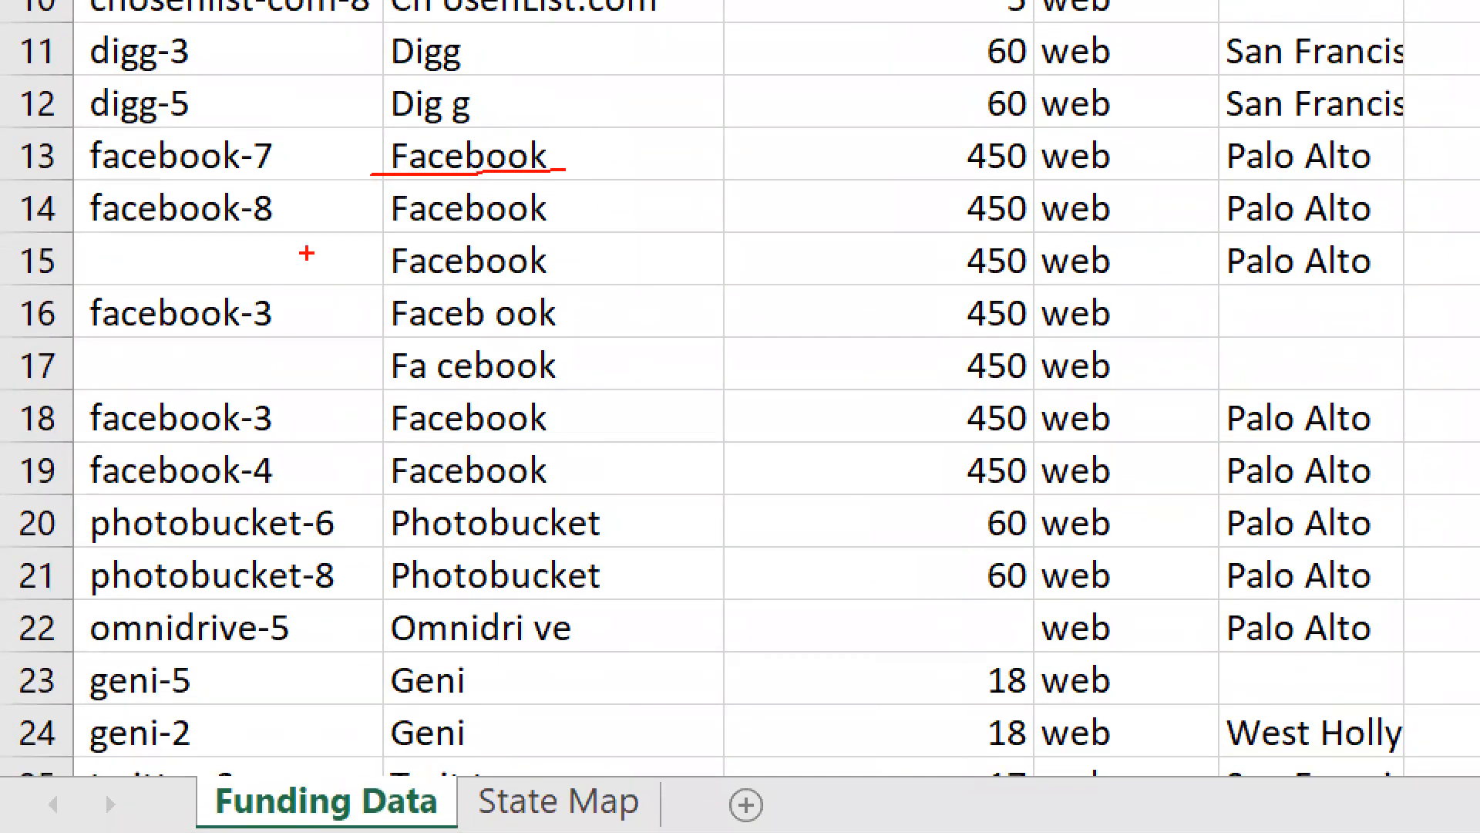
pyautogui.moveTo(143, 108); pyautogui.dragTo(311, 58)
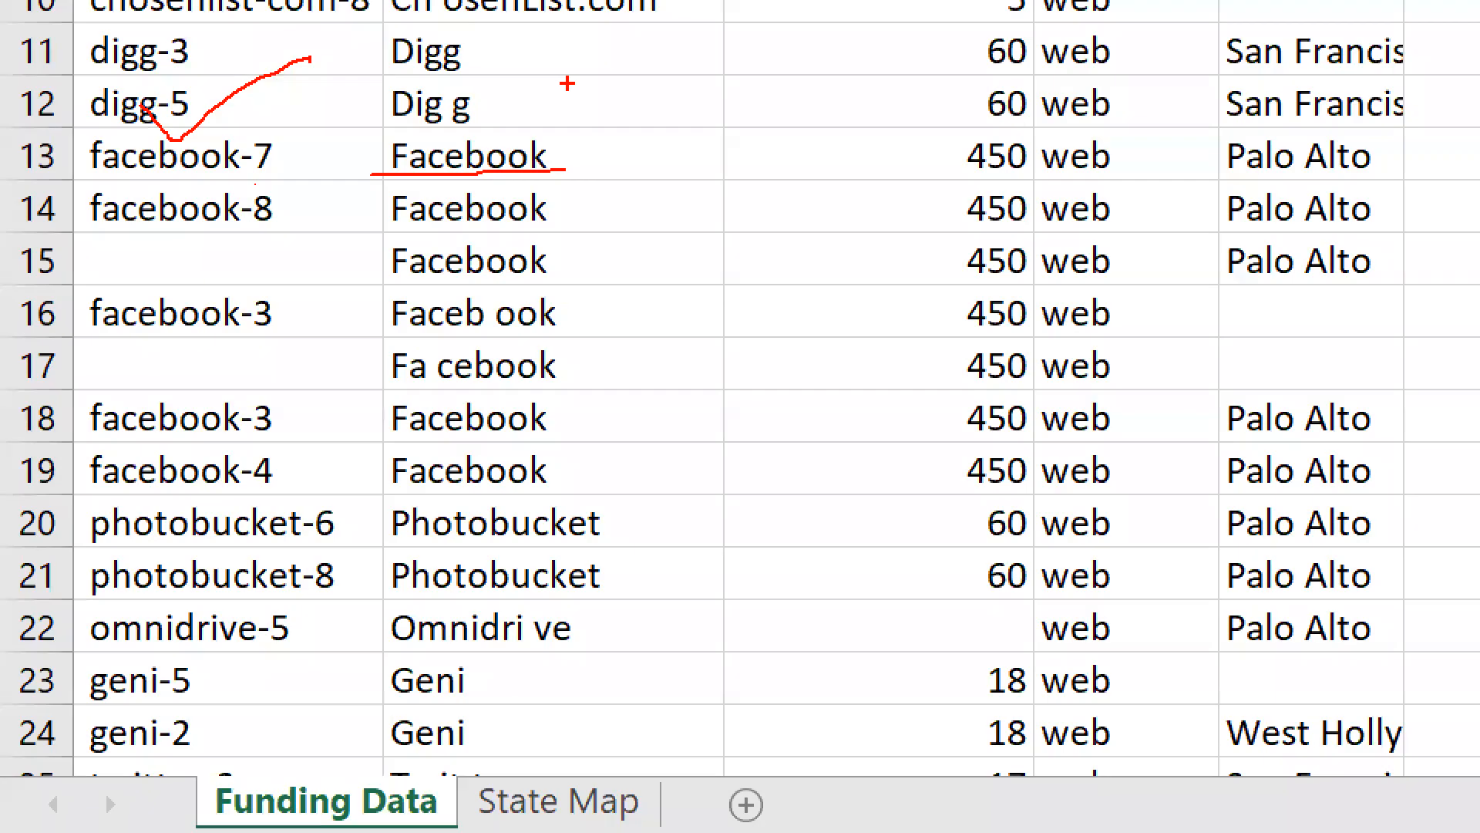
pyautogui.moveTo(364, 219); pyautogui.dragTo(625, 226)
pyautogui.moveTo(388, 286); pyautogui.dragTo(611, 286)
pyautogui.moveTo(366, 329); pyautogui.dragTo(694, 349)
pyautogui.moveTo(368, 423); pyautogui.dragTo(712, 414)
pyautogui.moveTo(270, 440); pyautogui.dragTo(736, 449)
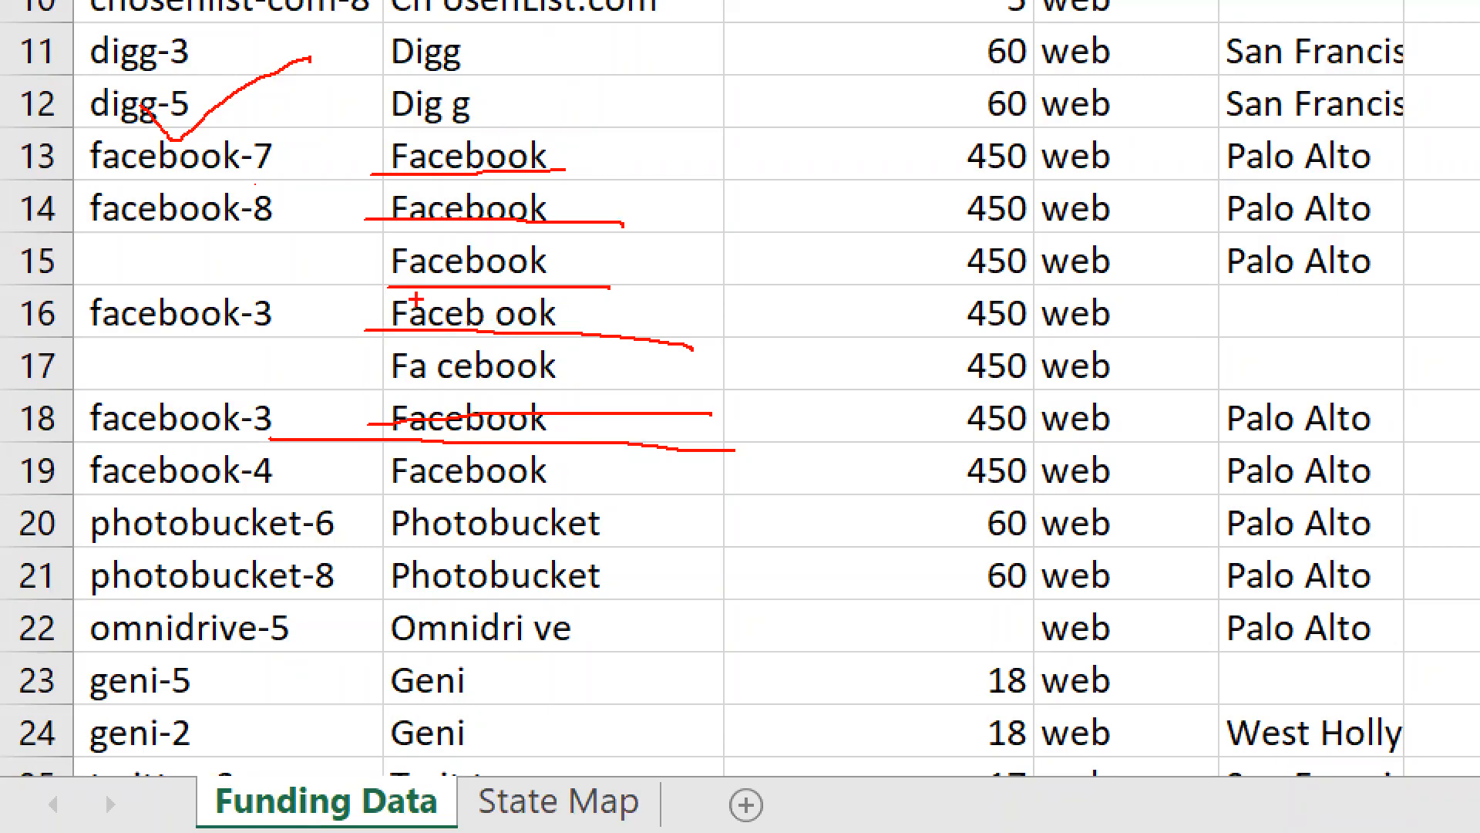
# Circle the Facebook group, mark its misspaced spellings, tick Digg, circle the split Dig g entry, and exit annotation mode.
pyautogui.moveTo(539, 254); pyautogui.dragTo(554, 325)
pyautogui.moveTo(407, 395); pyautogui.dragTo(427, 393)
pyautogui.moveTo(604, 377); pyautogui.dragTo(651, 301)
pyautogui.moveTo(637, 143)
pyautogui.mouseDown()
pyautogui.moveTo(476, 94)
pyautogui.moveTo(382, 463)
pyautogui.moveTo(713, 108)
pyautogui.moveTo(538, 105)
pyautogui.mouseUp()
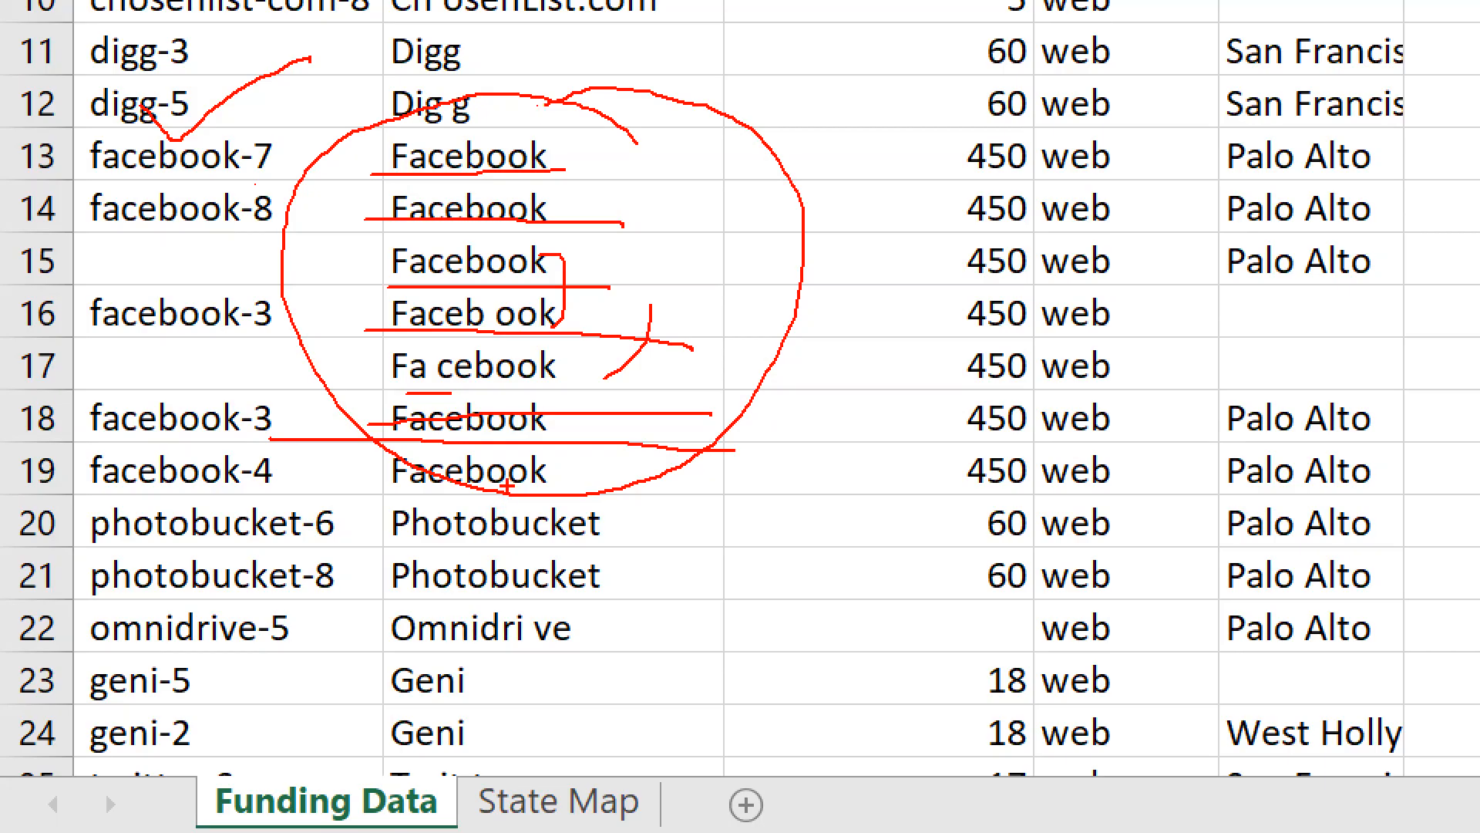
pyautogui.moveTo(488, 46); pyautogui.dragTo(520, 27)
pyautogui.moveTo(454, 130)
pyautogui.mouseDown()
pyautogui.moveTo(412, 88)
pyautogui.moveTo(459, 131)
pyautogui.mouseUp()
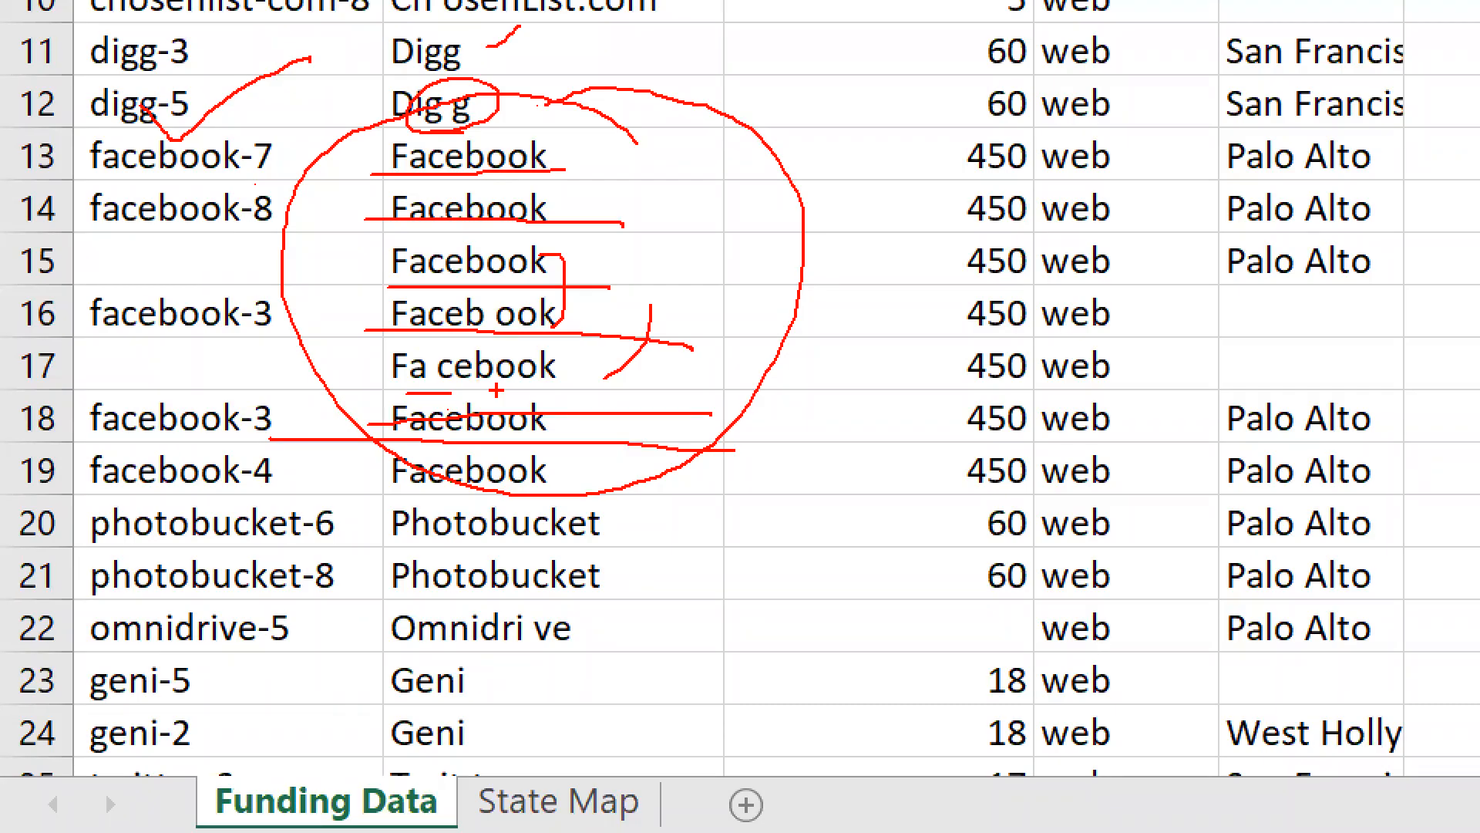
pyautogui.press('Escape')
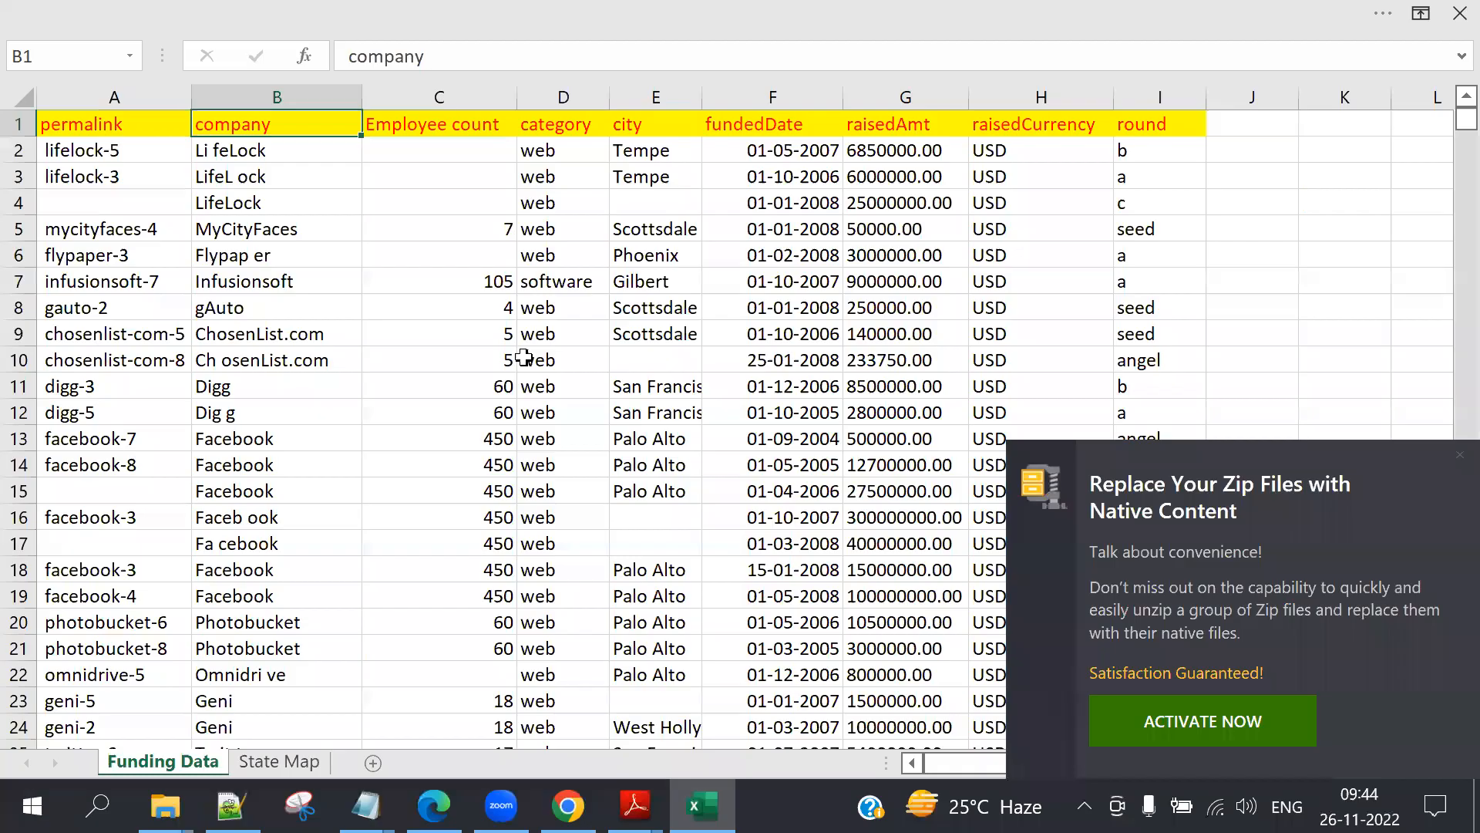
# Dismiss the zip-file advertisement, then check the Funding Data city column against the State Map sheet.
pyautogui.click(1460, 454)
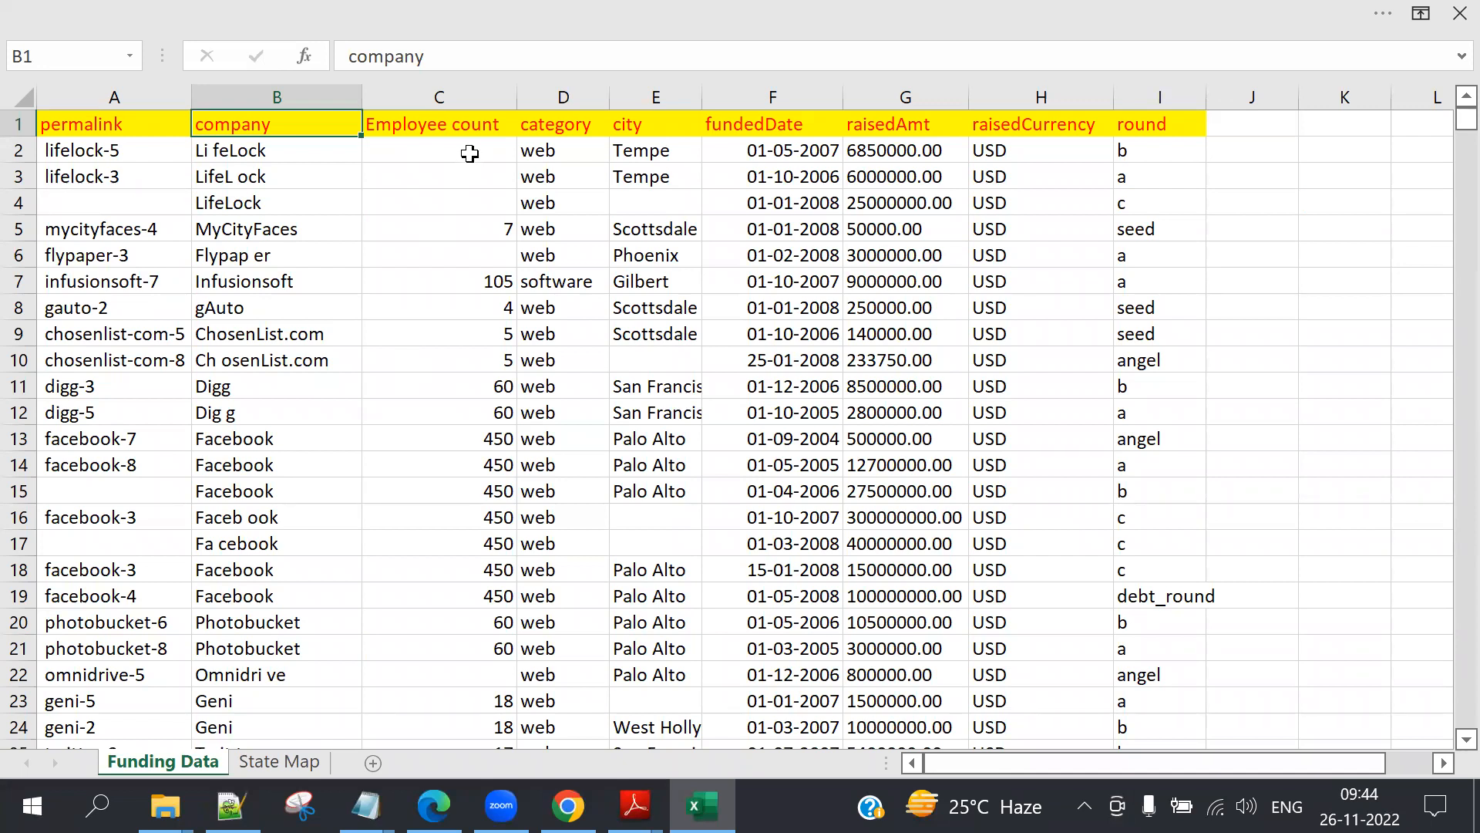
pyautogui.click(663, 128)
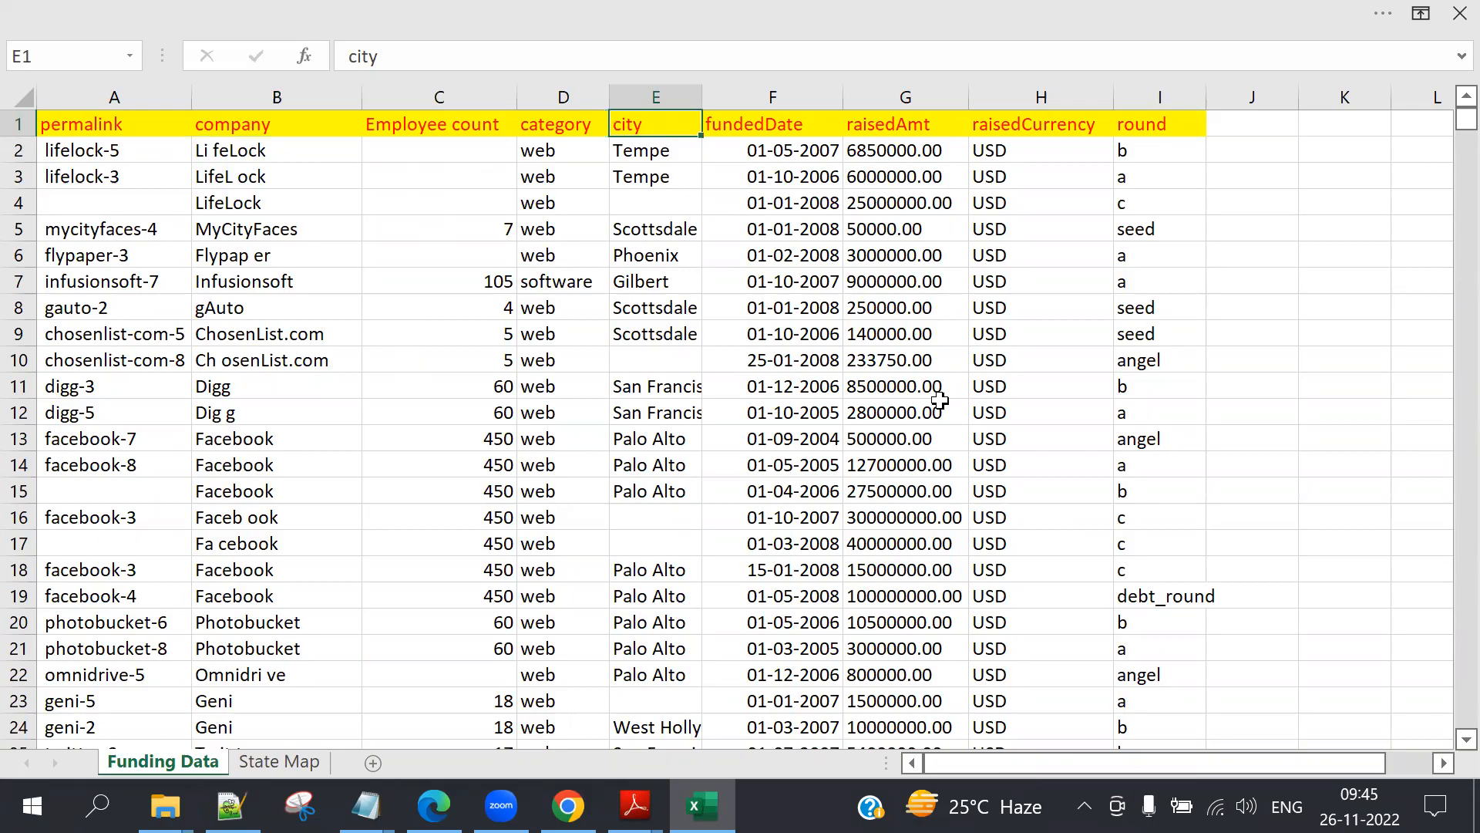
pyautogui.click(279, 761)
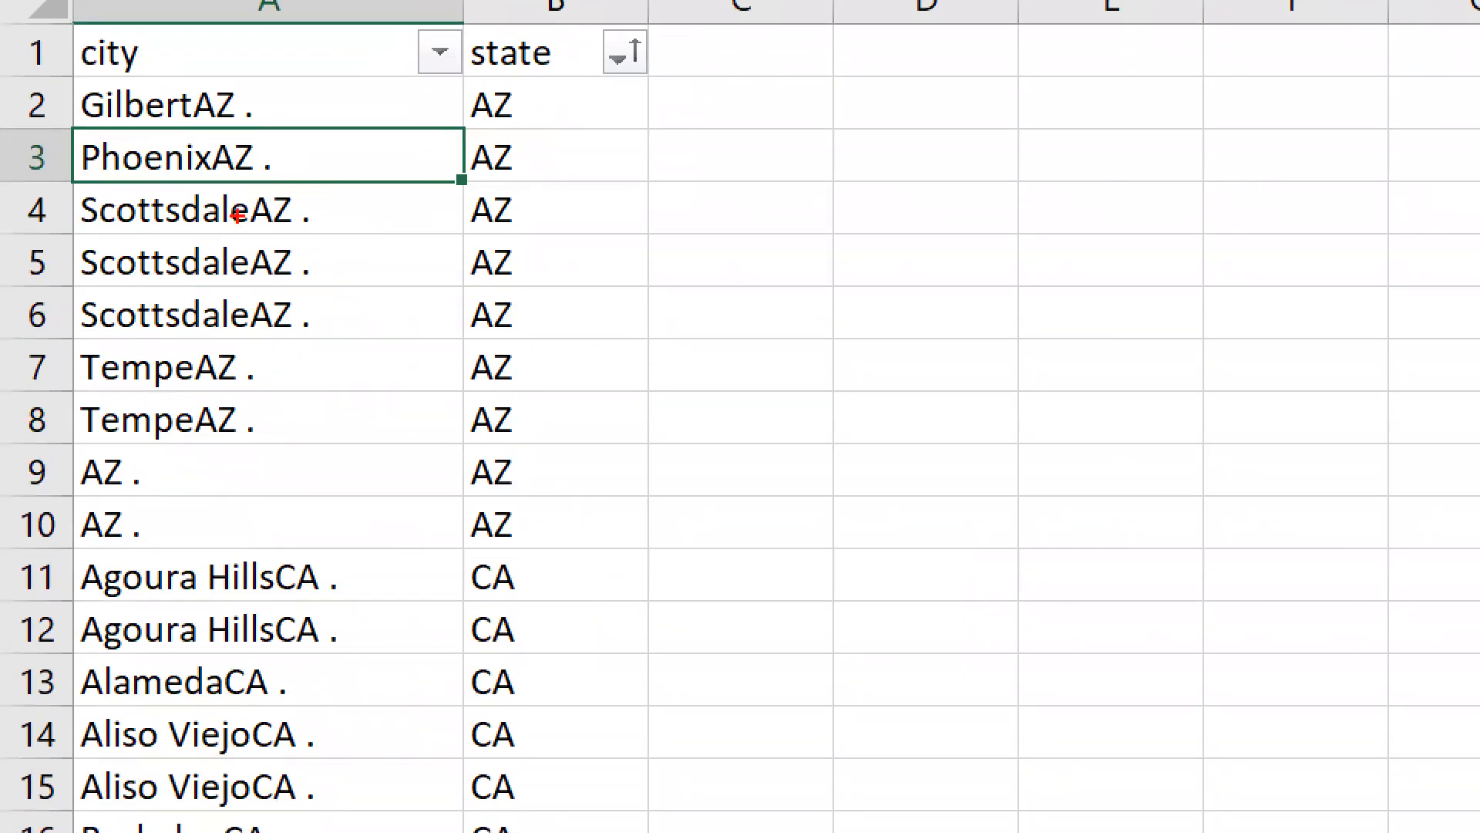
# Mark in red the state codes appended to the Gilbert, Phoenix, Scottsdale, Agoura Hills, Alameda and Aliso Viejo entries in the State Map city column.
pyautogui.moveTo(305, 220); pyautogui.dragTo(314, 208)
pyautogui.moveTo(294, 271); pyautogui.dragTo(327, 257)
pyautogui.moveTo(301, 341); pyautogui.dragTo(392, 322)
pyautogui.moveTo(189, 126); pyautogui.dragTo(243, 131)
pyautogui.moveTo(188, 185); pyautogui.dragTo(294, 184)
pyautogui.moveTo(214, 82); pyautogui.dragTo(286, 327)
pyautogui.moveTo(316, 552); pyautogui.dragTo(280, 771)
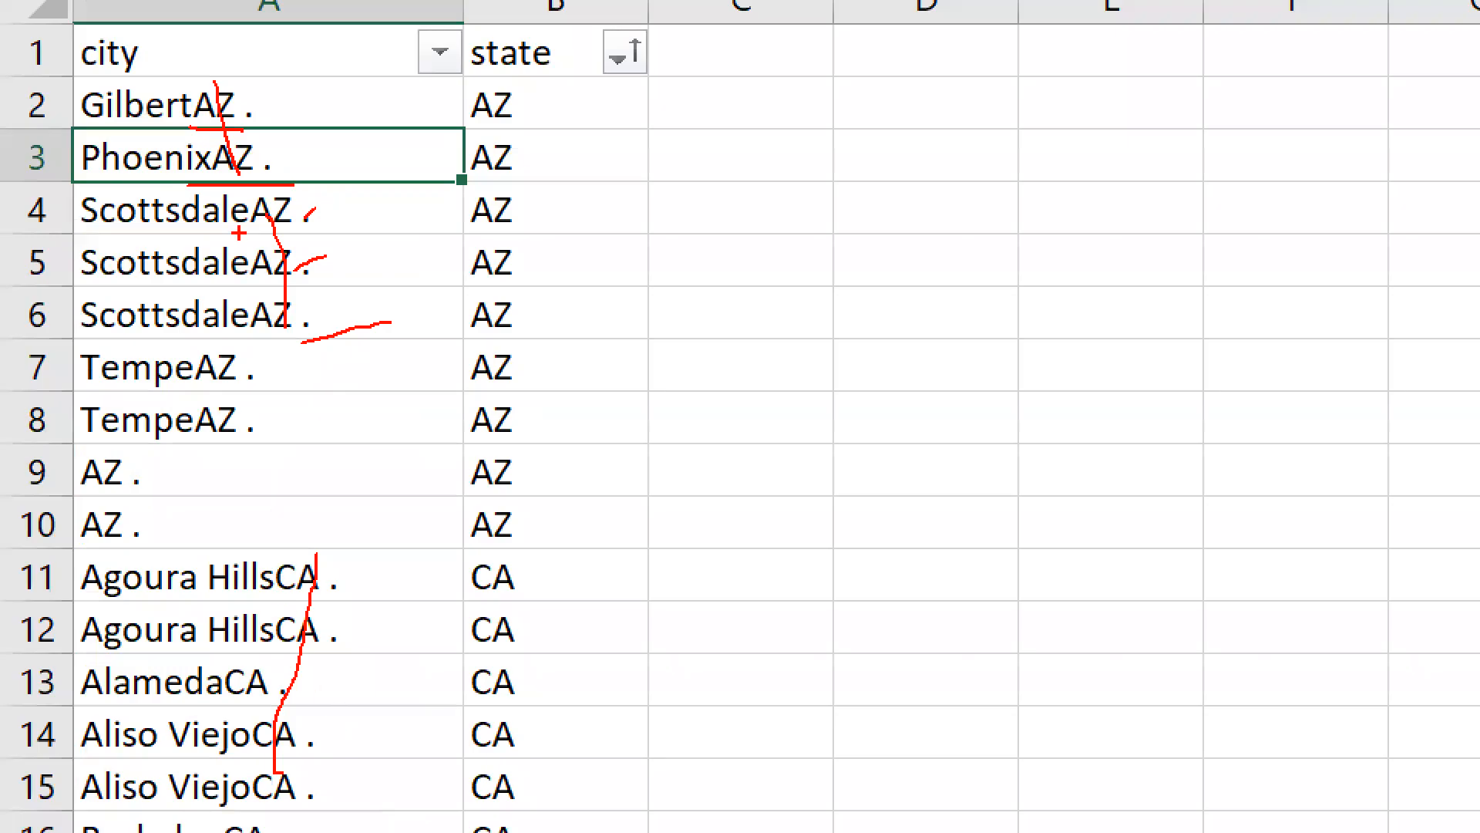
# Circle and box the AZ suffix of the Phoenix entry in A3 in red and add a tick mark beside it.
pyautogui.moveTo(208, 178)
pyautogui.mouseDown()
pyautogui.moveTo(258, 138)
pyautogui.moveTo(202, 176)
pyautogui.mouseUp()
pyautogui.moveTo(284, 178); pyautogui.dragTo(370, 154)
pyautogui.moveTo(377, 63)
pyautogui.mouseDown()
pyautogui.moveTo(441, 134)
pyautogui.moveTo(439, 158)
pyautogui.mouseUp()
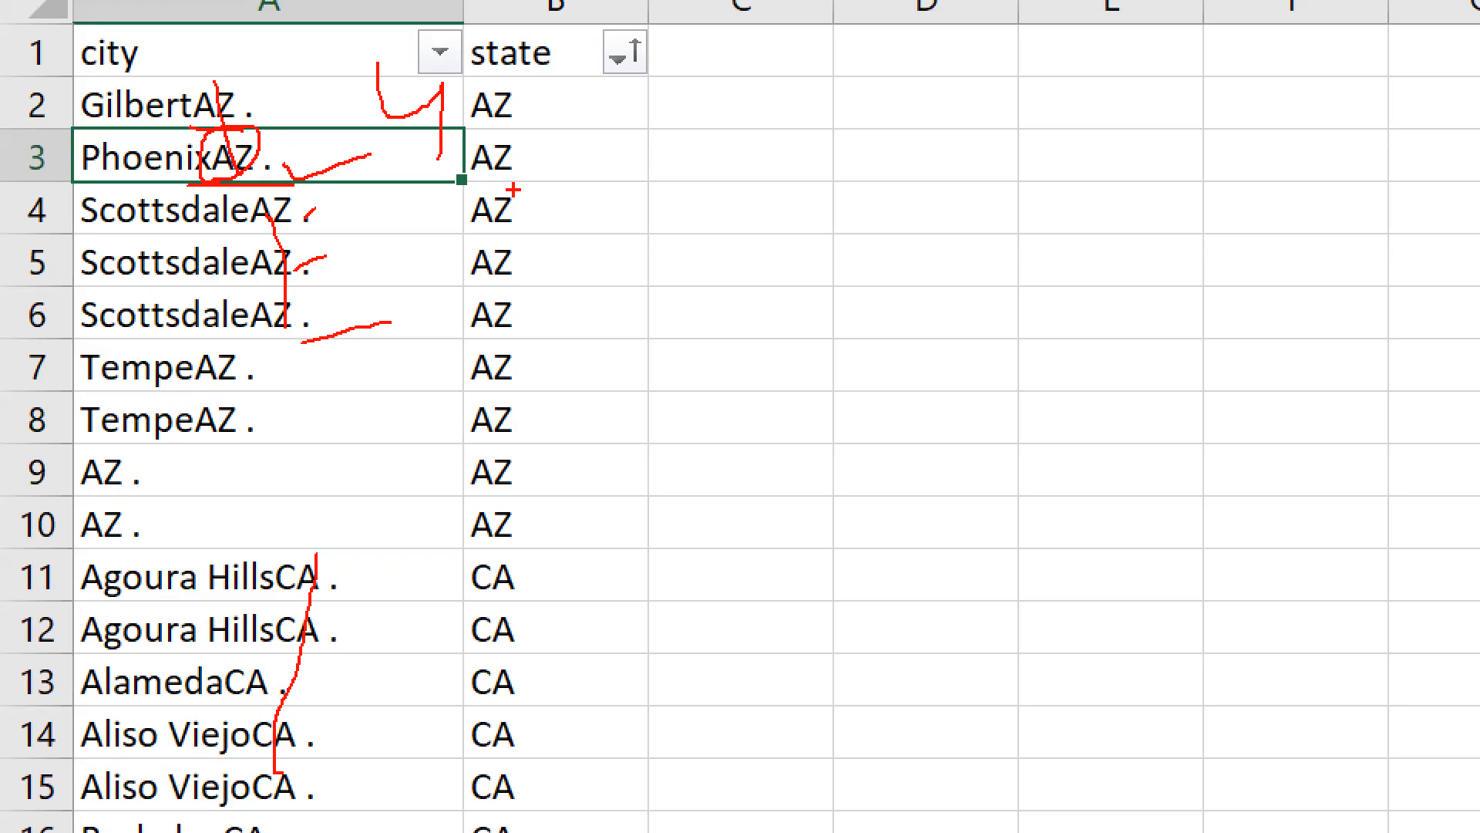
pyautogui.moveTo(286, 165)
pyautogui.mouseDown()
pyautogui.moveTo(284, 121)
pyautogui.moveTo(197, 146)
pyautogui.moveTo(206, 180)
pyautogui.mouseUp()
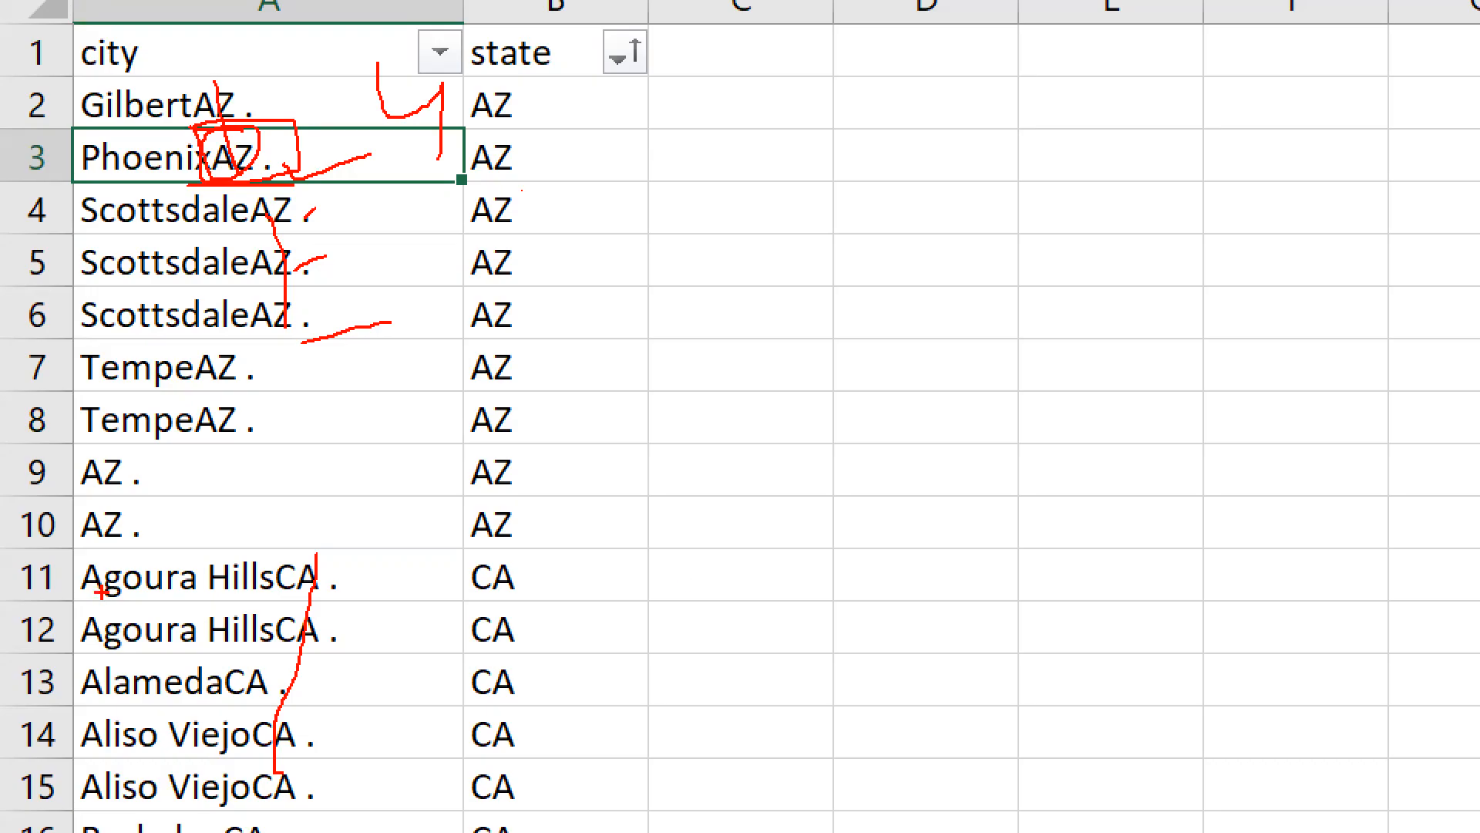
# Add a red text note in the empty area beside the table reading "Trim for removing left and right spaces only...".
pyautogui.moveTo(694, 134); pyautogui.dragTo(695, 216)
pyautogui.write('Trim for rem')
pyautogui.press('BackSpace')
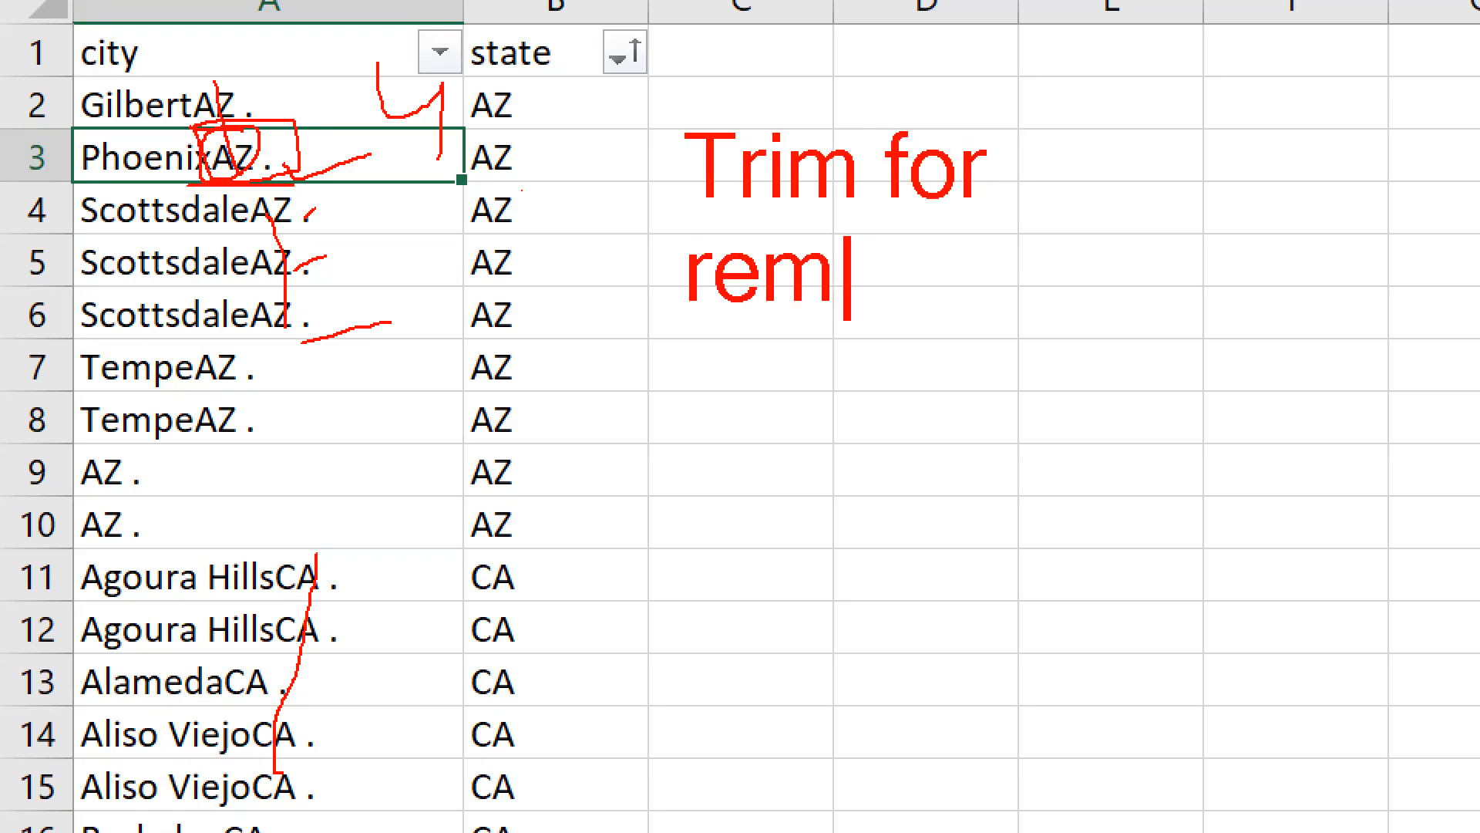
pyautogui.write('oving left and')
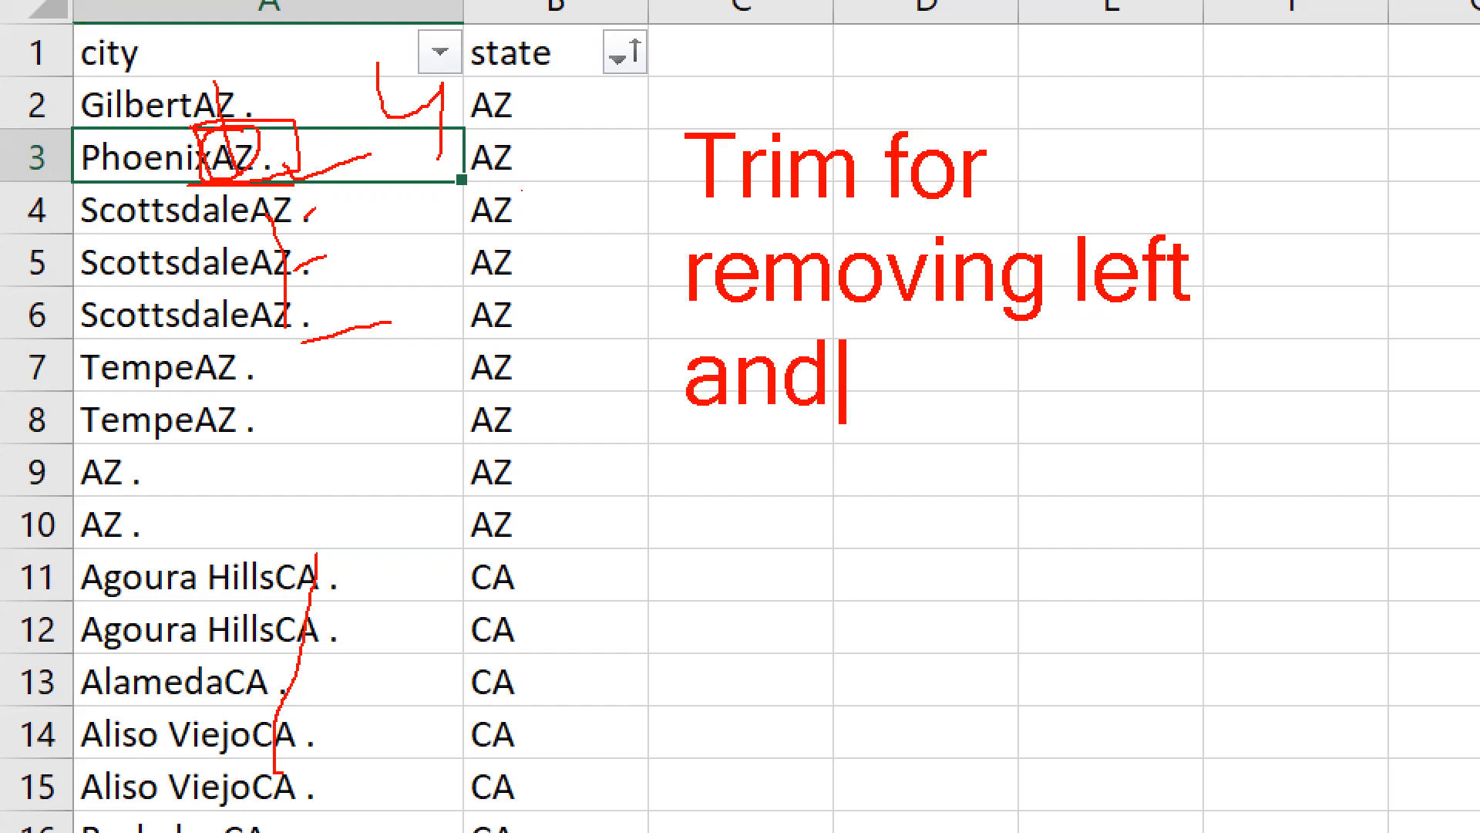
pyautogui.write(' right spaces')
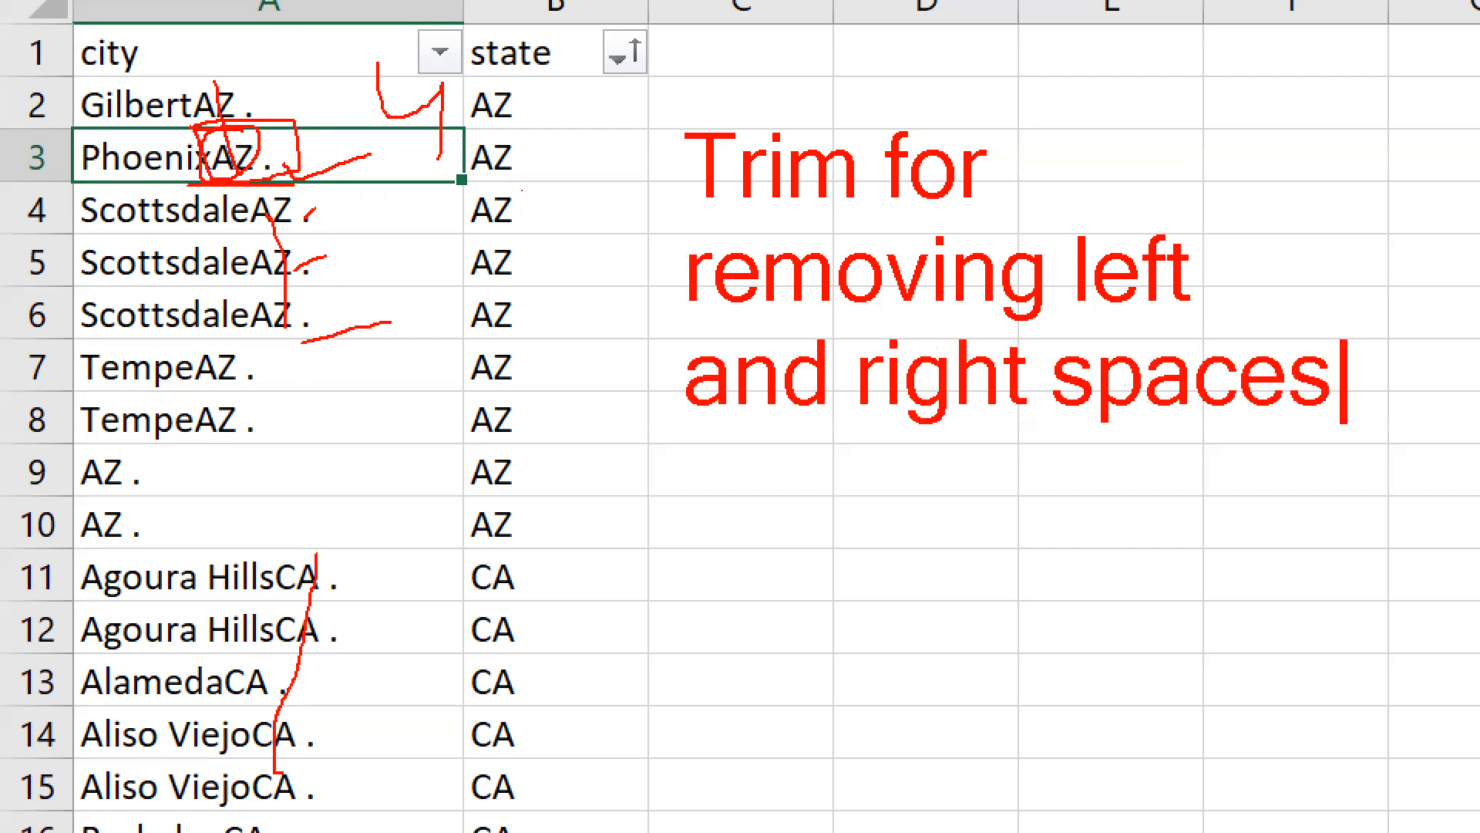
pyautogui.press('Return')
pyautogui.write('only...')
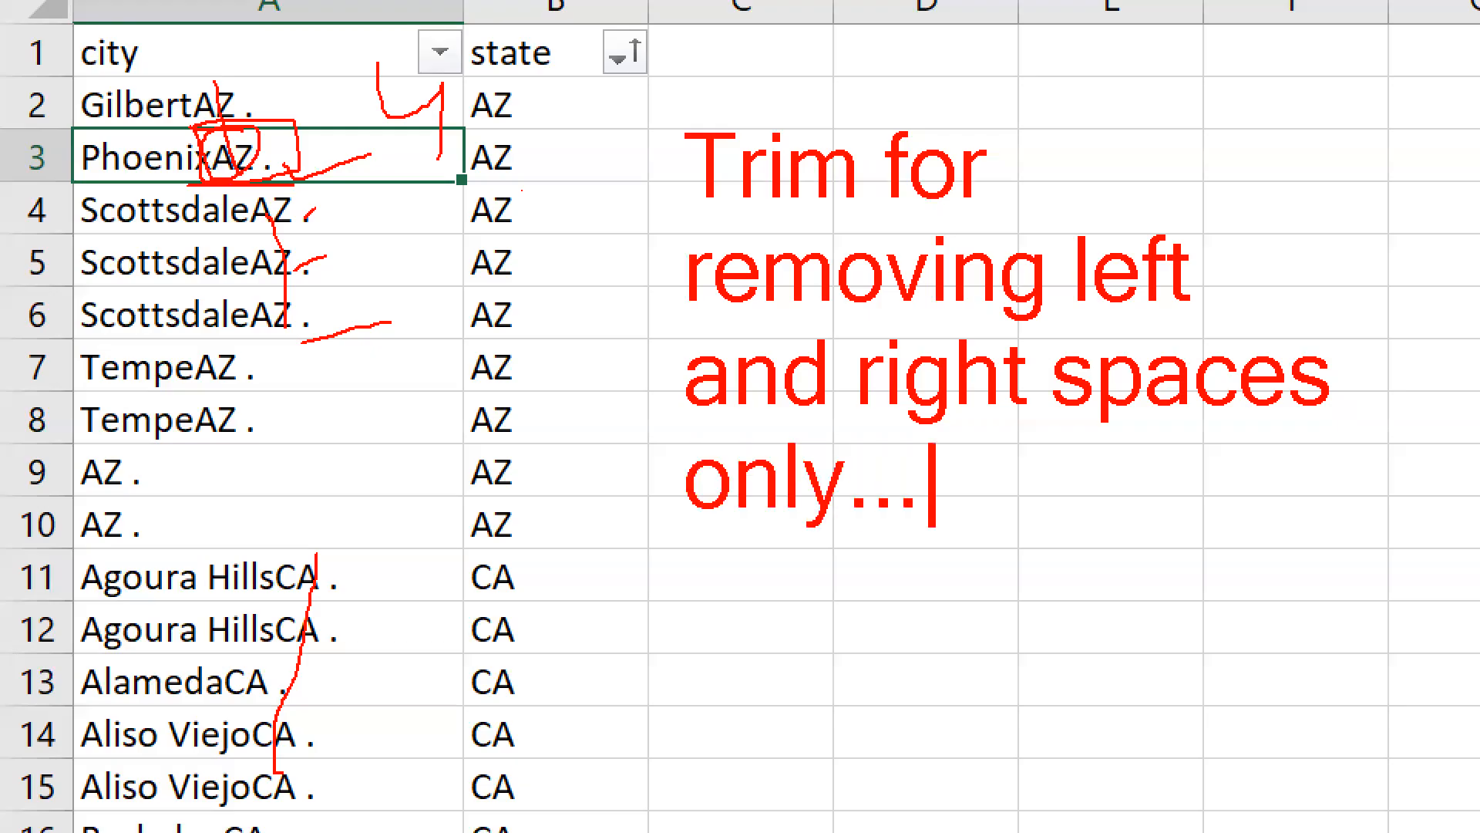
# Extend the red note with the lines "middle spaces" and "by keeping one space".
pyautogui.press('Return')
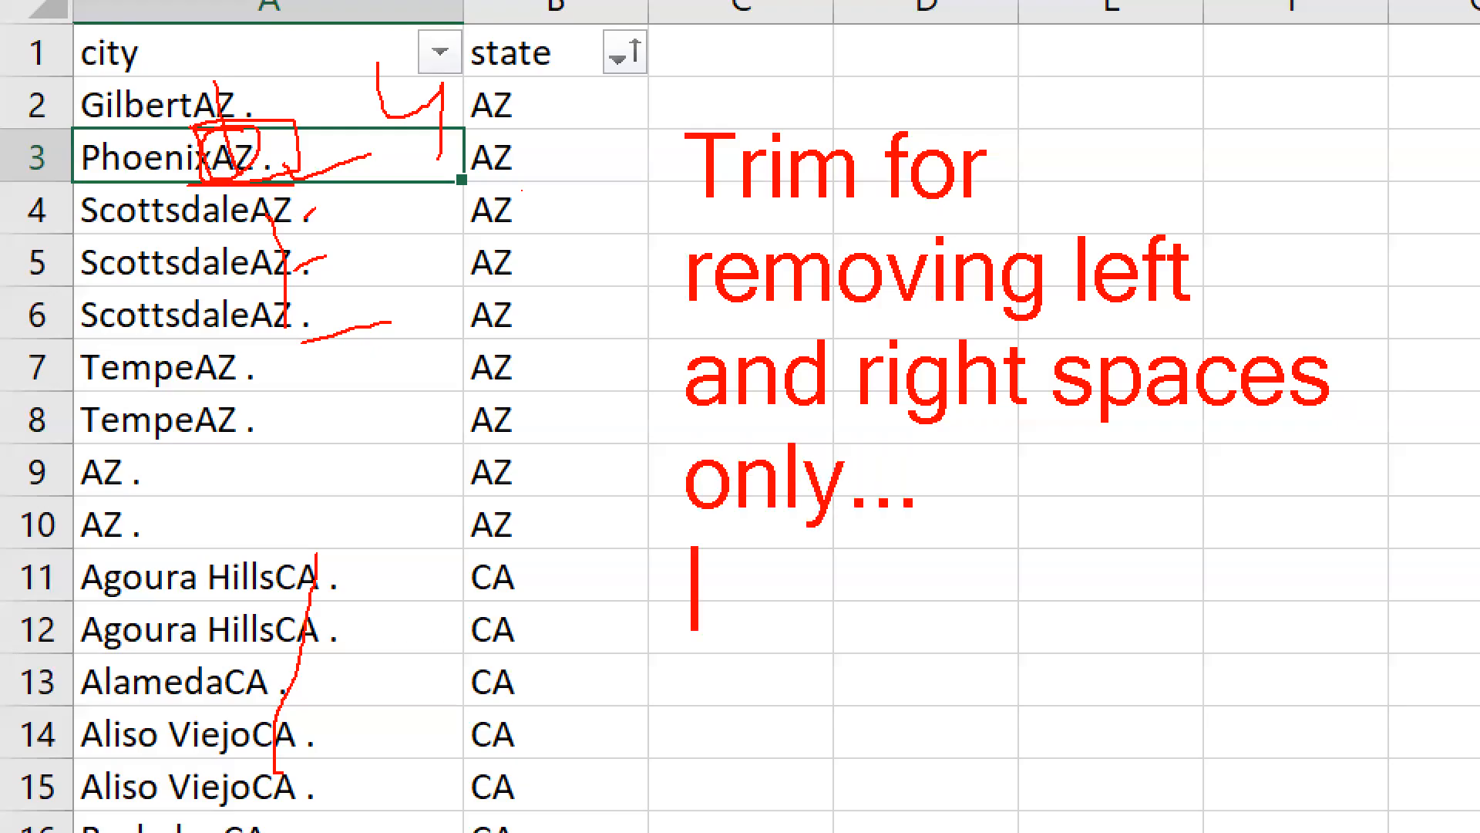
pyautogui.write('middle spaces')
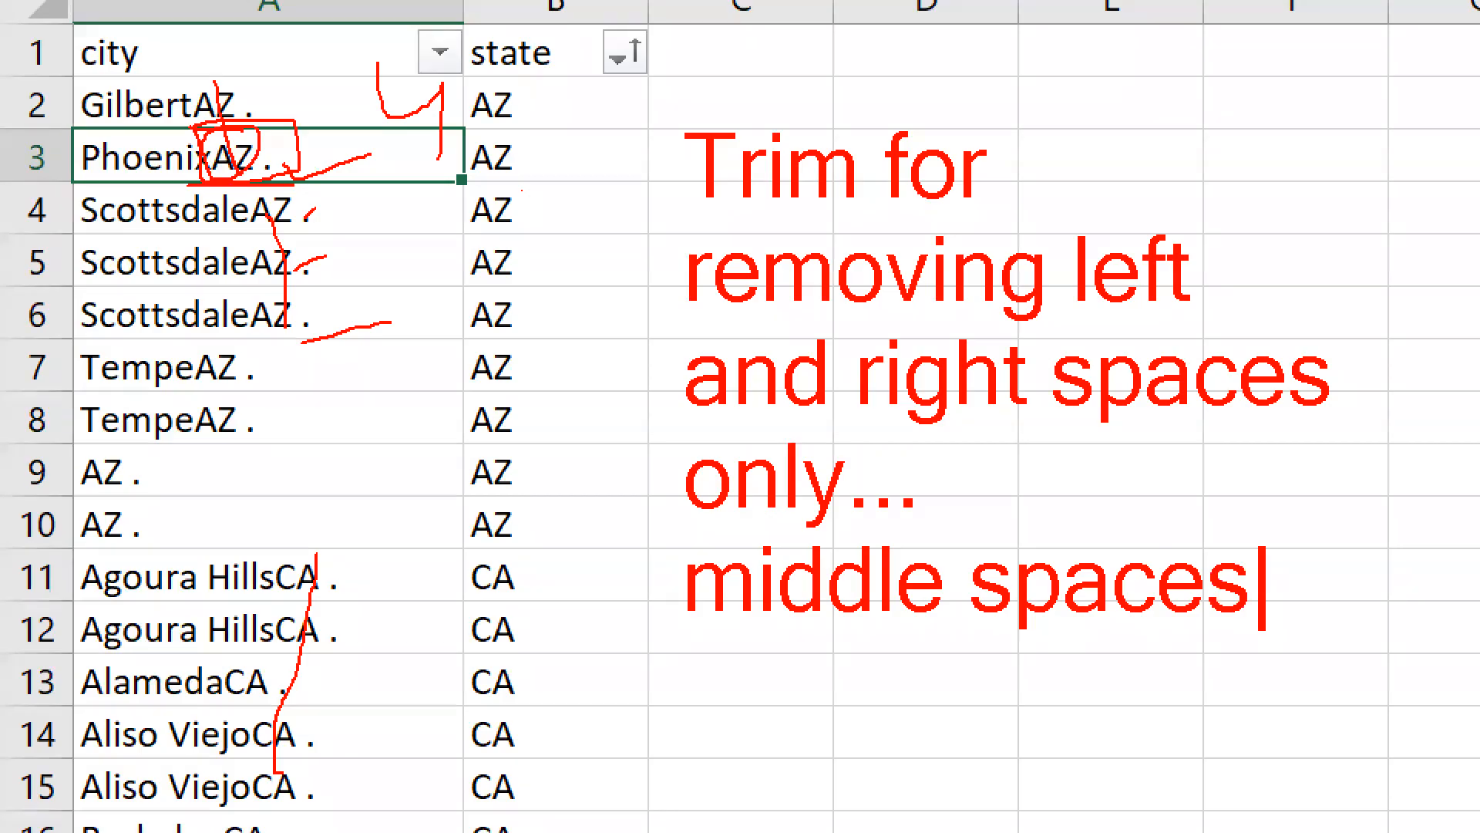
pyautogui.press('Return')
pyautogui.write('by ')
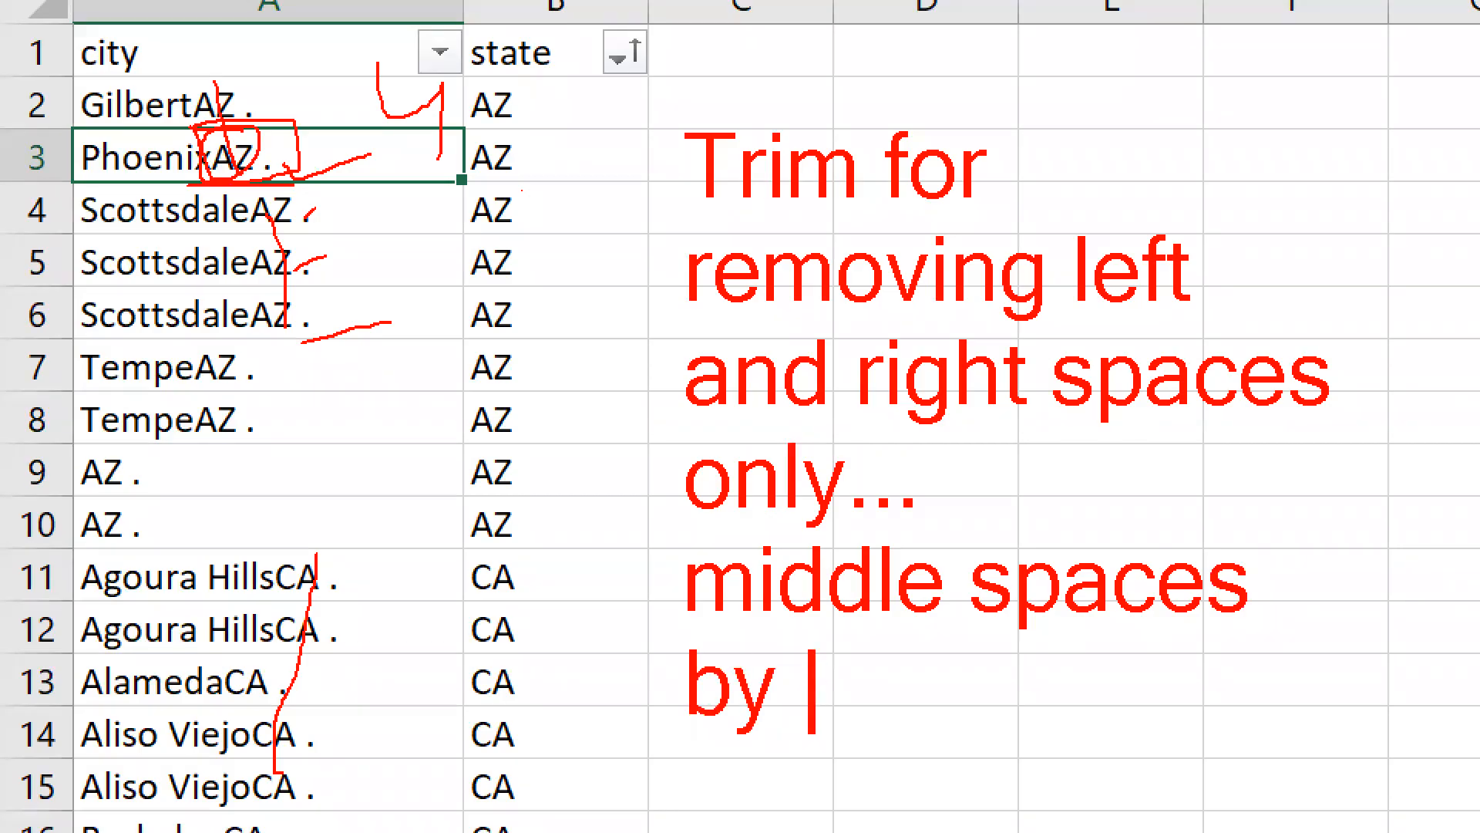
pyautogui.write('keeping one')
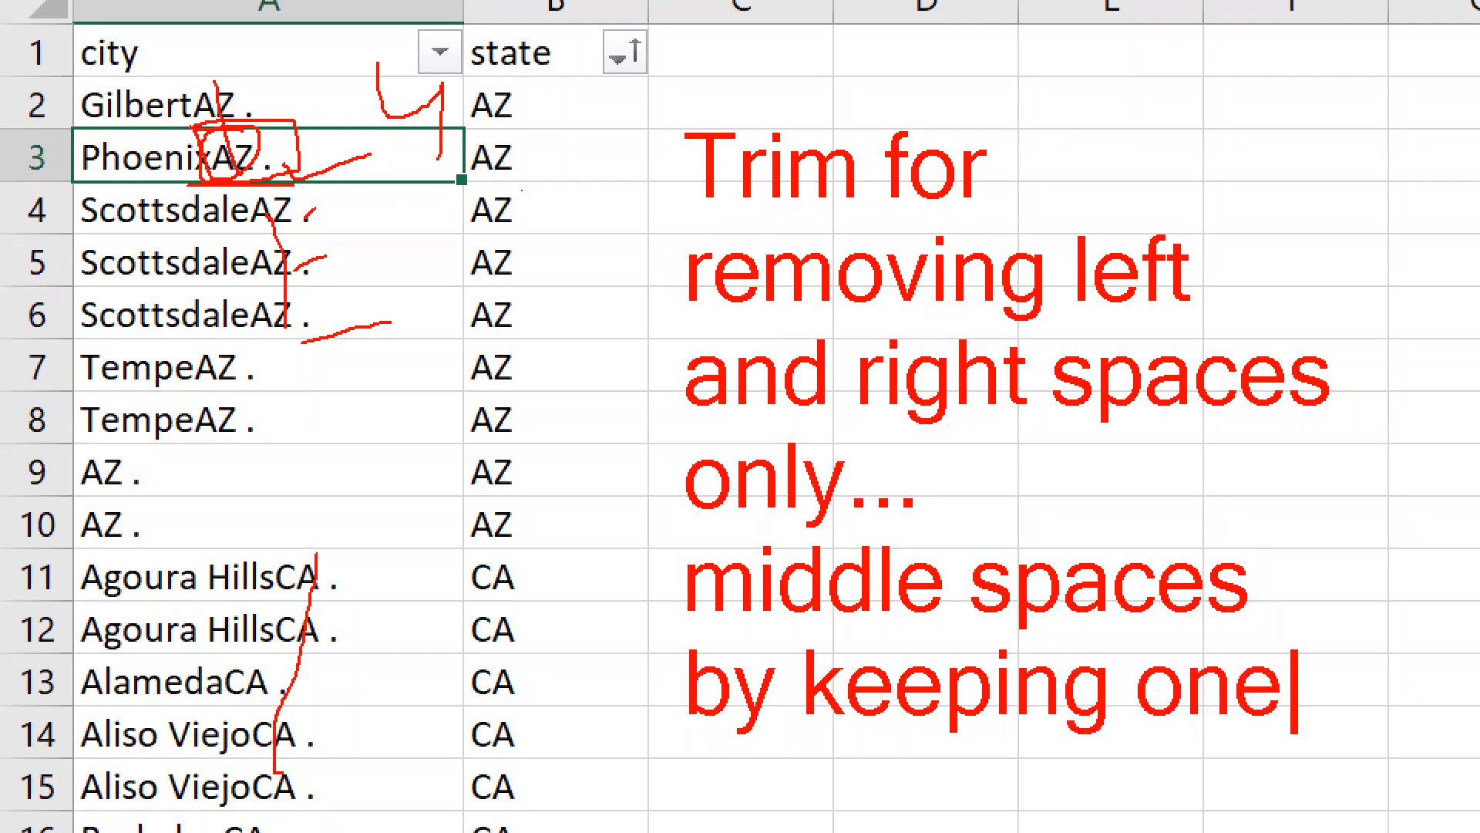
pyautogui.write(' spac')
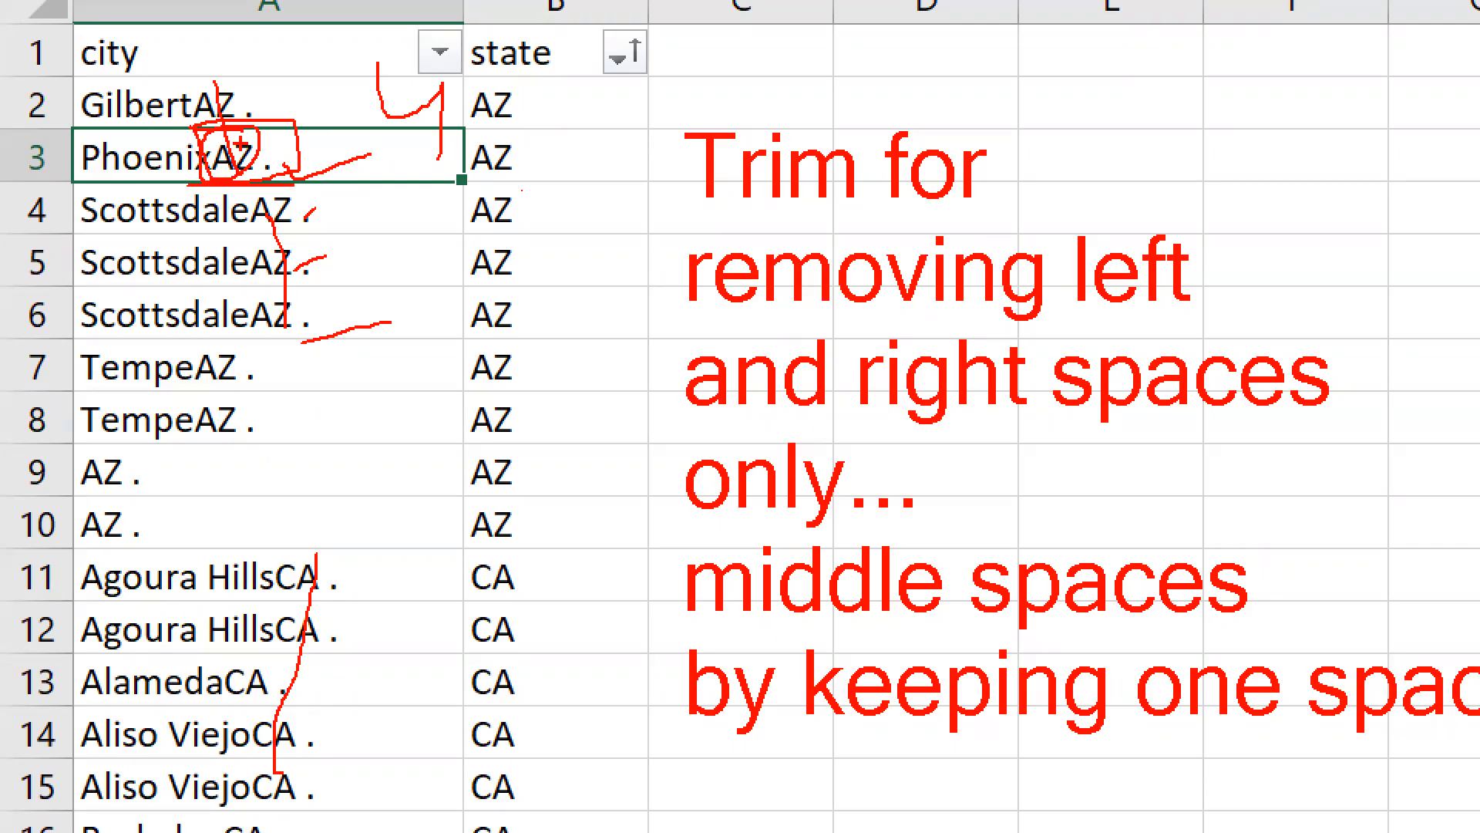
# Emphasize the AZ suffix of the Phoenix entry with another red circle and stroke, and exit annotation mode.
pyautogui.moveTo(241, 143)
pyautogui.mouseDown()
pyautogui.moveTo(252, 159)
pyautogui.moveTo(428, 108)
pyautogui.mouseUp()
pyautogui.moveTo(308, 122)
pyautogui.mouseDown()
pyautogui.moveTo(216, 115)
pyautogui.moveTo(309, 127)
pyautogui.mouseUp()
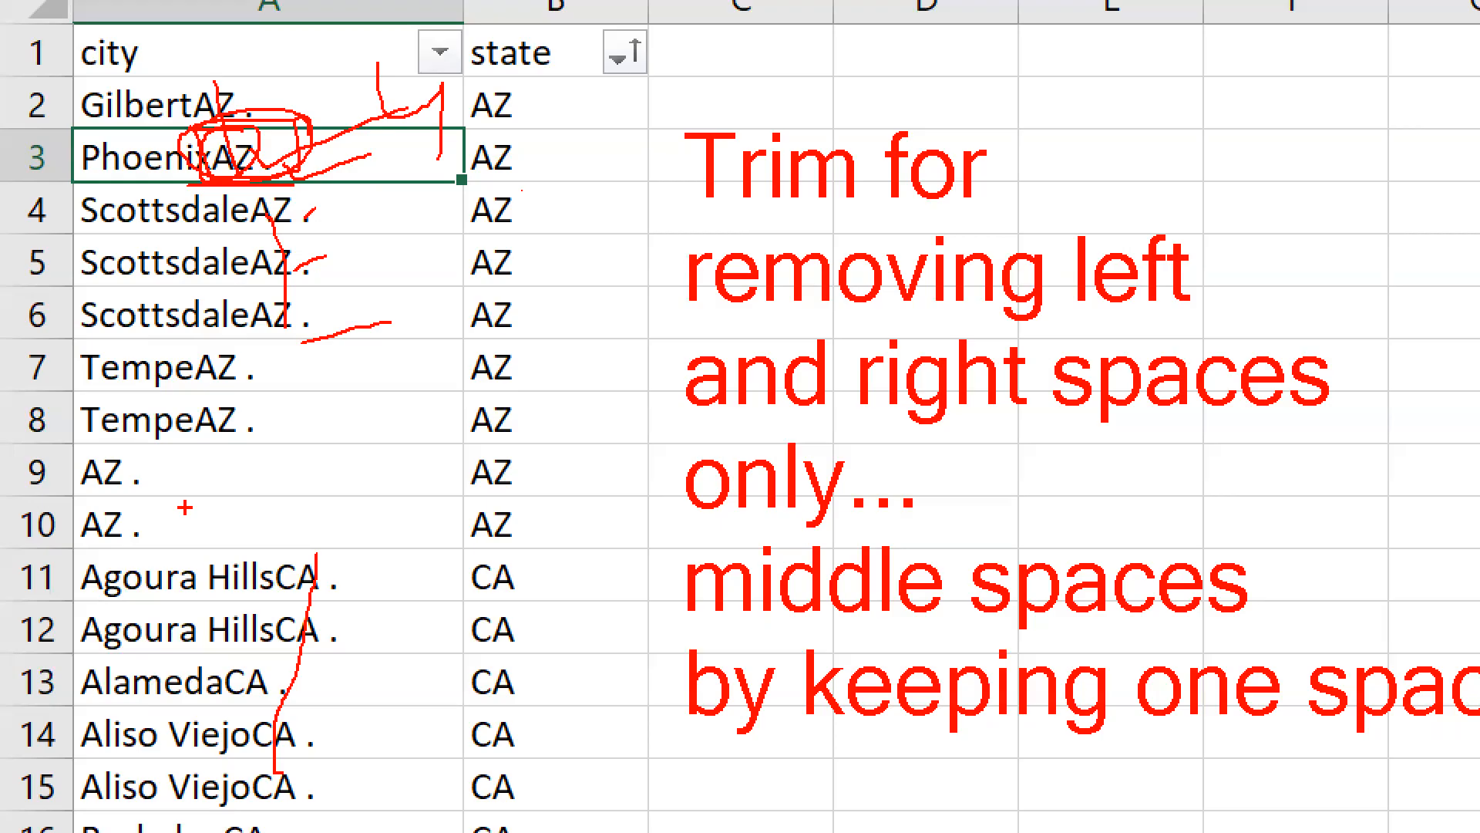
pyautogui.press('Escape')
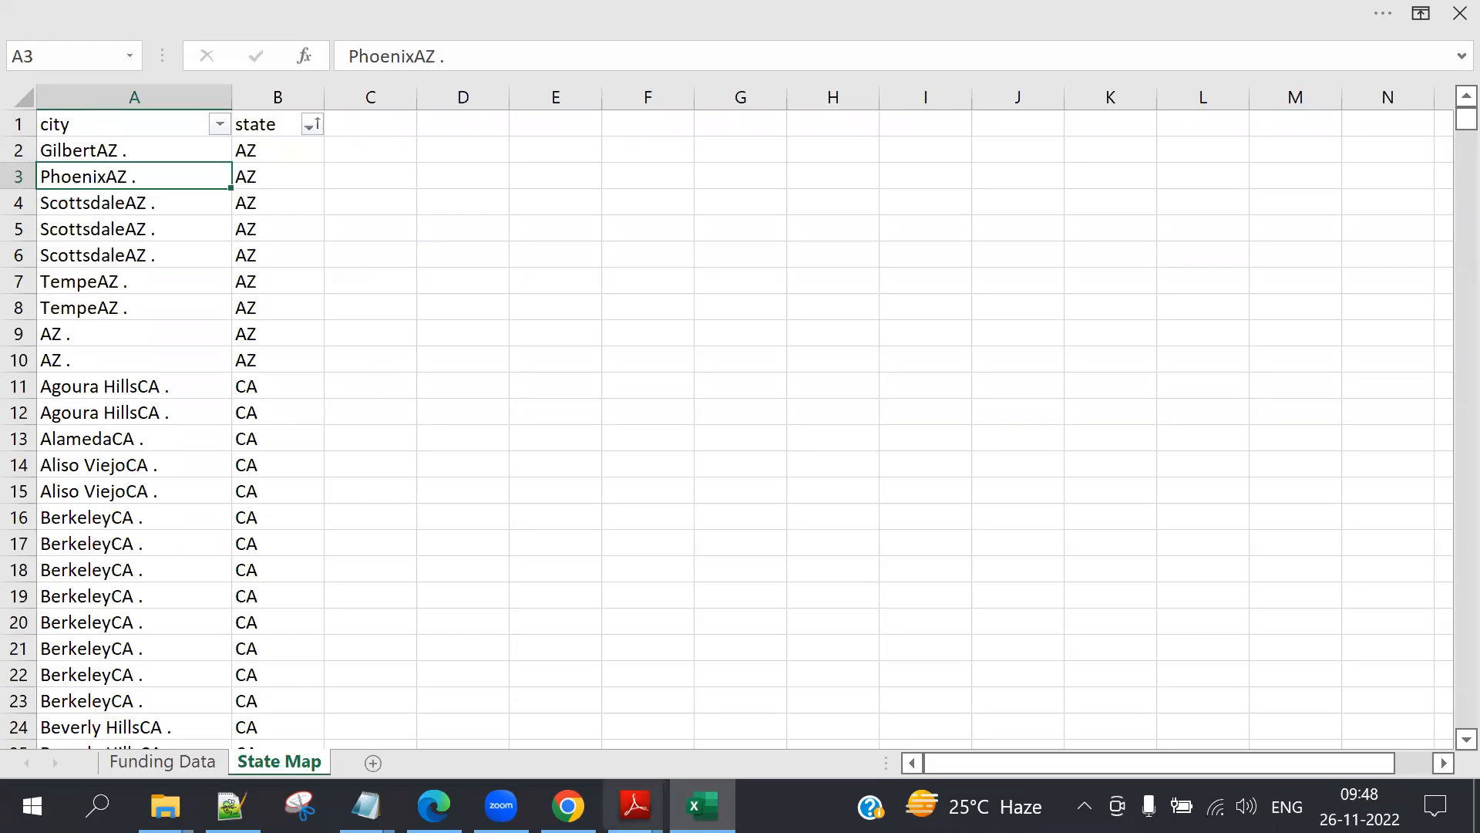
# Switch to POWERBI_PROJECT_2.pdf in Adobe Reader, draw lines from "1" and "Many" in the relationships requirement to handwritten notes, and exit annotation mode.
pyautogui.click(635, 806)
pyautogui.click(817, 711)
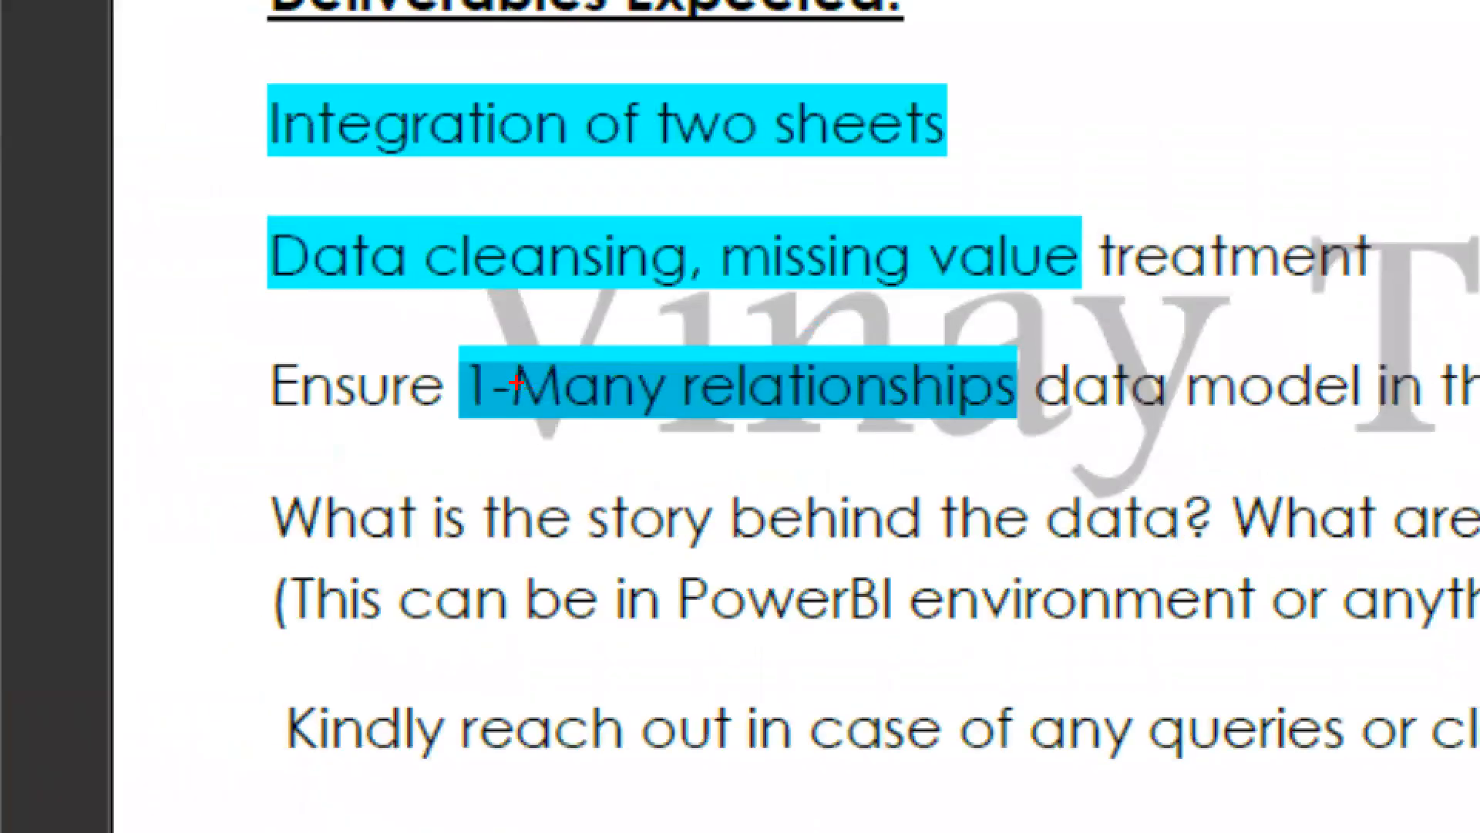
pyautogui.moveTo(239, 358); pyautogui.dragTo(293, 295)
pyautogui.moveTo(621, 185); pyautogui.dragTo(647, 198)
pyautogui.moveTo(595, 415); pyautogui.dragTo(875, 262)
pyautogui.moveTo(929, 158)
pyautogui.mouseDown()
pyautogui.moveTo(1011, 56)
pyautogui.moveTo(1095, 120)
pyautogui.mouseUp()
pyautogui.click(1108, 40)
pyautogui.moveTo(1191, 11)
pyautogui.mouseDown()
pyautogui.moveTo(1188, 129)
pyautogui.moveTo(1272, 213)
pyautogui.moveTo(1265, 277)
pyautogui.mouseUp()
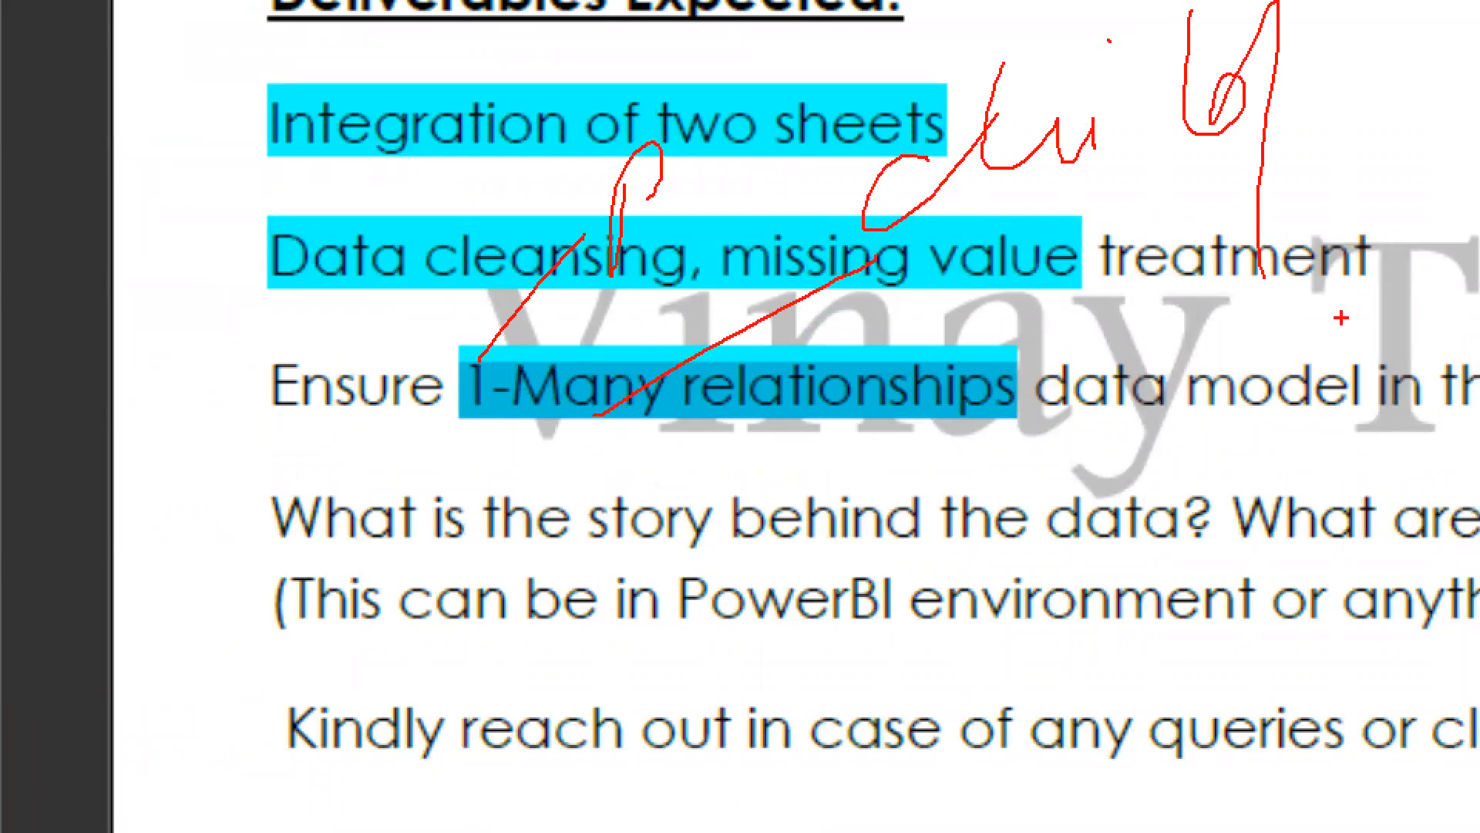
pyautogui.press('Escape')
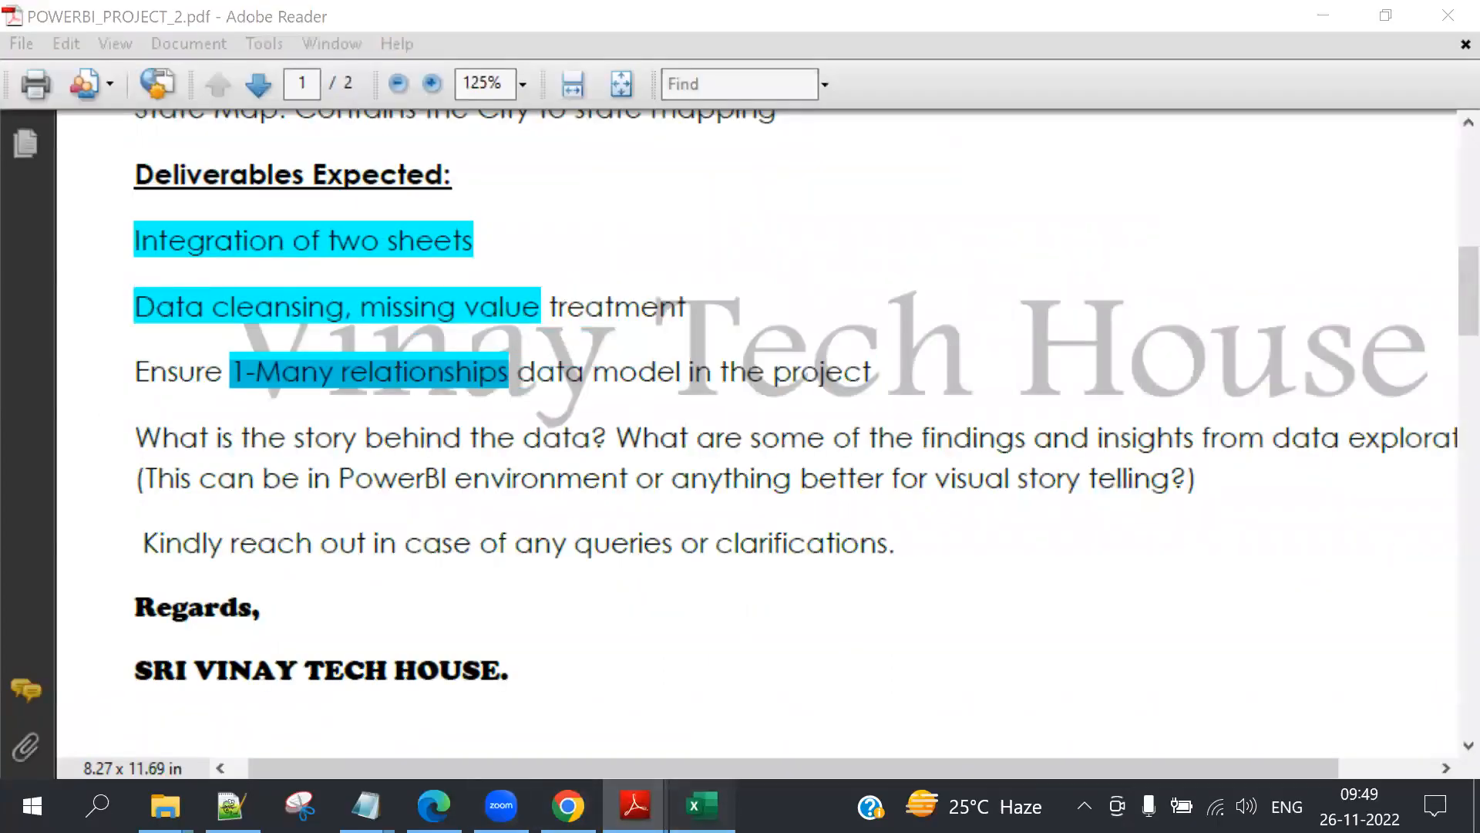
# Return to the Excel workbook and compare the city columns of the Funding Data and State Map sheets.
pyautogui.hotkey('alt', 'Tab')
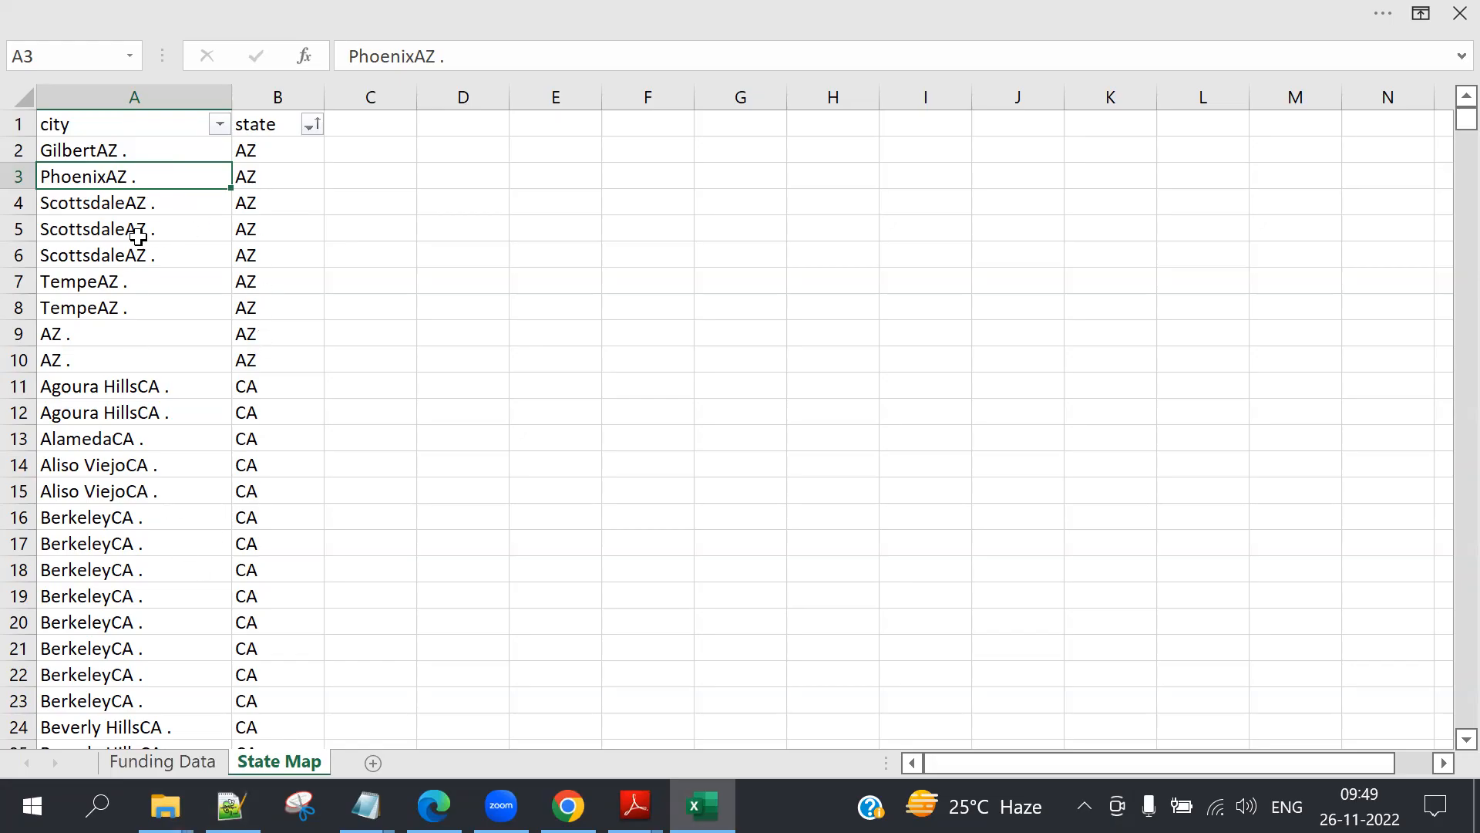
pyautogui.click(161, 763)
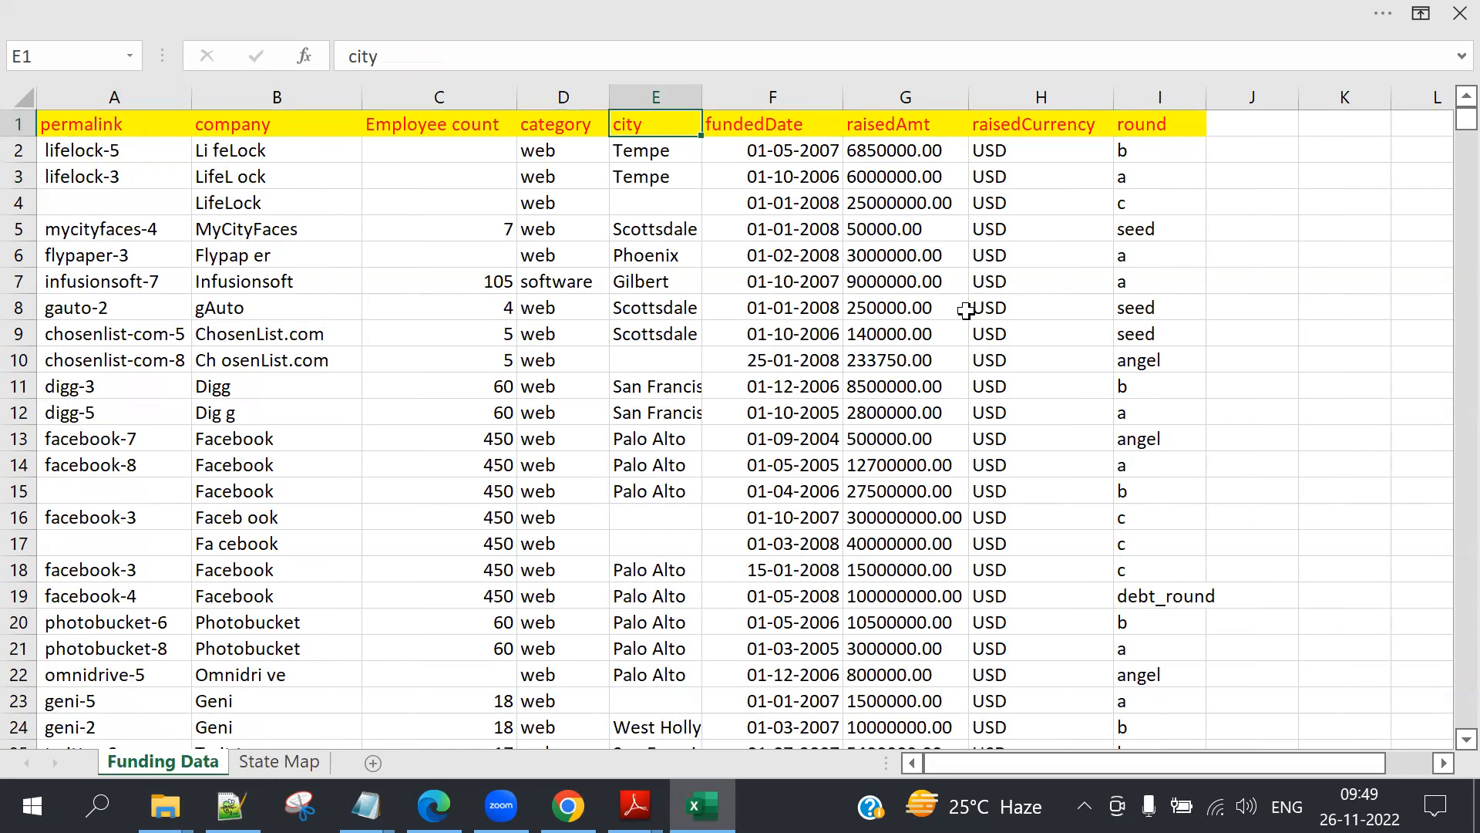
pyautogui.click(289, 761)
pyautogui.click(120, 760)
pyautogui.click(269, 764)
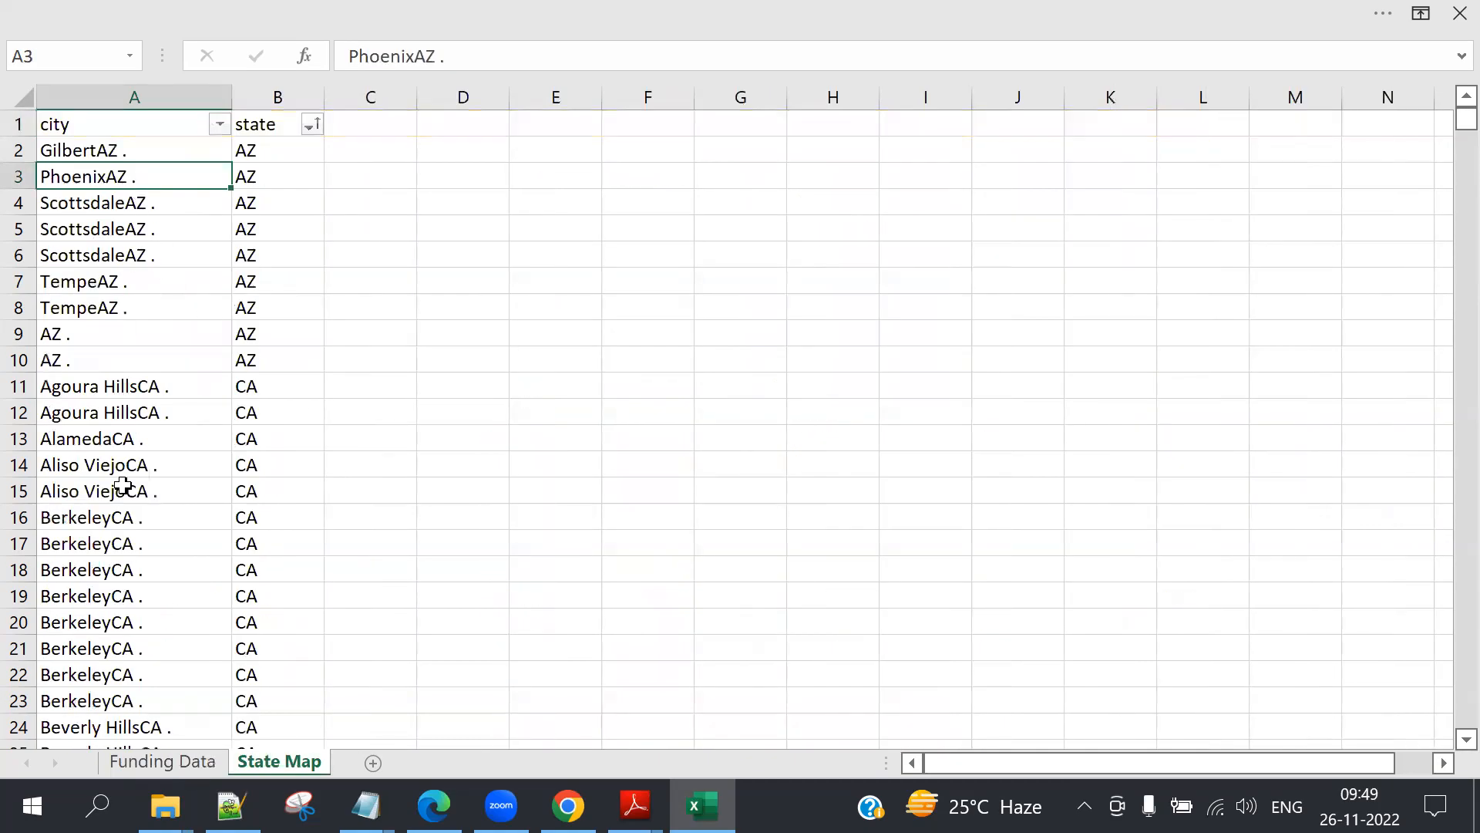
pyautogui.click(158, 761)
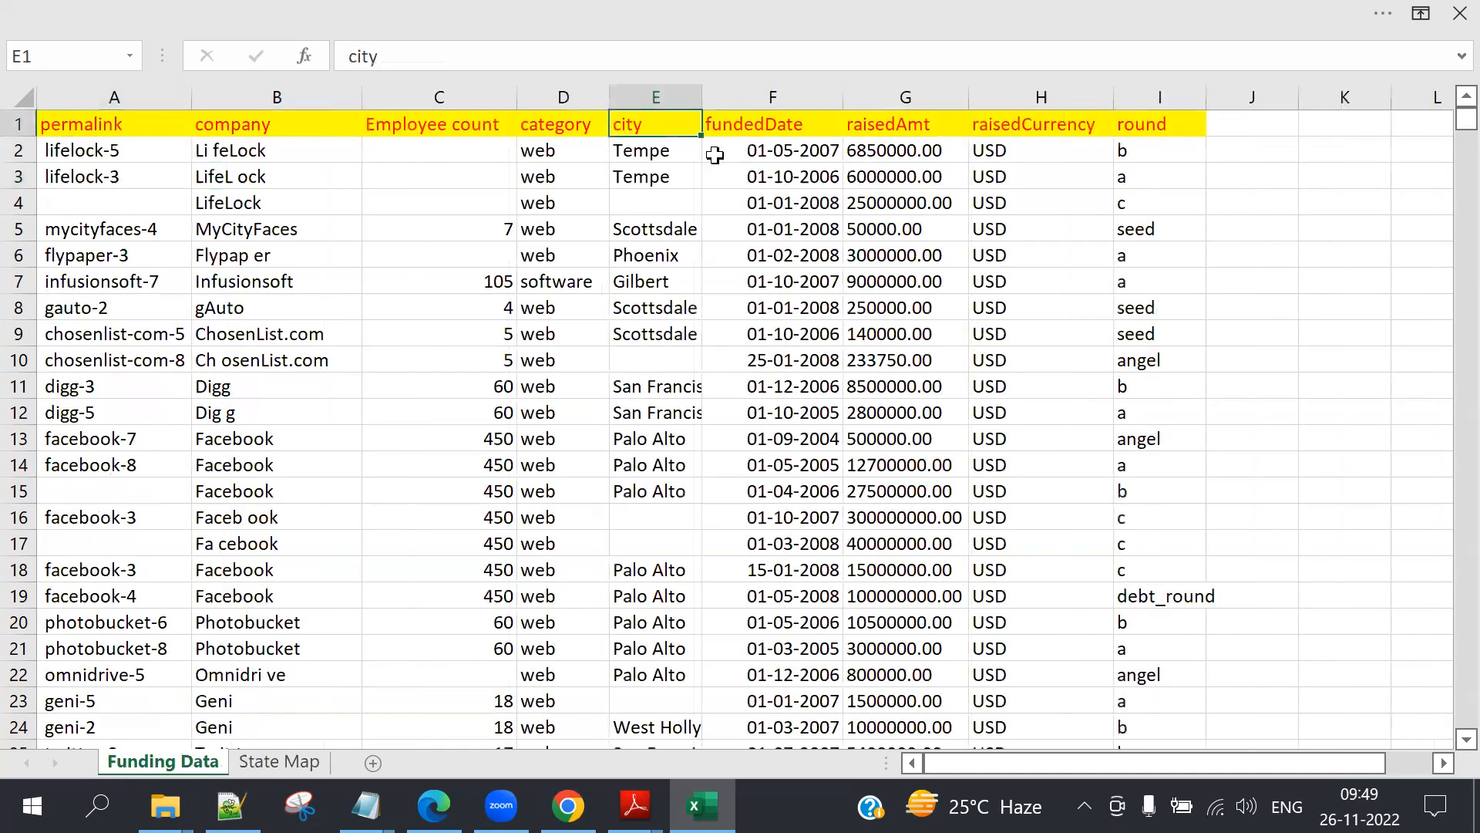
pyautogui.click(285, 761)
pyautogui.click(137, 755)
pyautogui.click(285, 762)
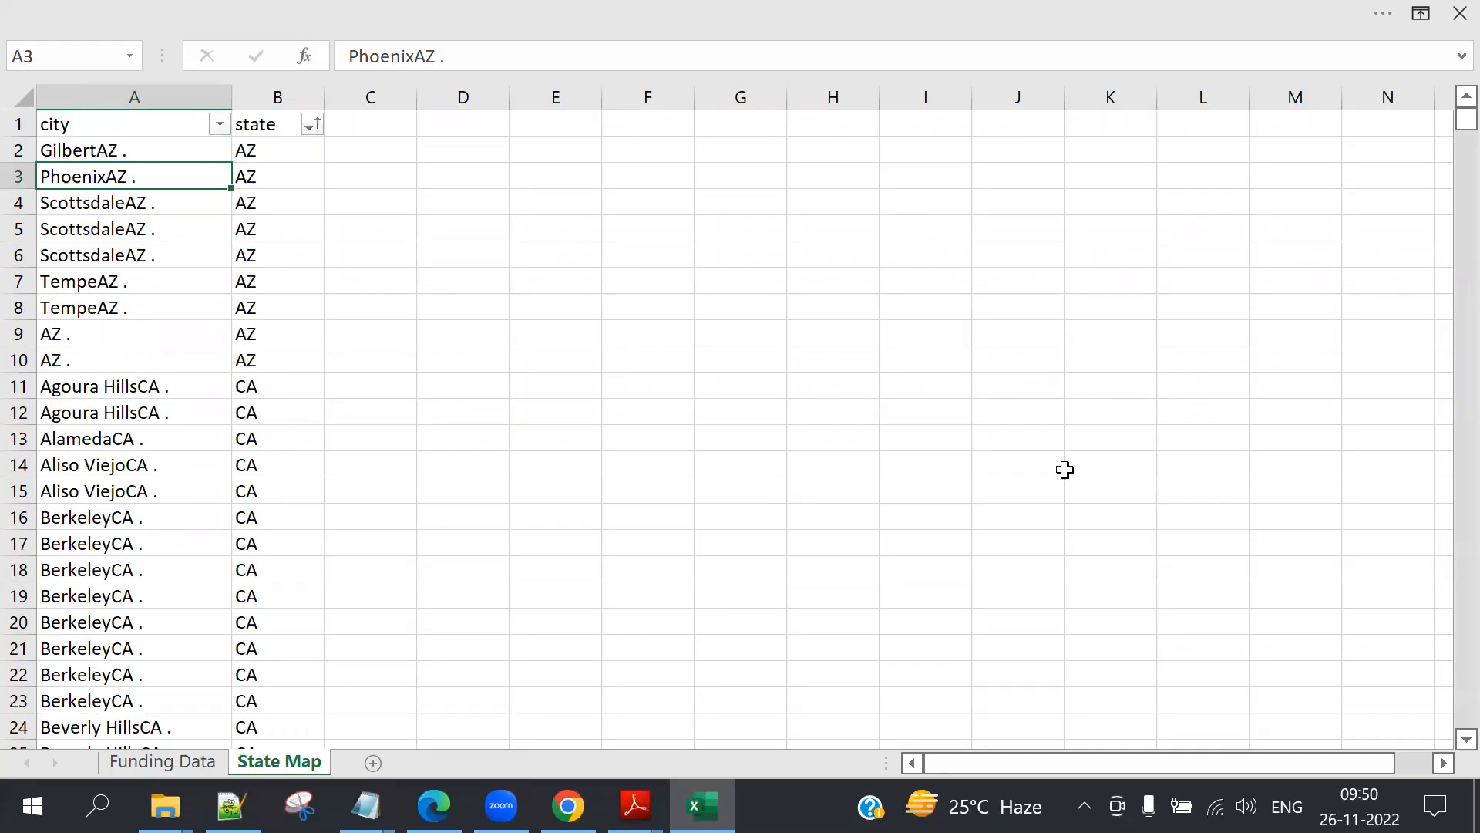
# Set the Excel ribbon to show both tabs and commands at all times.
pyautogui.click(824, 524)
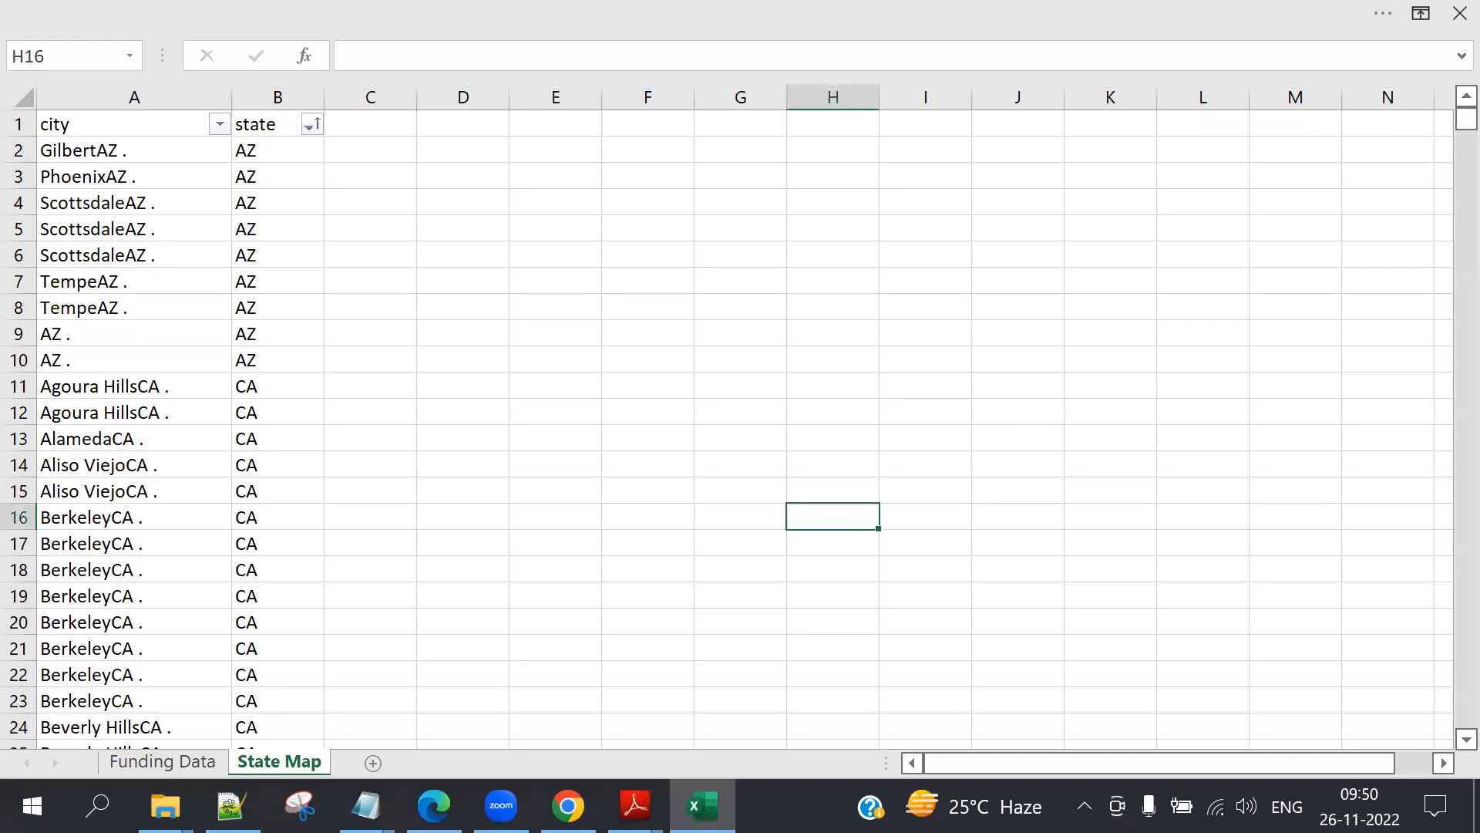
pyautogui.click(1421, 13)
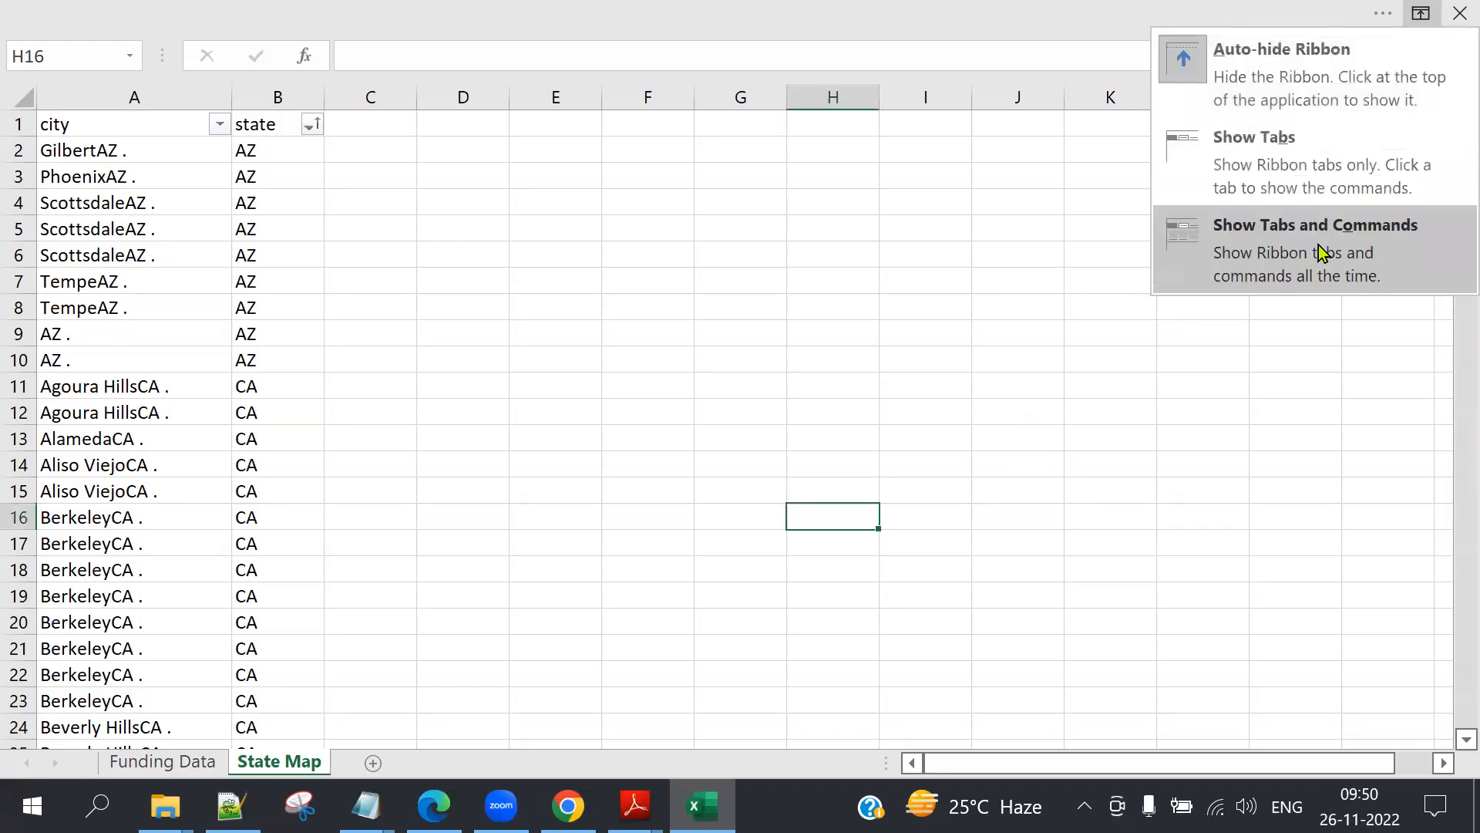
pyautogui.click(1322, 255)
# Minimize the open windows, launch Power BI Desktop and close its start screen to reach an empty report.
pyautogui.hotkey('alt', 'Tab')
pyautogui.click(1323, 16)
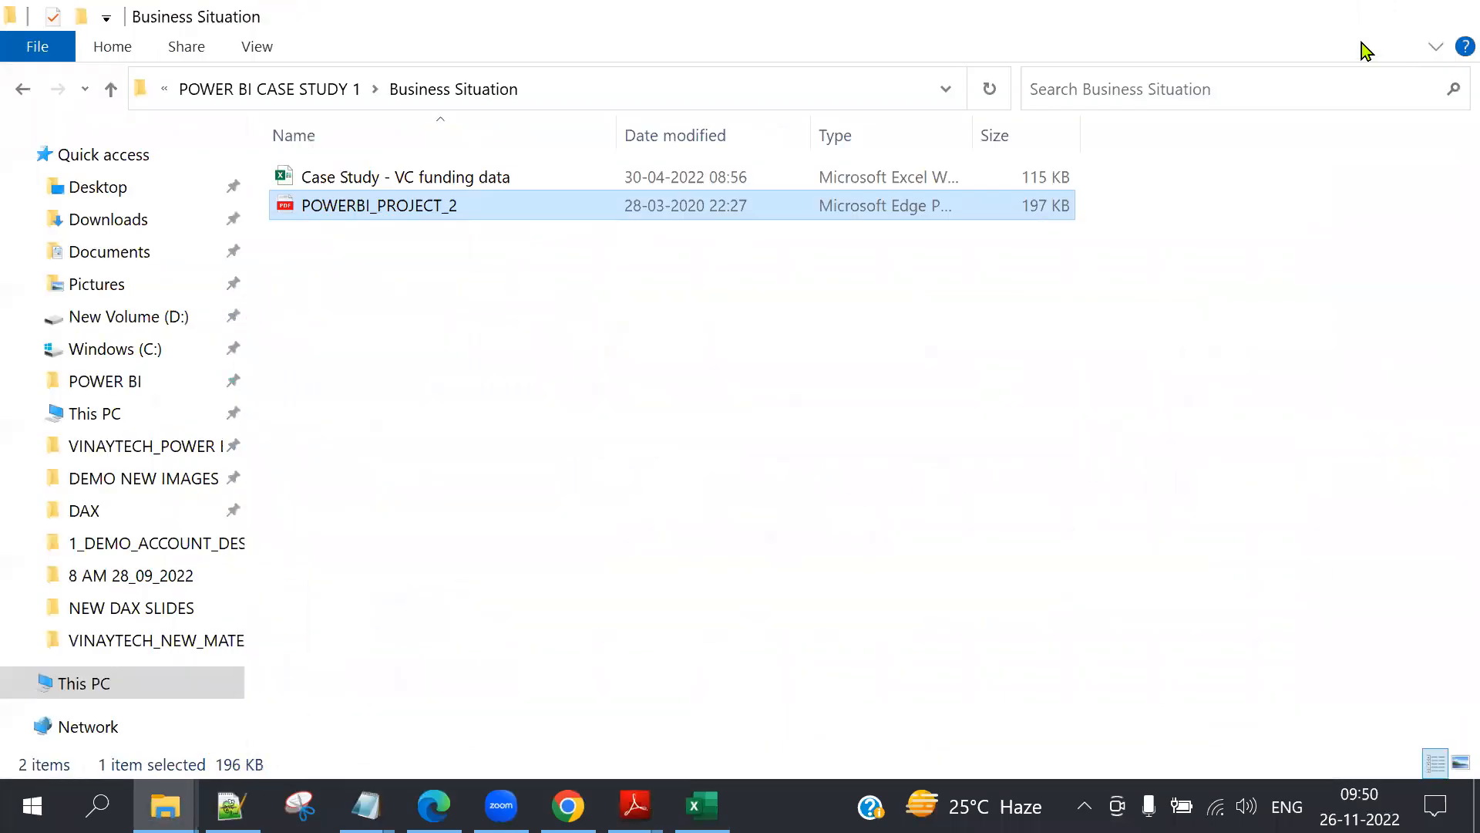
pyautogui.click(1323, 15)
pyautogui.doubleClick(66, 646)
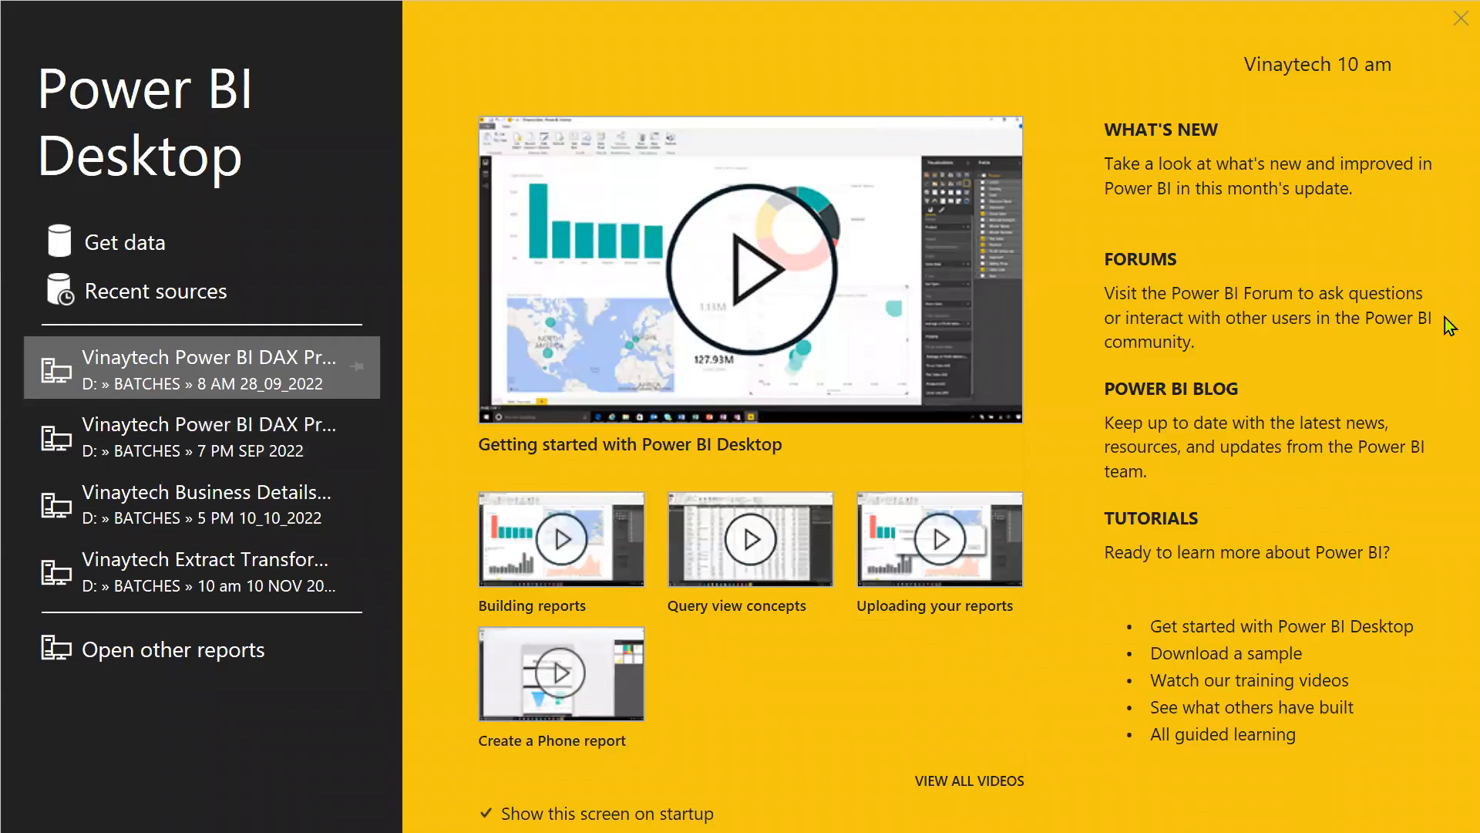
pyautogui.click(1461, 19)
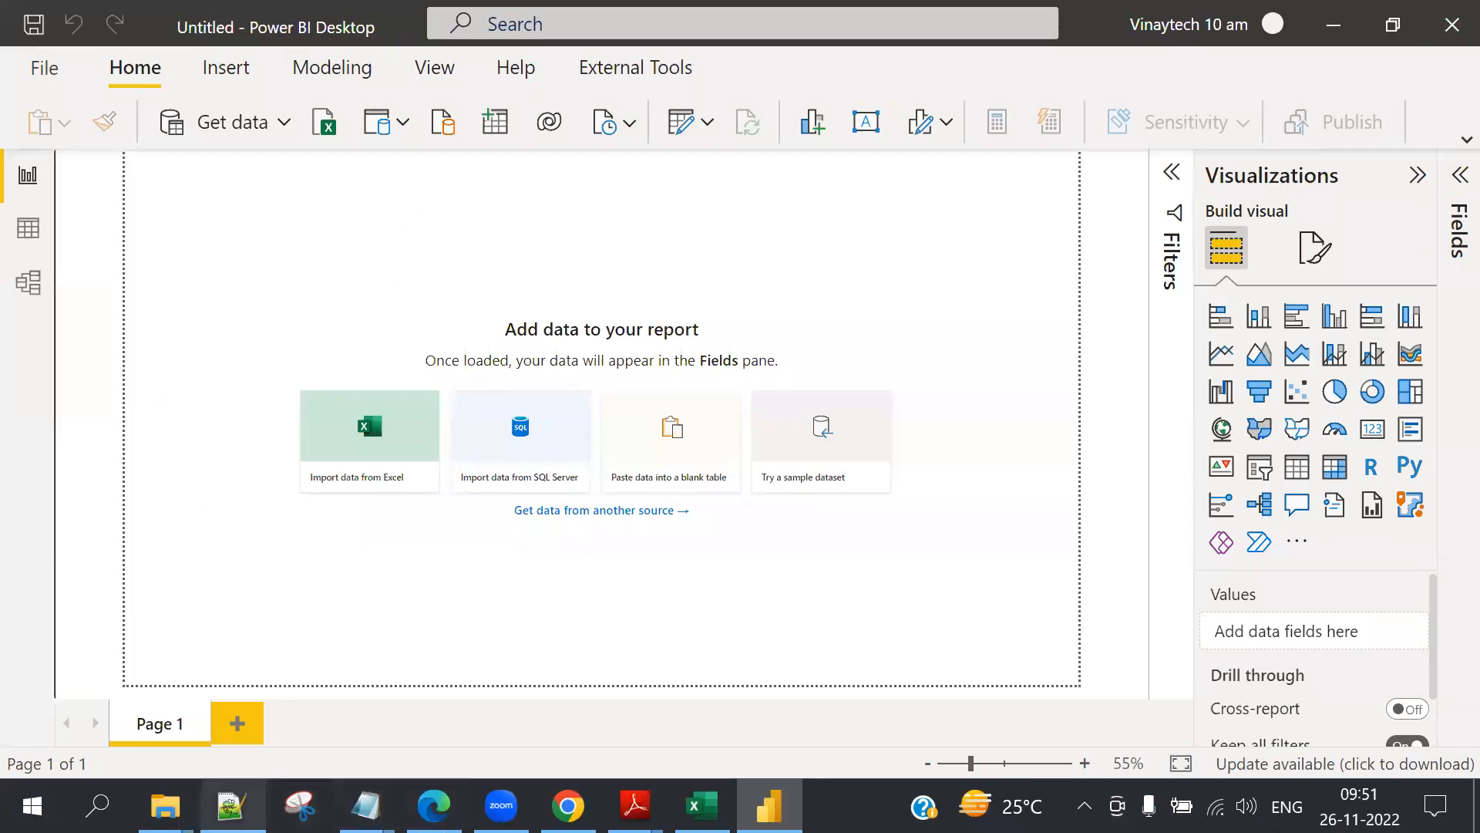
# Copy the Case Study - VC funding data workbook from the Business Situation folder to the root of the Windows (C:) drive.
pyautogui.moveTo(165, 806)
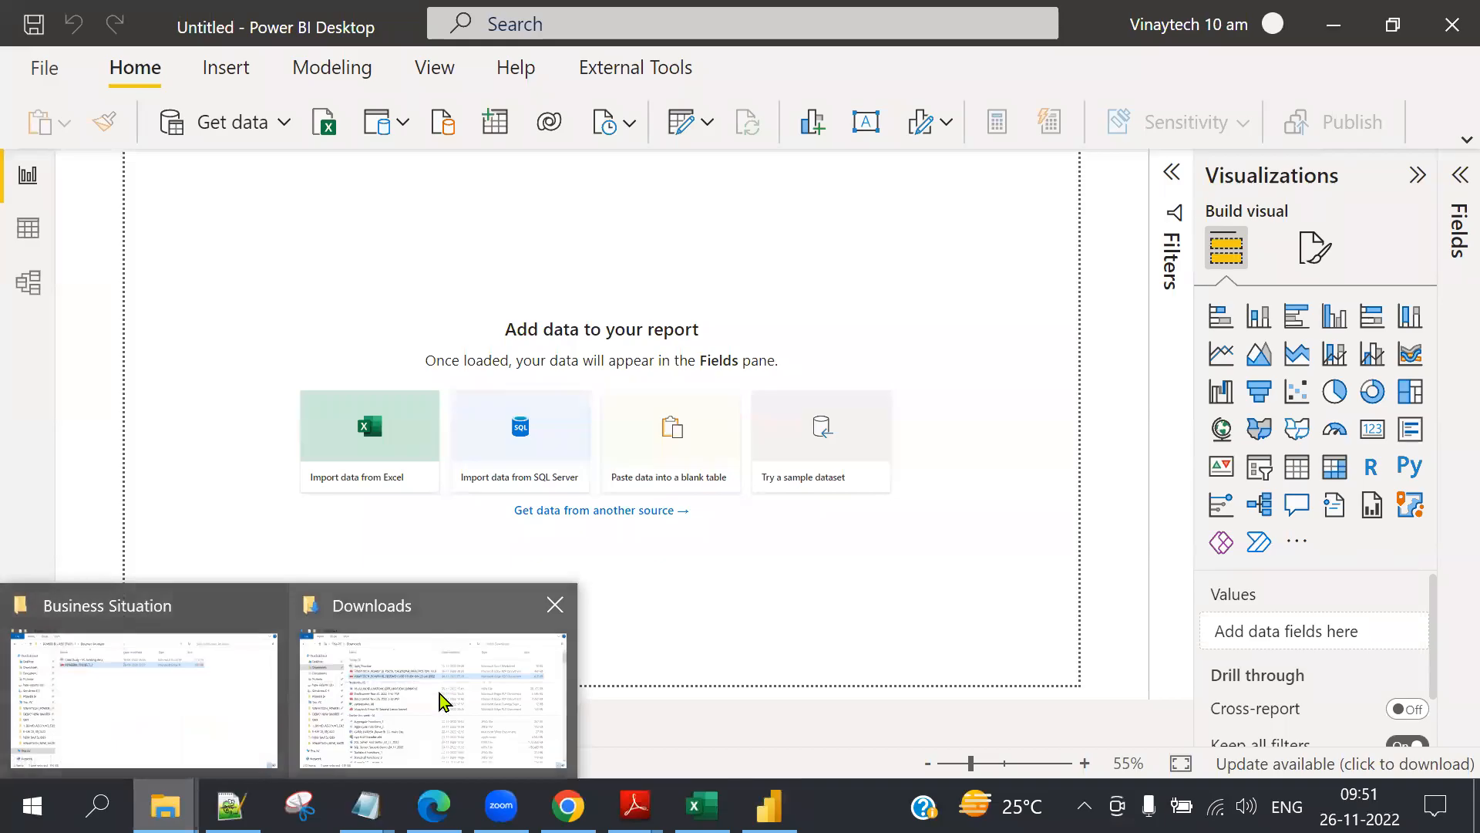
pyautogui.click(161, 720)
pyautogui.click(430, 181)
pyautogui.rightClick(430, 180)
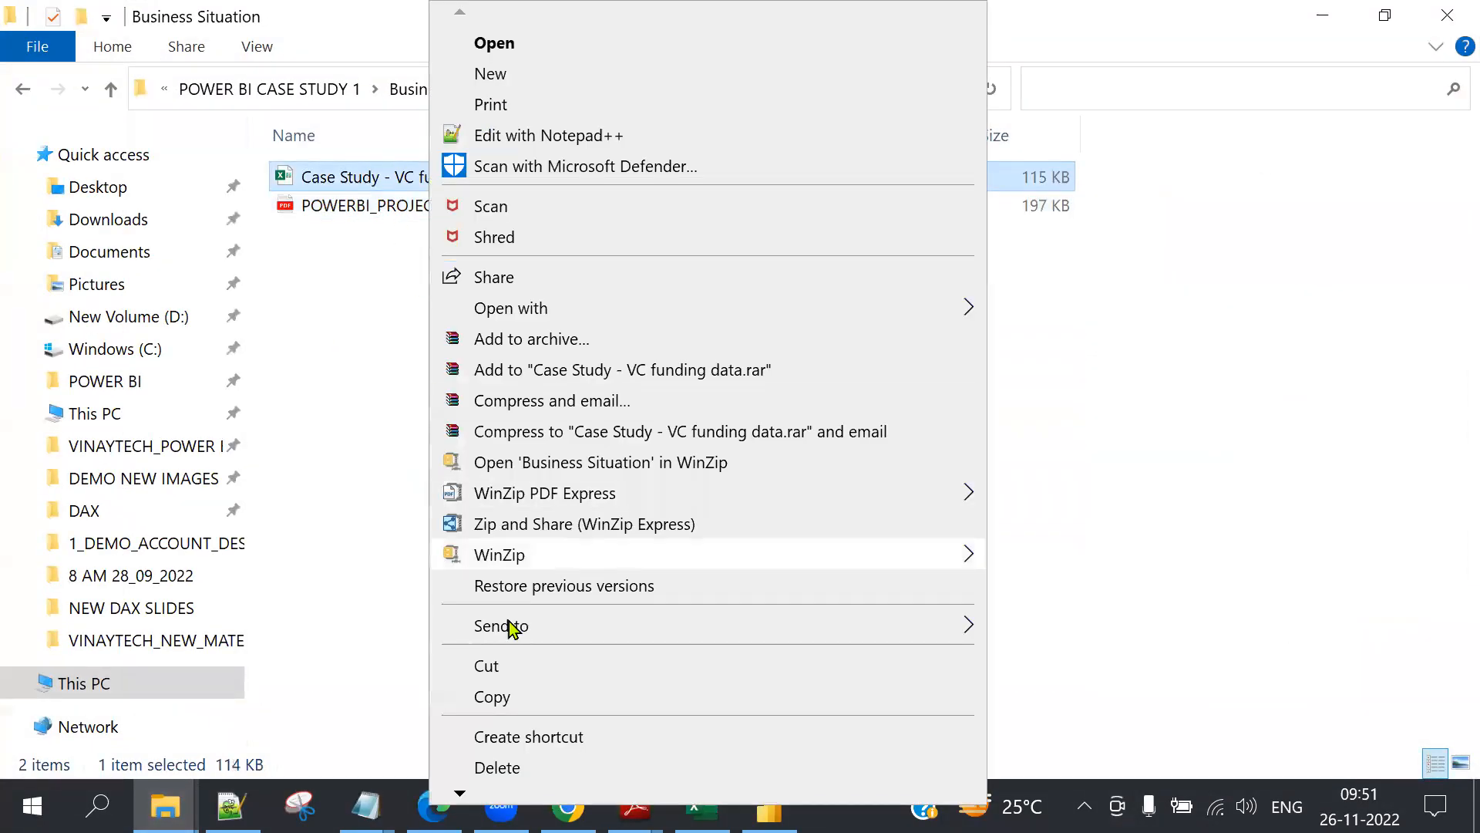
pyautogui.click(511, 697)
pyautogui.click(171, 320)
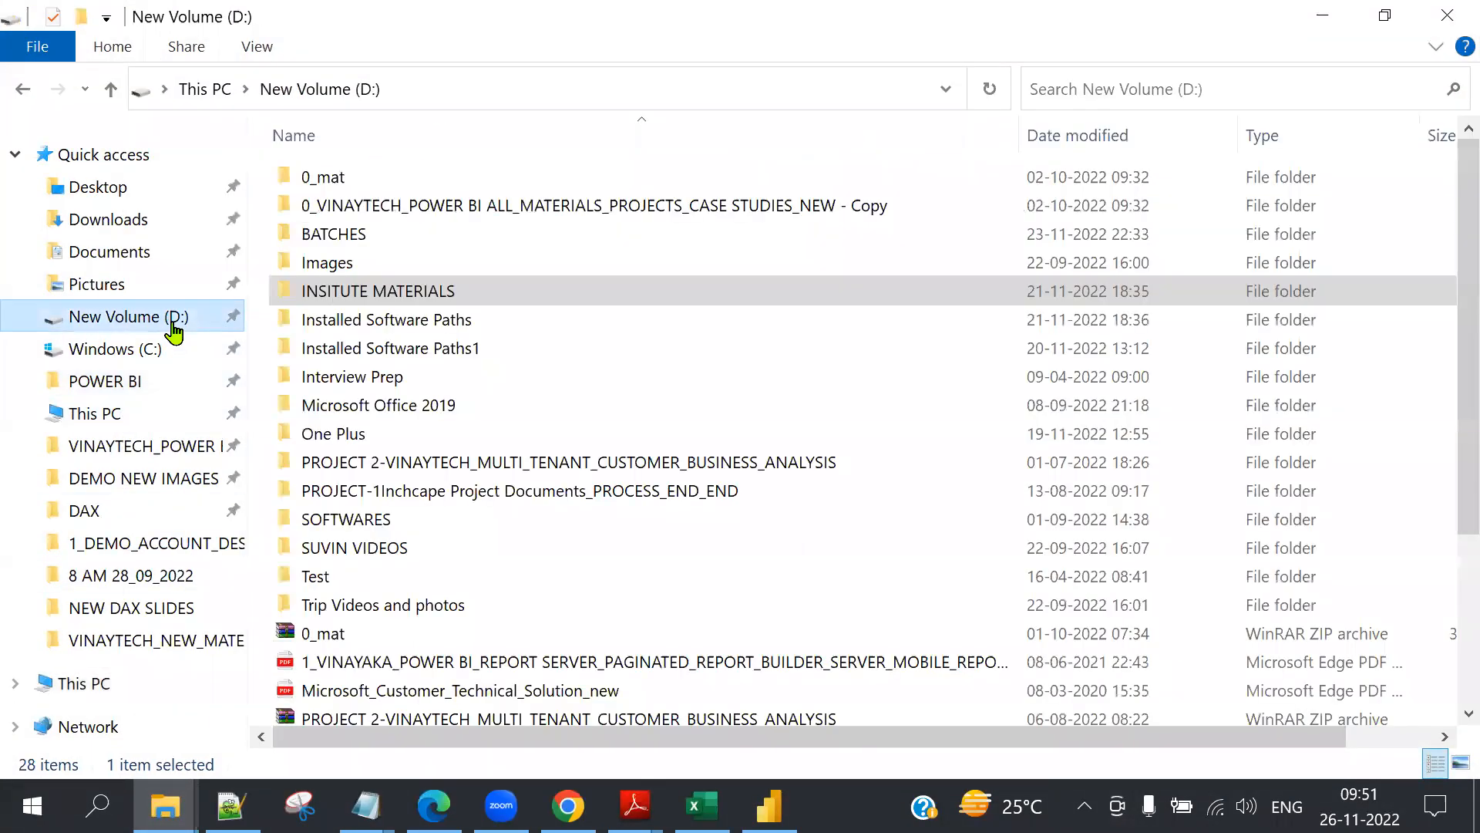
pyautogui.click(115, 349)
pyautogui.rightClick(328, 509)
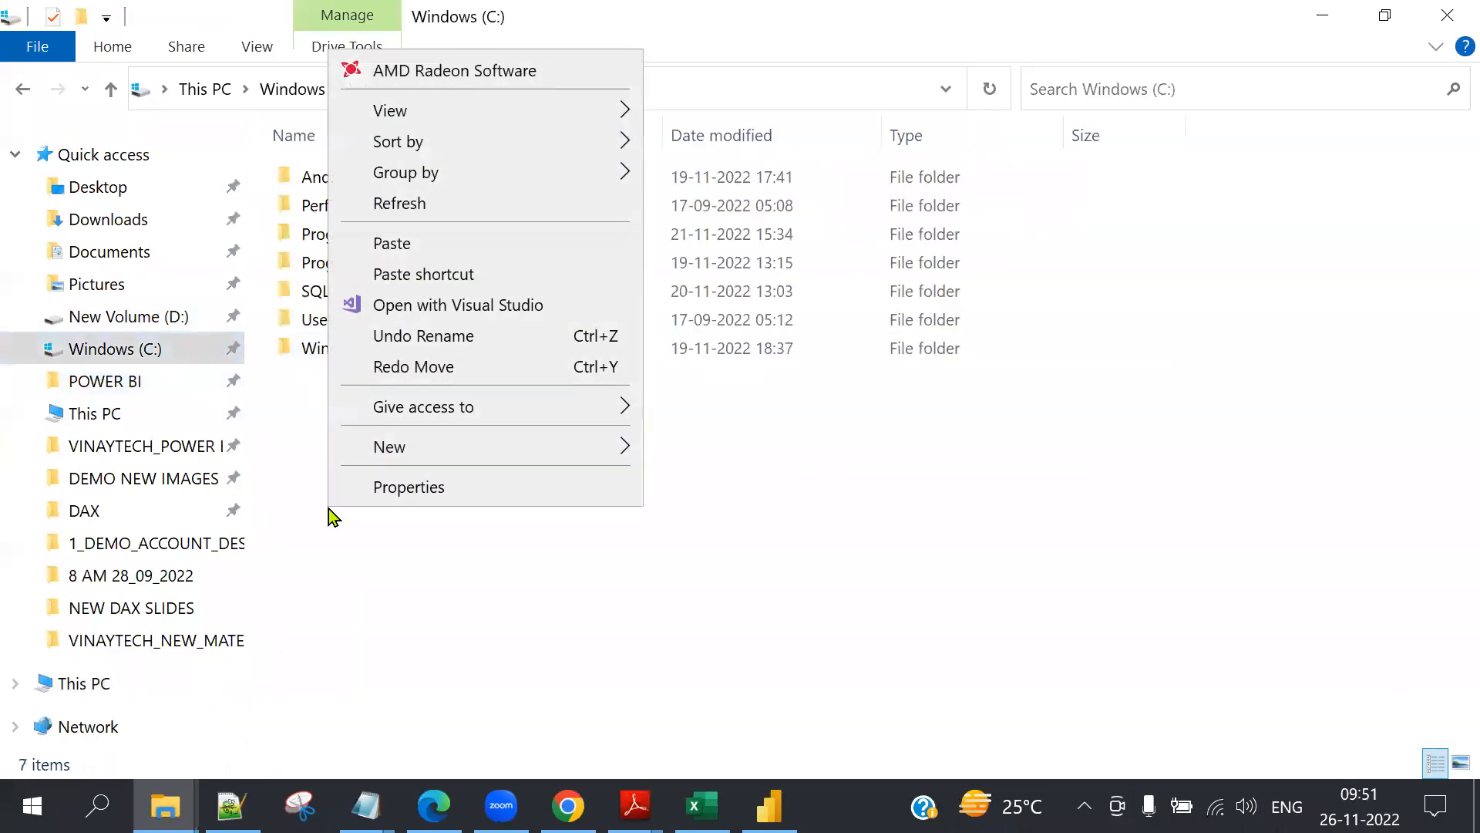
pyautogui.click(404, 245)
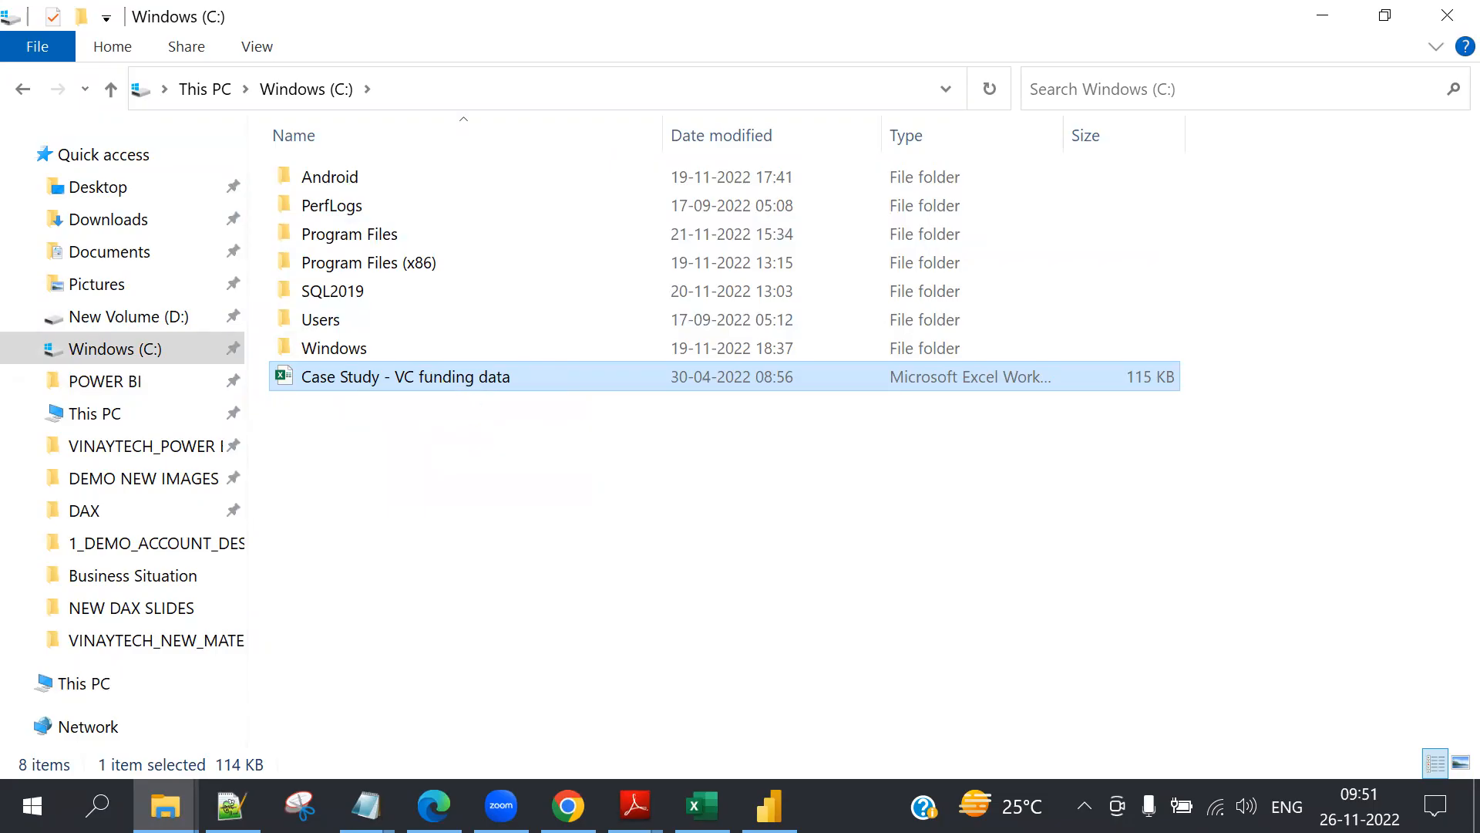
# Switch to Power BI Desktop and connect to the Case Study - VC funding data Excel workbook on the Windows (C:) drive.
pyautogui.click(769, 805)
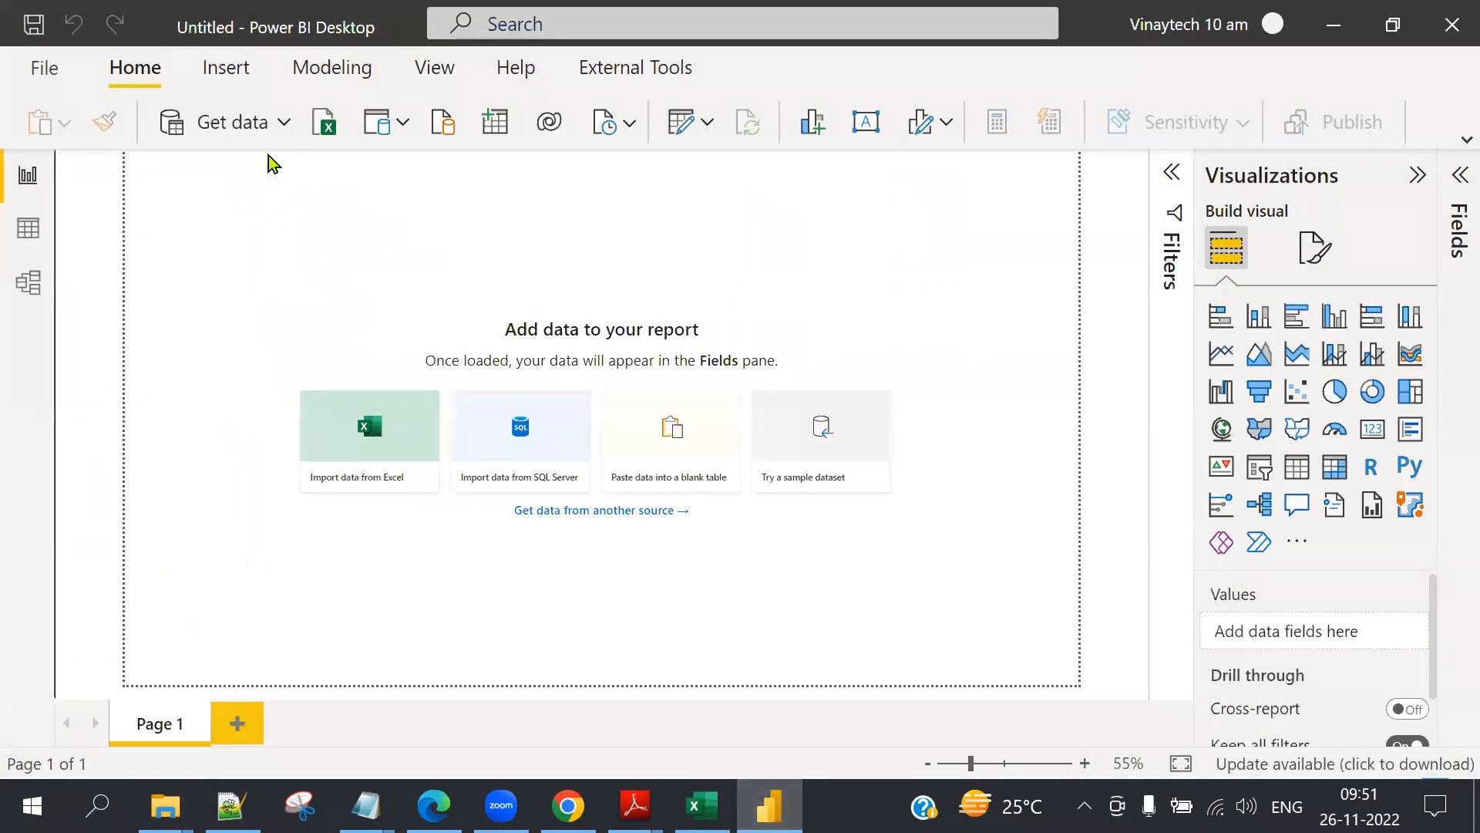
pyautogui.click(285, 124)
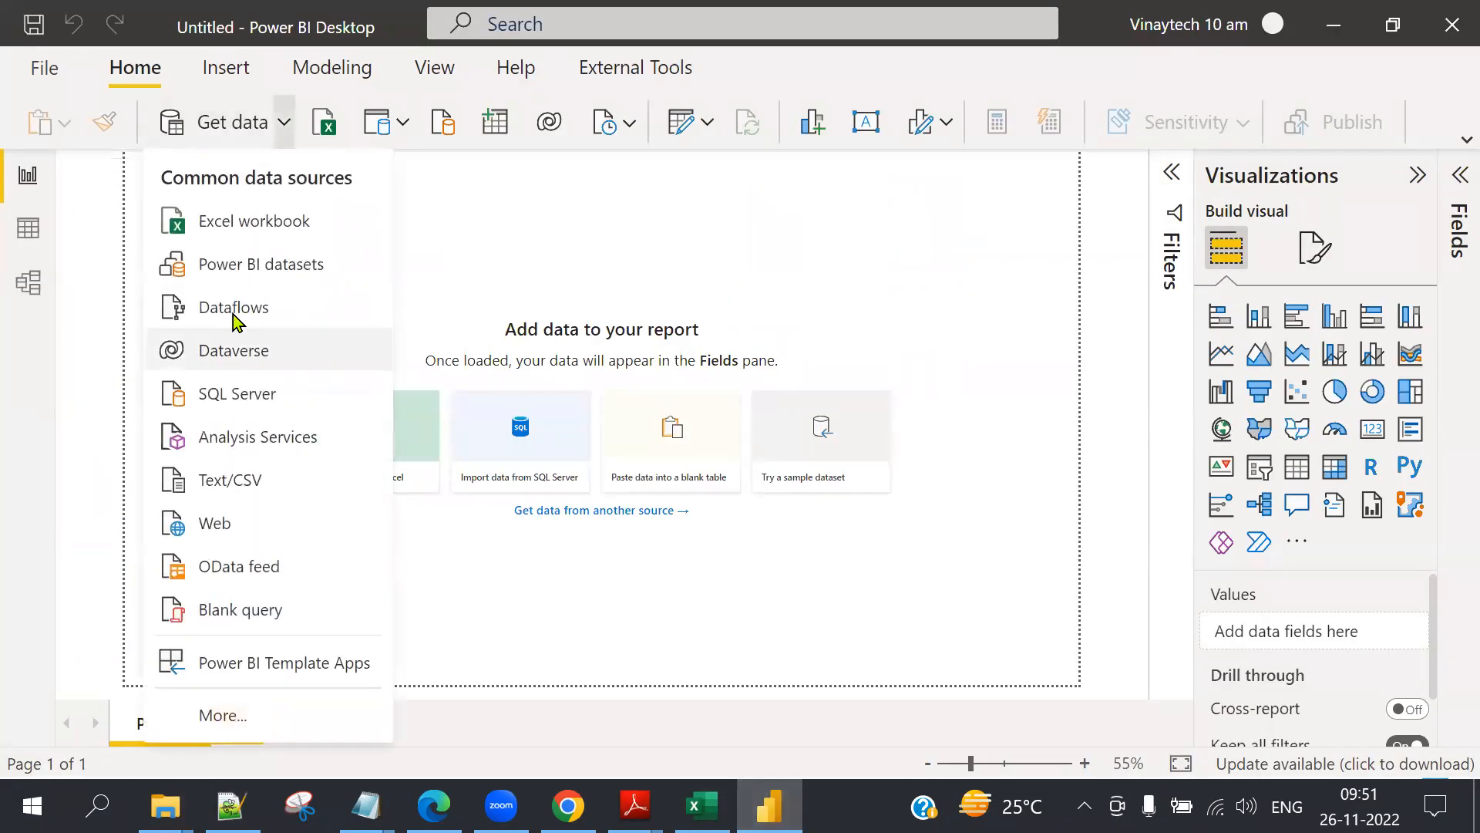
pyautogui.click(284, 222)
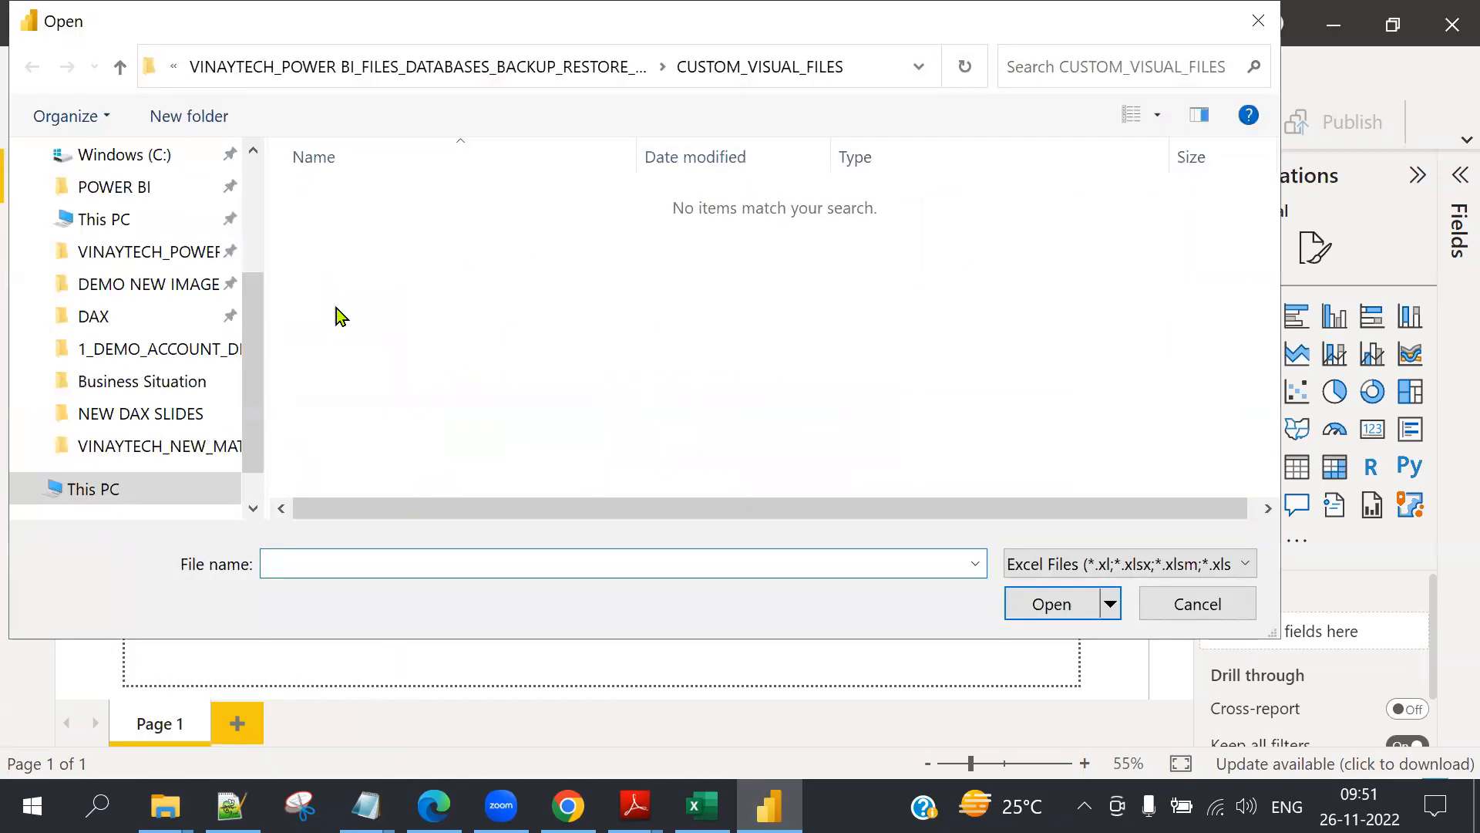
pyautogui.scroll(2, 178, 231)
pyautogui.click(167, 343)
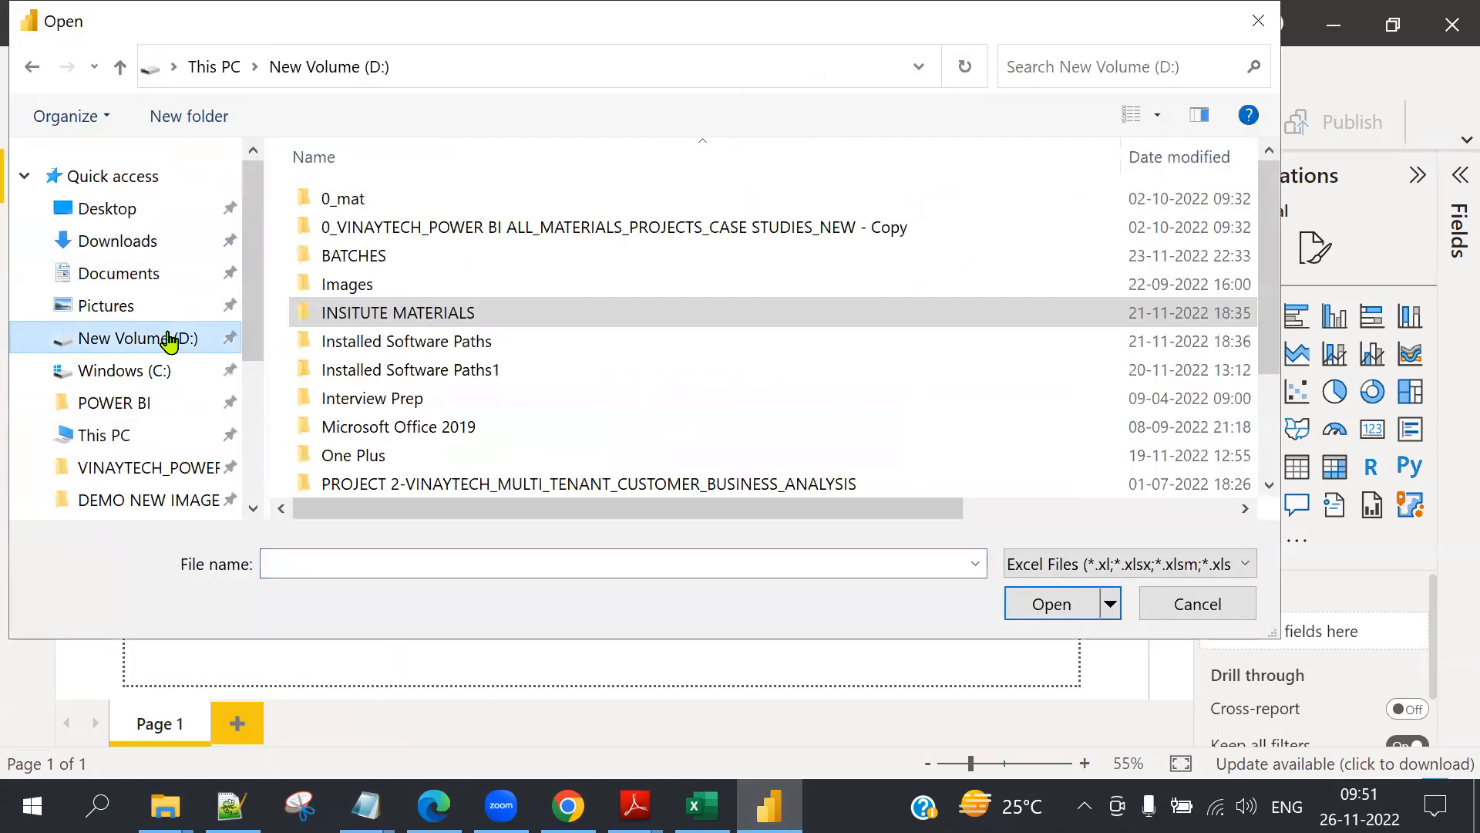
pyautogui.click(146, 373)
pyautogui.doubleClick(411, 409)
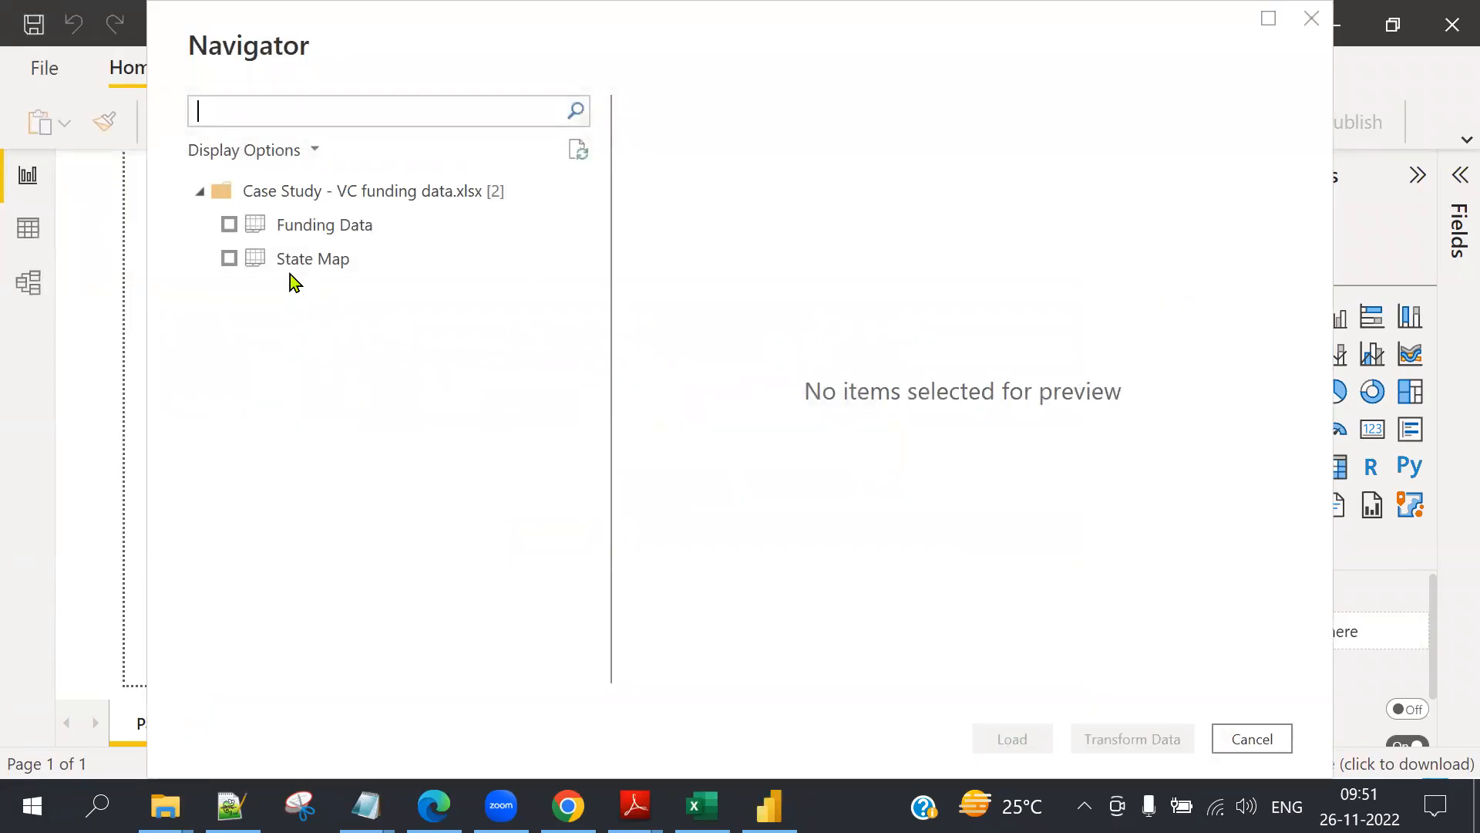
# Load both the Funding Data and State Map sheets from the workbook.
pyautogui.click(229, 226)
pyautogui.click(229, 259)
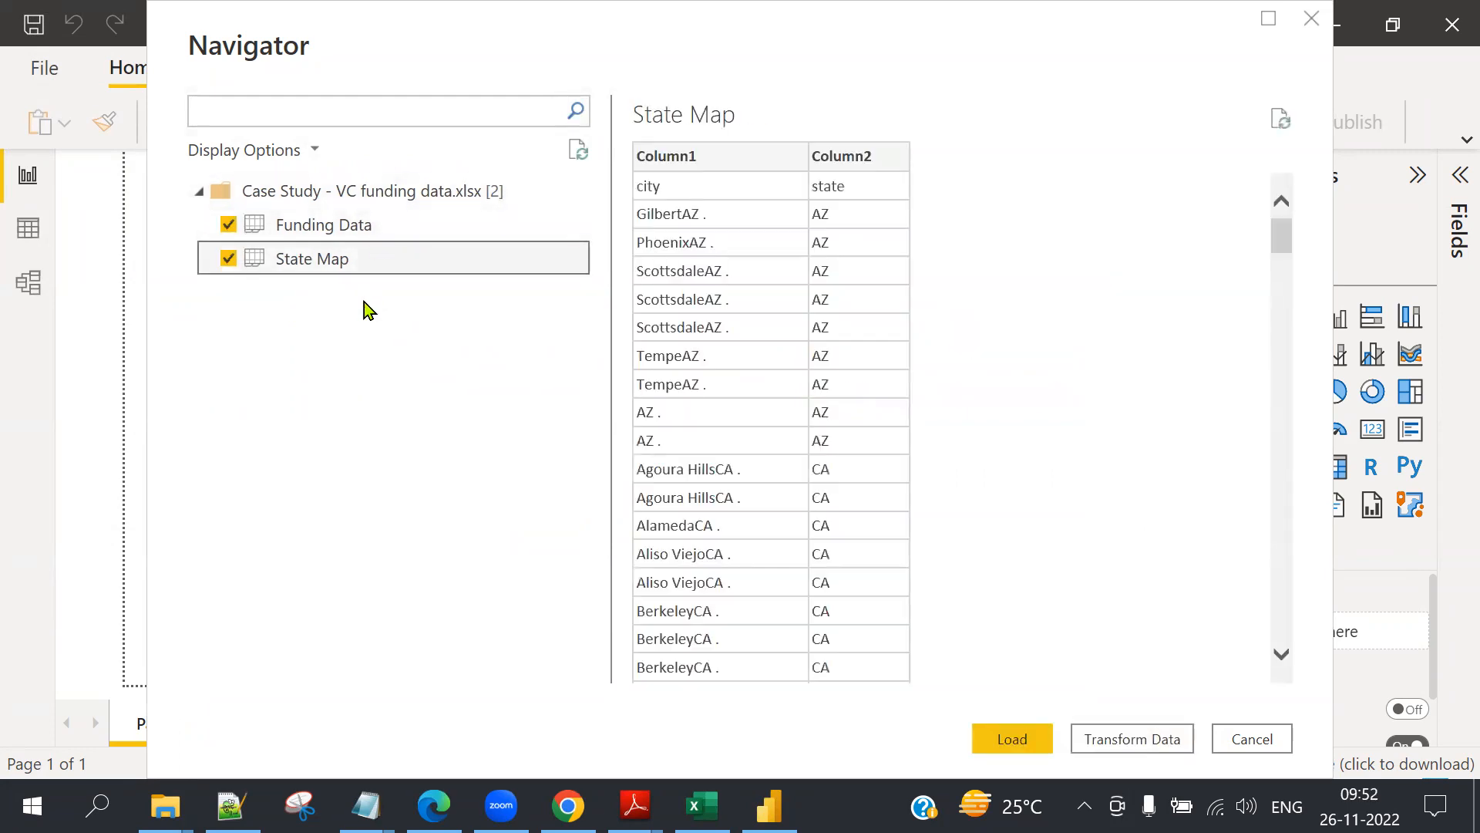
pyautogui.click(1010, 740)
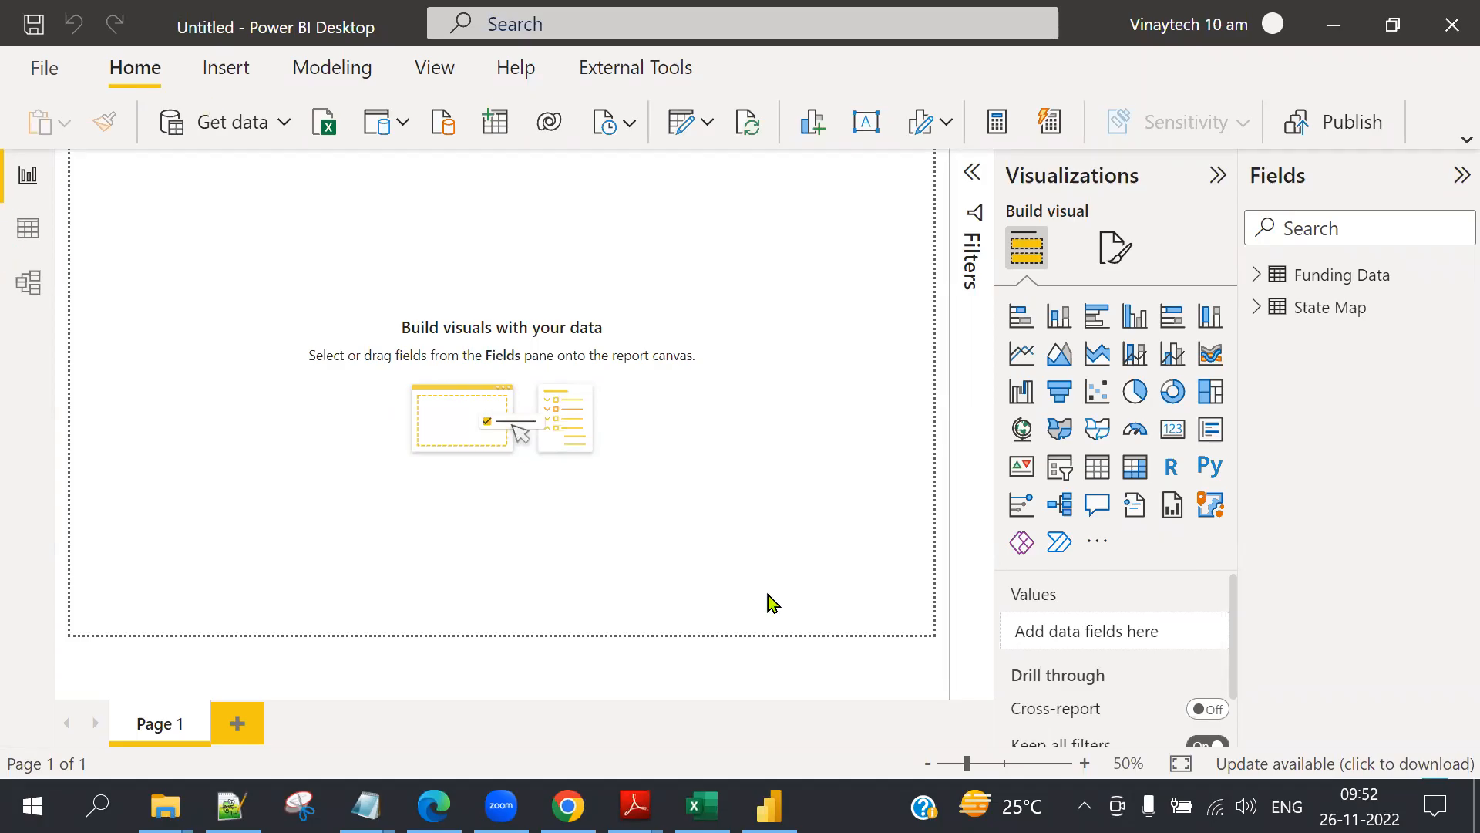
# Review the loaded rows of the Funding Data and State Map tables, and return to the report canvas.
pyautogui.click(27, 228)
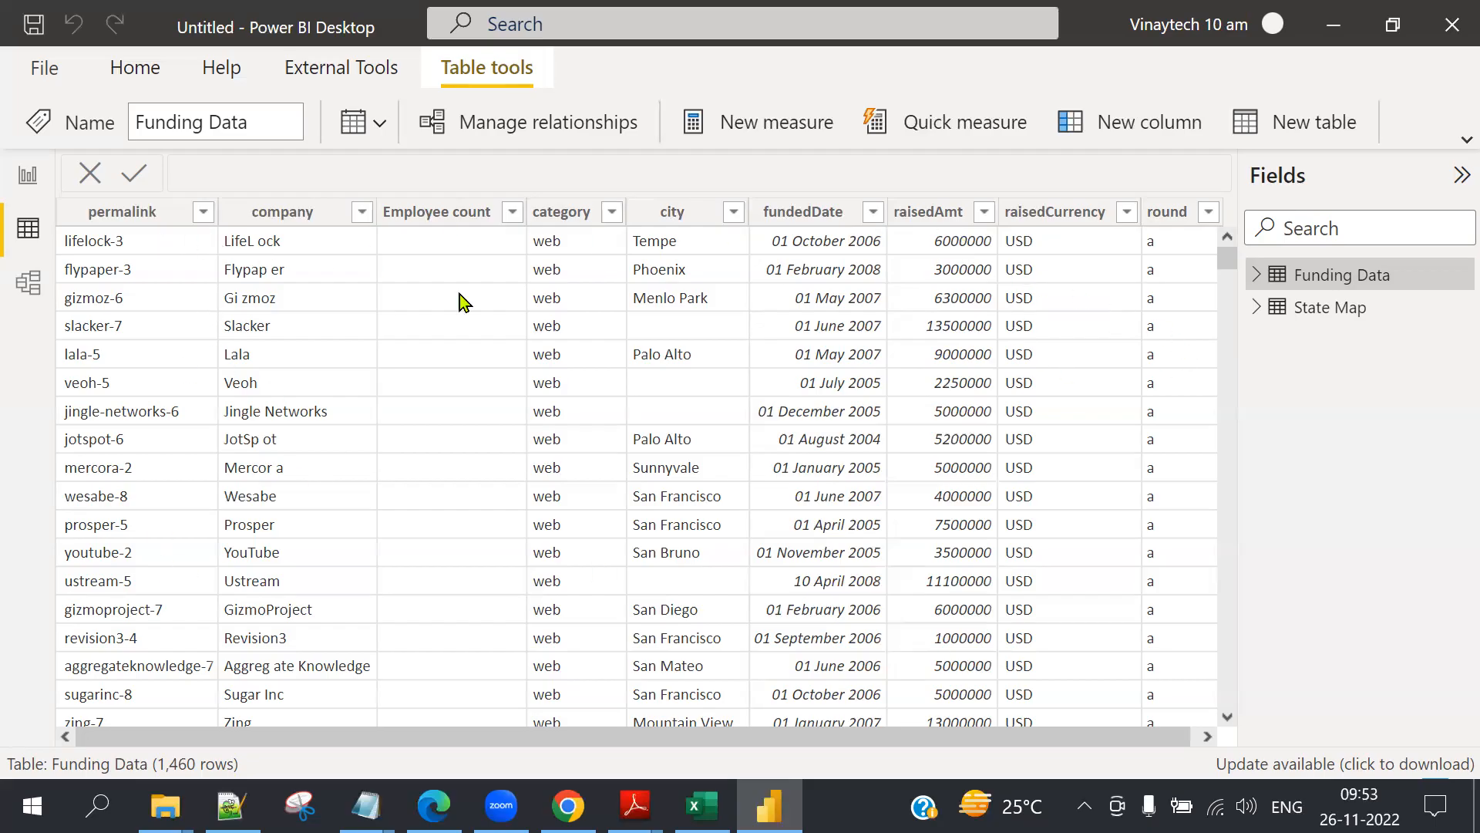
pyautogui.click(1329, 307)
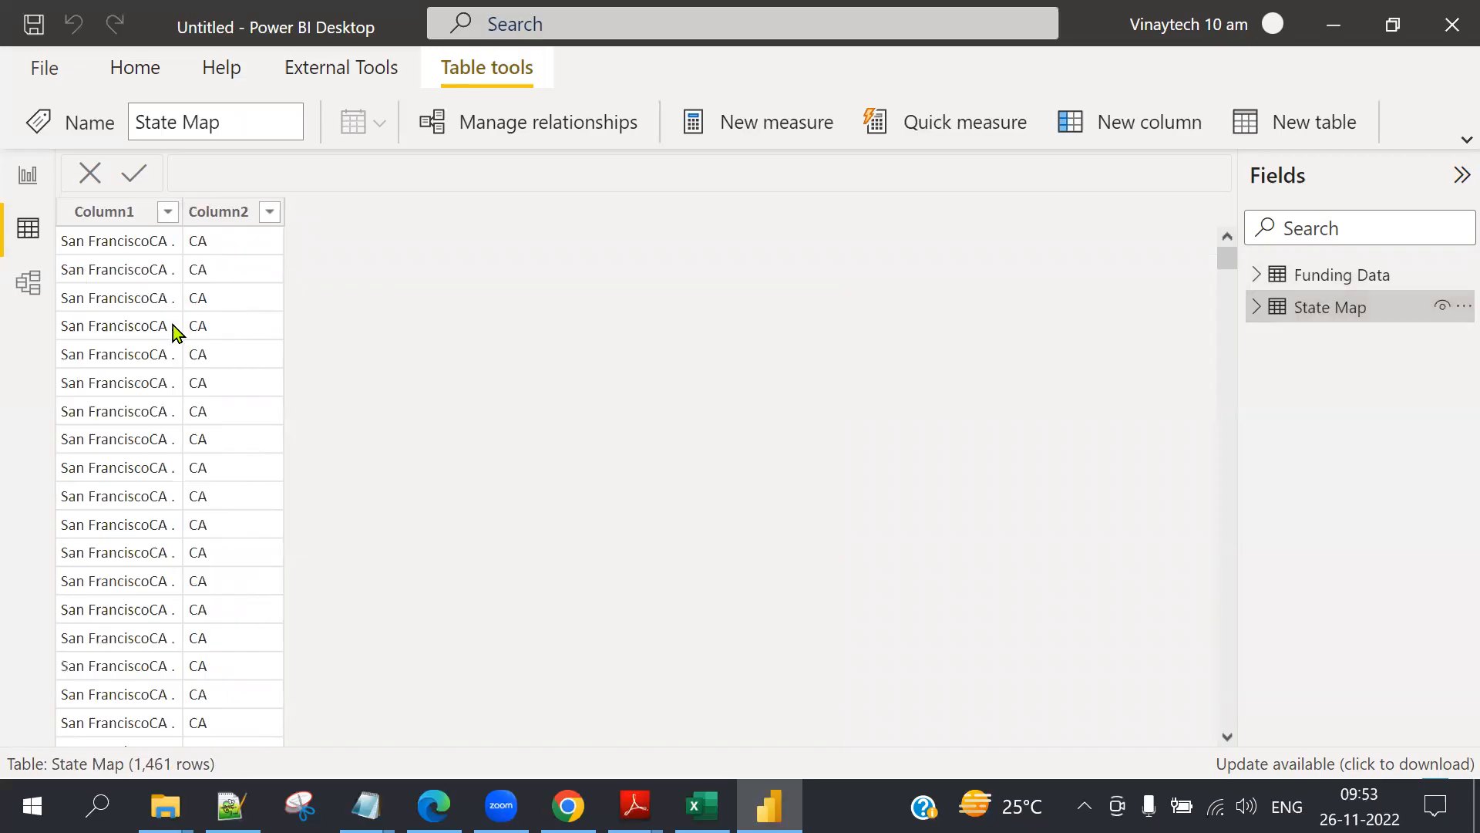
pyautogui.click(25, 179)
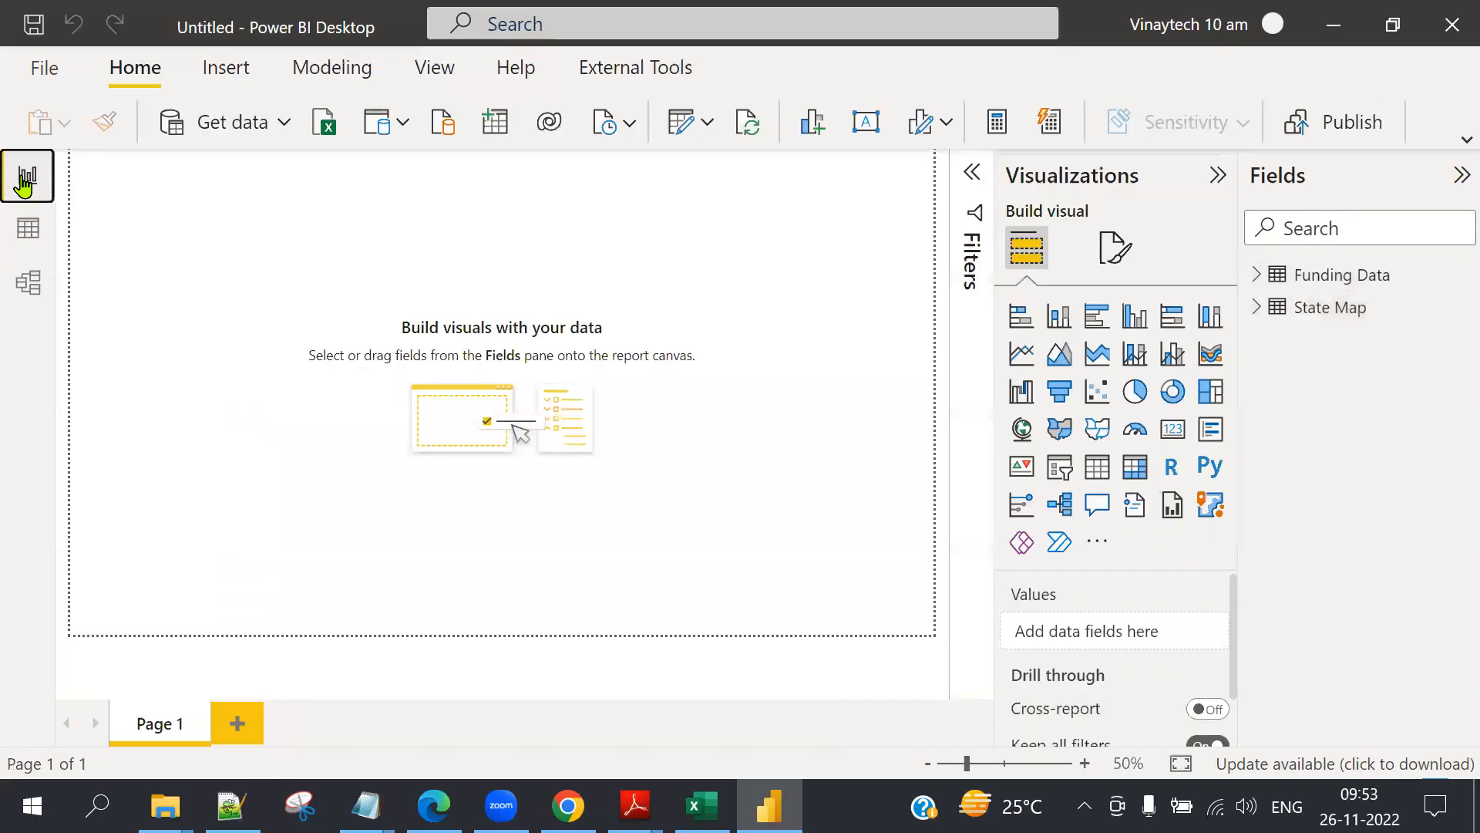
# Open the Power Query Editor to transform the data and collapse its list of queries.
pyautogui.click(706, 125)
pyautogui.click(752, 168)
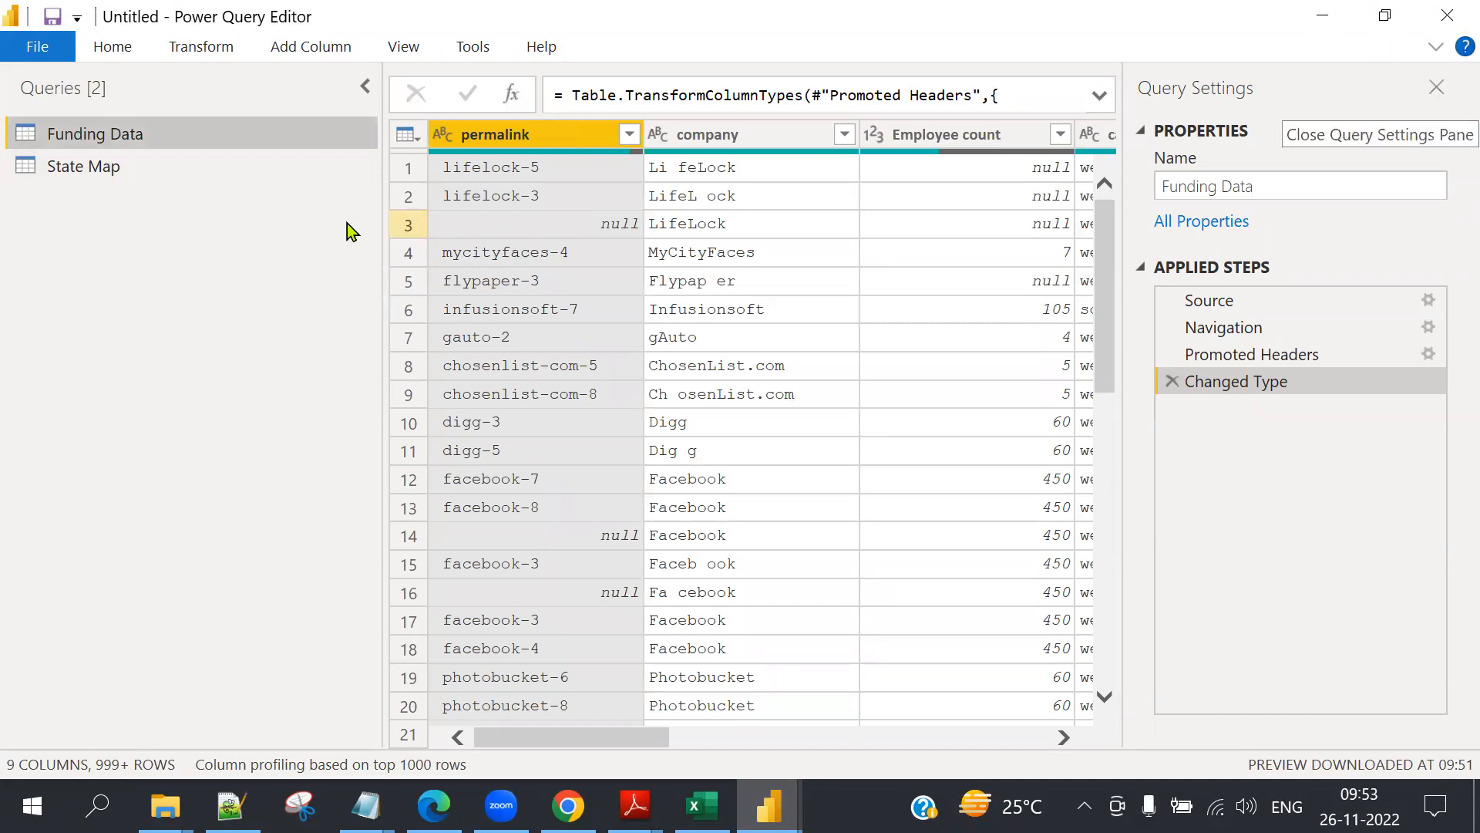
pyautogui.click(365, 86)
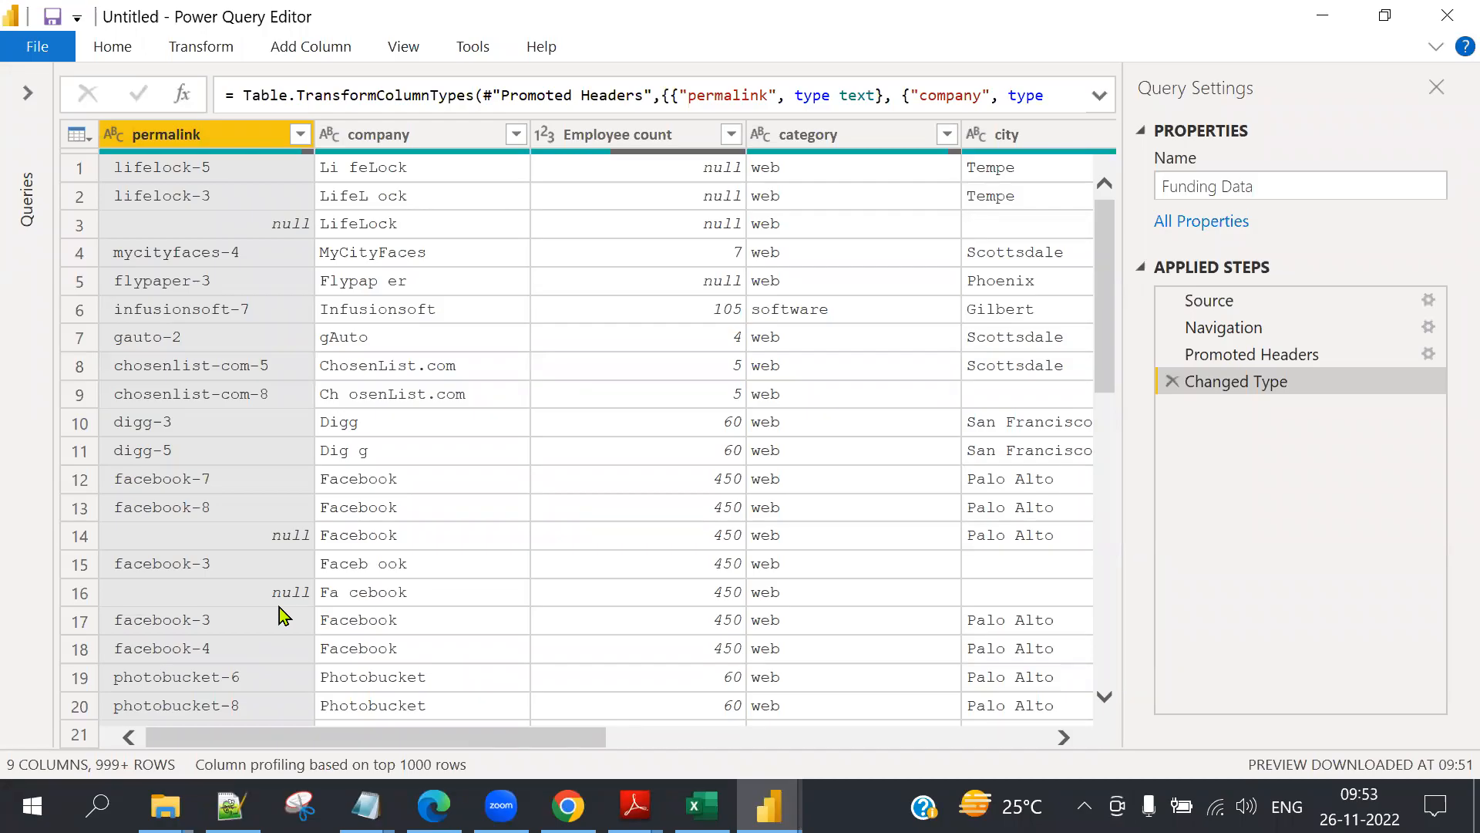
# Replace null values in the Funding Data permalink column with "unknown".
pyautogui.rightClick(199, 142)
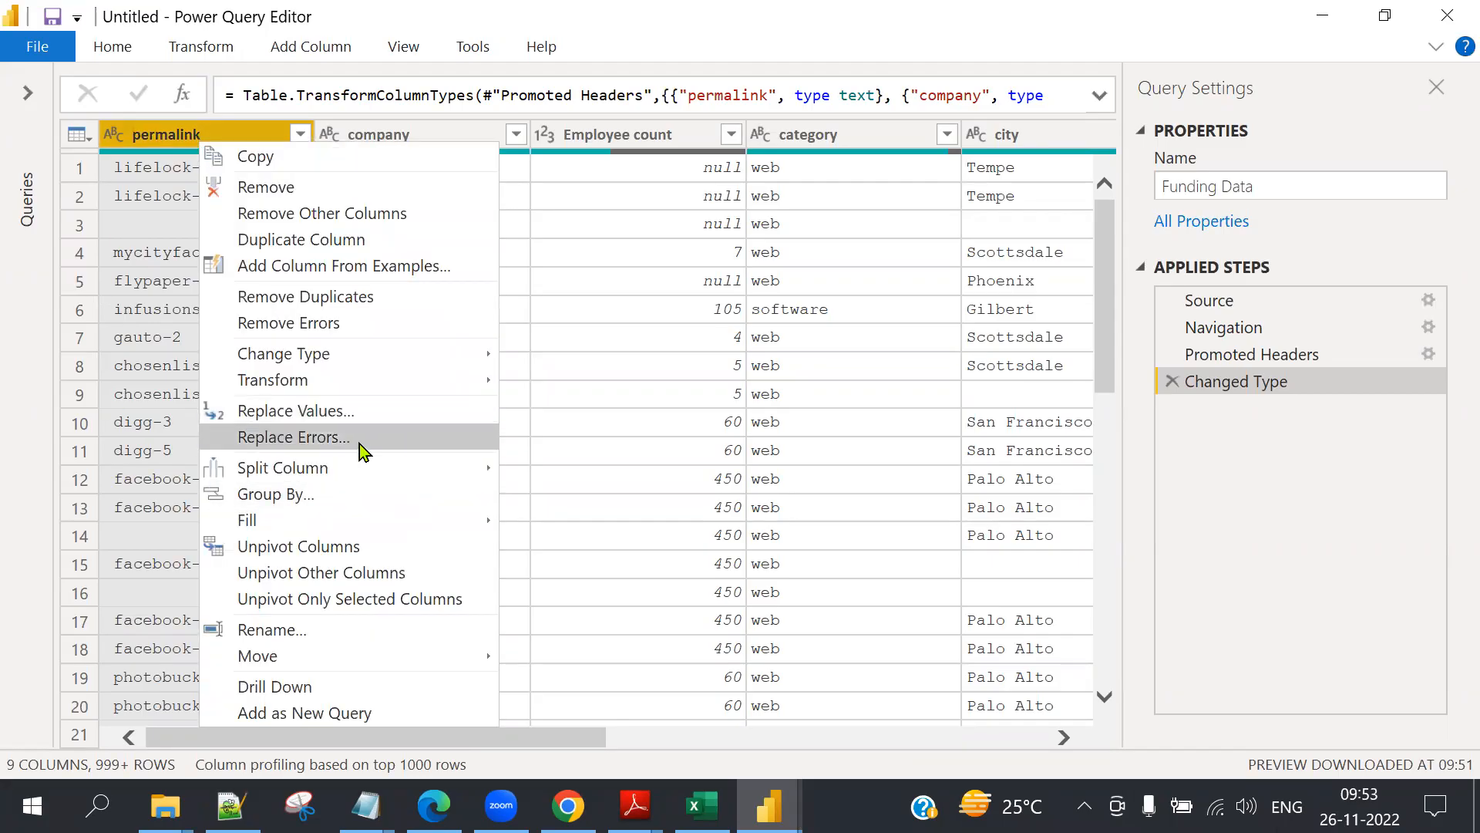
pyautogui.click(365, 414)
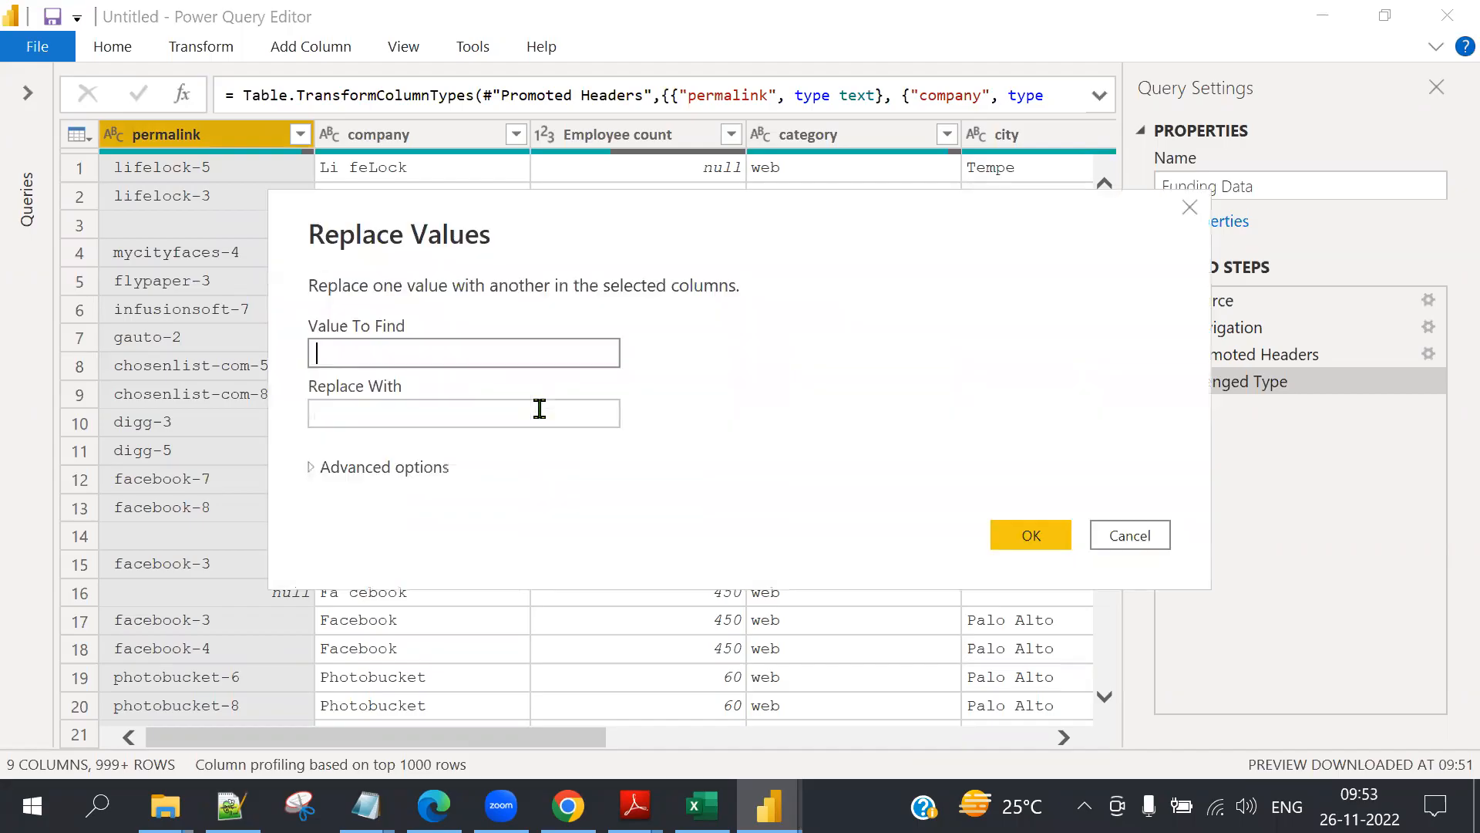
pyautogui.write('null')
pyautogui.click(540, 409)
pyautogui.write('unknwon')
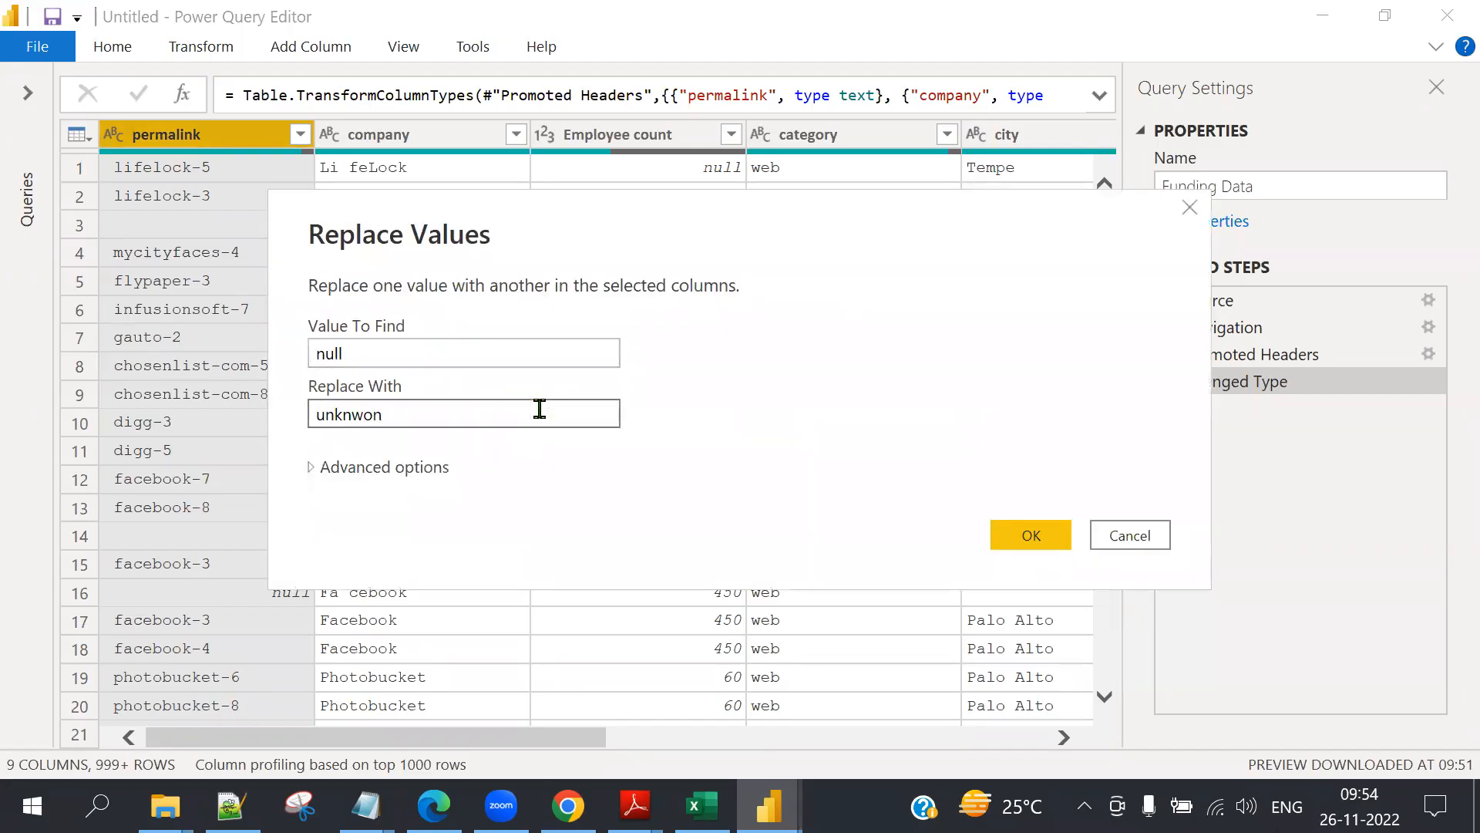
pyautogui.press('BackSpace')
pyautogui.press('BackSpace')
pyautogui.press('BackSpace')
pyautogui.press('BackSpace')
pyautogui.write('nown')
pyautogui.click(1032, 535)
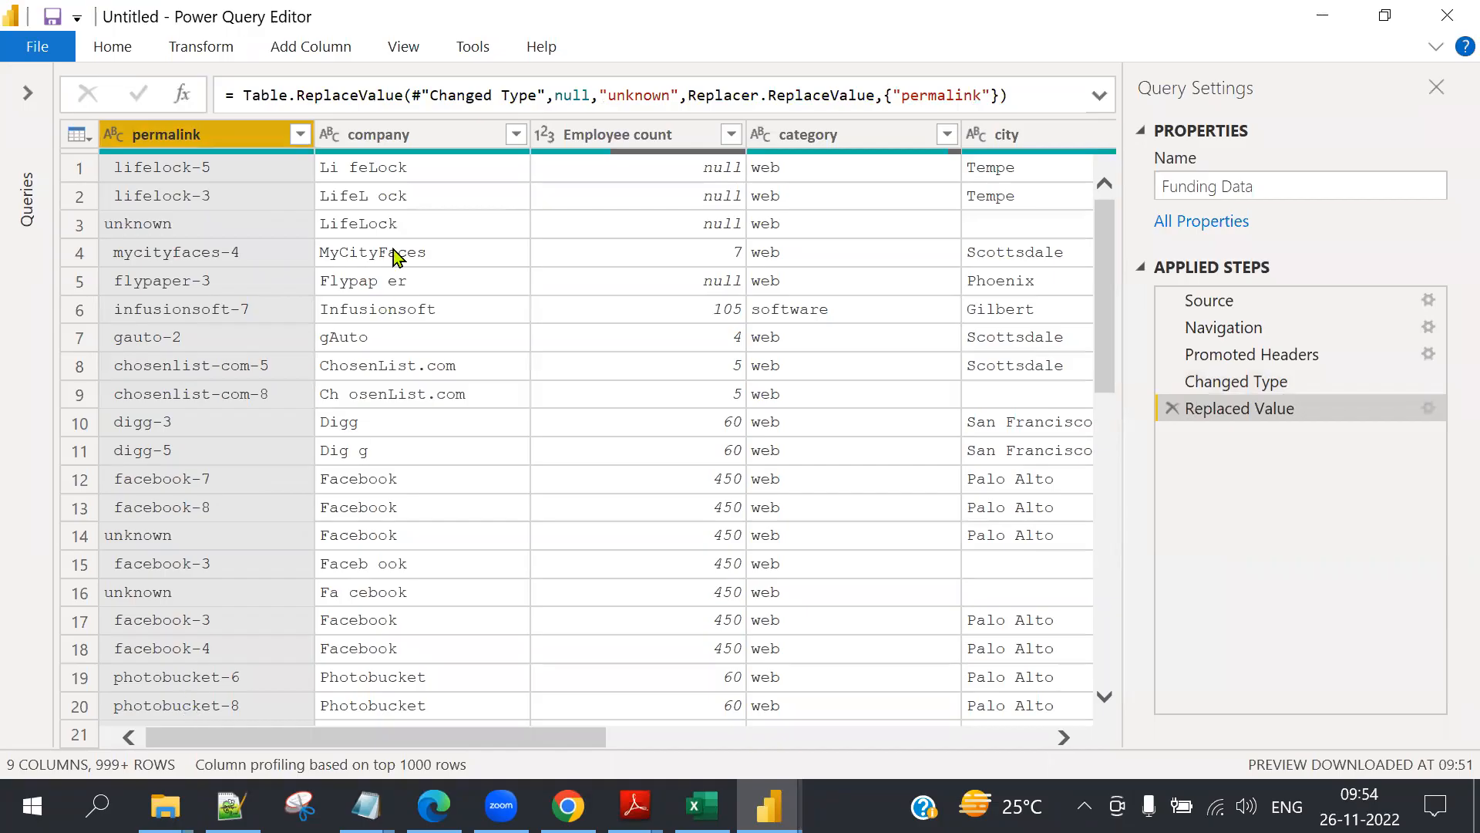
# Split the company column by the space delimiter at each occurrence.
pyautogui.click(418, 138)
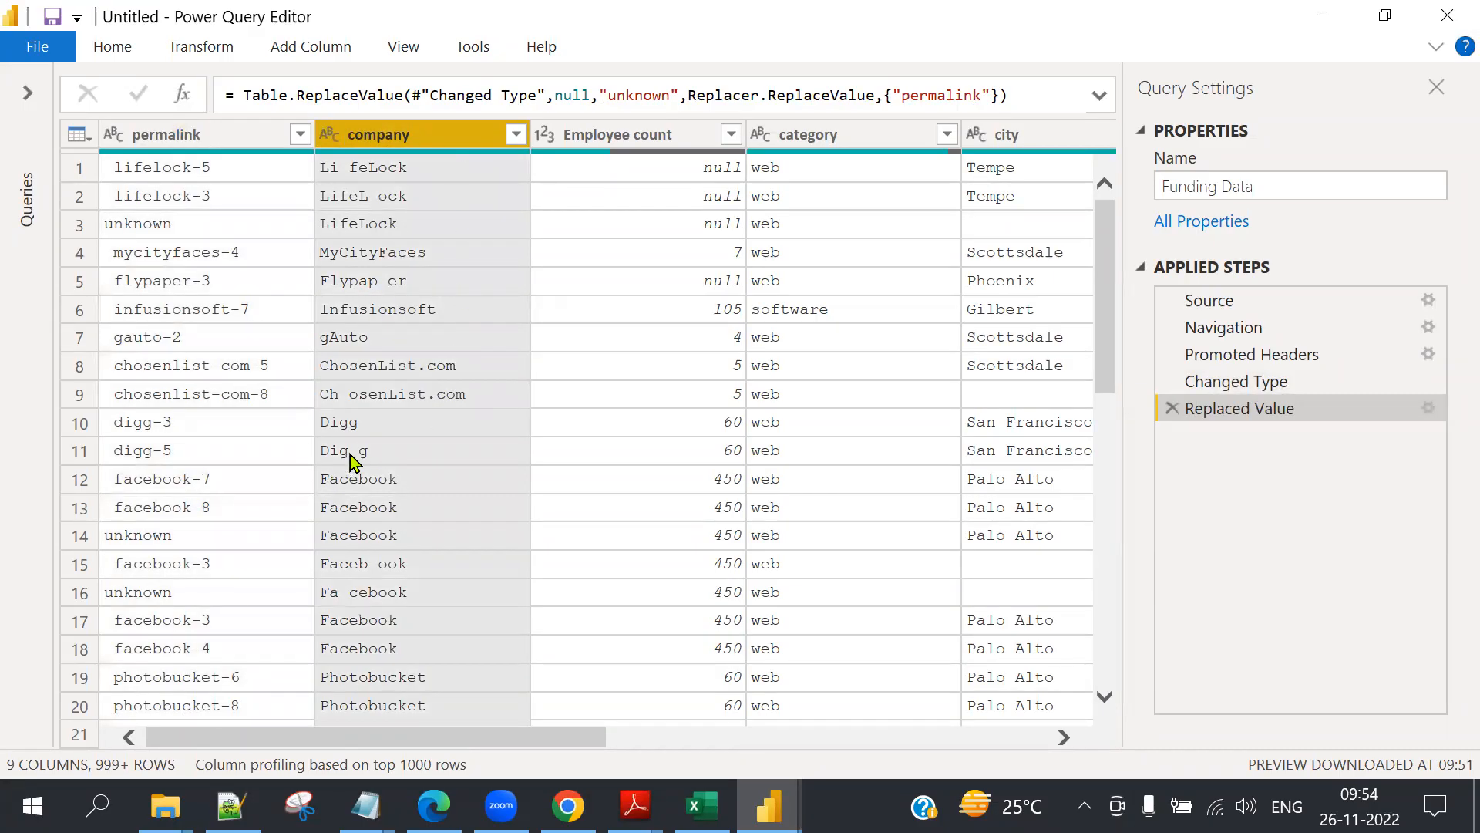
pyautogui.rightClick(424, 132)
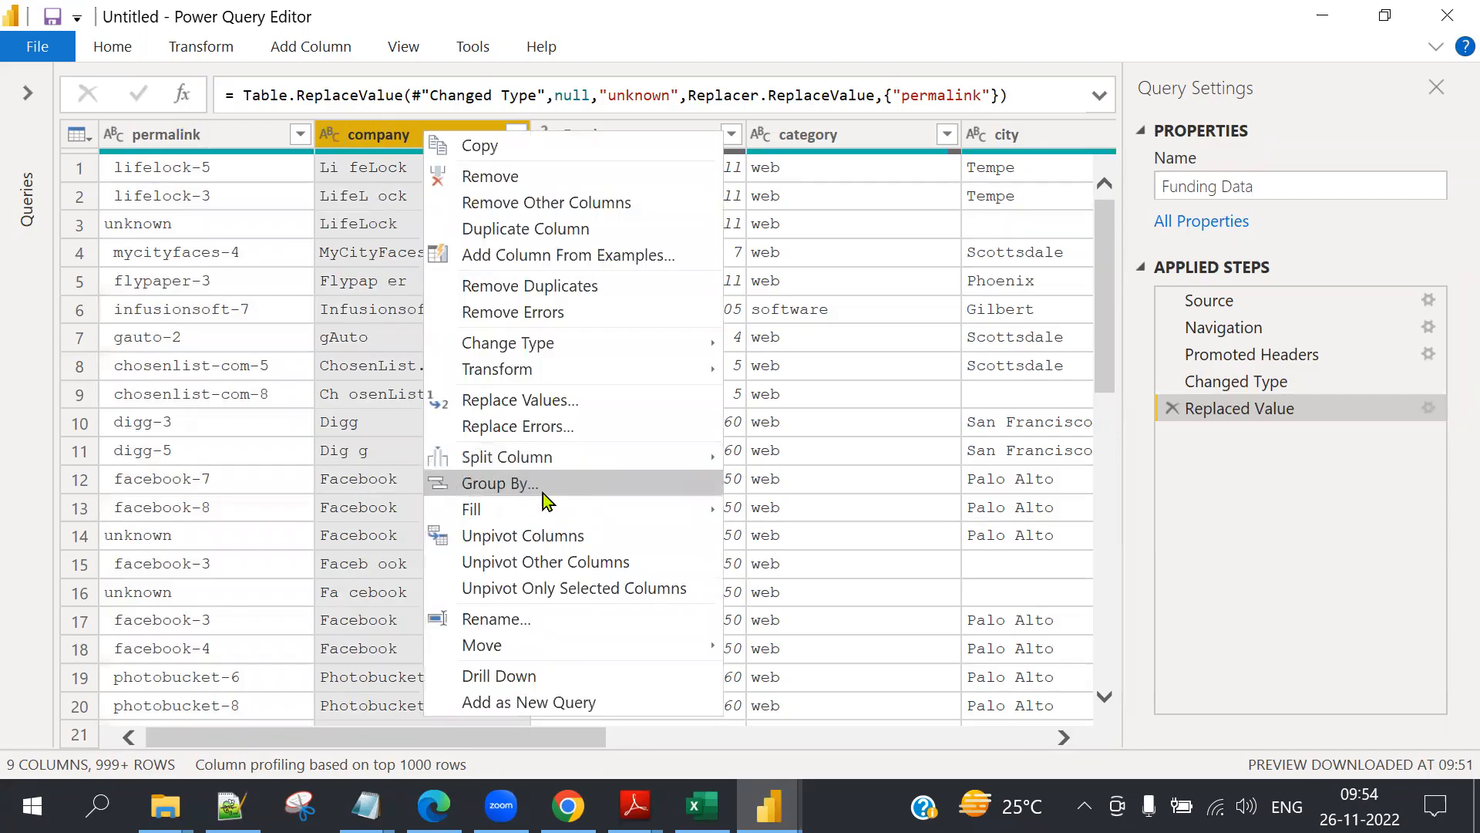
pyautogui.moveTo(693, 461)
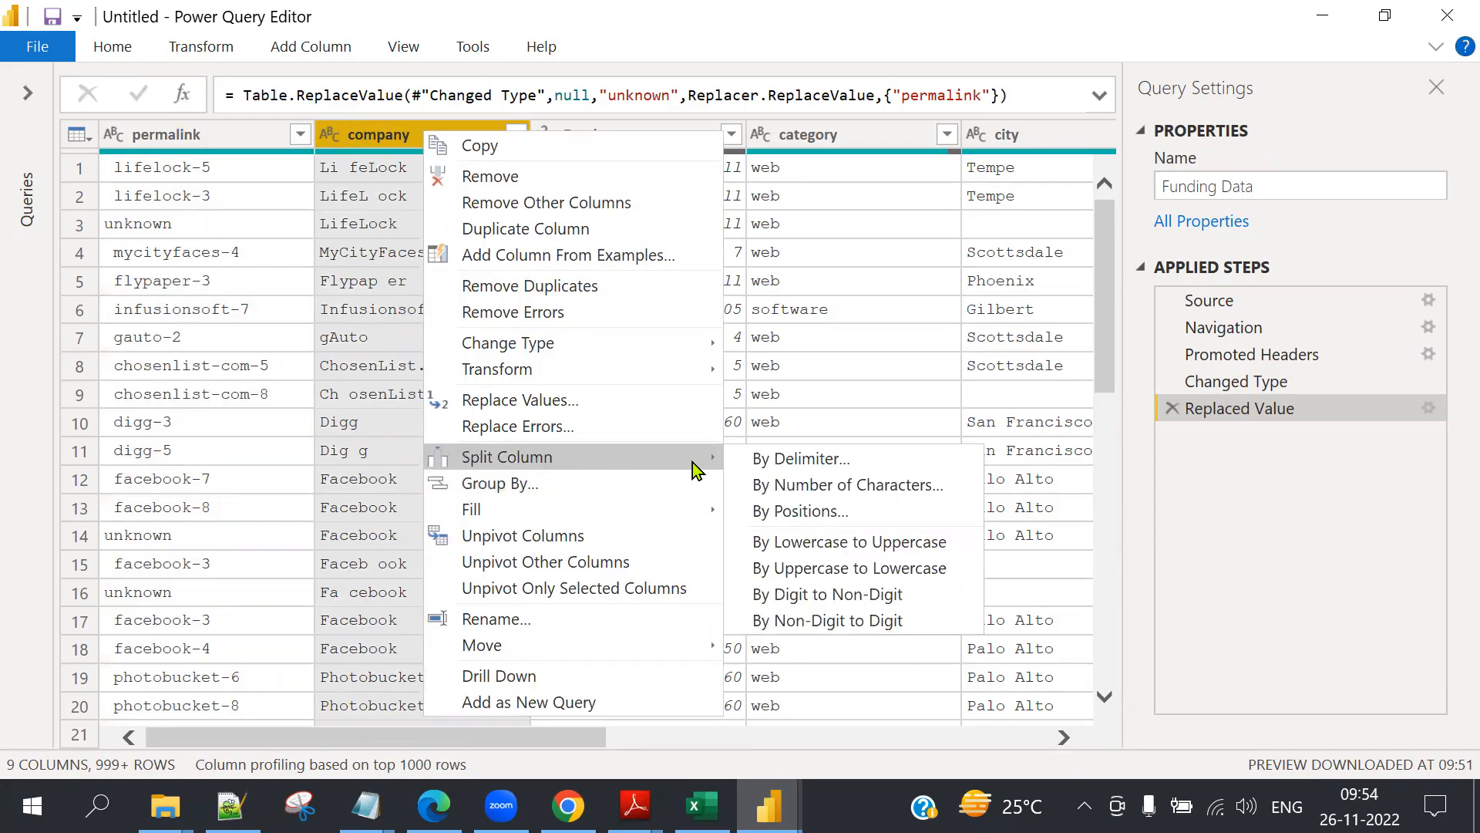
pyautogui.click(839, 459)
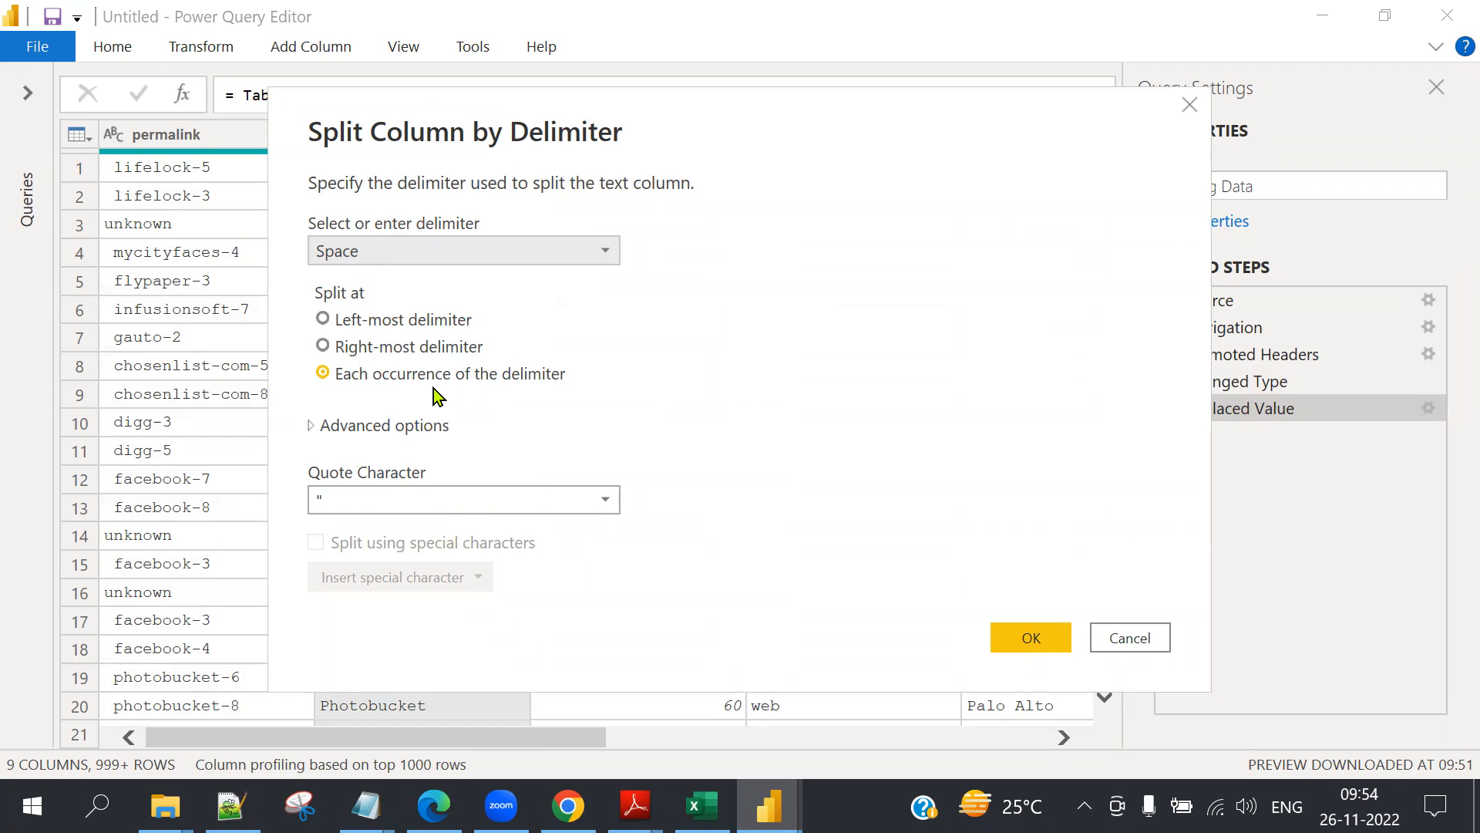
pyautogui.click(1037, 640)
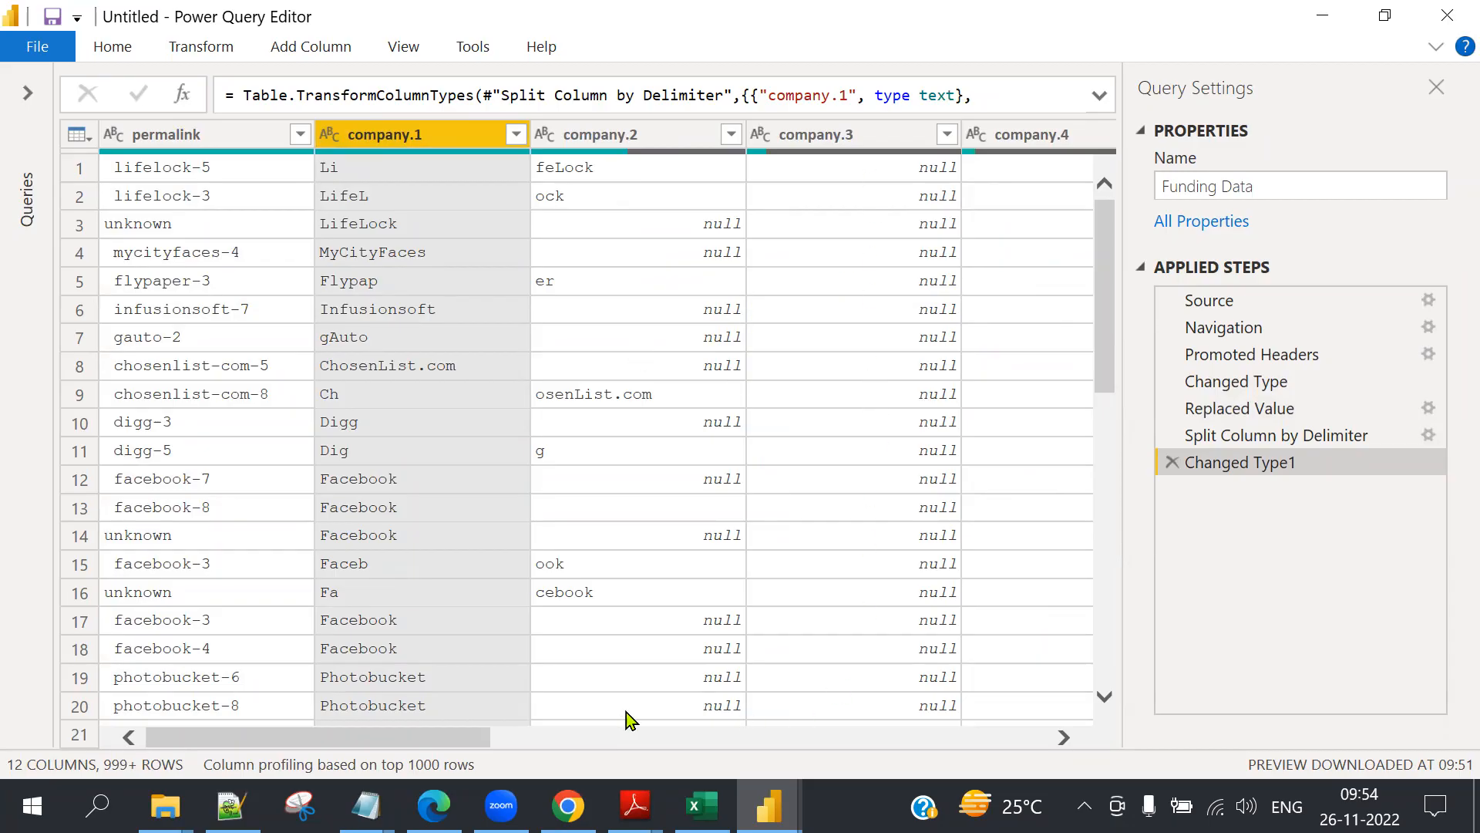
# Merge columns company.1 through company.4 without a separator into a new column named Company_Name.
pyautogui.moveTo(454, 740); pyautogui.dragTo(421, 733)
pyautogui.keyDown('shift'); pyautogui.click(1022, 137); pyautogui.keyUp('shift')
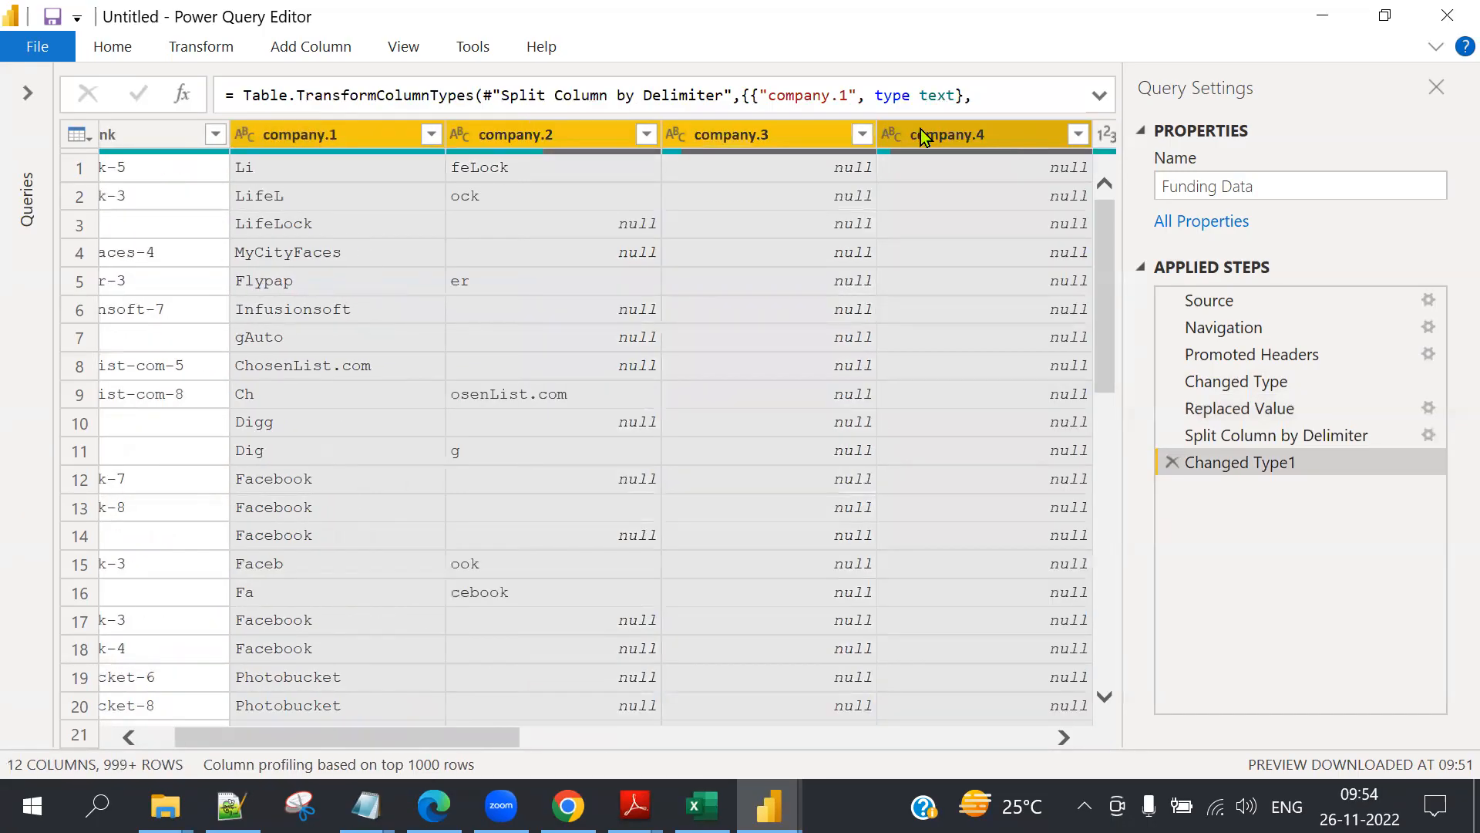
pyautogui.rightClick(920, 128)
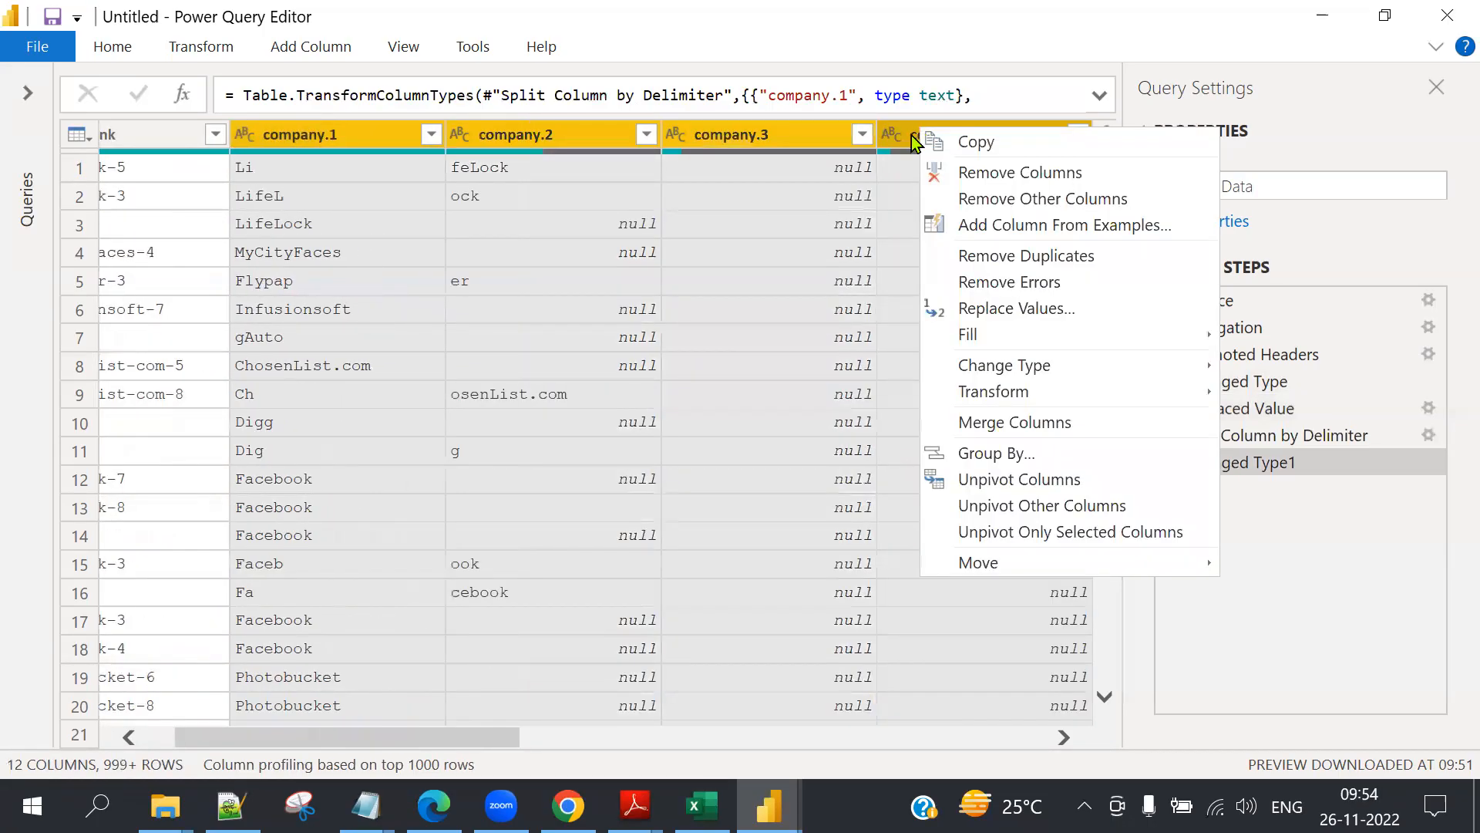
pyautogui.click(999, 422)
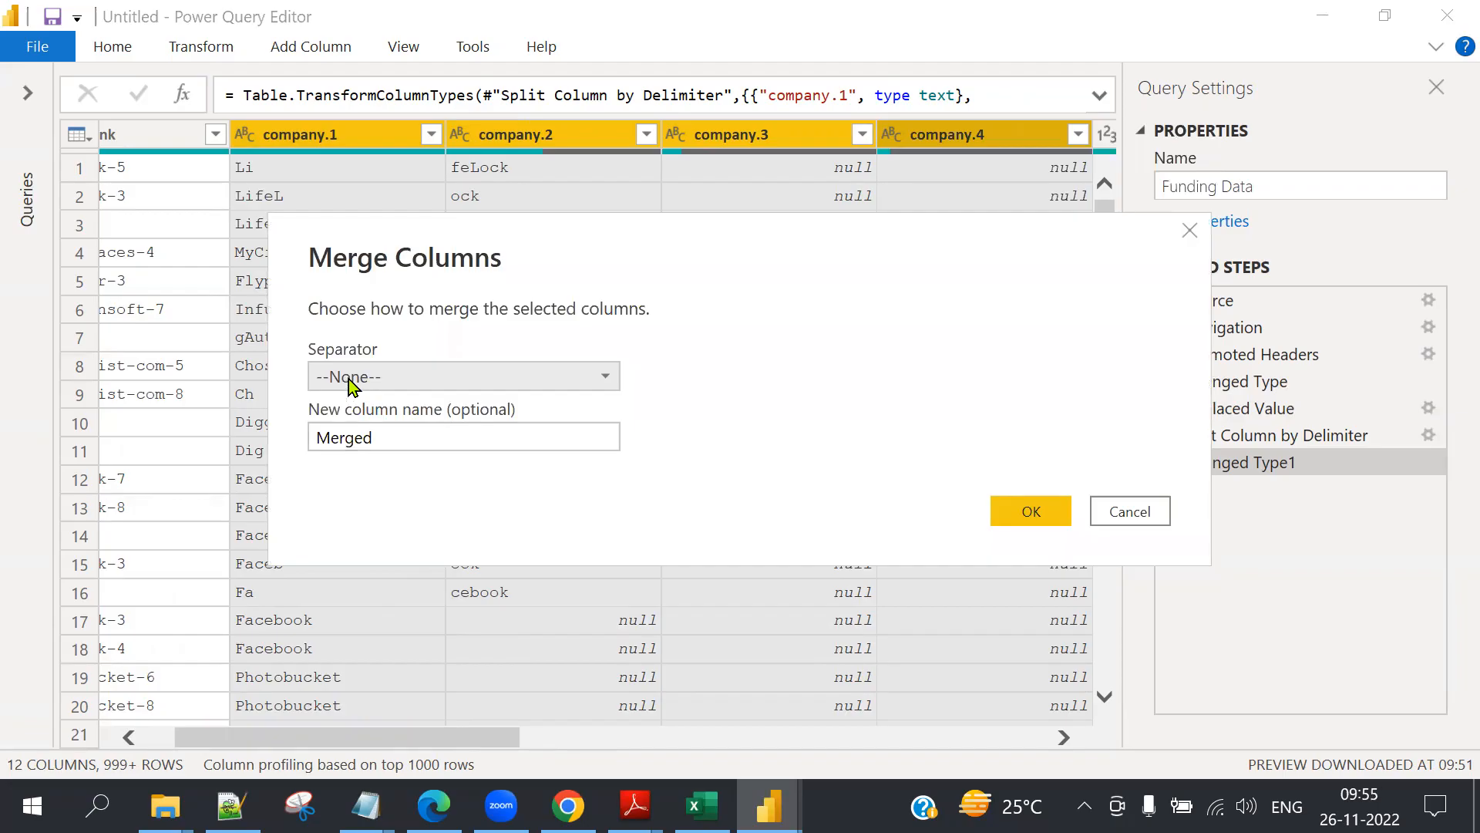
pyautogui.moveTo(419, 436); pyautogui.dragTo(291, 436)
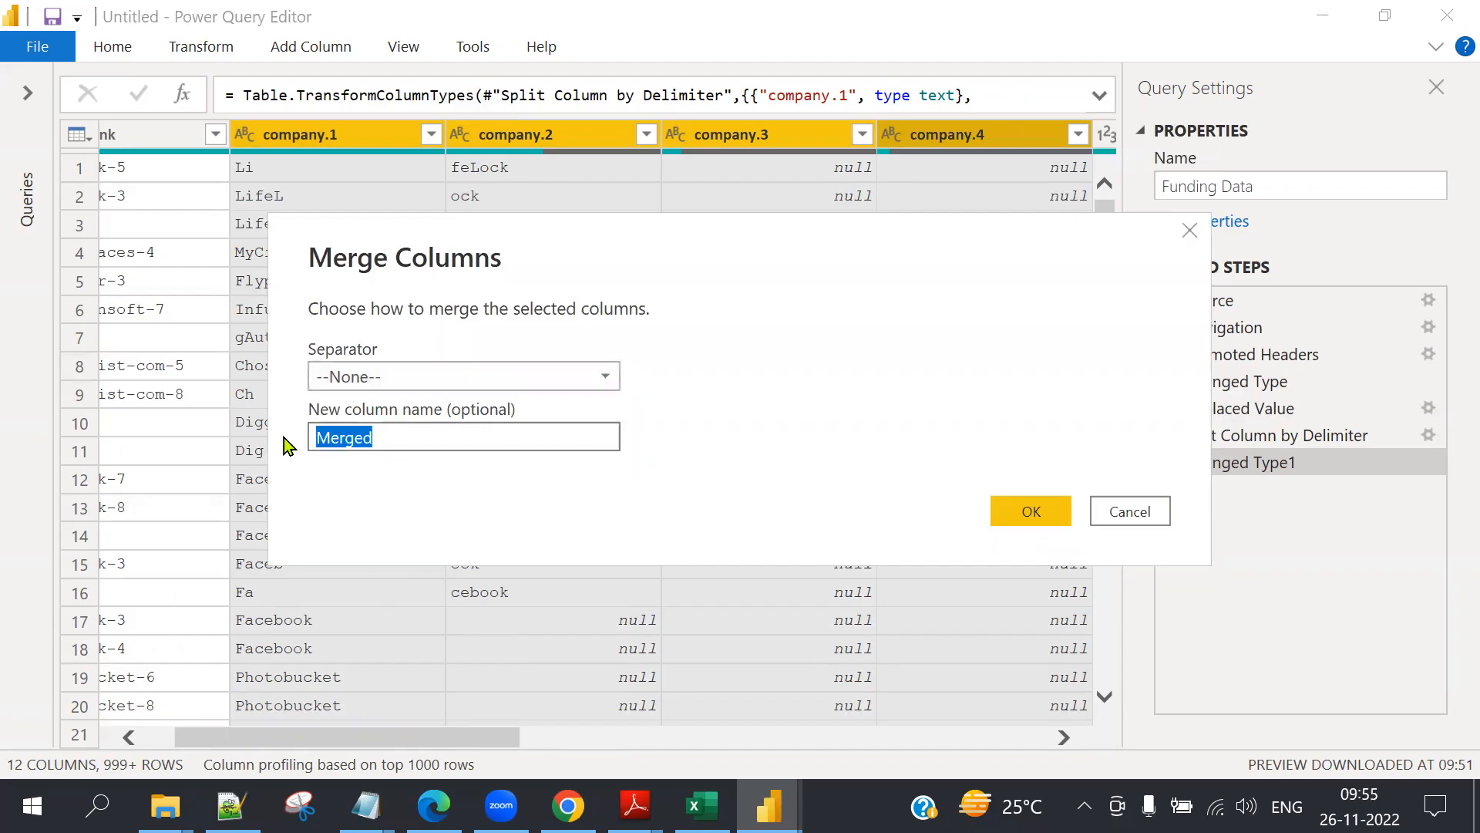
pyautogui.write('COm')
pyautogui.press('BackSpace')
pyautogui.write('ompany-name')
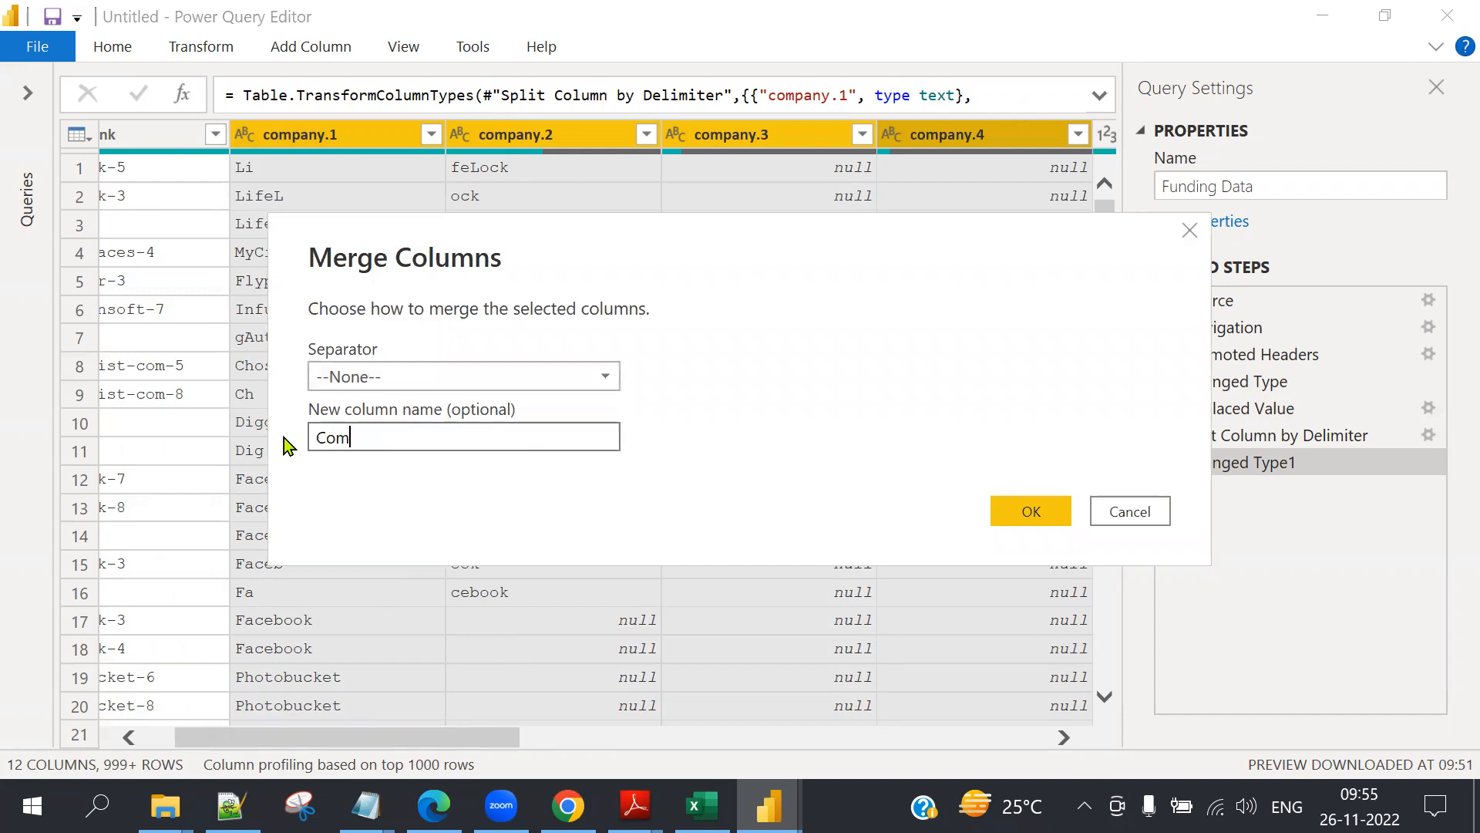
pyautogui.press('BackSpace')
pyautogui.press('BackSpace')
pyautogui.press('BackSpace')
pyautogui.press('BackSpace')
pyautogui.press('BackSpace')
pyautogui.write('_Name')
pyautogui.click(1033, 505)
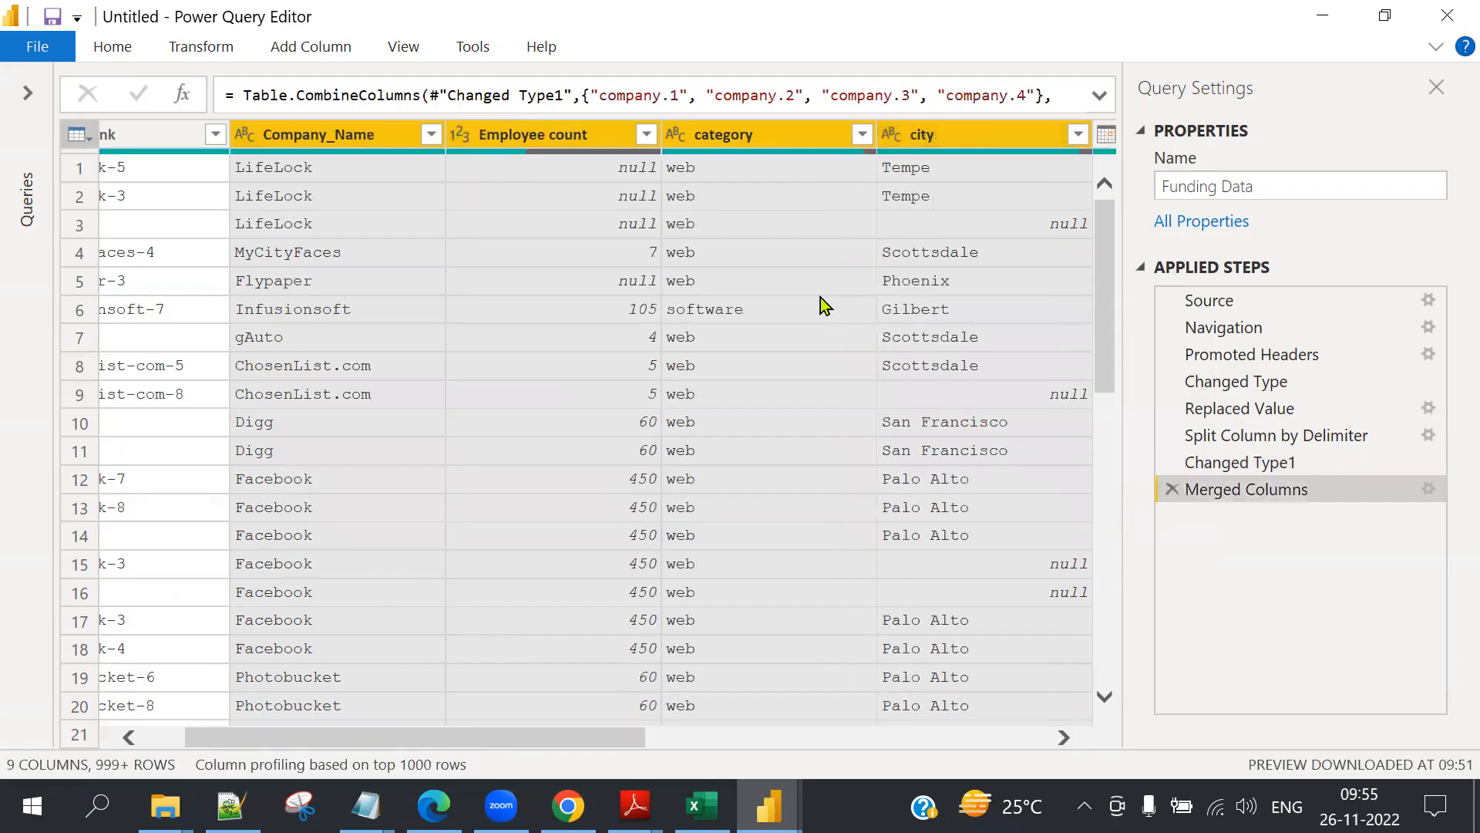
pyautogui.click(306, 135)
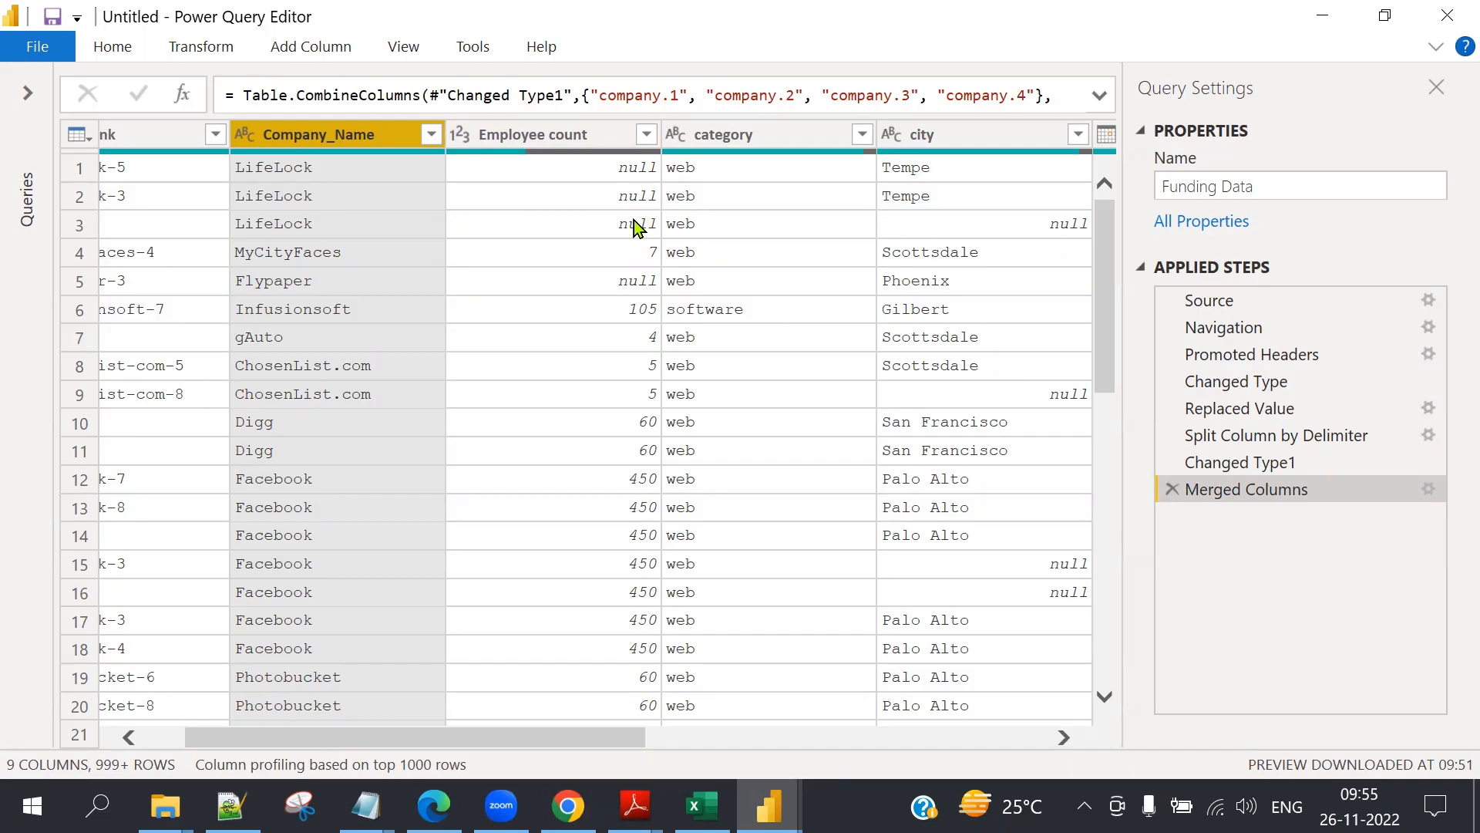
# Replace null values in the Employee count column with 0.
pyautogui.rightClick(589, 128)
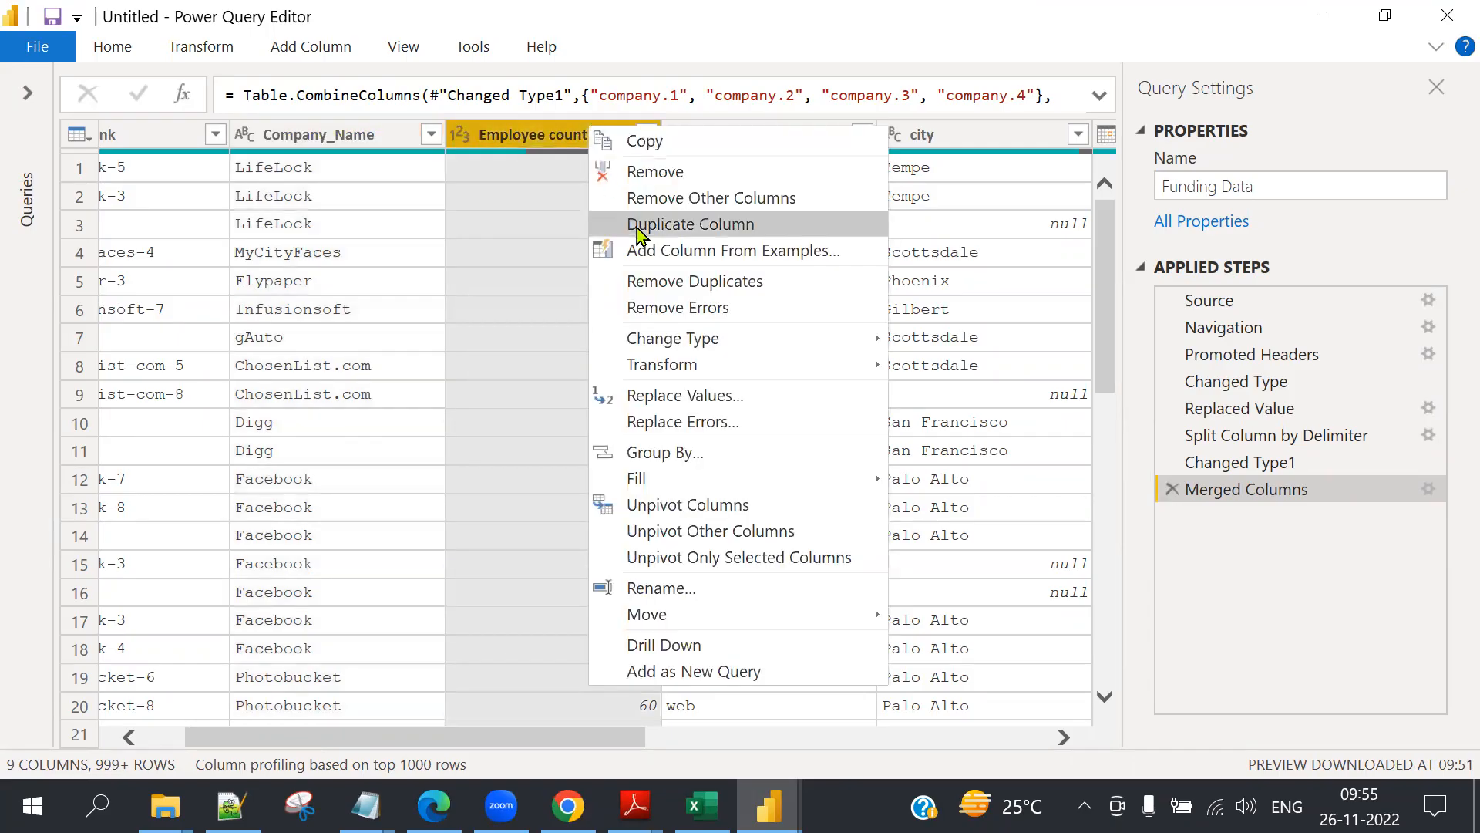
pyautogui.click(729, 398)
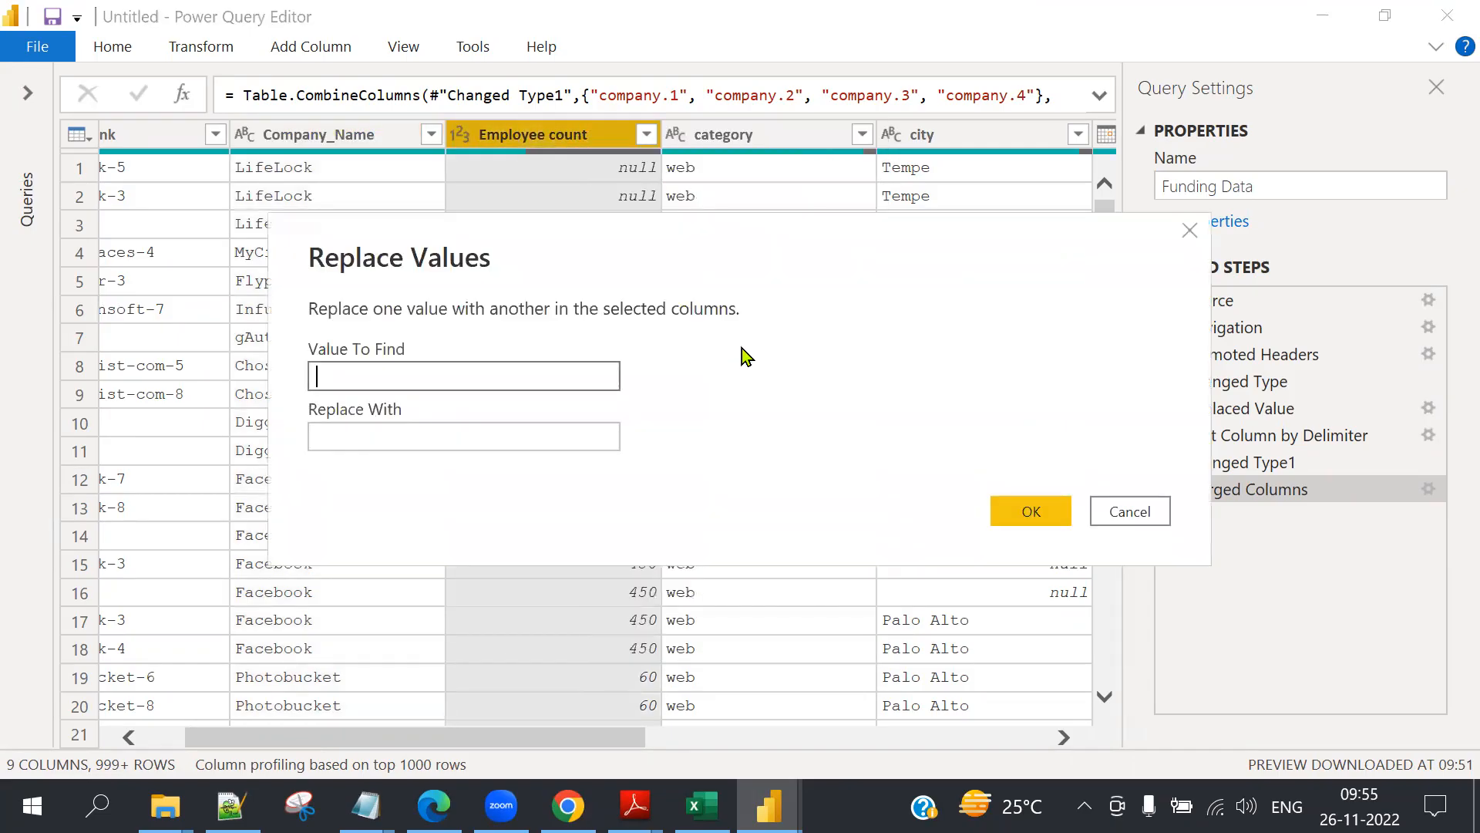
pyautogui.write('null')
pyautogui.click(434, 430)
pyautogui.write('0')
pyautogui.click(1033, 511)
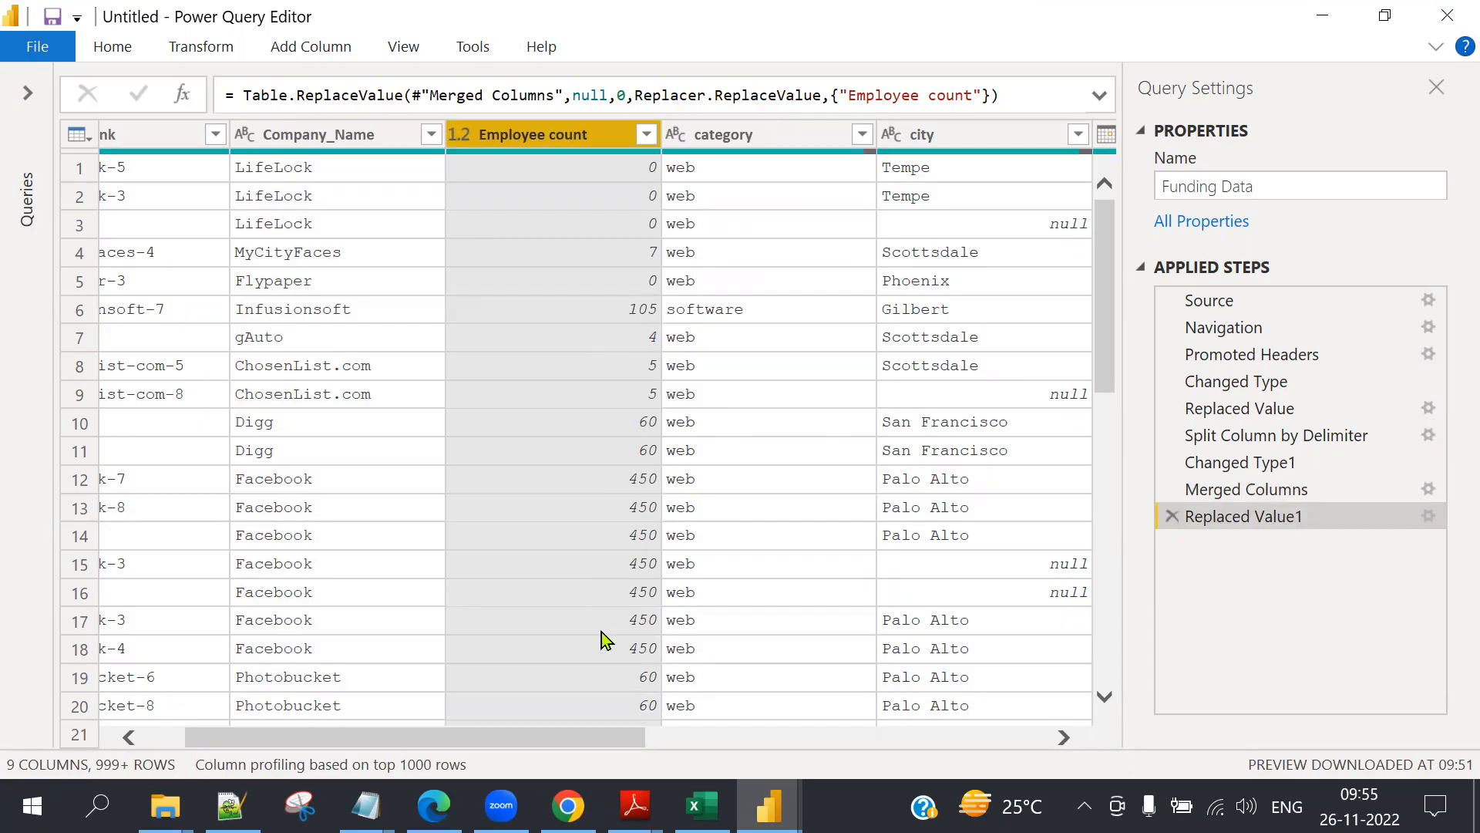
# Replace null values in the Funding Data city column with "Not Known".
pyautogui.moveTo(616, 742); pyautogui.dragTo(841, 733)
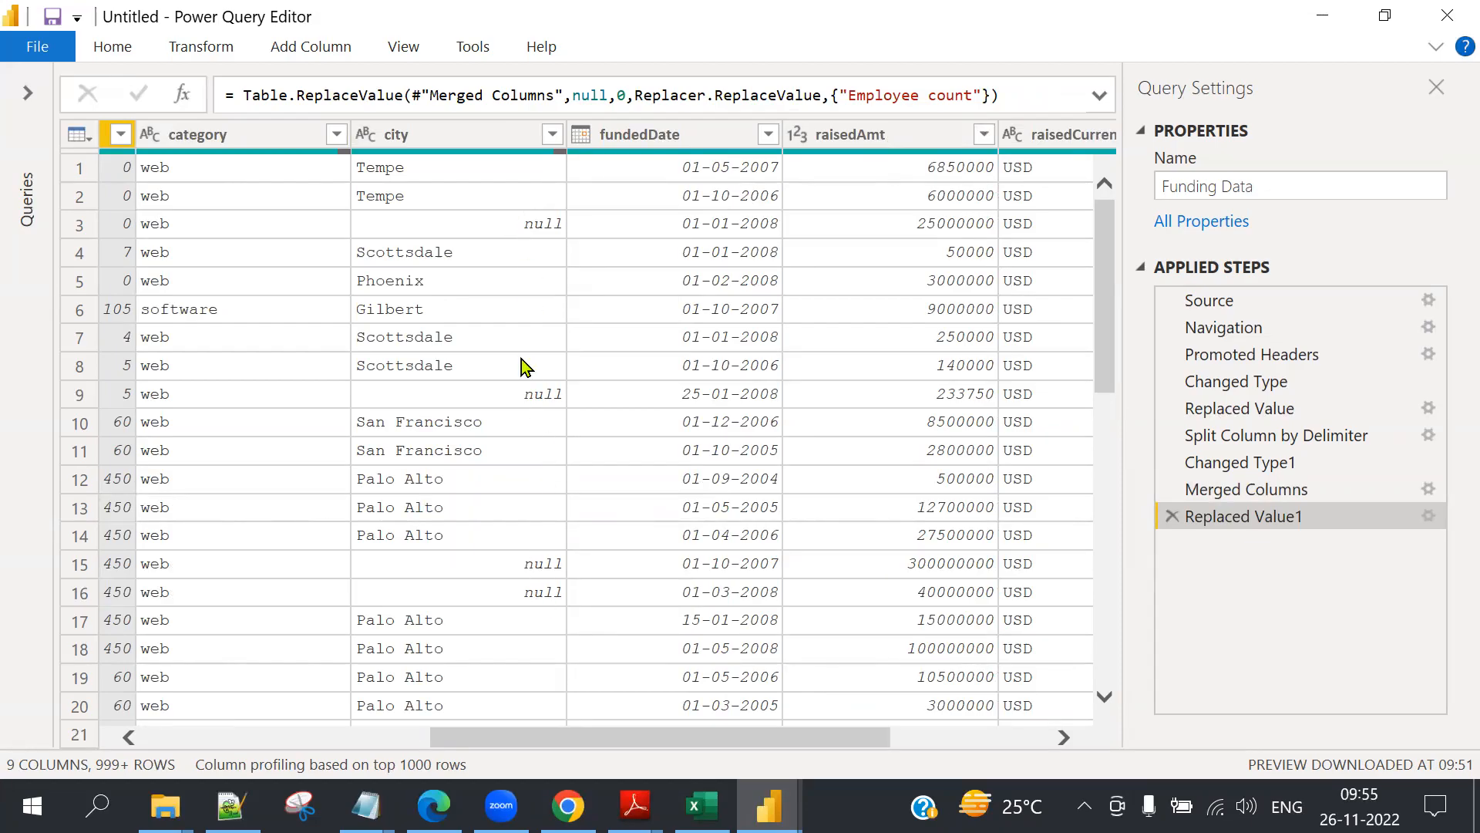
pyautogui.rightClick(489, 145)
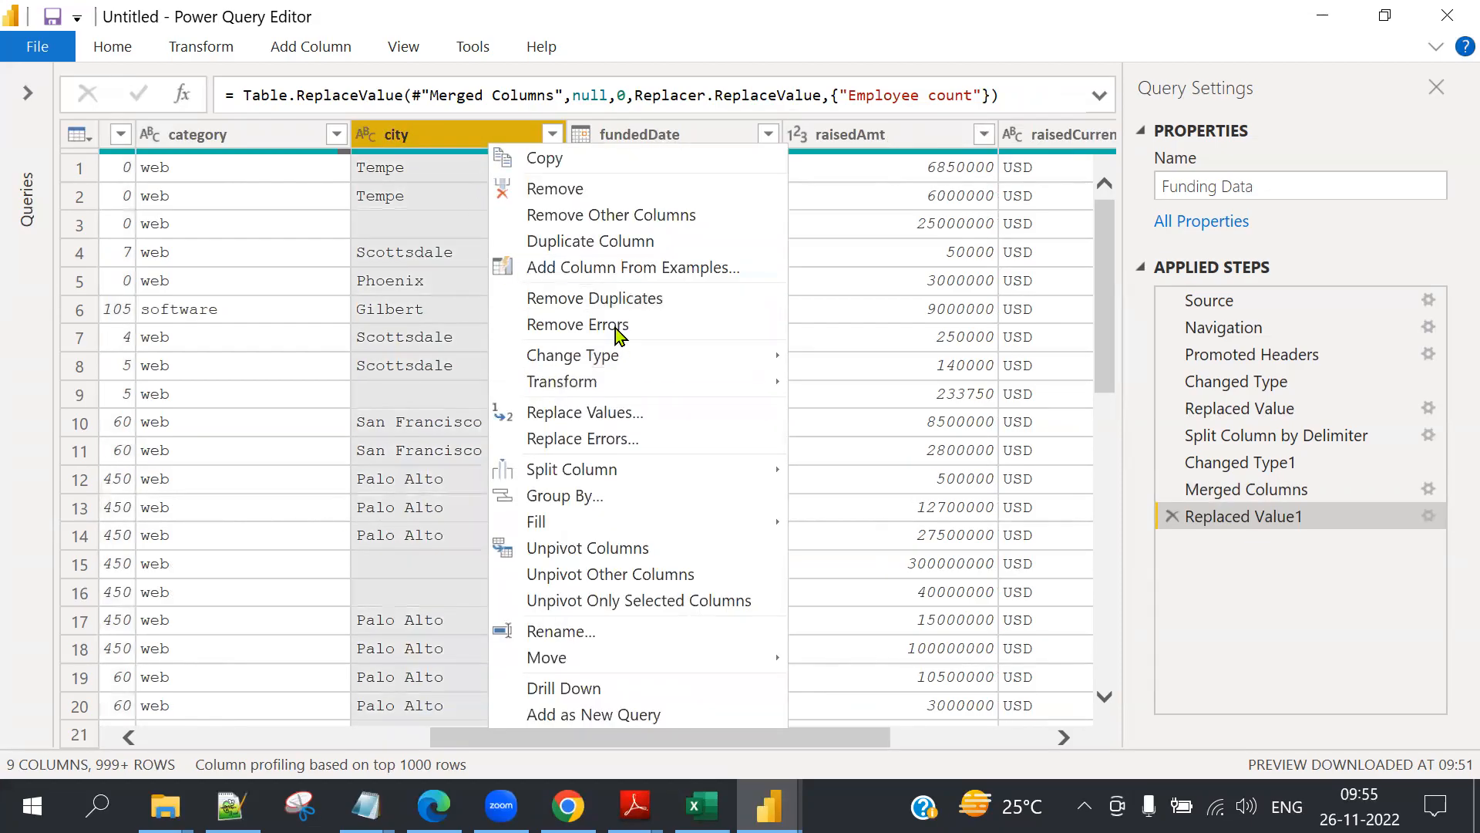
pyautogui.click(617, 419)
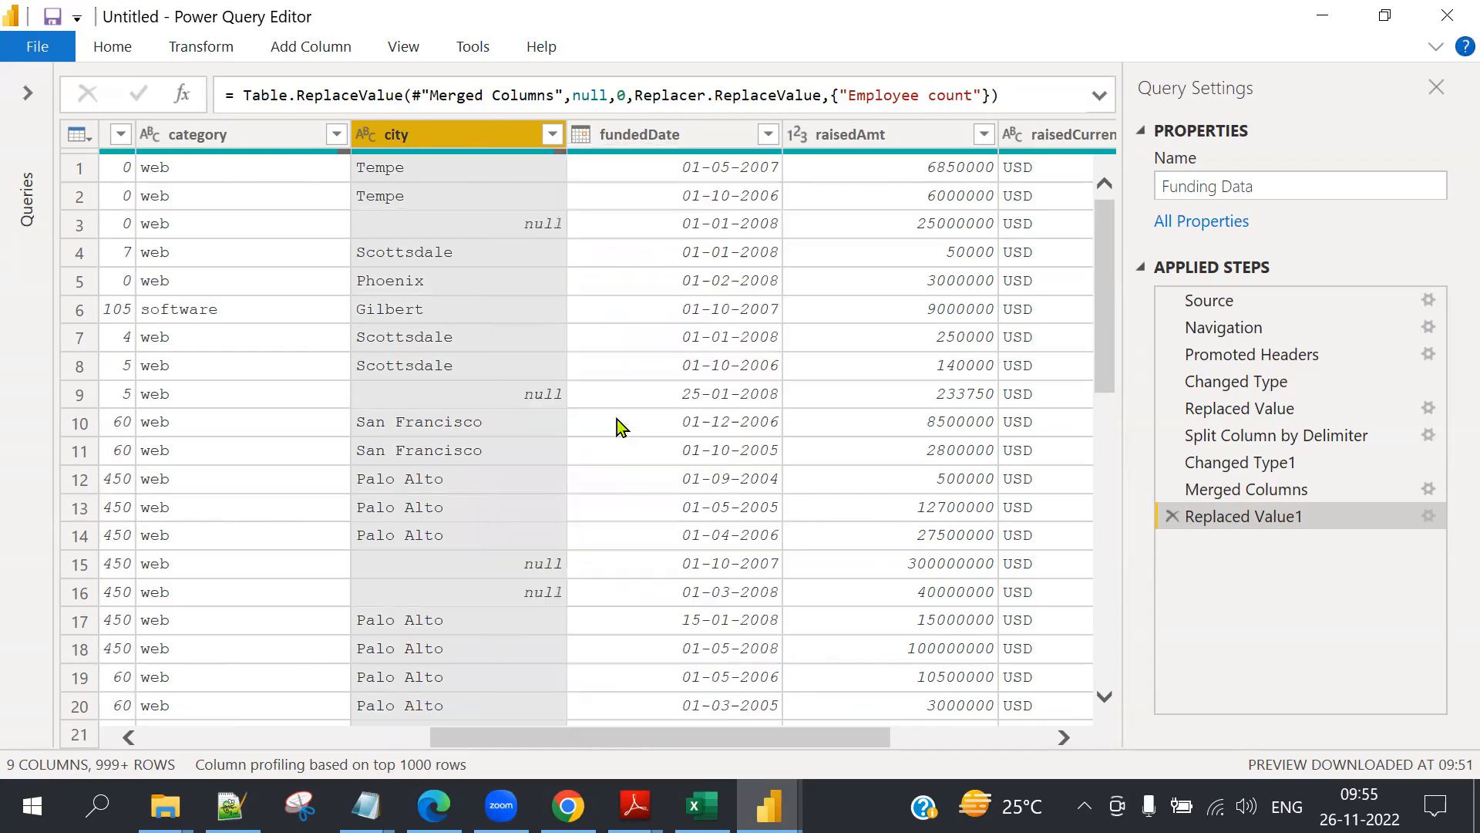
pyautogui.write('null')
pyautogui.click(468, 402)
pyautogui.write('Not Known')
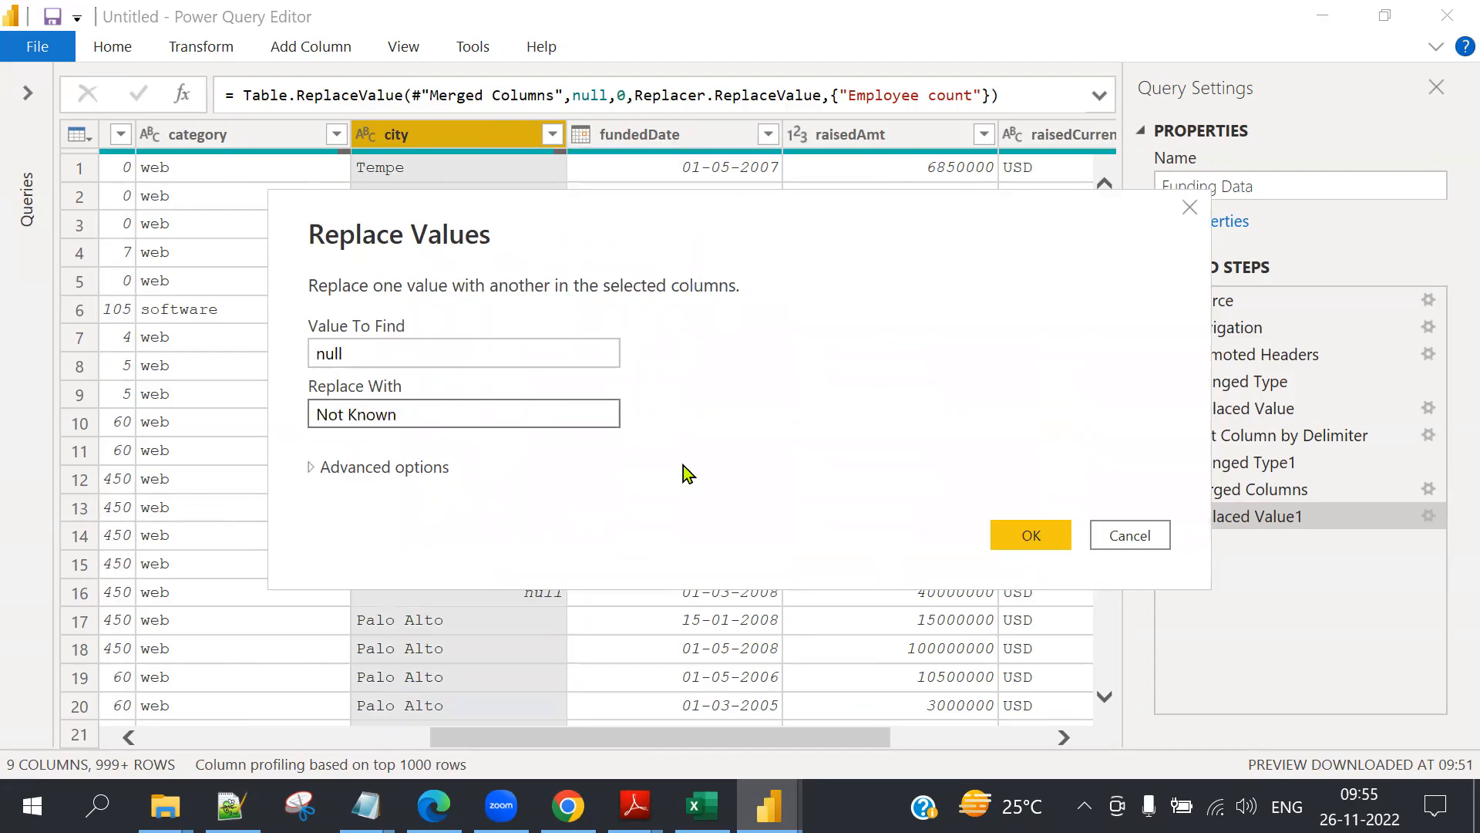
pyautogui.click(1047, 535)
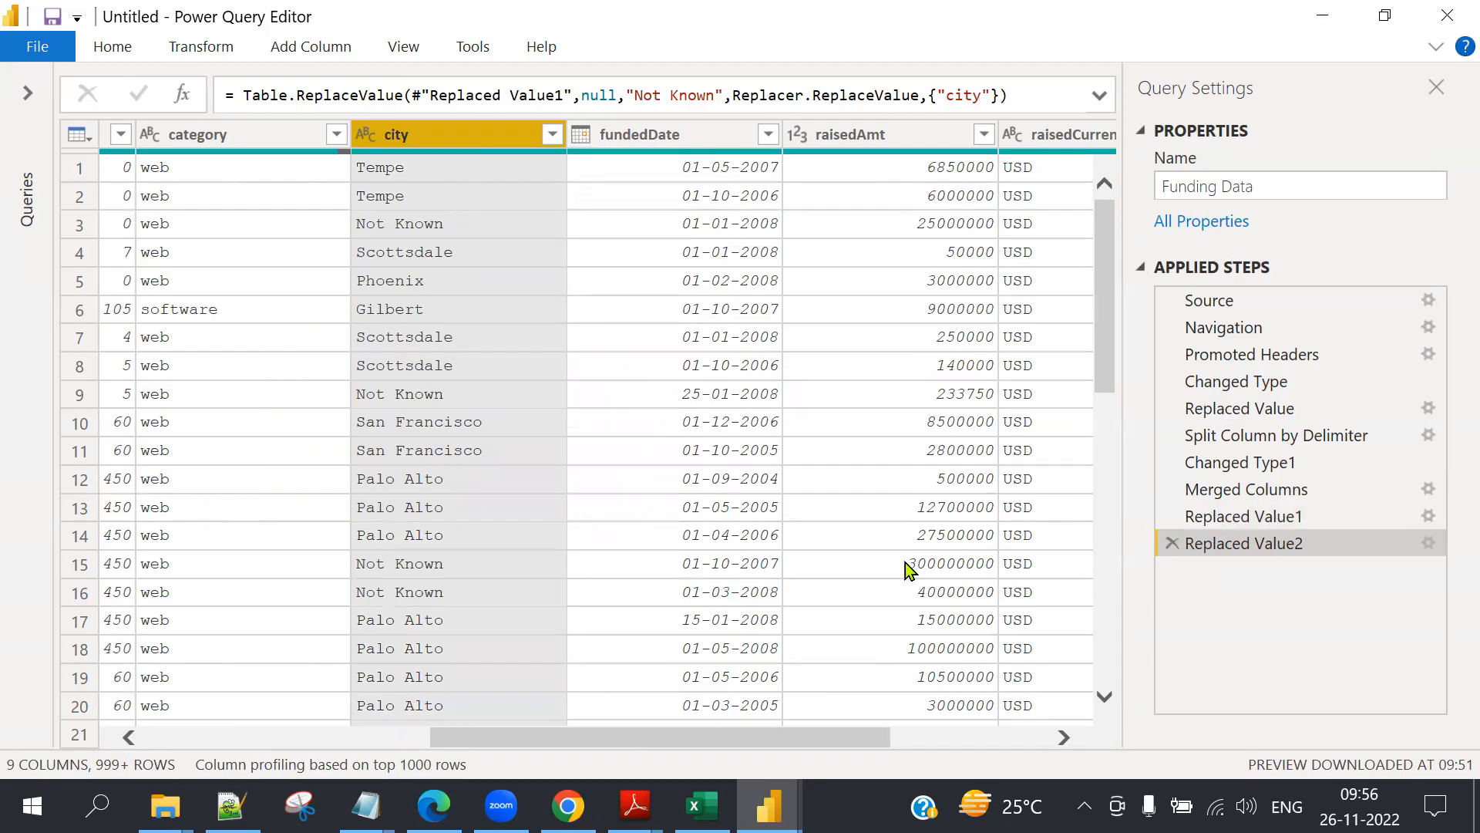
pyautogui.moveTo(815, 737); pyautogui.dragTo(953, 738)
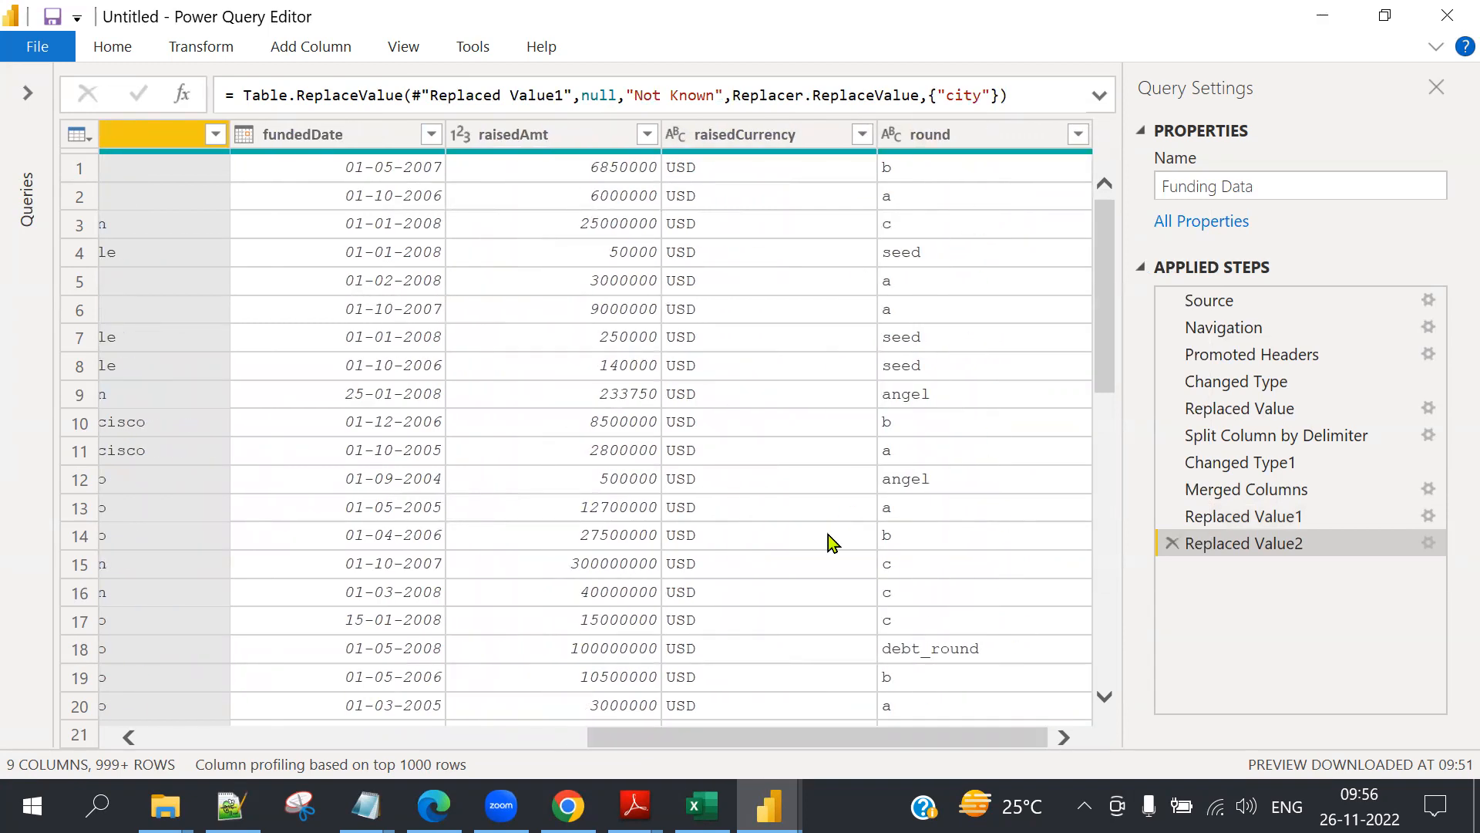
# Open the State Map query and use its first row as the column headers.
pyautogui.click(32, 94)
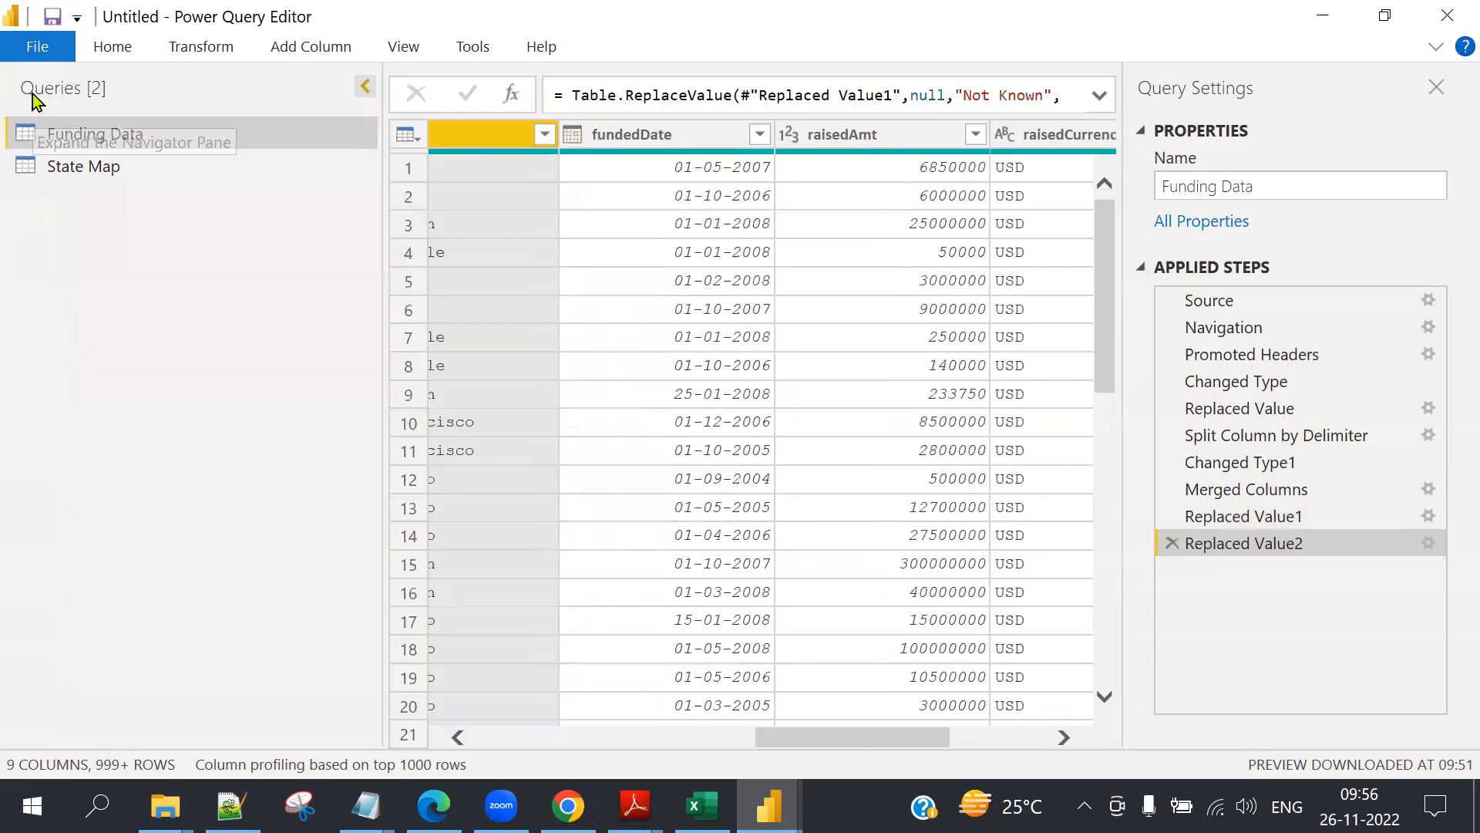
pyautogui.click(98, 171)
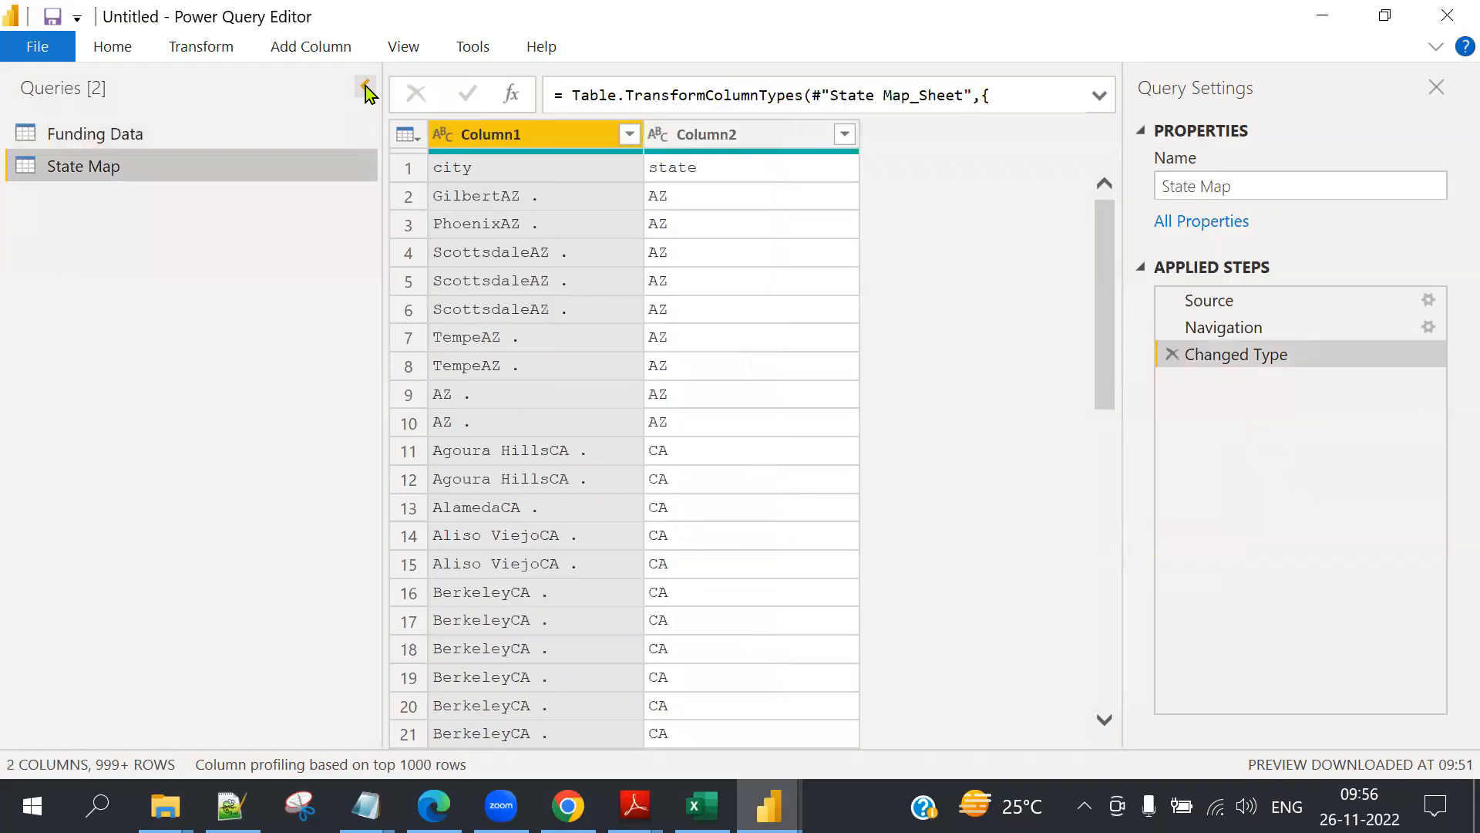
pyautogui.click(365, 86)
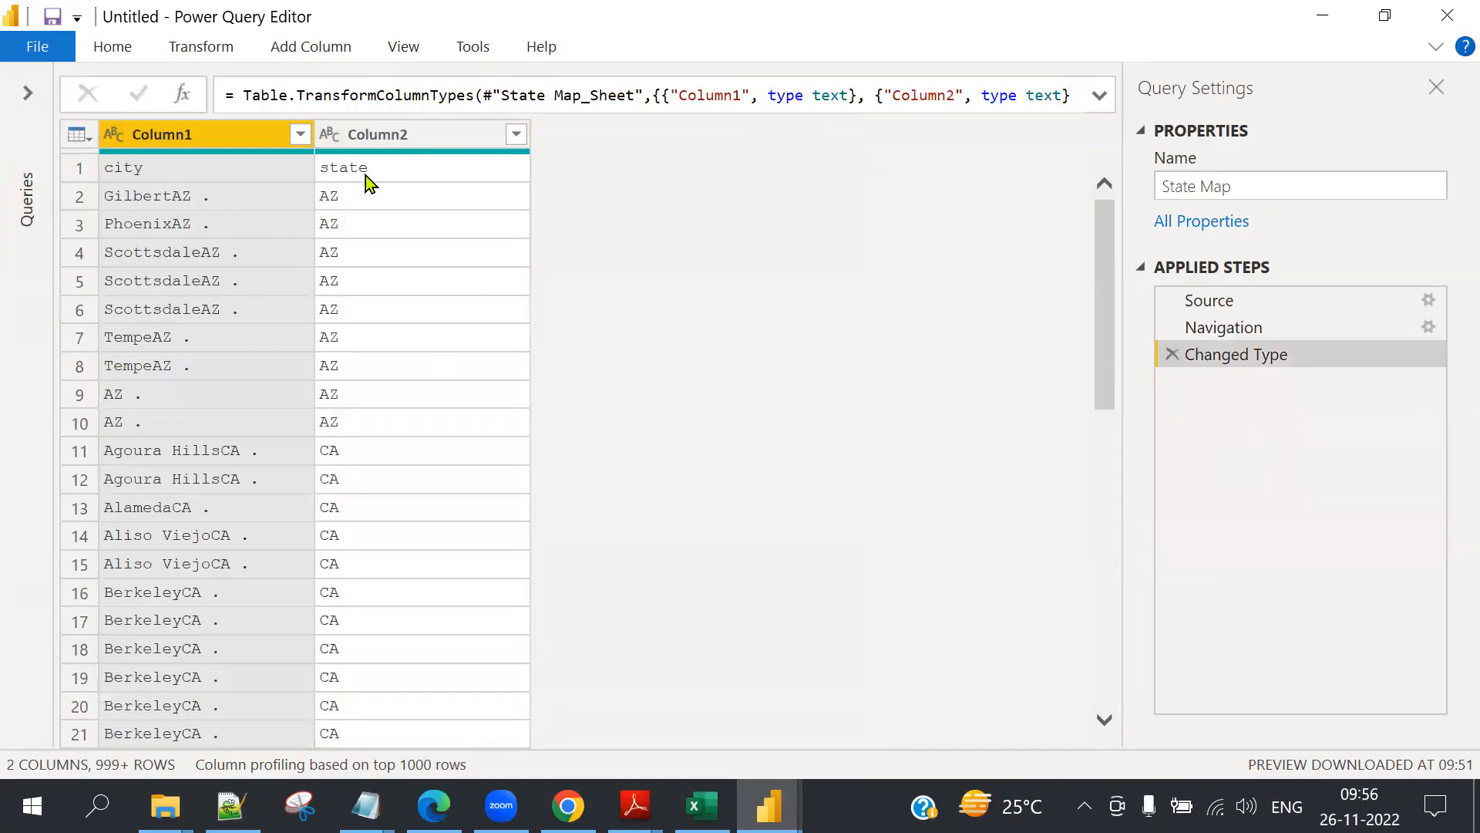
pyautogui.click(81, 137)
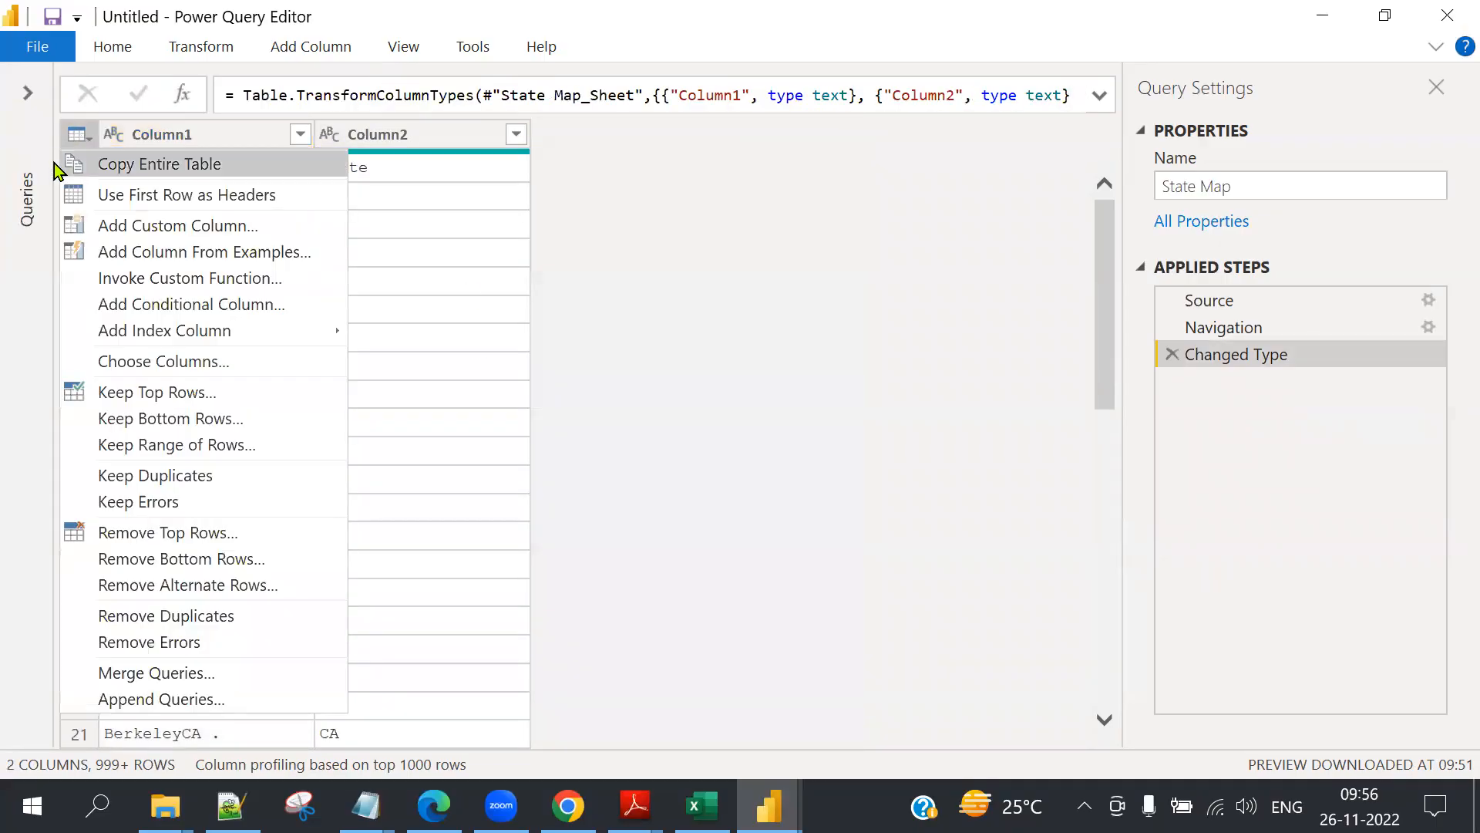
pyautogui.click(128, 196)
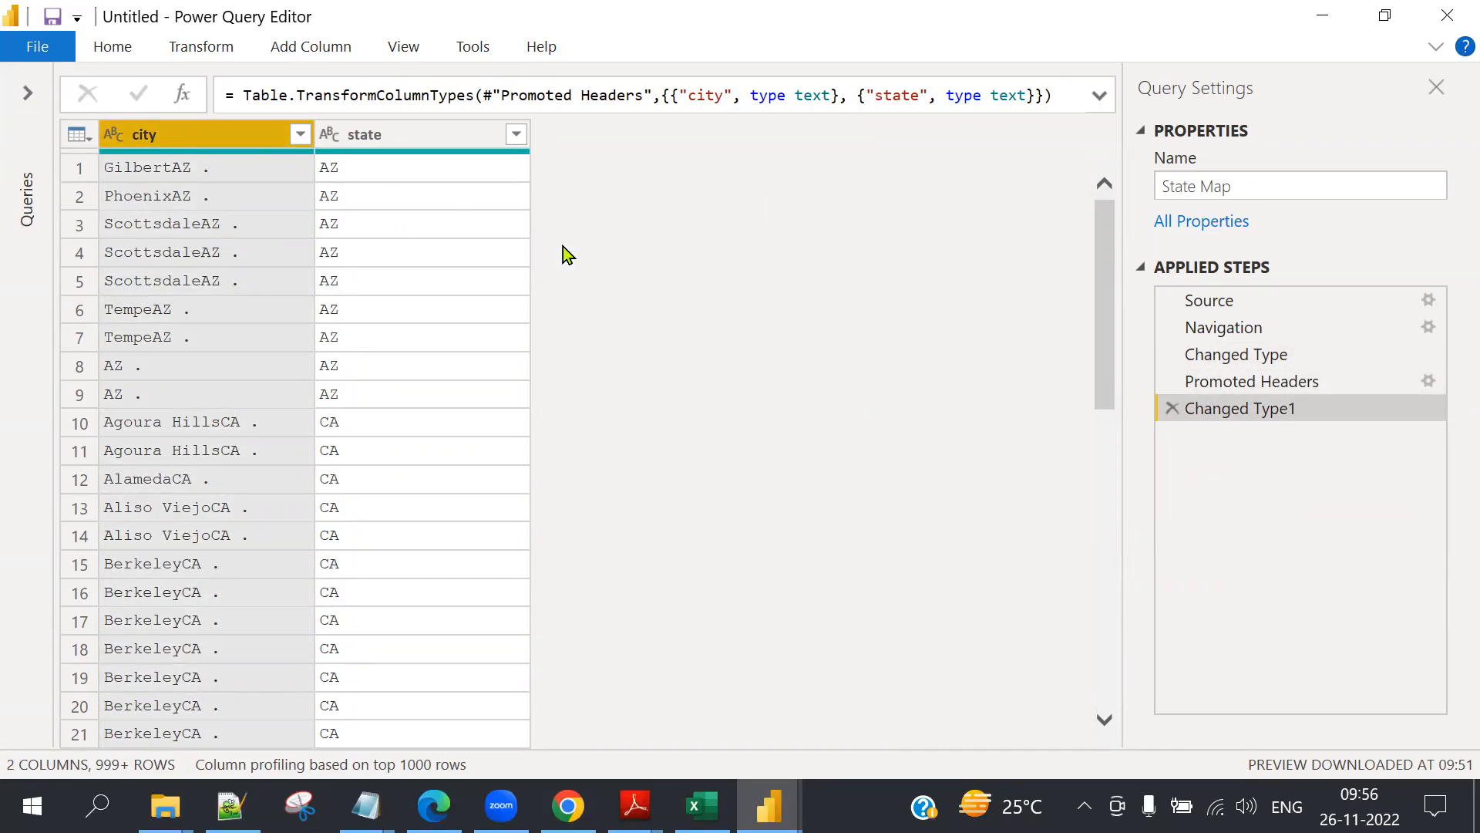
pyautogui.rightClick(200, 132)
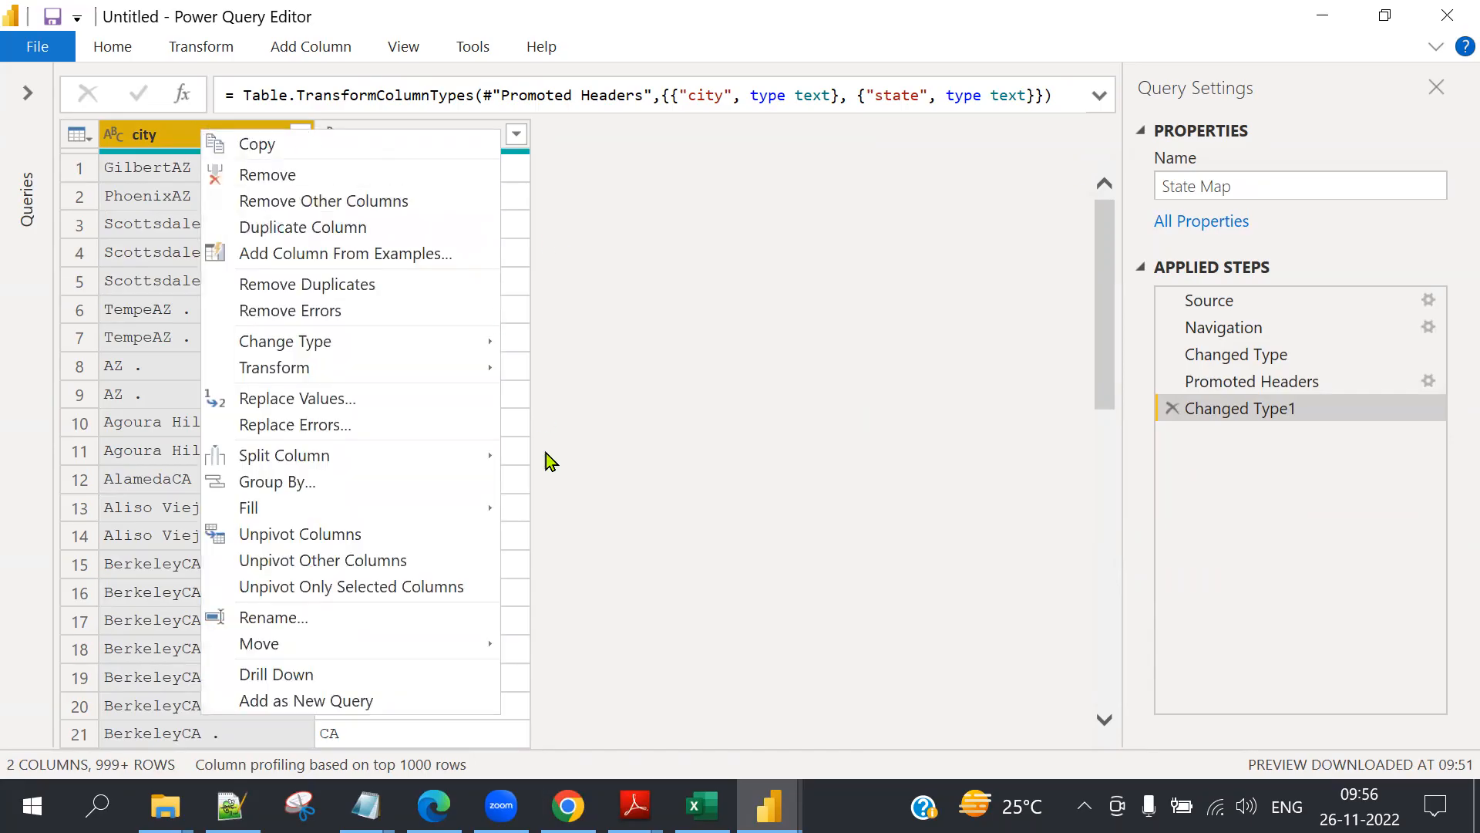
pyautogui.moveTo(292, 461)
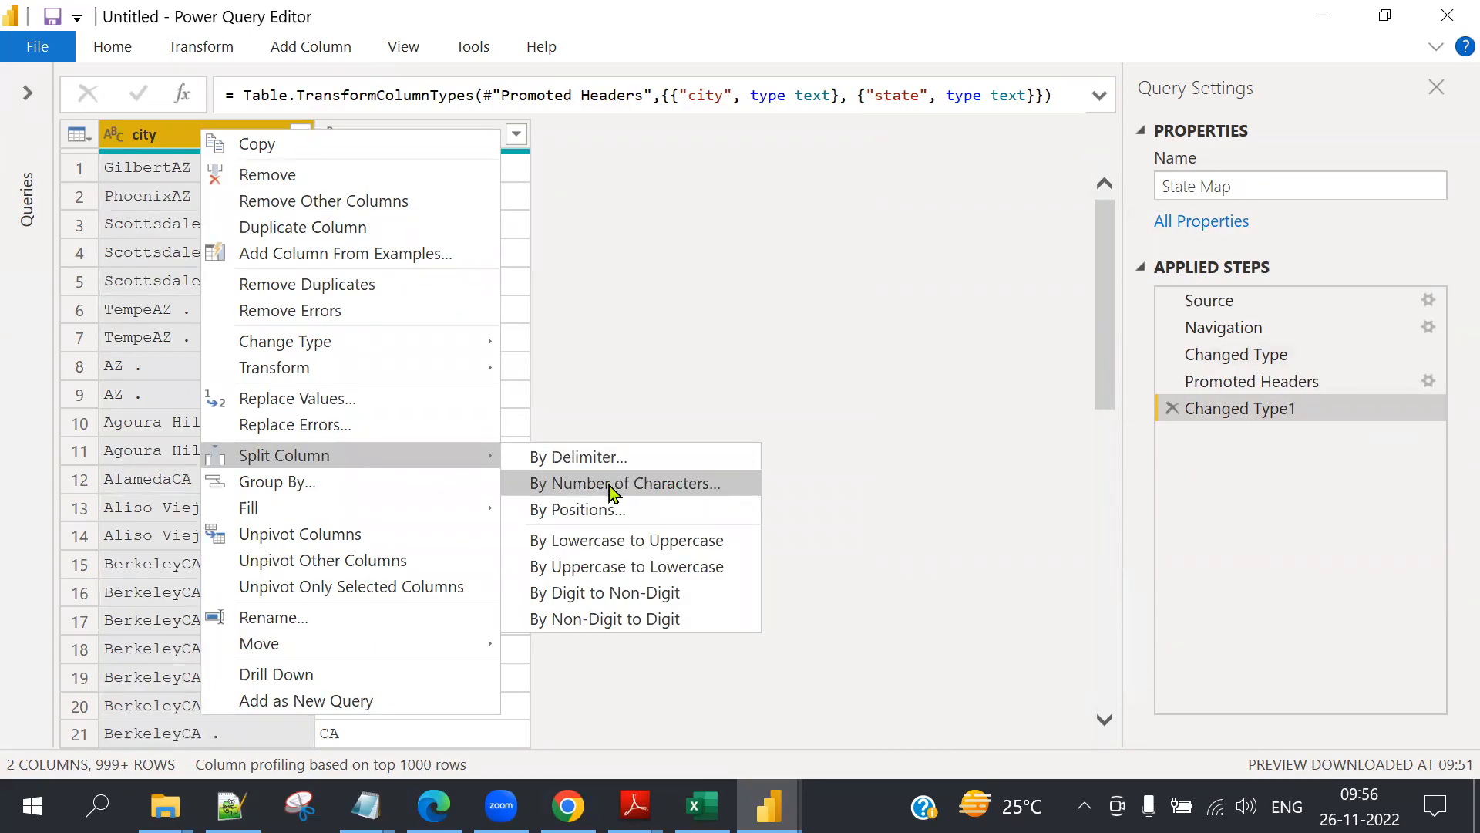
pyautogui.click(510, 222)
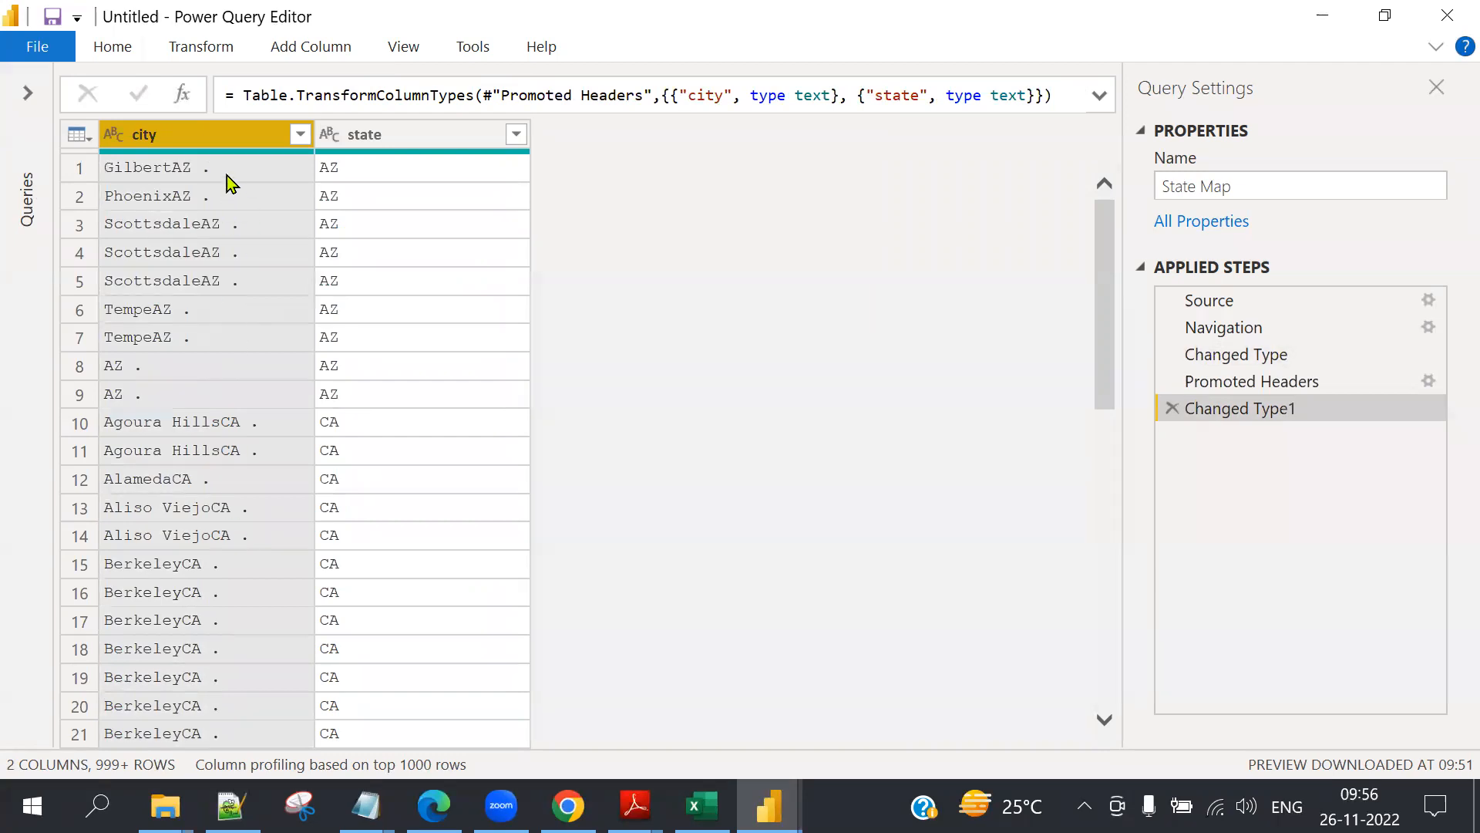
# Split the State Map city column by 4 characters, once as far right as possible, and remove the split-off city.2 column.
pyautogui.rightClick(232, 140)
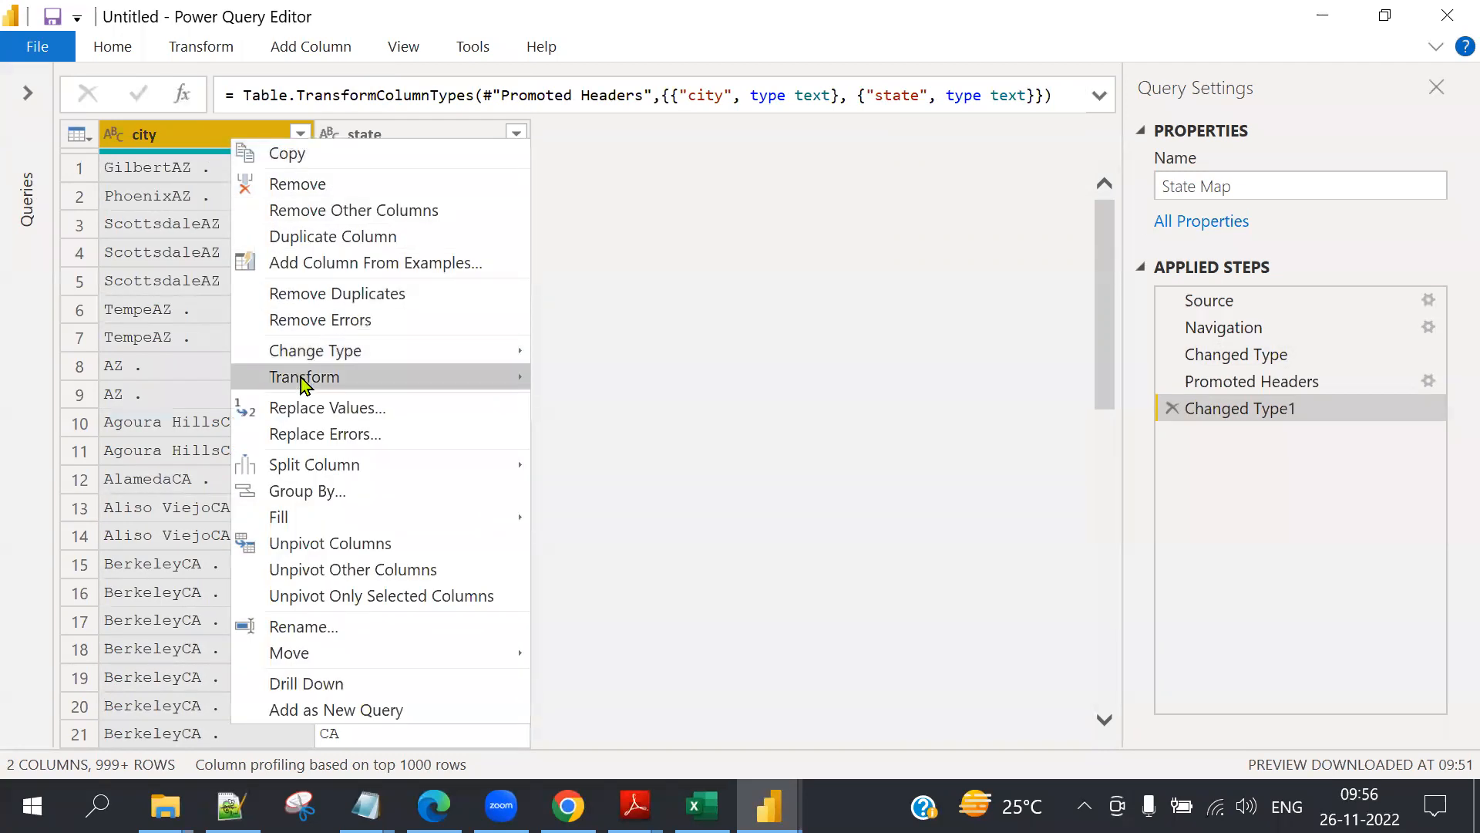
pyautogui.moveTo(301, 377)
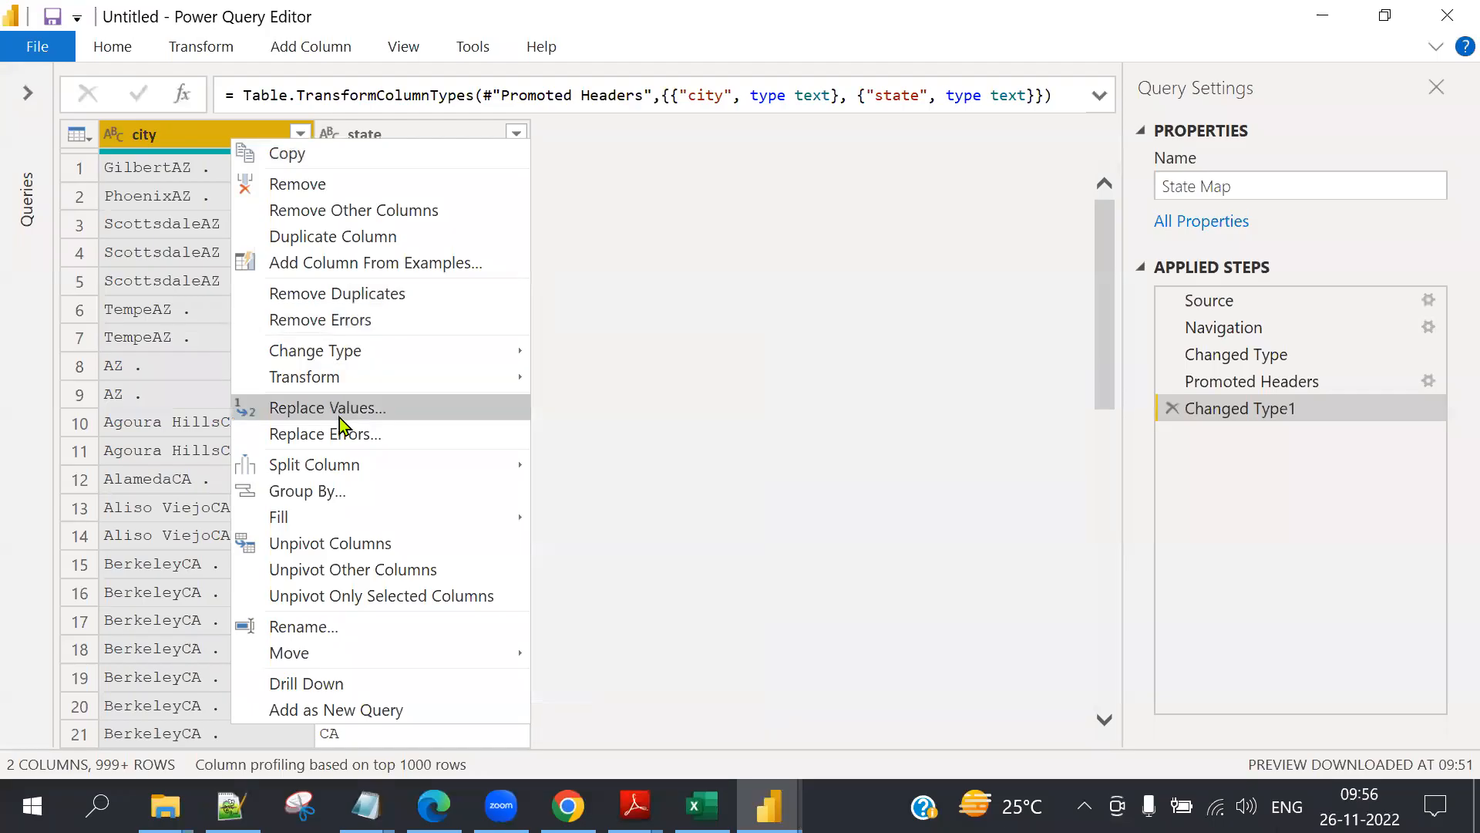
pyautogui.moveTo(357, 470)
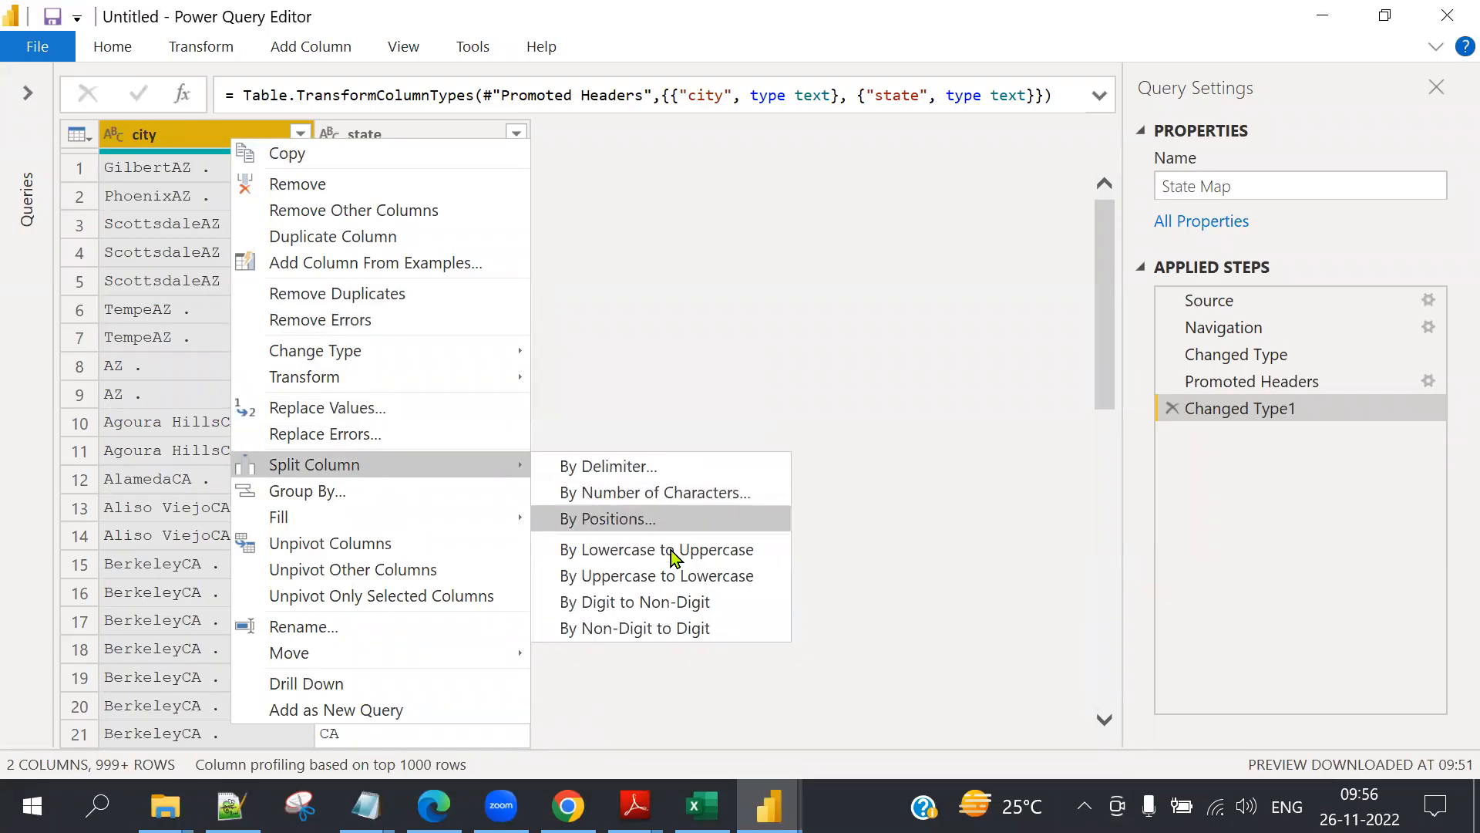
pyautogui.click(677, 497)
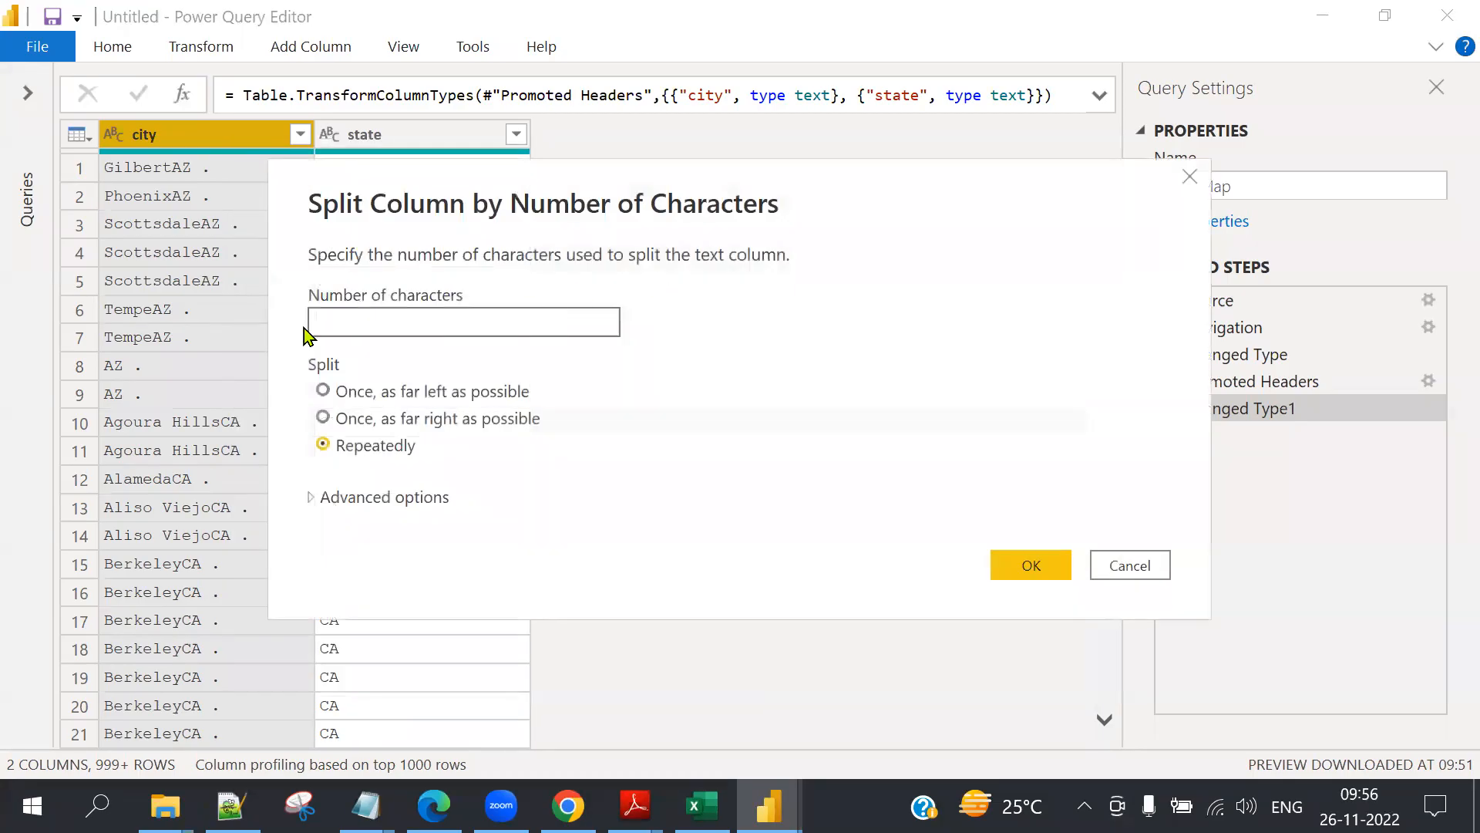
pyautogui.write('4')
pyautogui.click(327, 416)
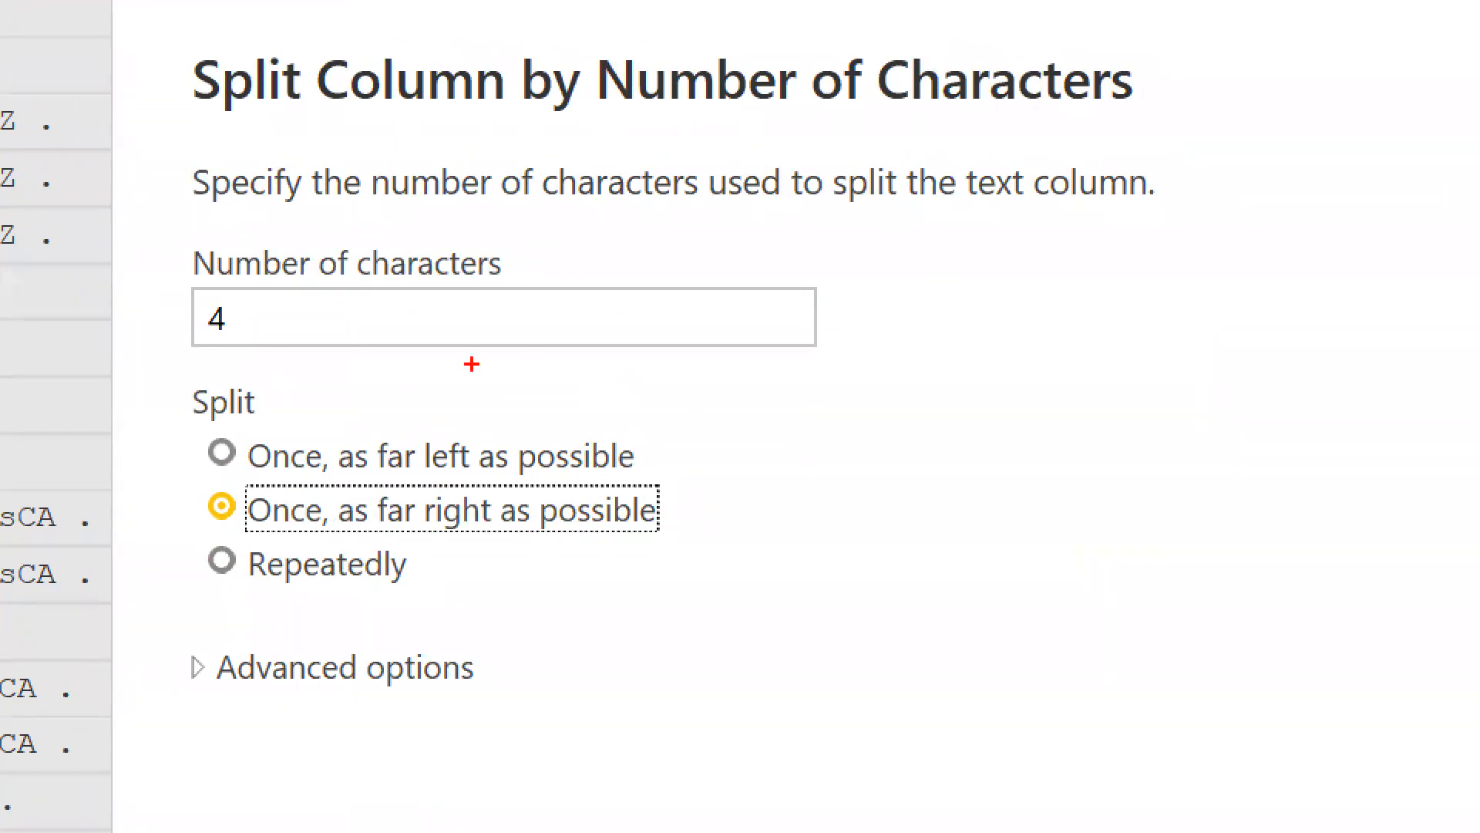
pyautogui.moveTo(336, 314); pyautogui.dragTo(494, 287)
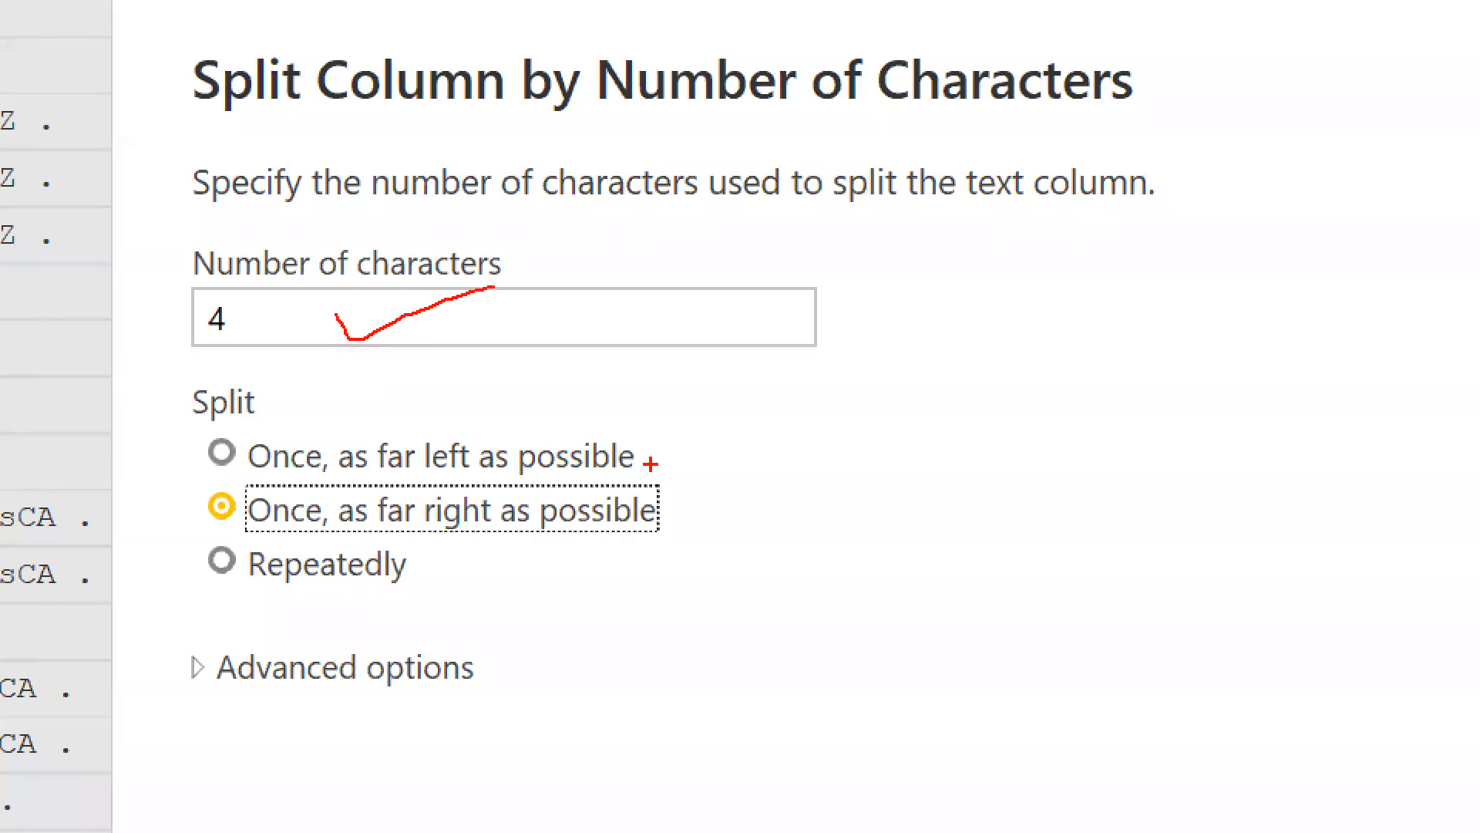
pyautogui.moveTo(678, 487)
pyautogui.mouseDown()
pyautogui.moveTo(698, 509)
pyautogui.moveTo(789, 451)
pyautogui.mouseUp()
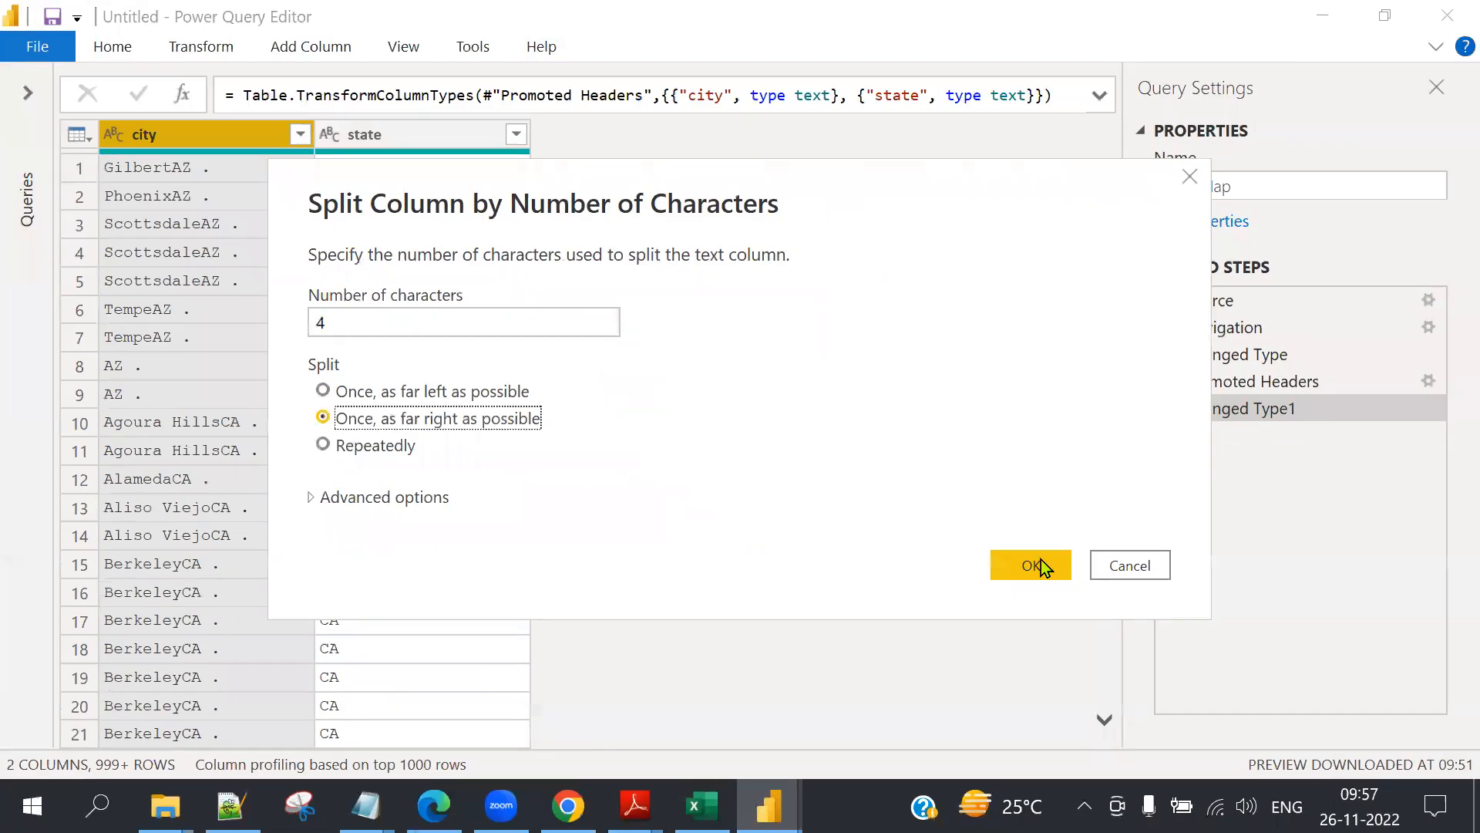
pyautogui.click(1034, 565)
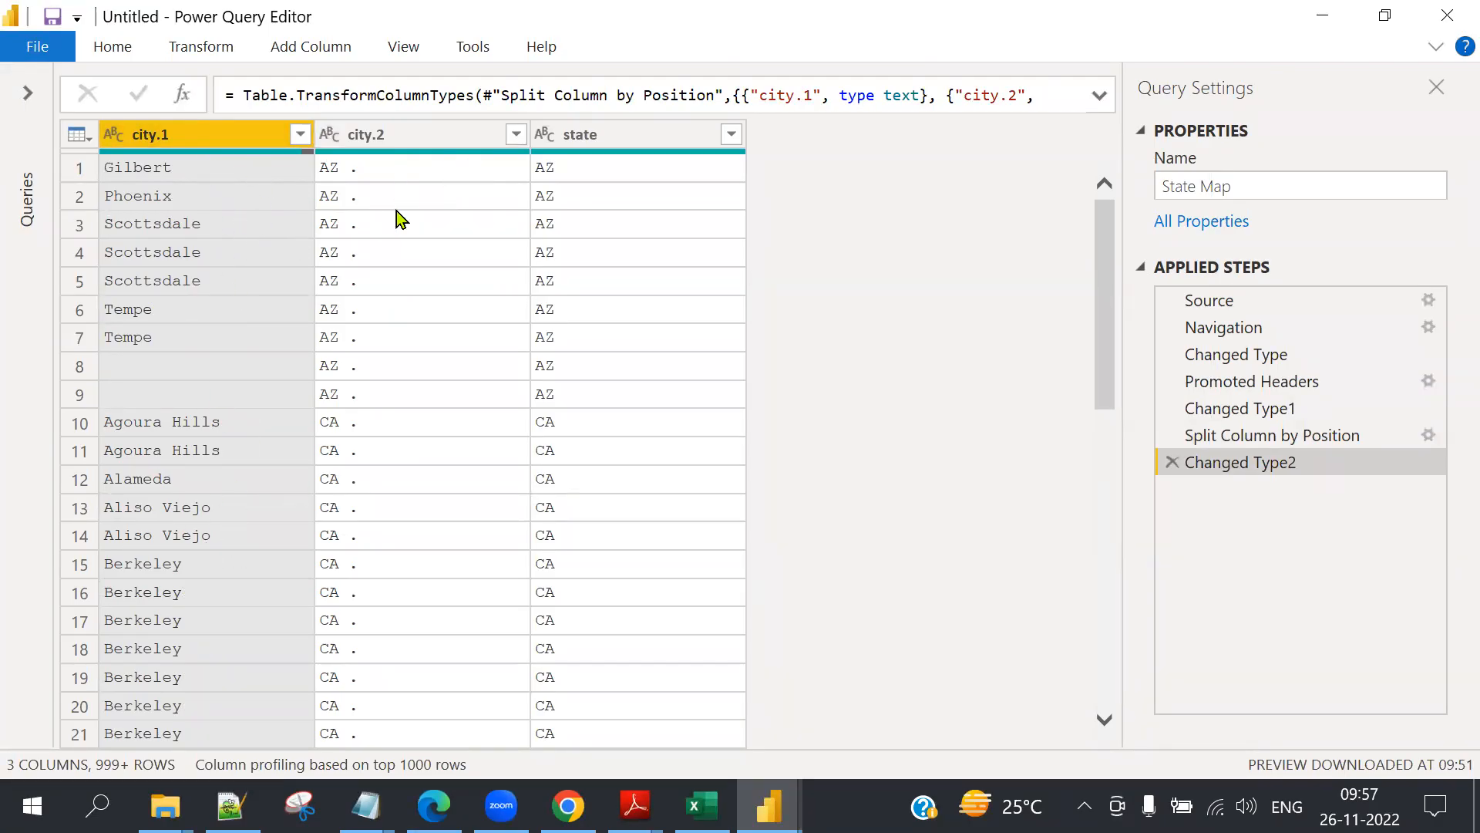
pyautogui.rightClick(435, 137)
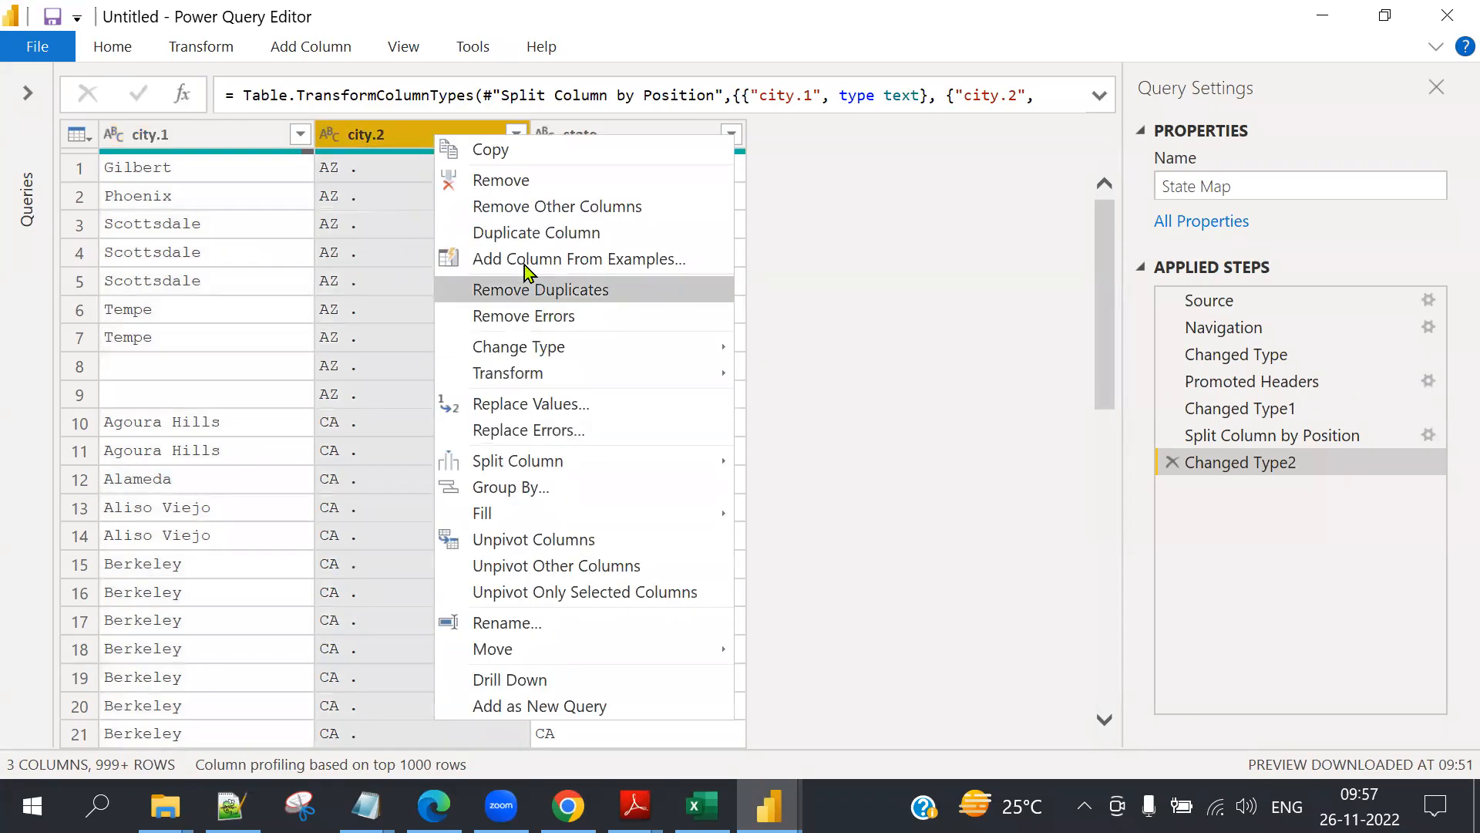
pyautogui.click(540, 180)
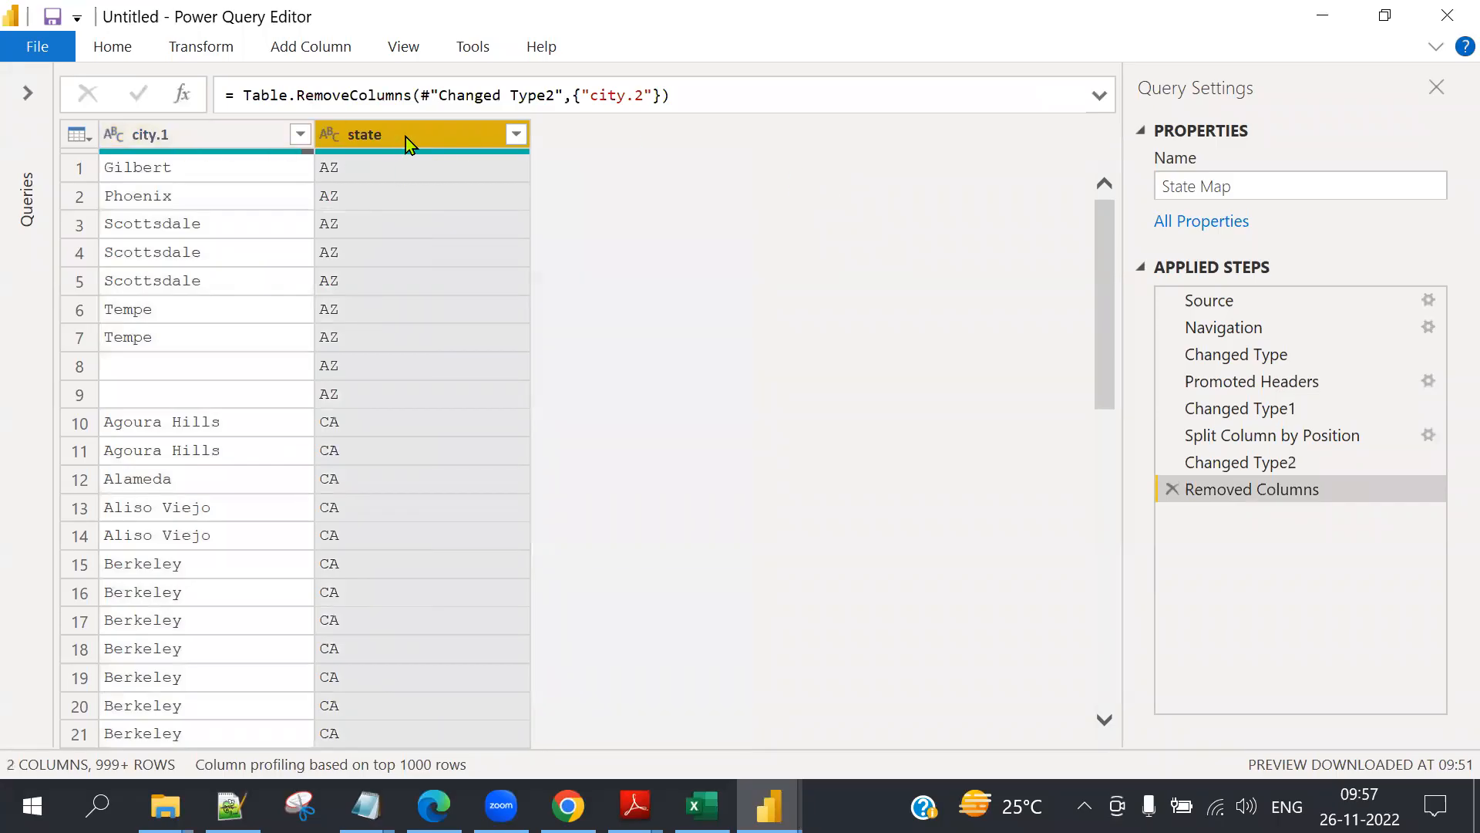
pyautogui.click(213, 135)
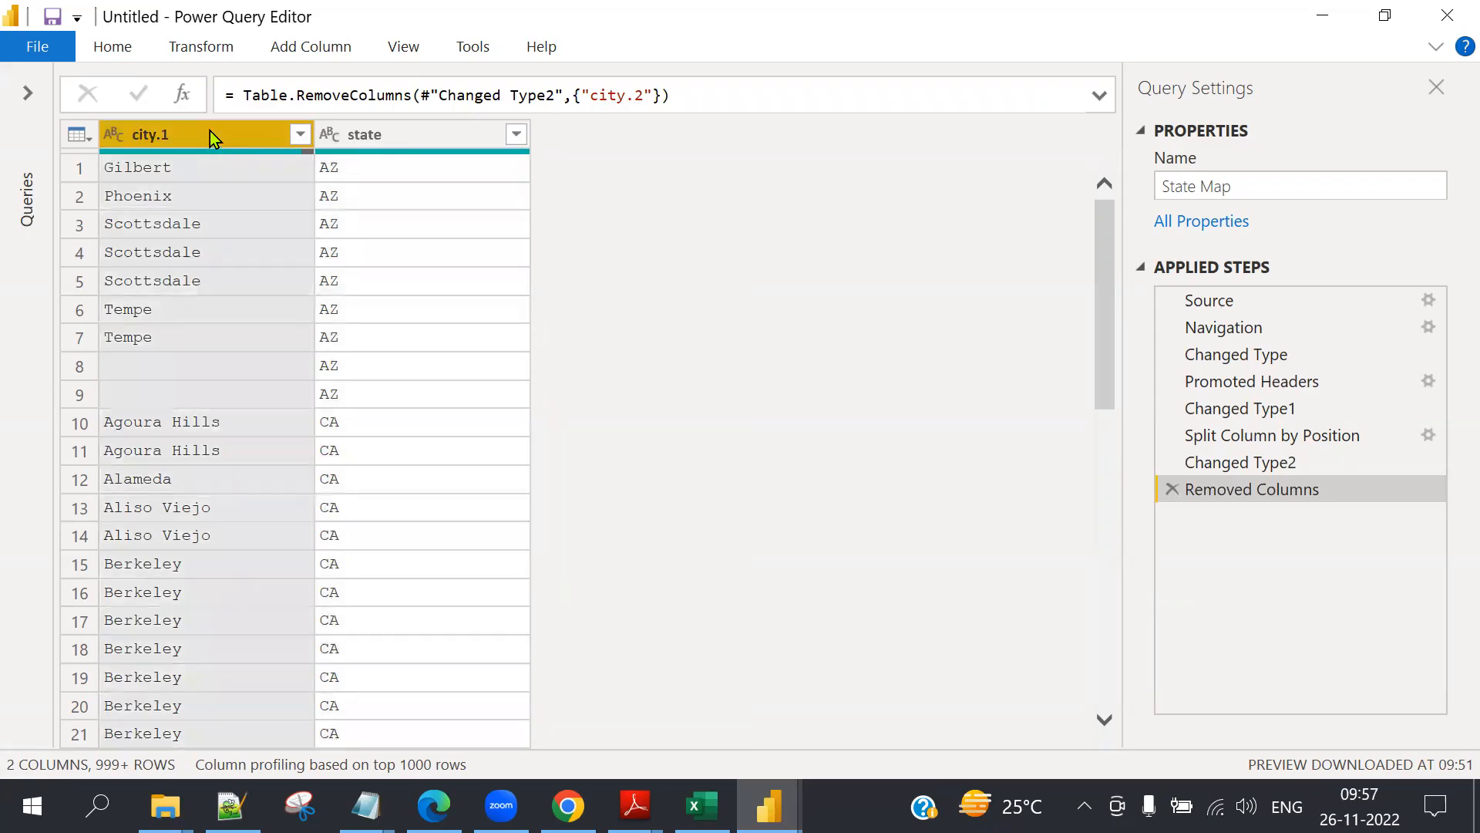
pyautogui.click(195, 367)
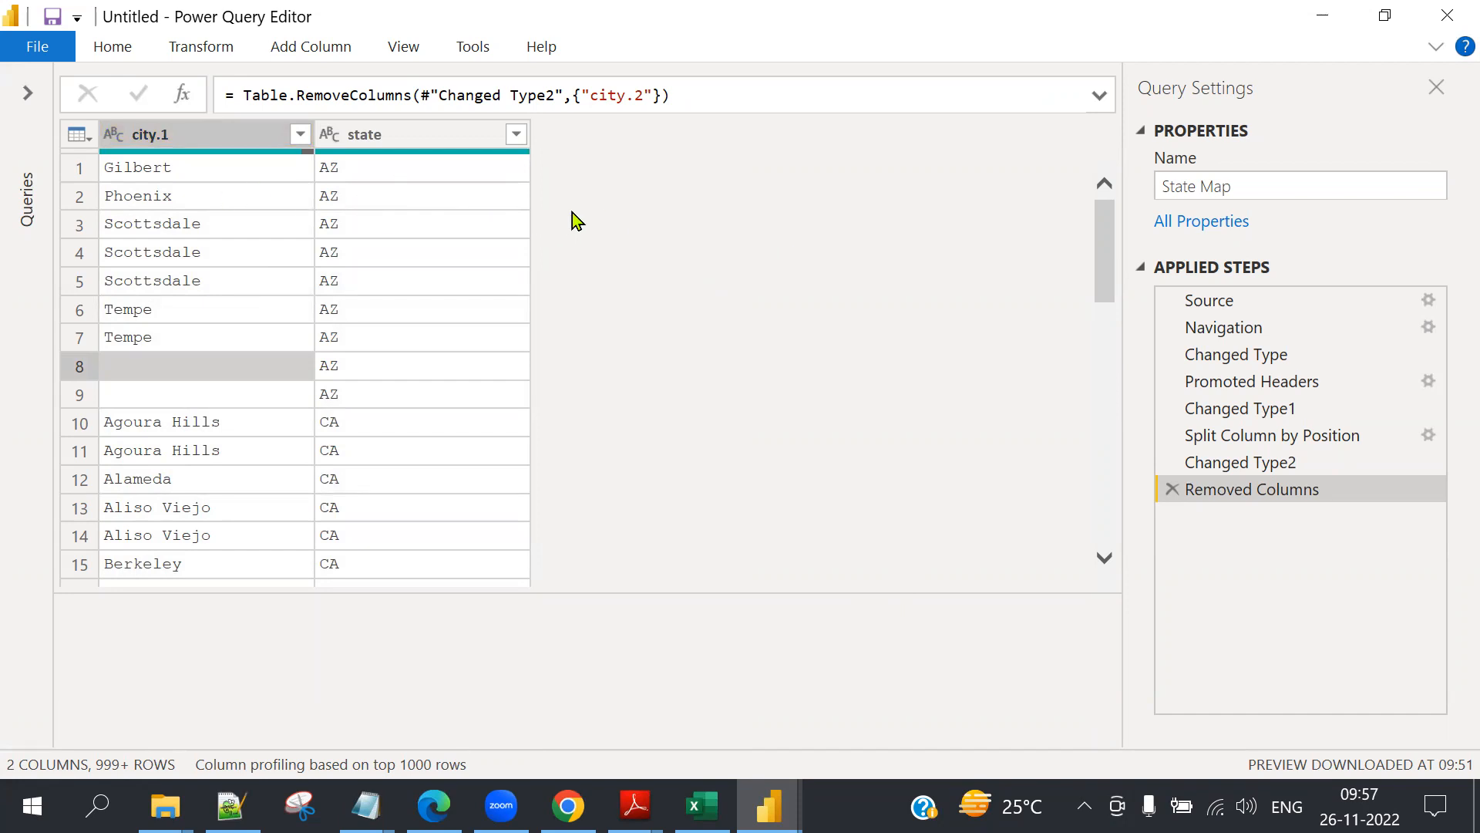
pyautogui.rightClick(216, 135)
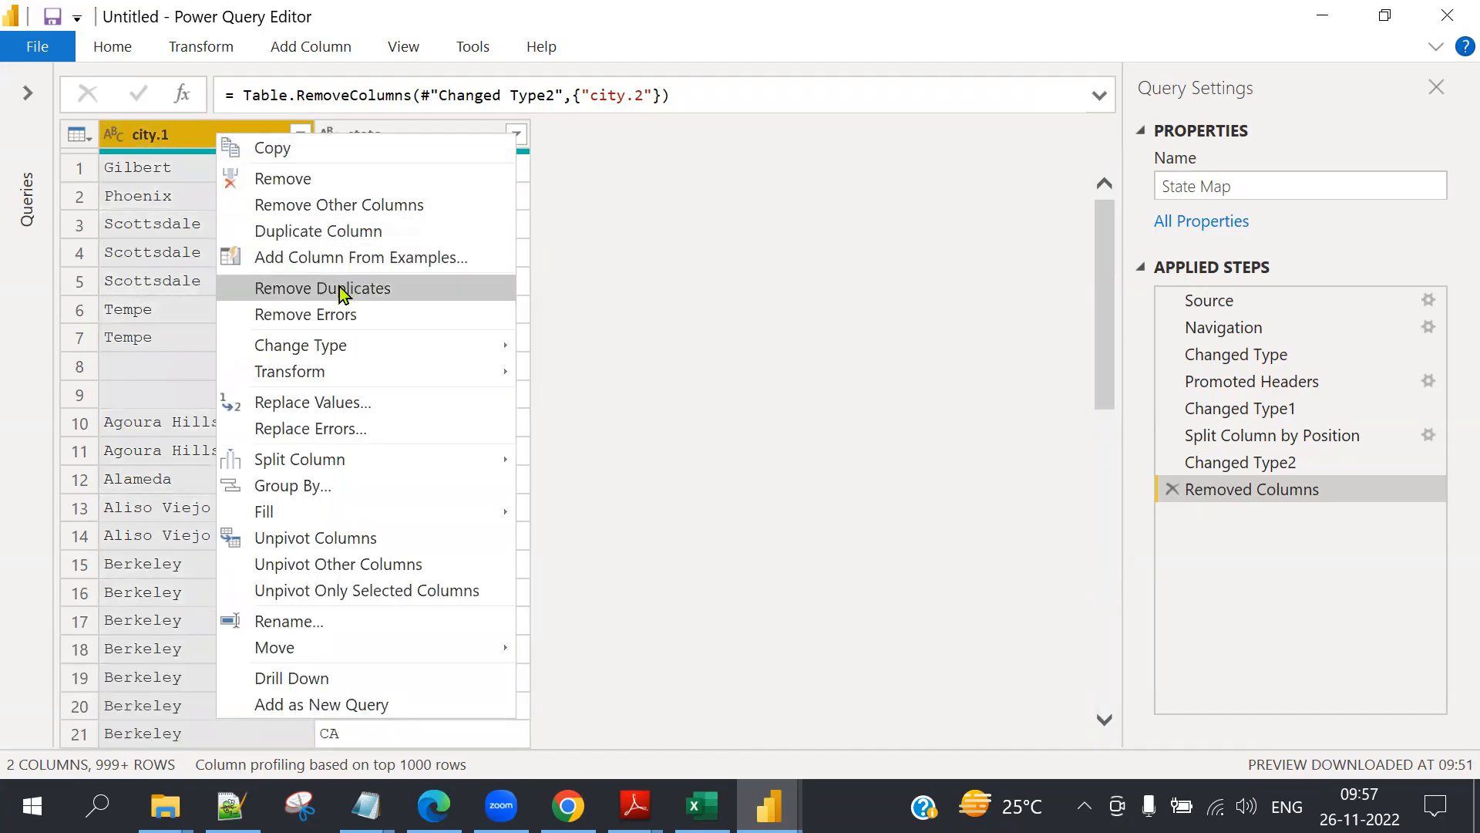
pyautogui.click(676, 241)
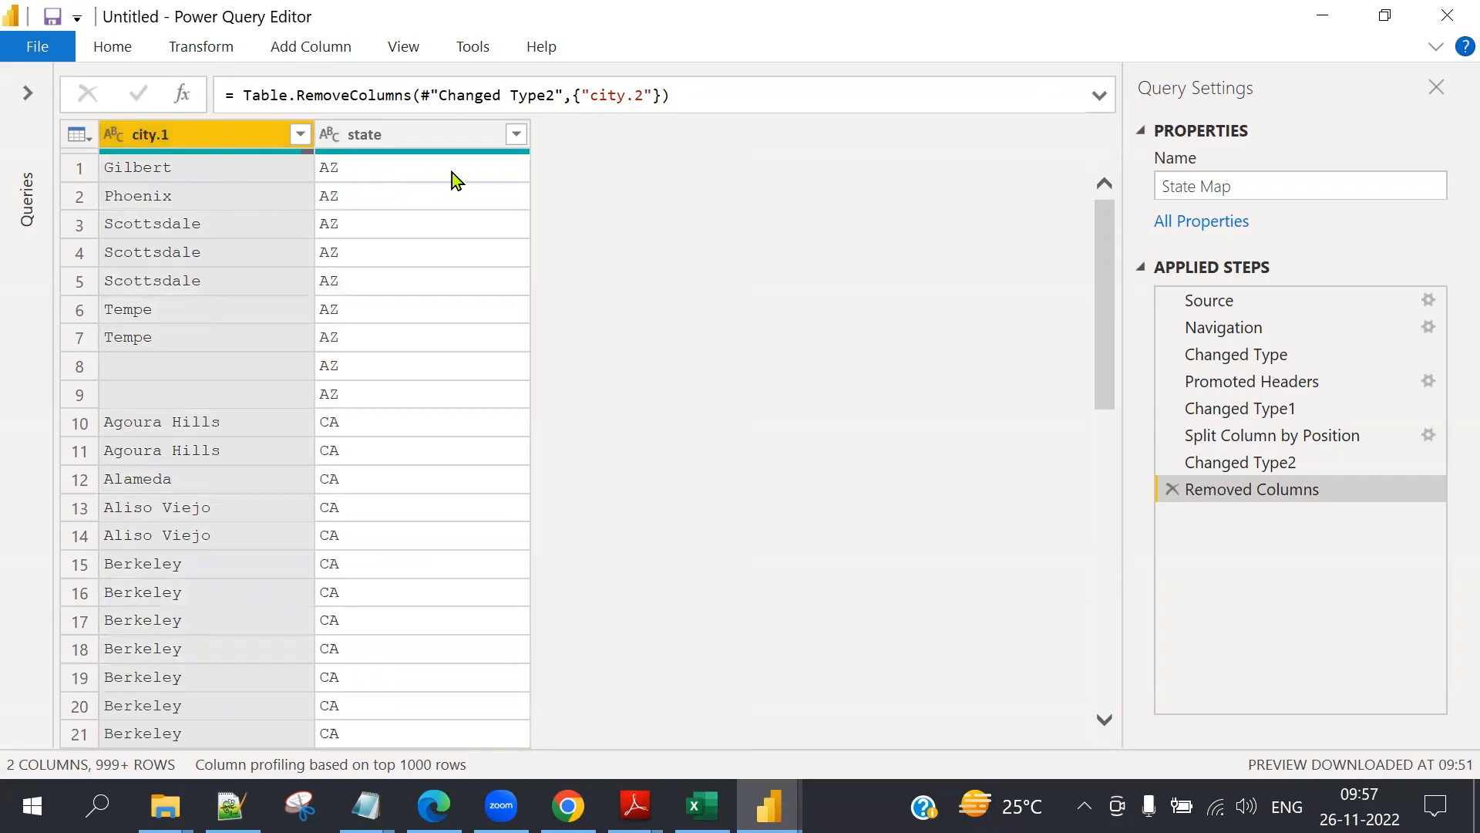
# Remove duplicate rows from the entire State Map table.
pyautogui.click(85, 136)
pyautogui.click(84, 132)
pyautogui.click(81, 131)
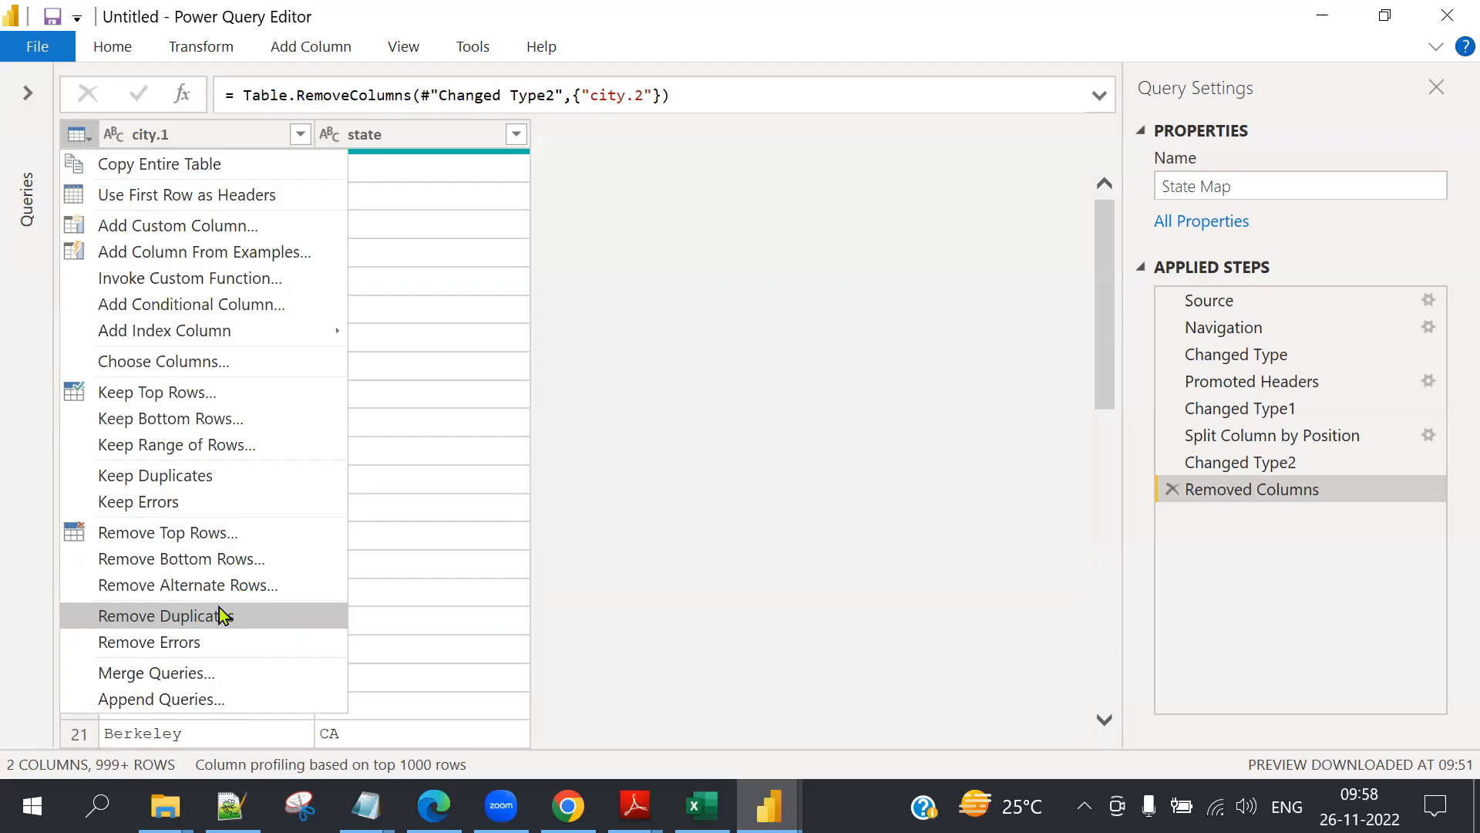
pyautogui.click(222, 615)
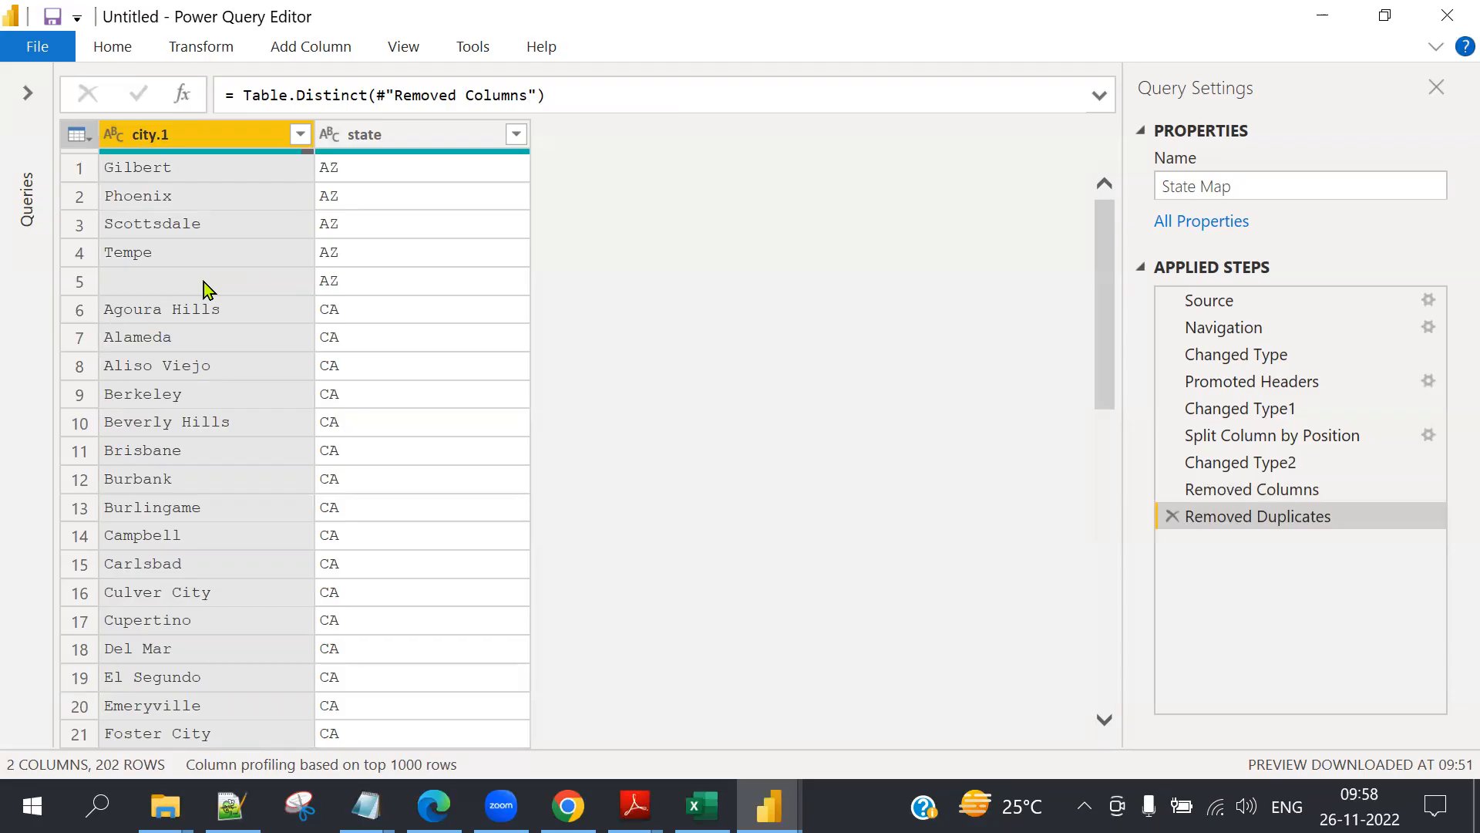
pyautogui.rightClick(145, 131)
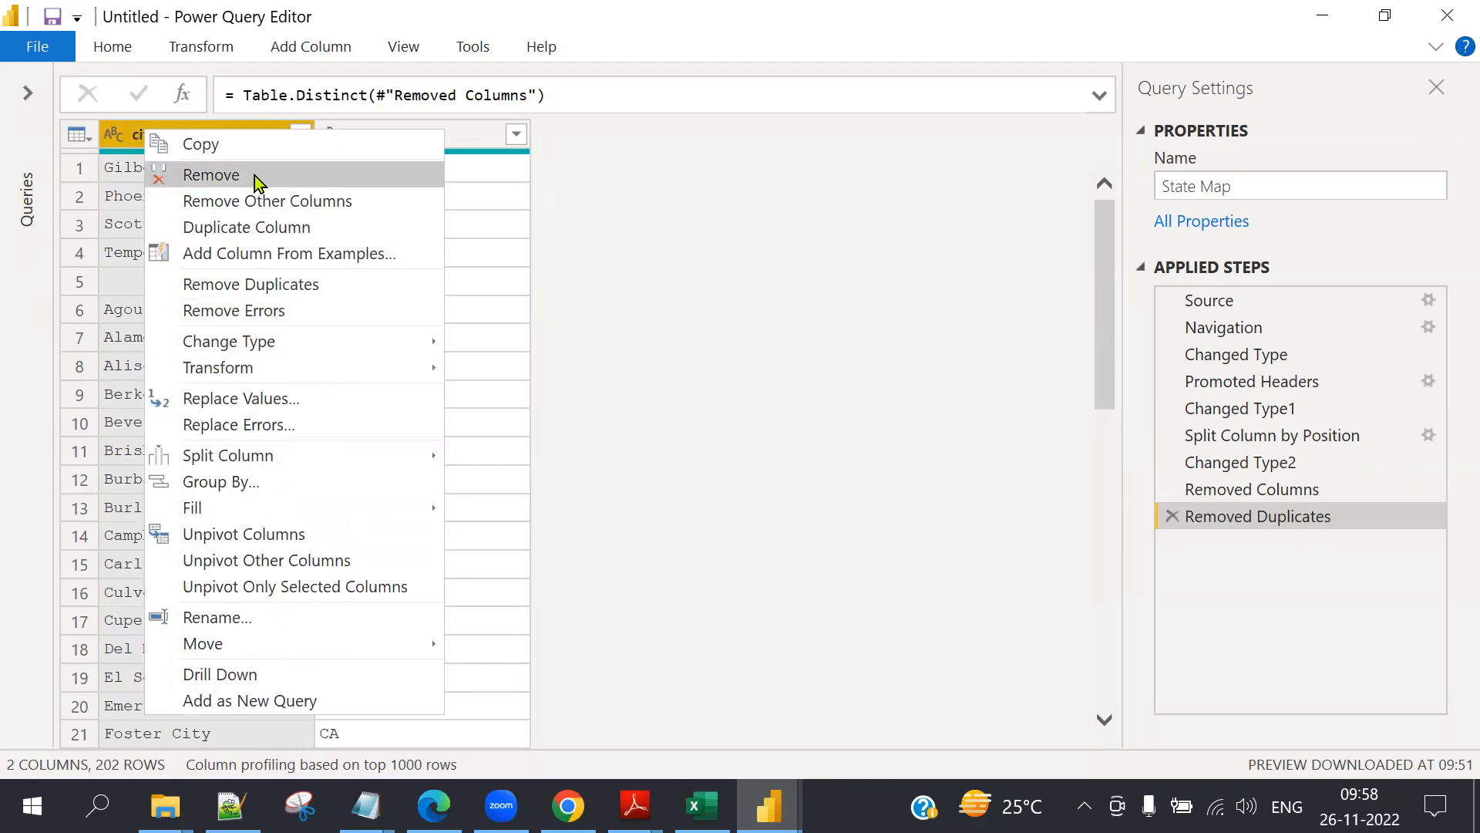
pyautogui.moveTo(241, 348)
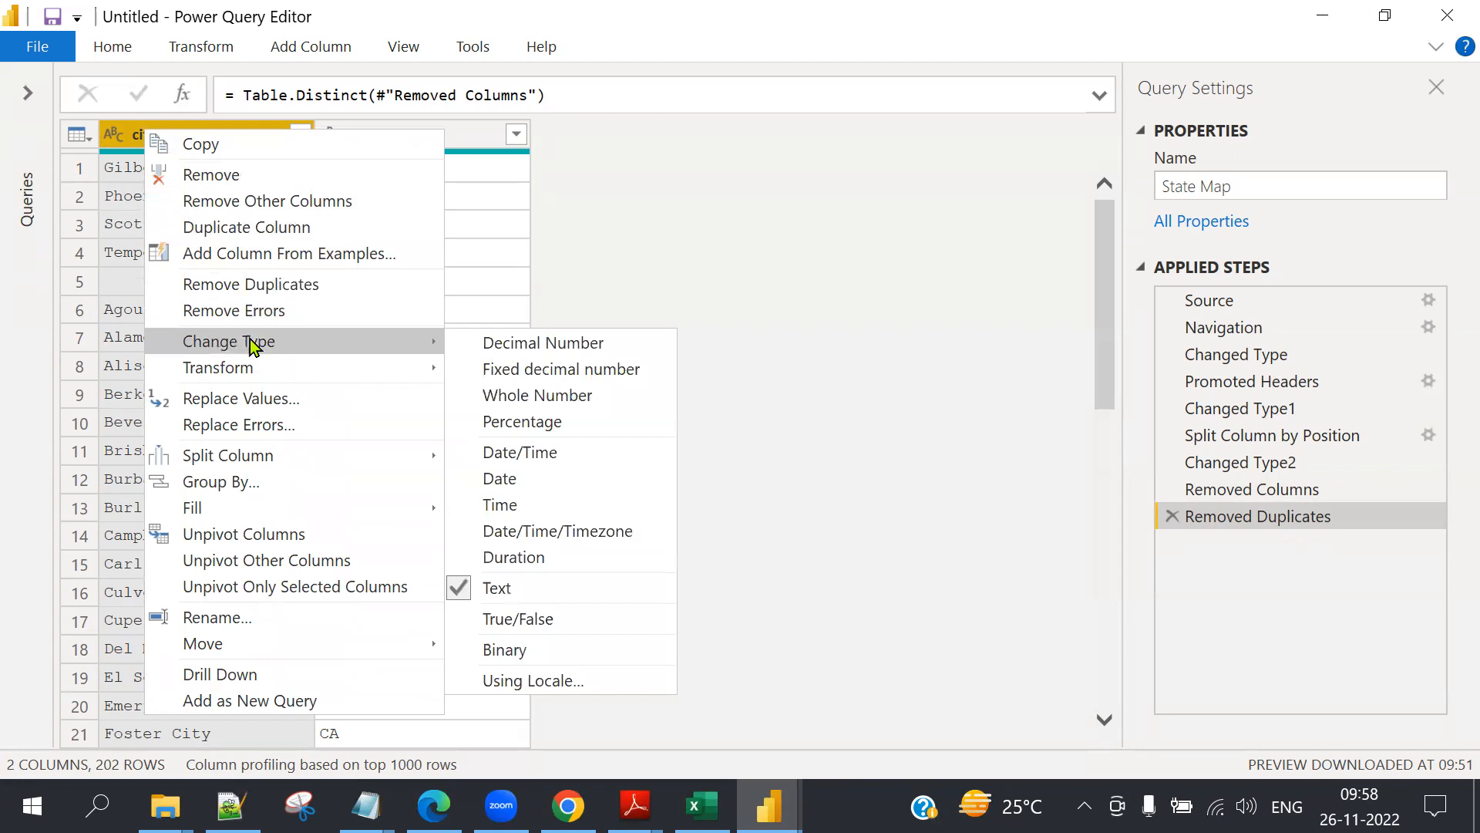
pyautogui.click(819, 199)
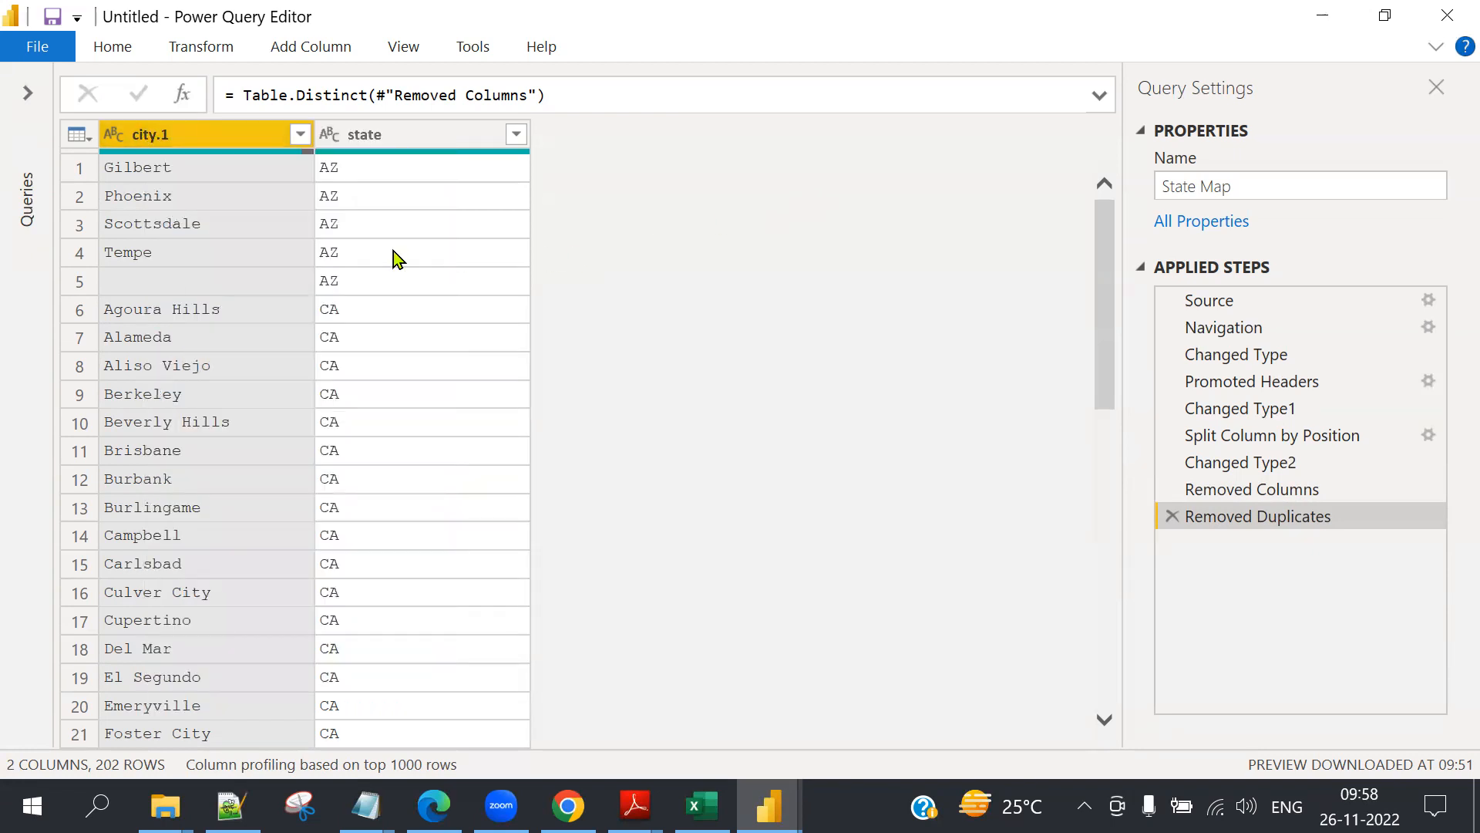
# Filter out the rows with an empty city.1 value in the State Map table.
pyautogui.click(300, 135)
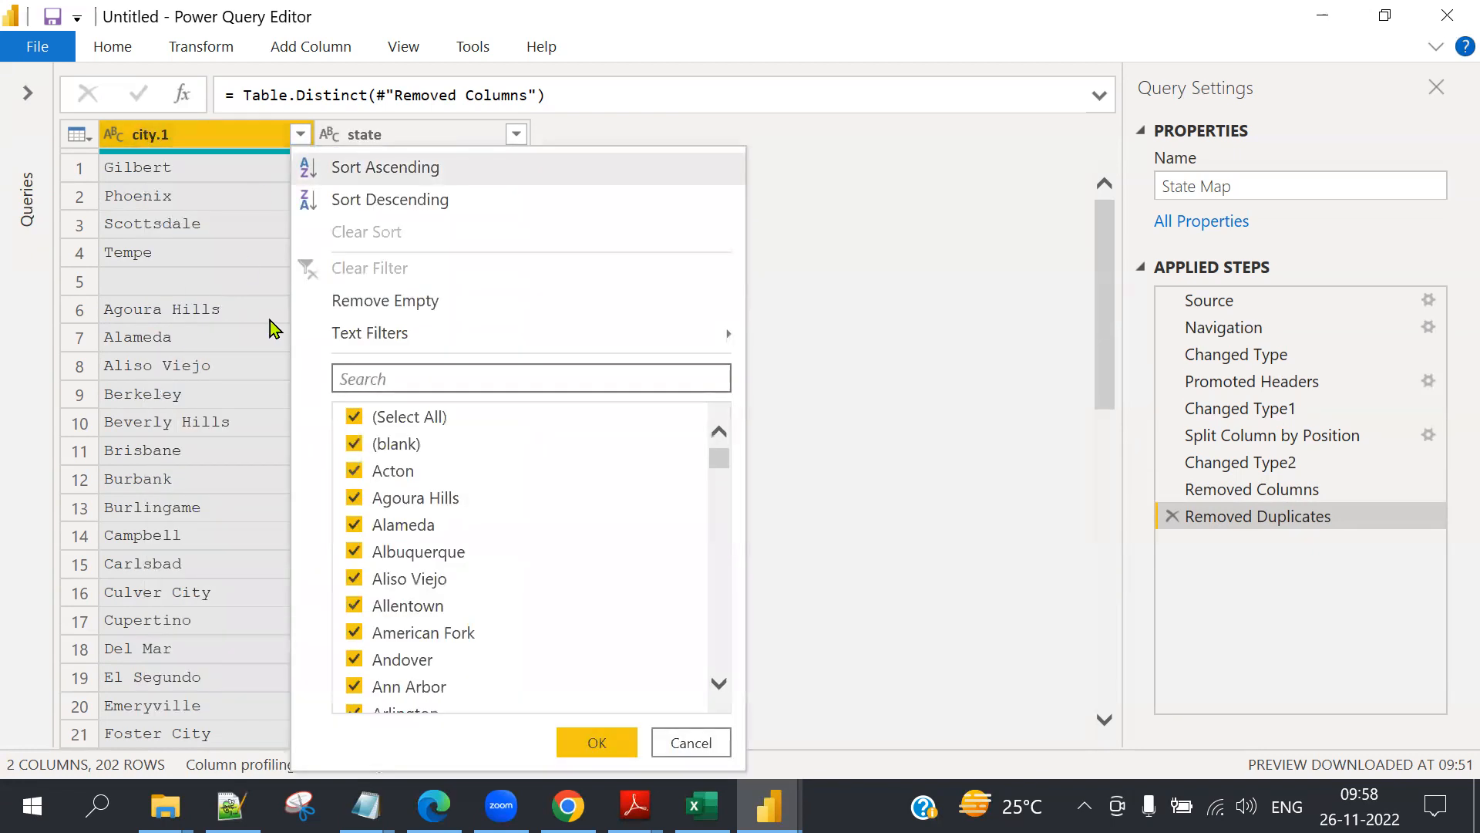
pyautogui.click(404, 300)
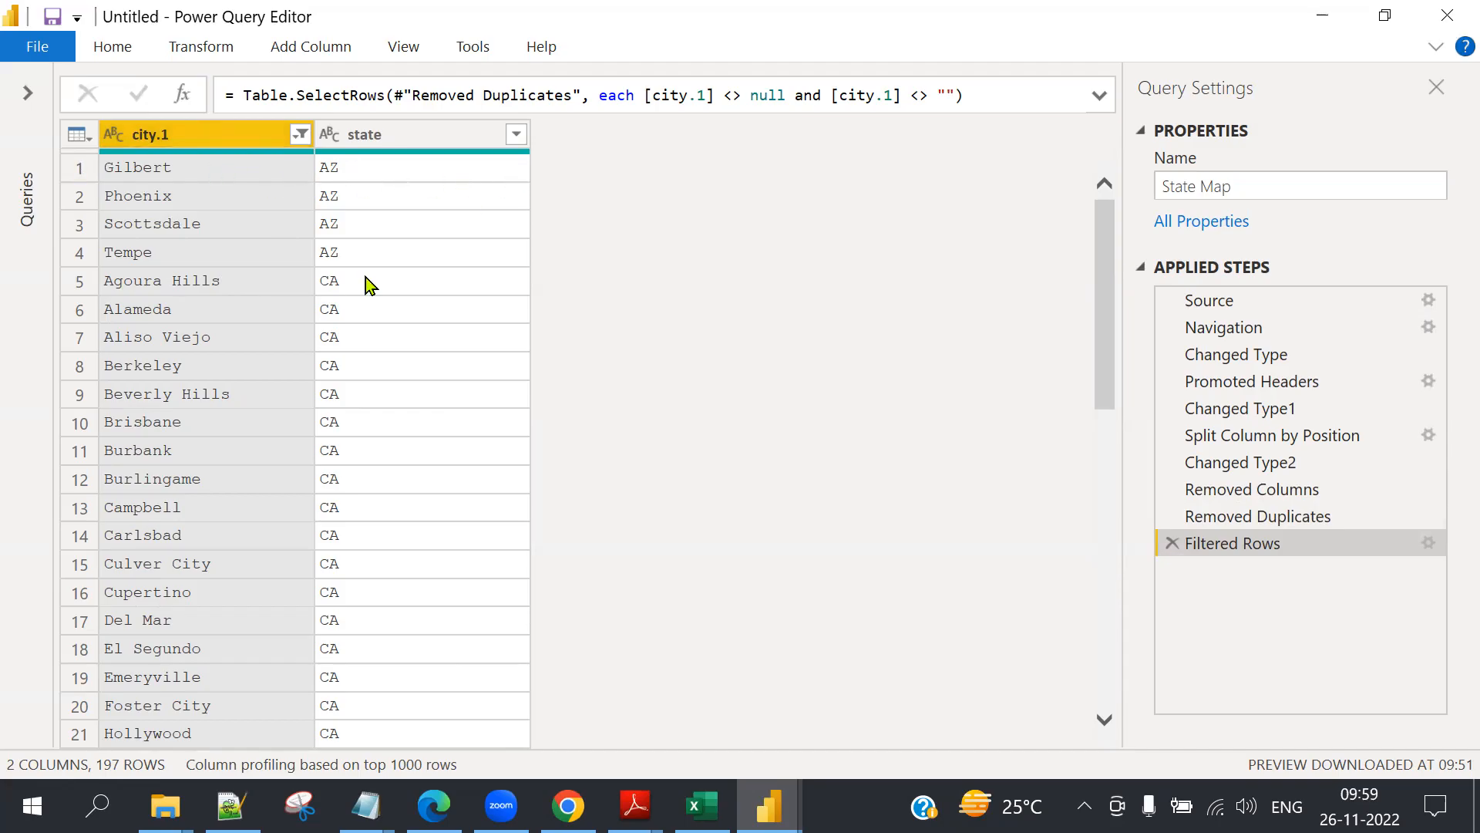
# Check the Funding Data and State Map queries, and apply the changes while closing the Power Query Editor.
pyautogui.click(28, 93)
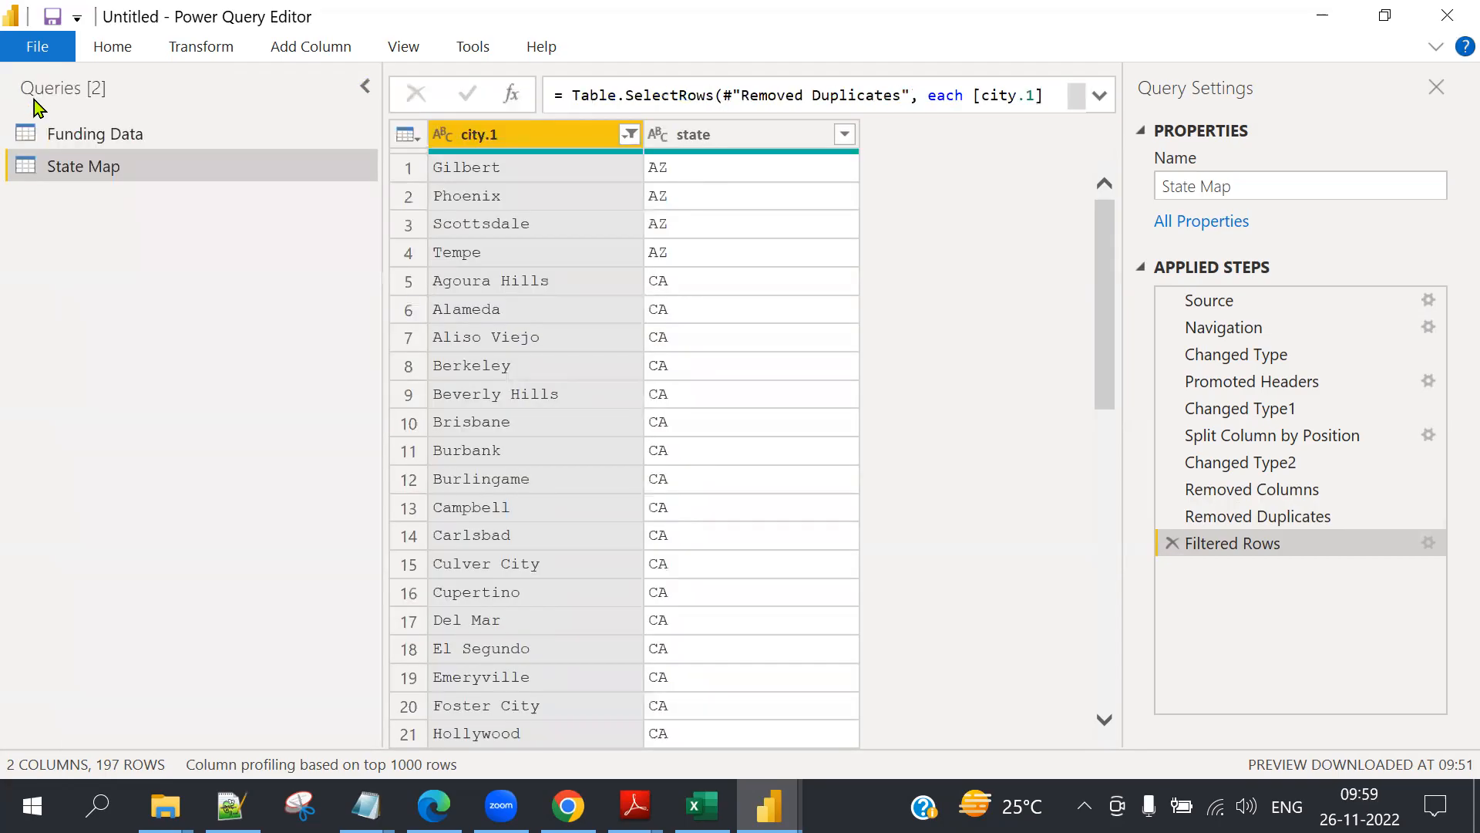
pyautogui.click(134, 140)
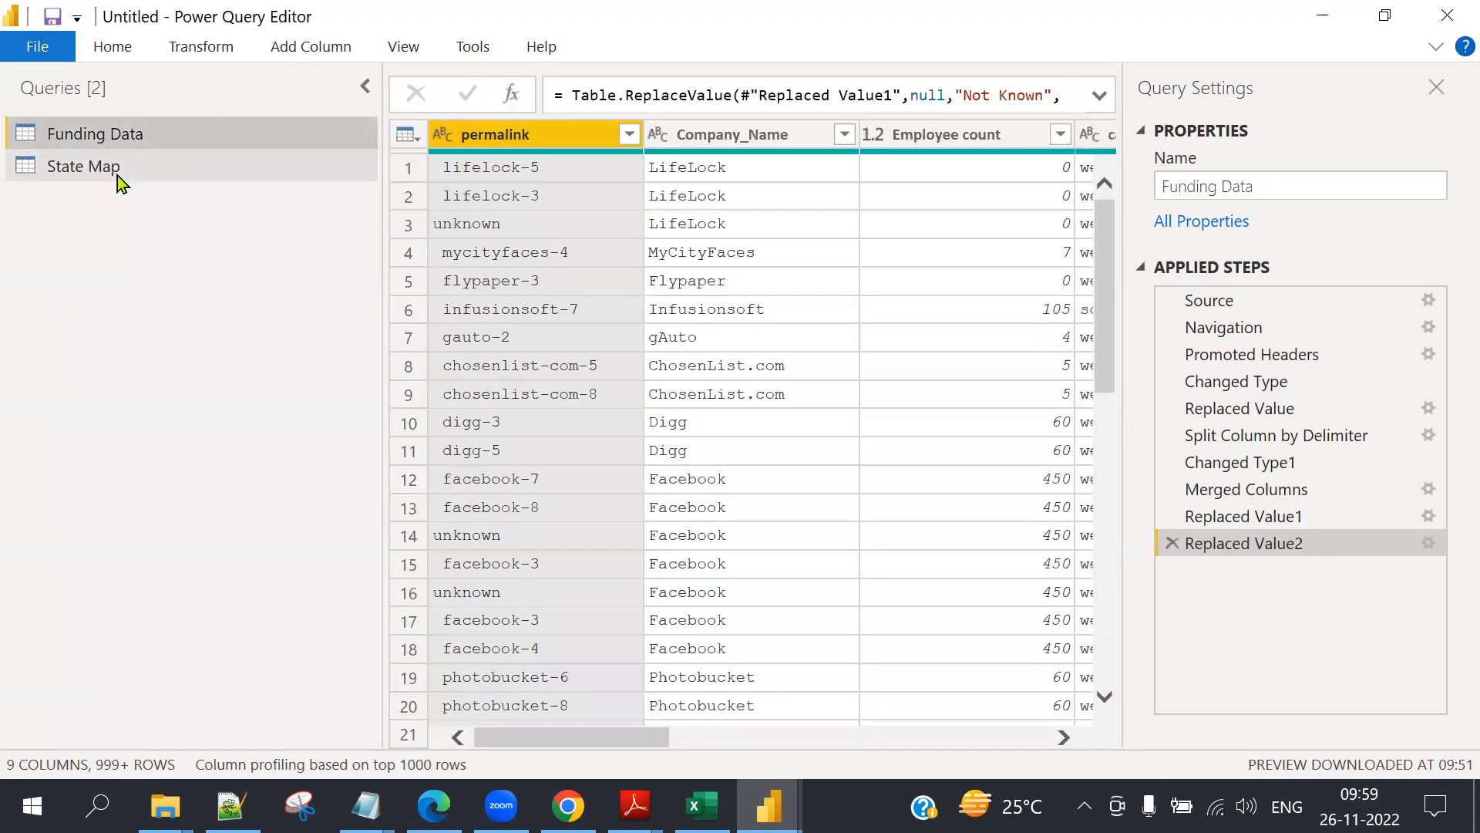
pyautogui.click(116, 176)
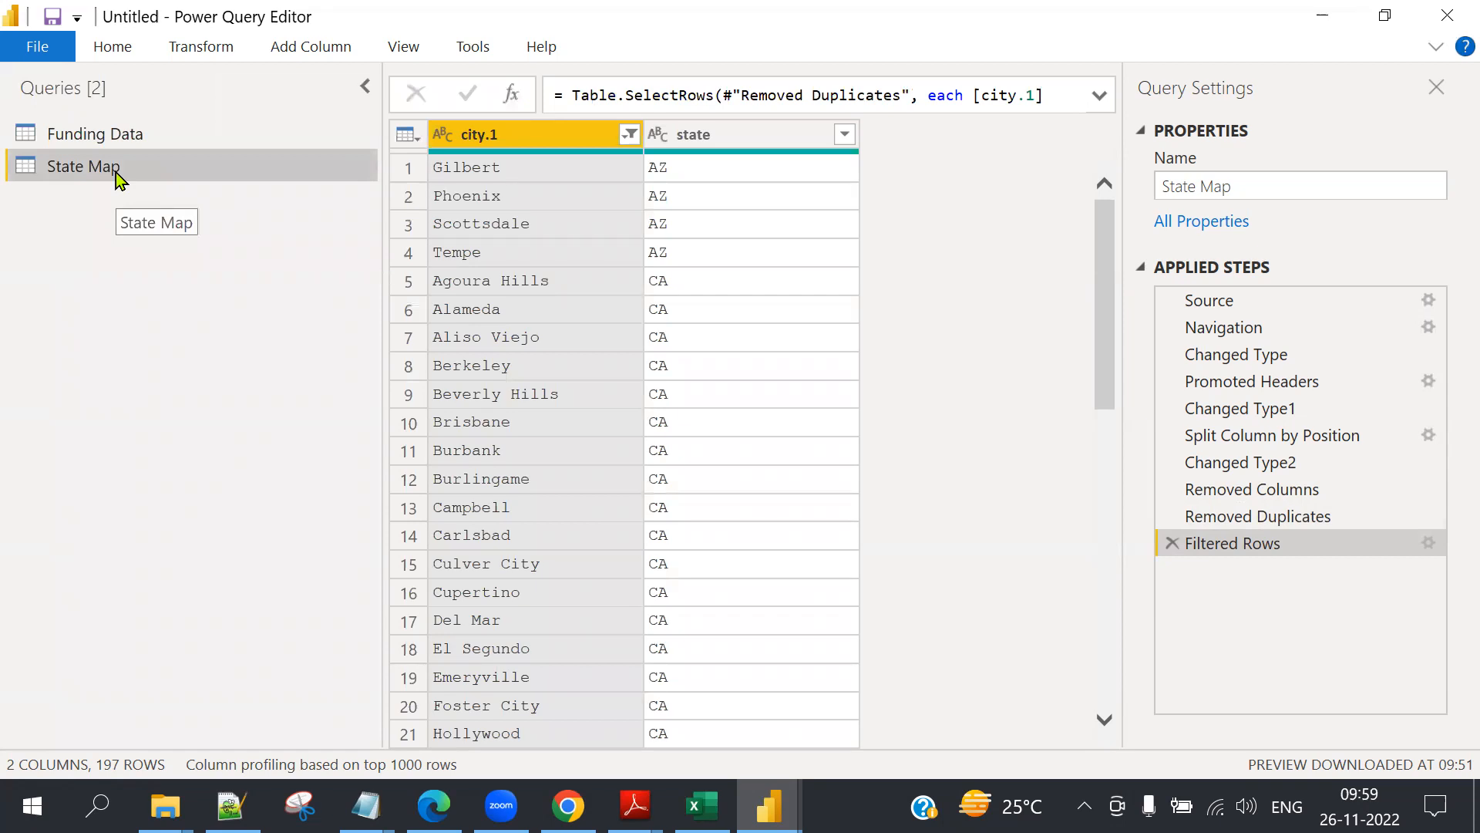
pyautogui.click(114, 47)
pyautogui.click(12, 153)
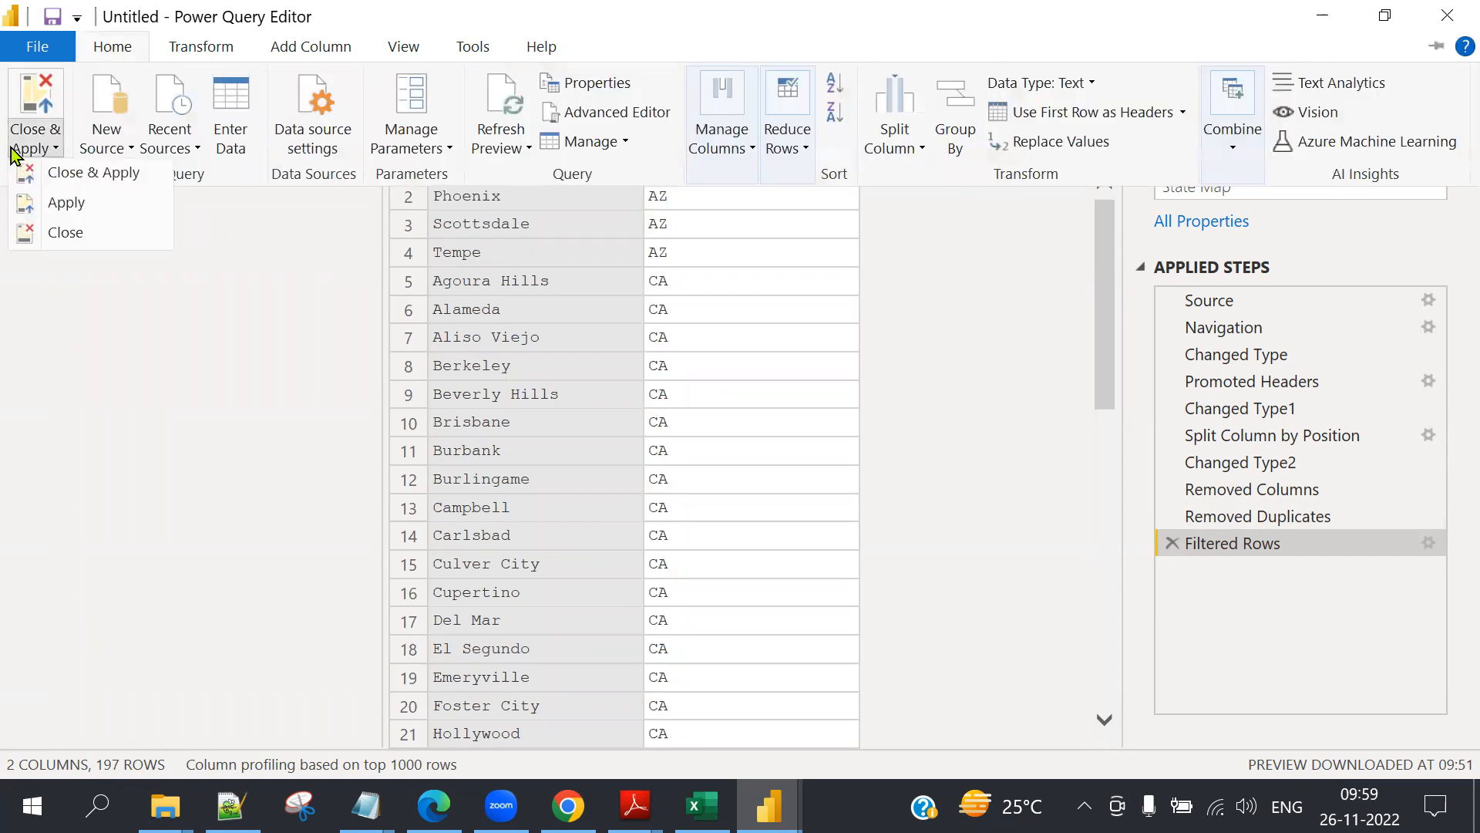
pyautogui.click(65, 177)
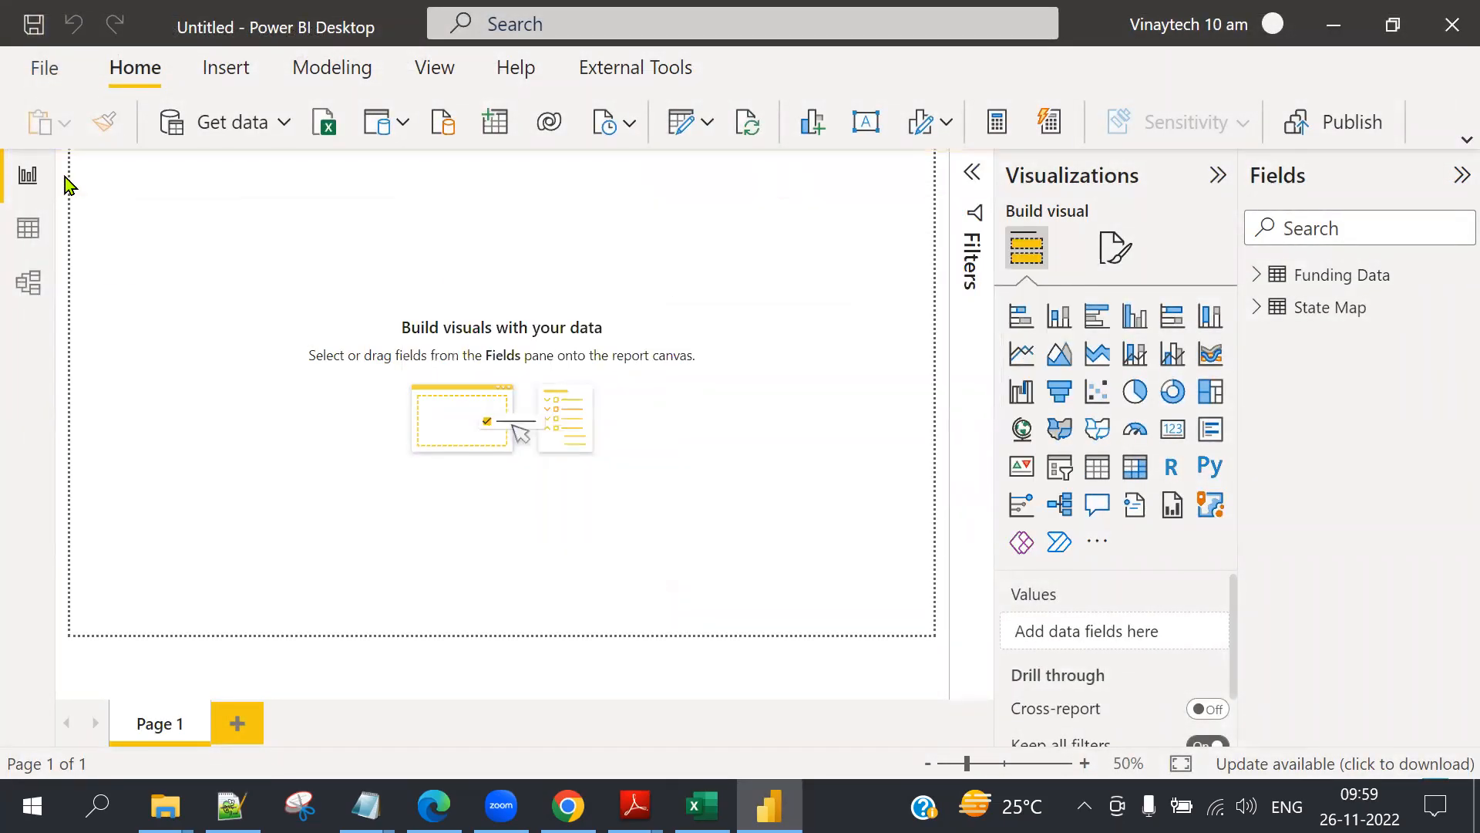
# Show the data model with the side panes collapsed and align the State Map table level with Funding Data.
pyautogui.click(28, 285)
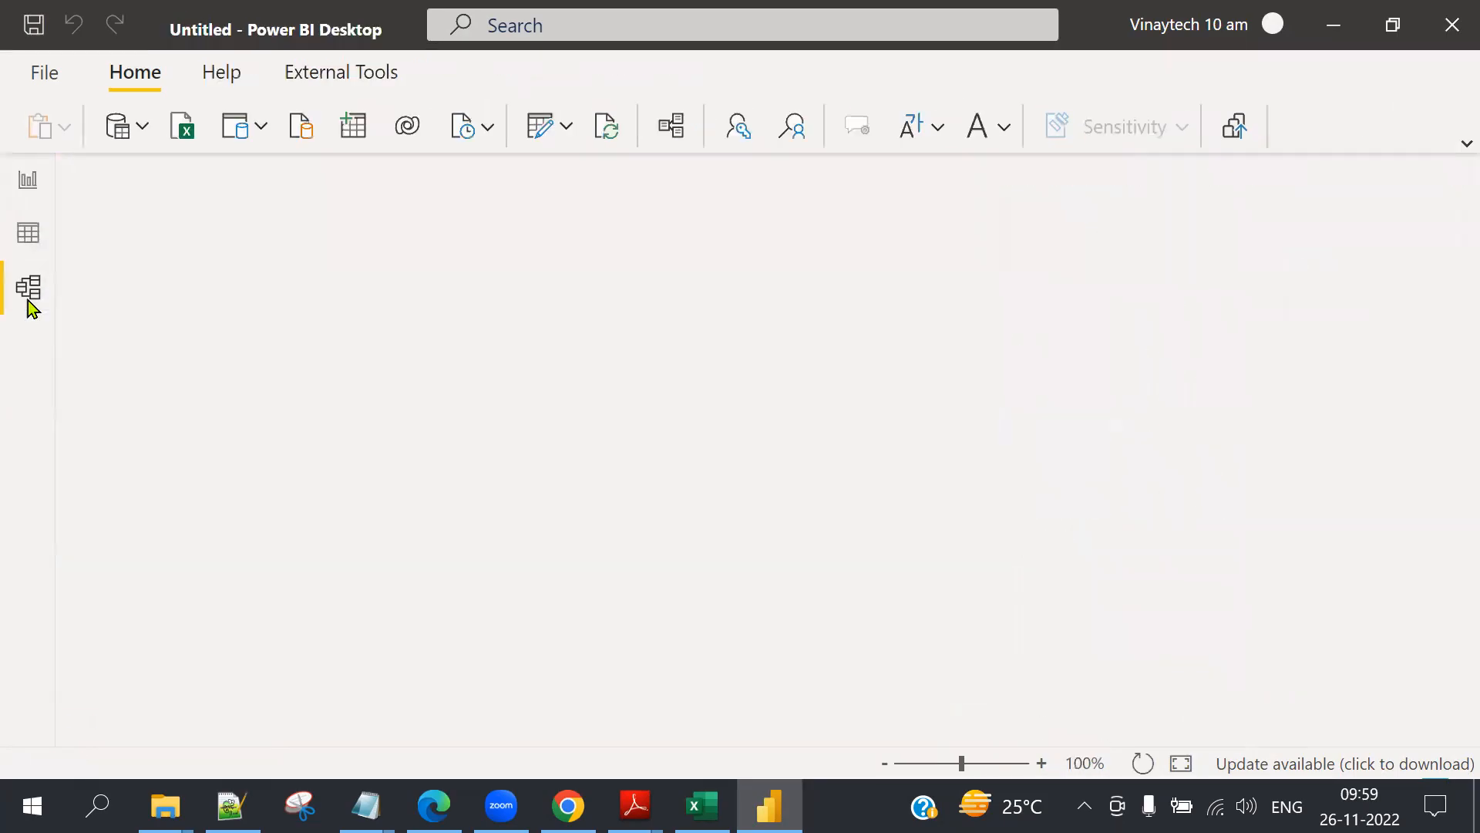
pyautogui.click(1076, 180)
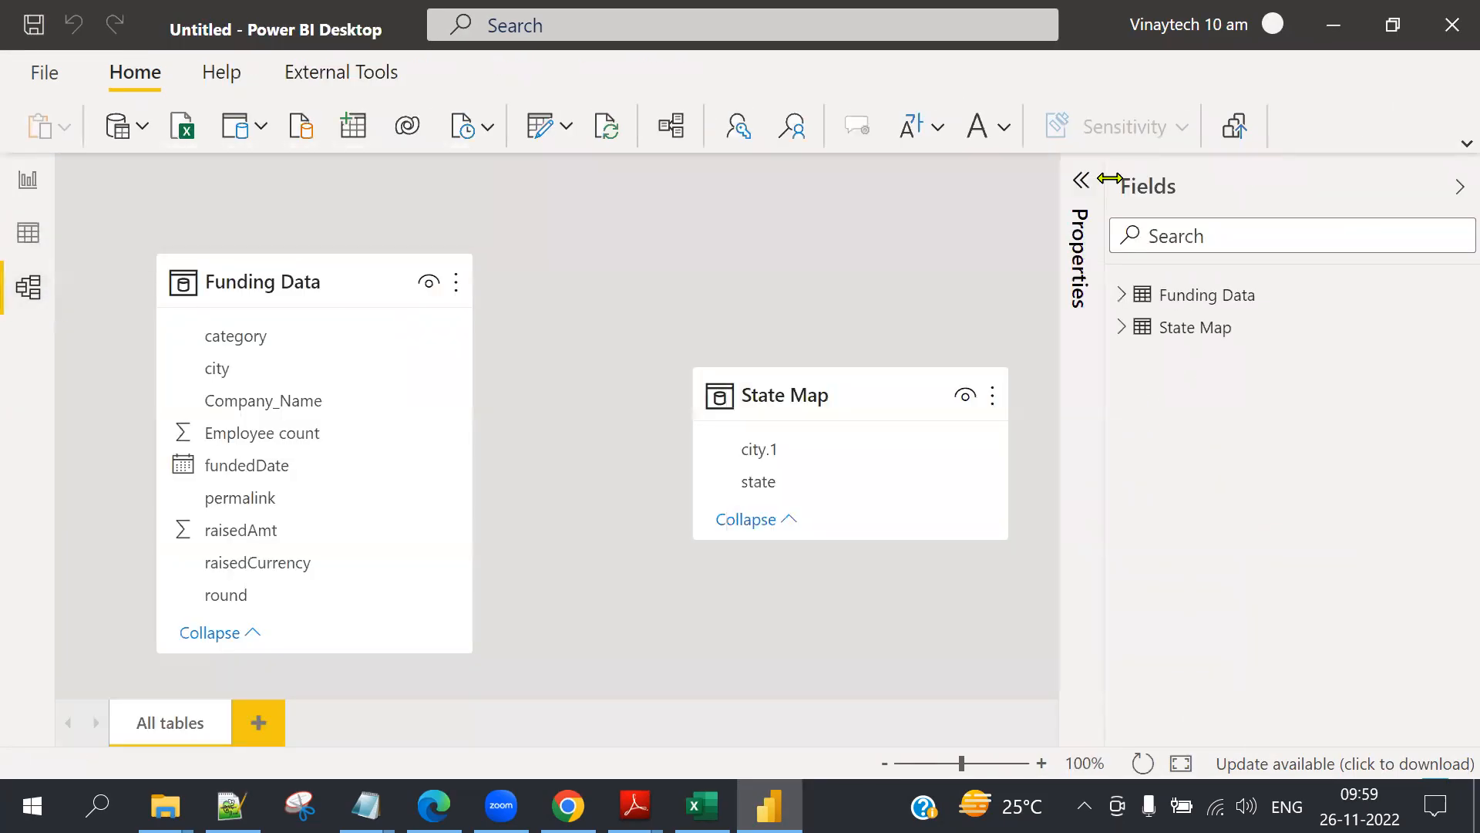
pyautogui.click(1458, 187)
pyautogui.moveTo(840, 395); pyautogui.dragTo(817, 261)
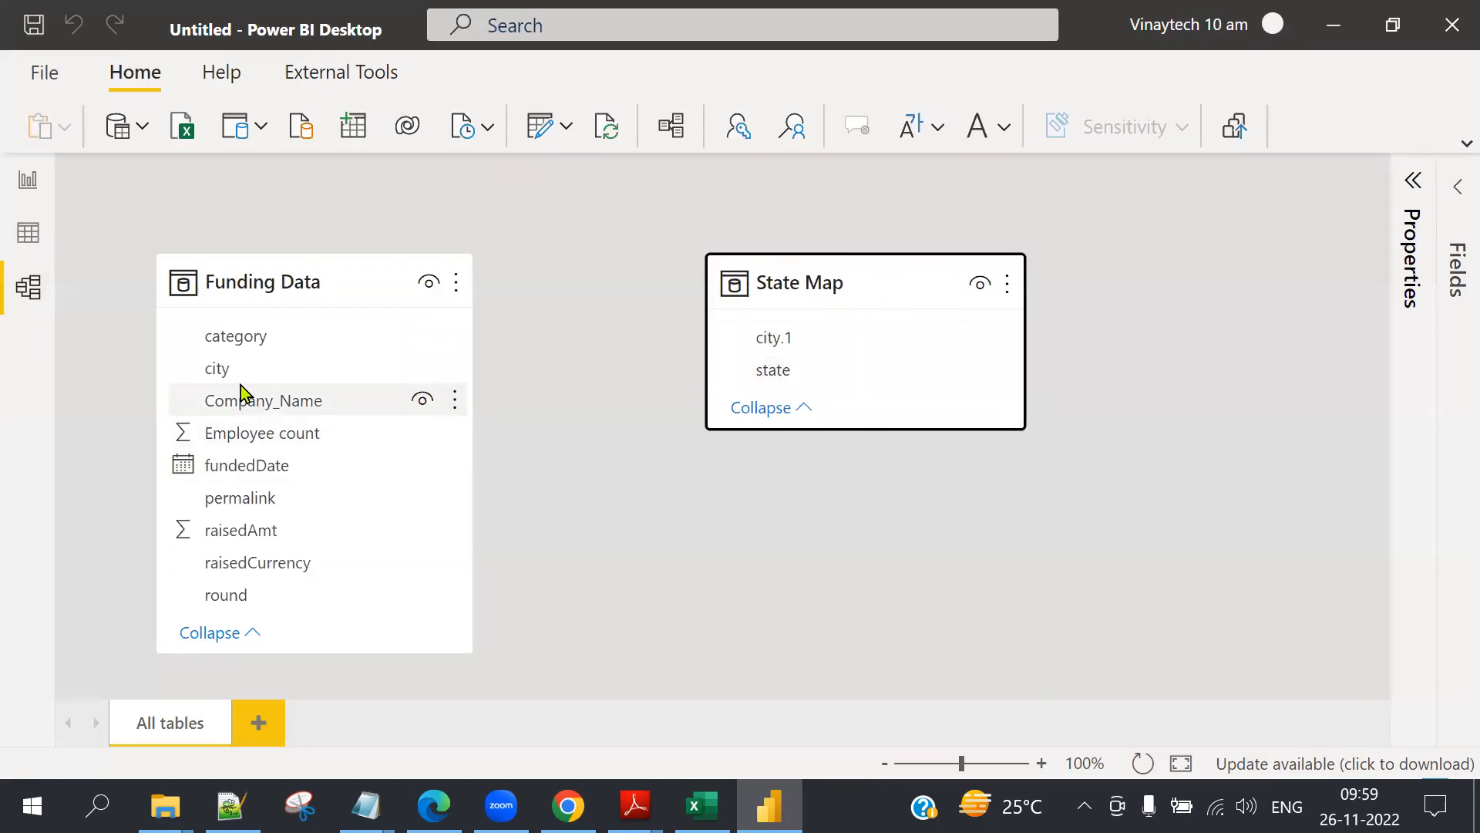
pyautogui.moveTo(795, 344); pyautogui.dragTo(251, 368)
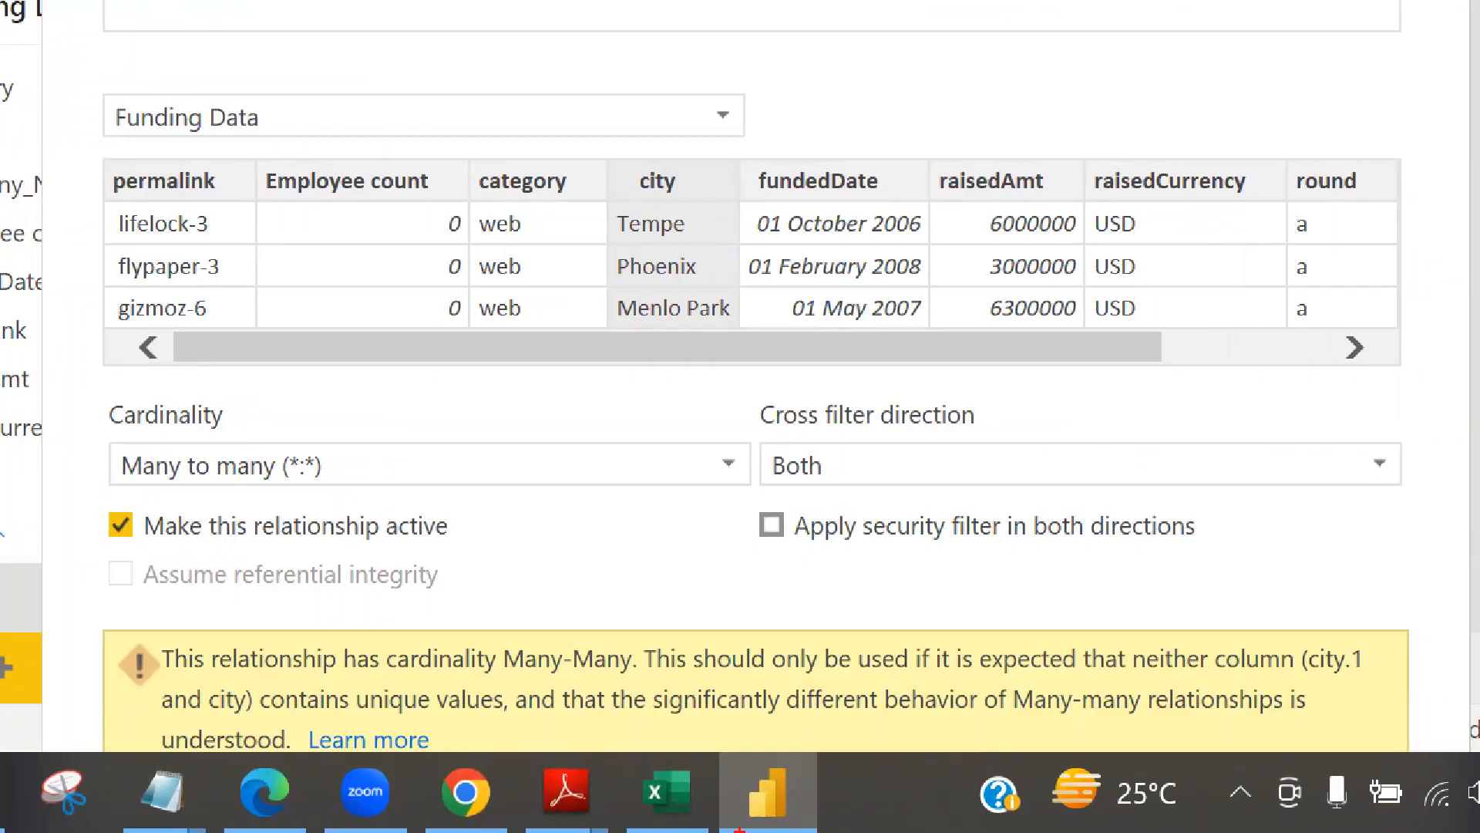
pyautogui.moveTo(293, 419); pyautogui.dragTo(356, 397)
pyautogui.moveTo(383, 472)
pyautogui.mouseDown()
pyautogui.moveTo(371, 457)
pyautogui.moveTo(271, 459)
pyautogui.moveTo(309, 496)
pyautogui.moveTo(373, 462)
pyautogui.mouseUp()
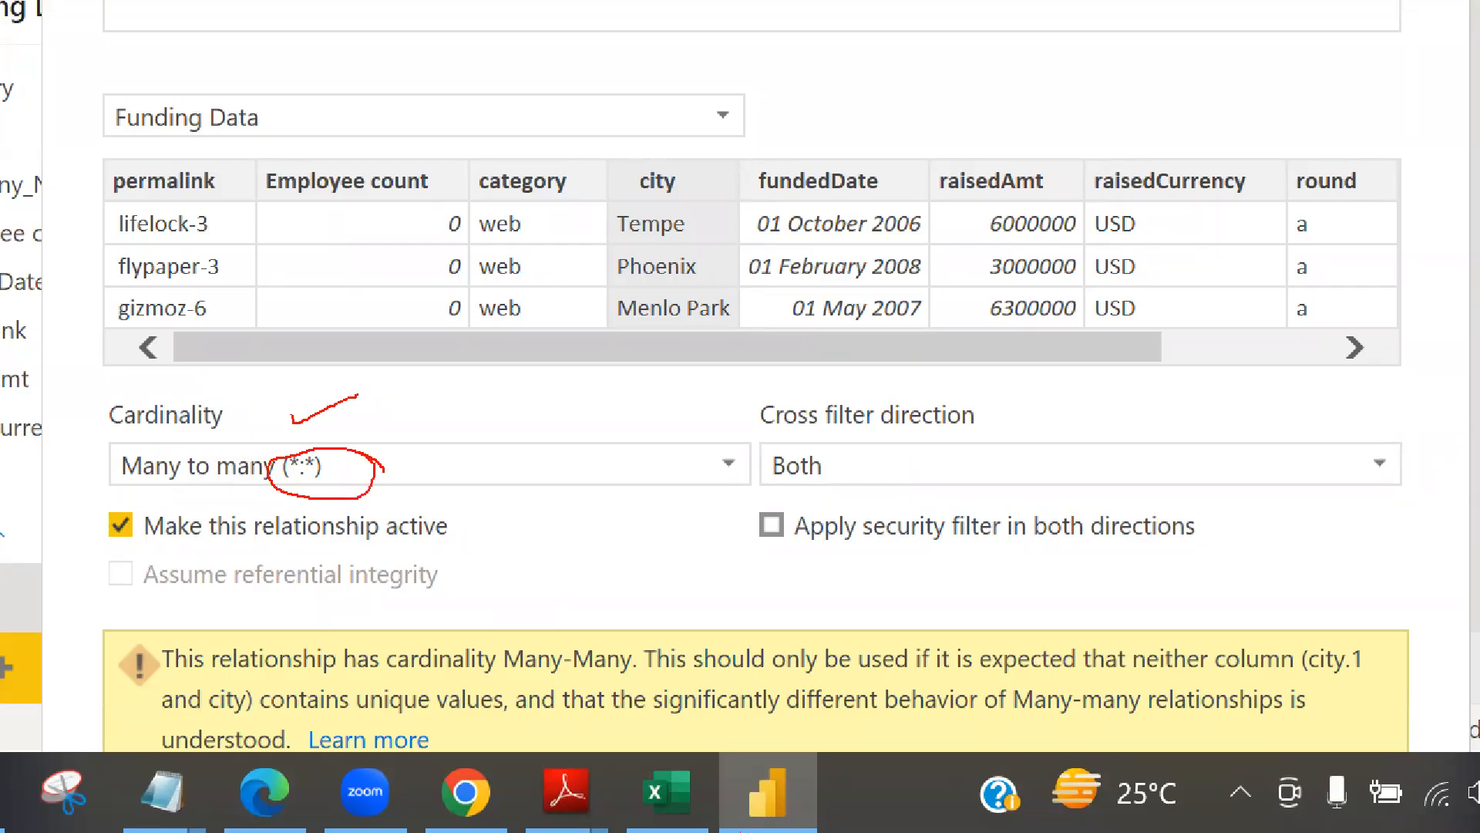
pyautogui.moveTo(176, 686); pyautogui.dragTo(1430, 682)
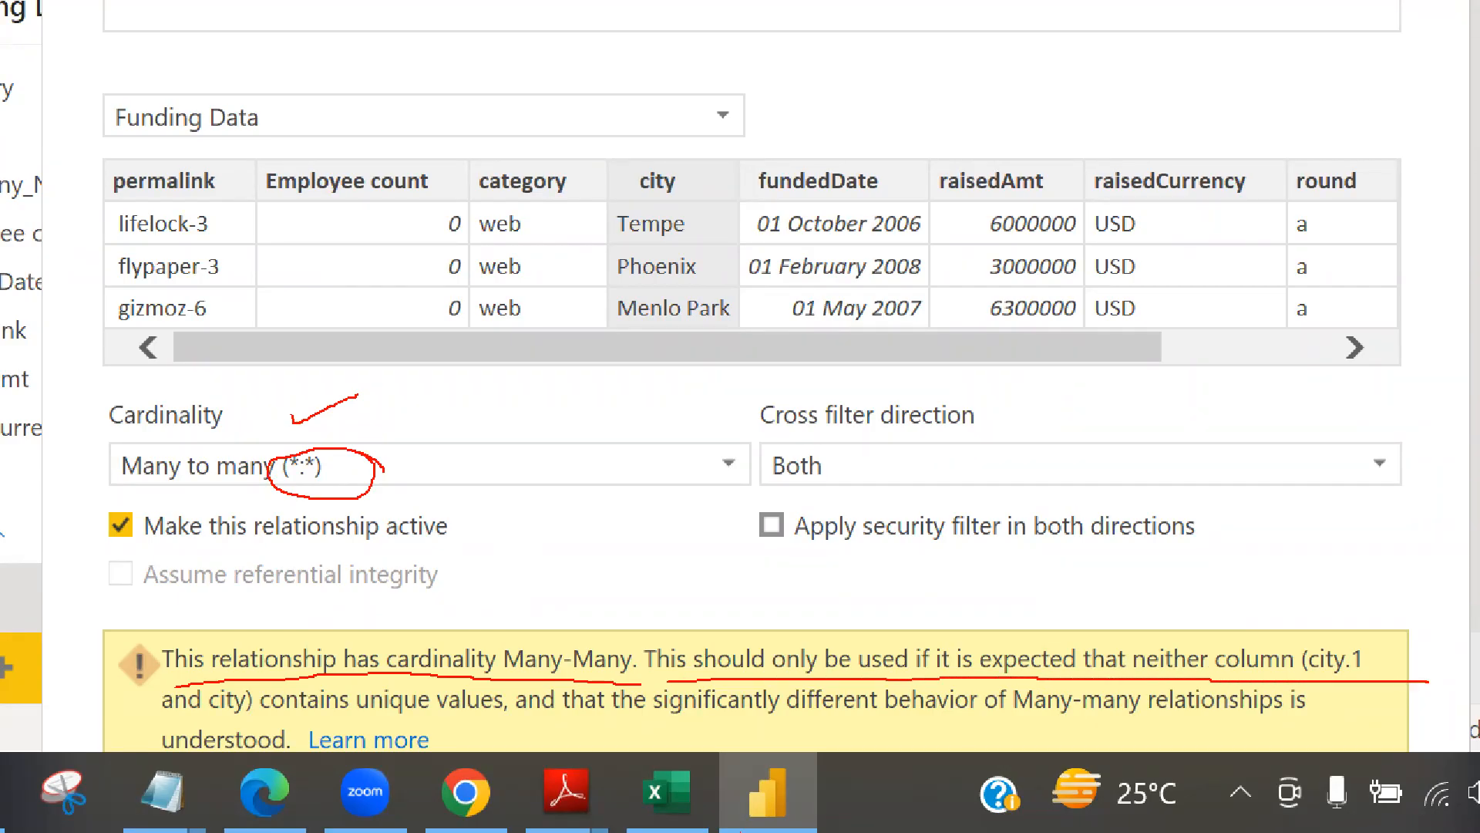
pyautogui.moveTo(248, 711); pyautogui.dragTo(491, 720)
pyautogui.moveTo(577, 721); pyautogui.dragTo(1242, 711)
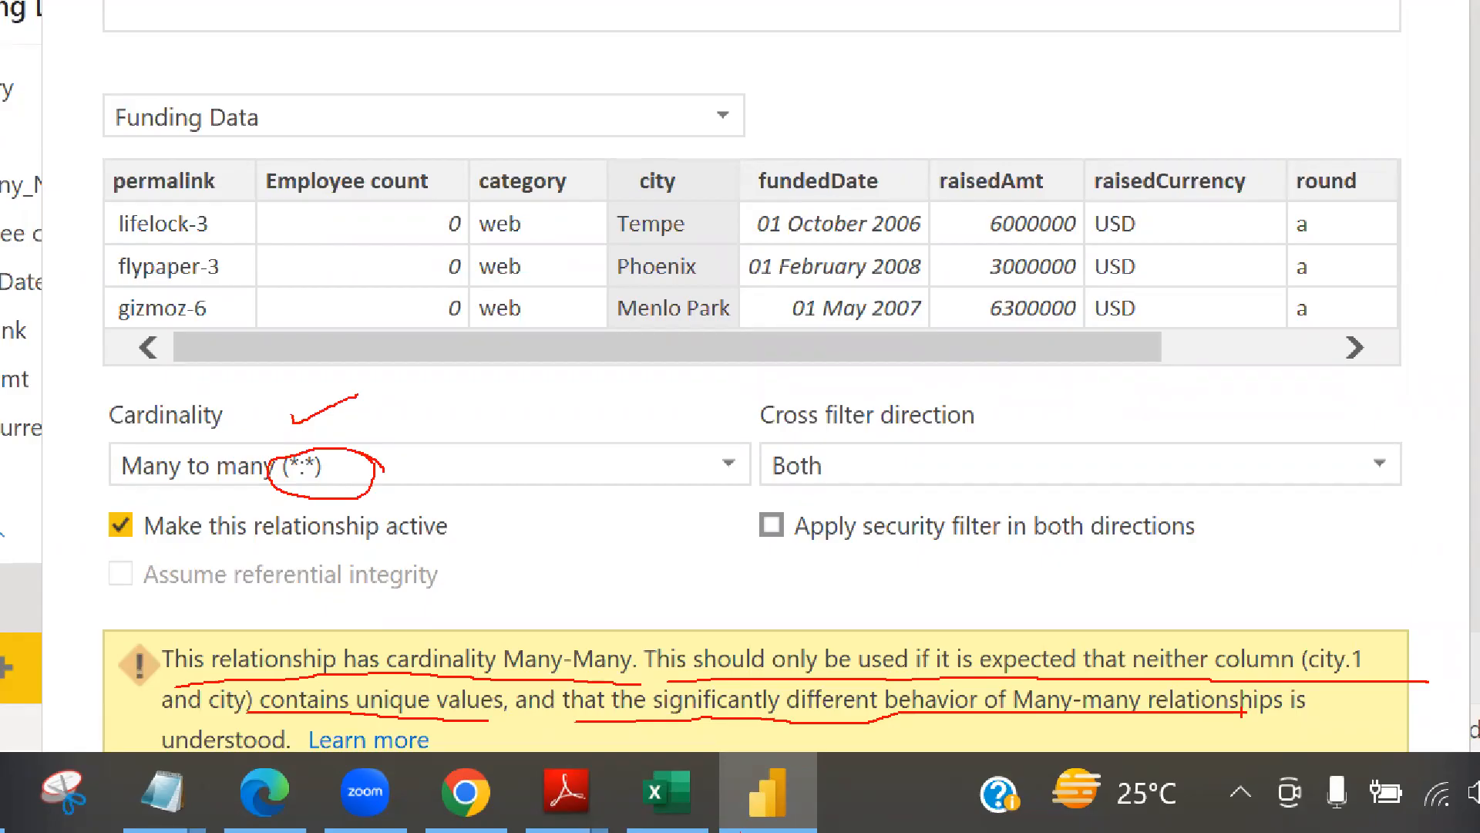
pyautogui.moveTo(93, 626)
pyautogui.mouseDown()
pyautogui.moveTo(139, 634)
pyautogui.moveTo(140, 710)
pyautogui.moveTo(35, 609)
pyautogui.mouseUp()
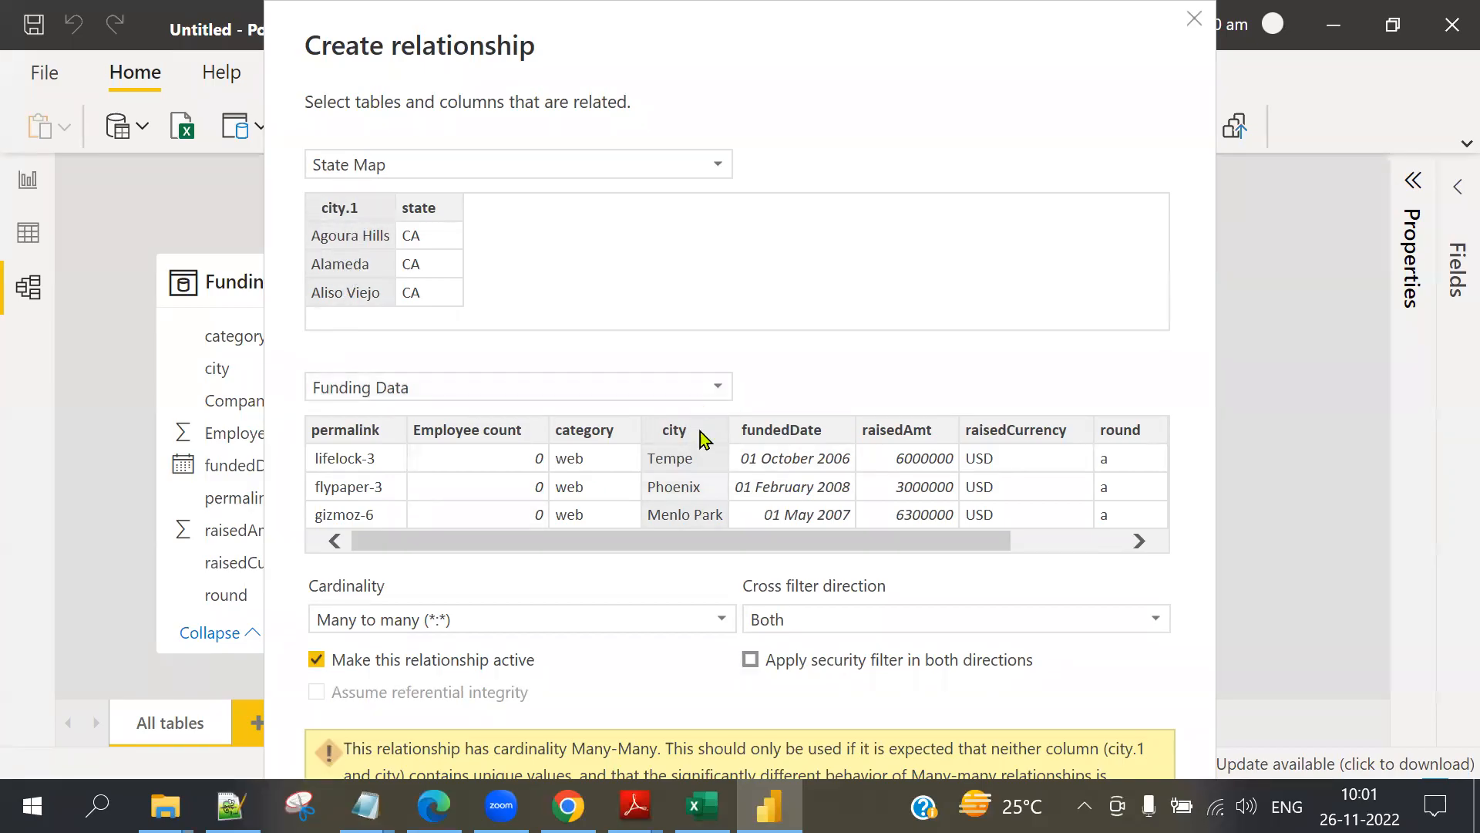
pyautogui.hotkey('ctrl', '2')
pyautogui.moveTo(343, 256)
pyautogui.mouseDown()
pyautogui.moveTo(340, 285)
pyautogui.moveTo(445, 248)
pyautogui.mouseUp()
pyautogui.moveTo(657, 366); pyautogui.dragTo(656, 418)
pyautogui.moveTo(659, 367); pyautogui.dragTo(786, 403)
pyautogui.moveTo(478, 267); pyautogui.dragTo(662, 389)
pyautogui.moveTo(572, 327)
pyautogui.mouseDown()
pyautogui.moveTo(592, 308)
pyautogui.moveTo(755, 347)
pyautogui.mouseUp()
pyautogui.moveTo(672, 303); pyautogui.dragTo(710, 314)
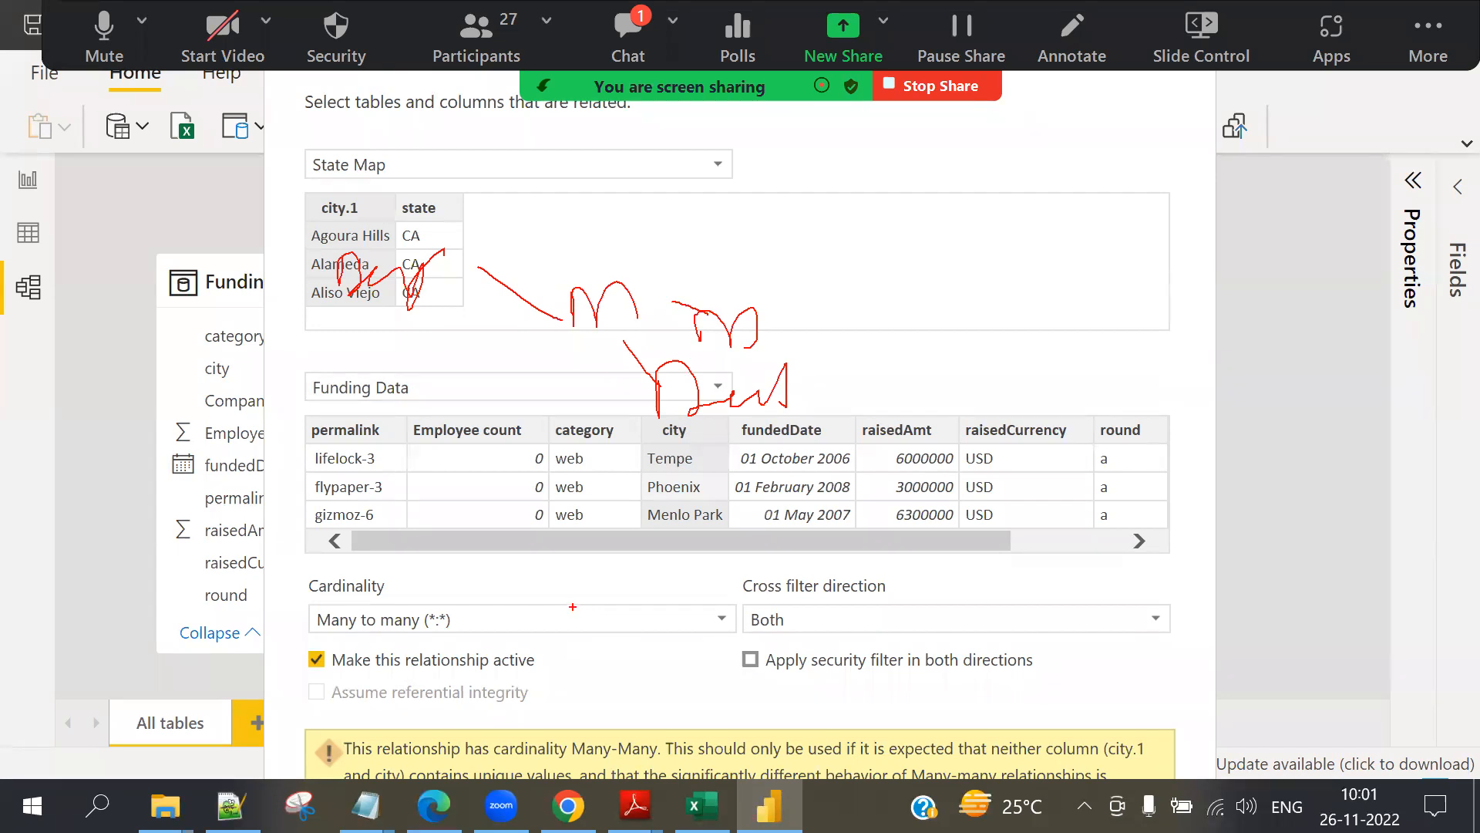
pyautogui.moveTo(495, 546); pyautogui.dragTo(404, 602)
pyautogui.moveTo(657, 626); pyautogui.dragTo(802, 586)
pyautogui.press('Escape')
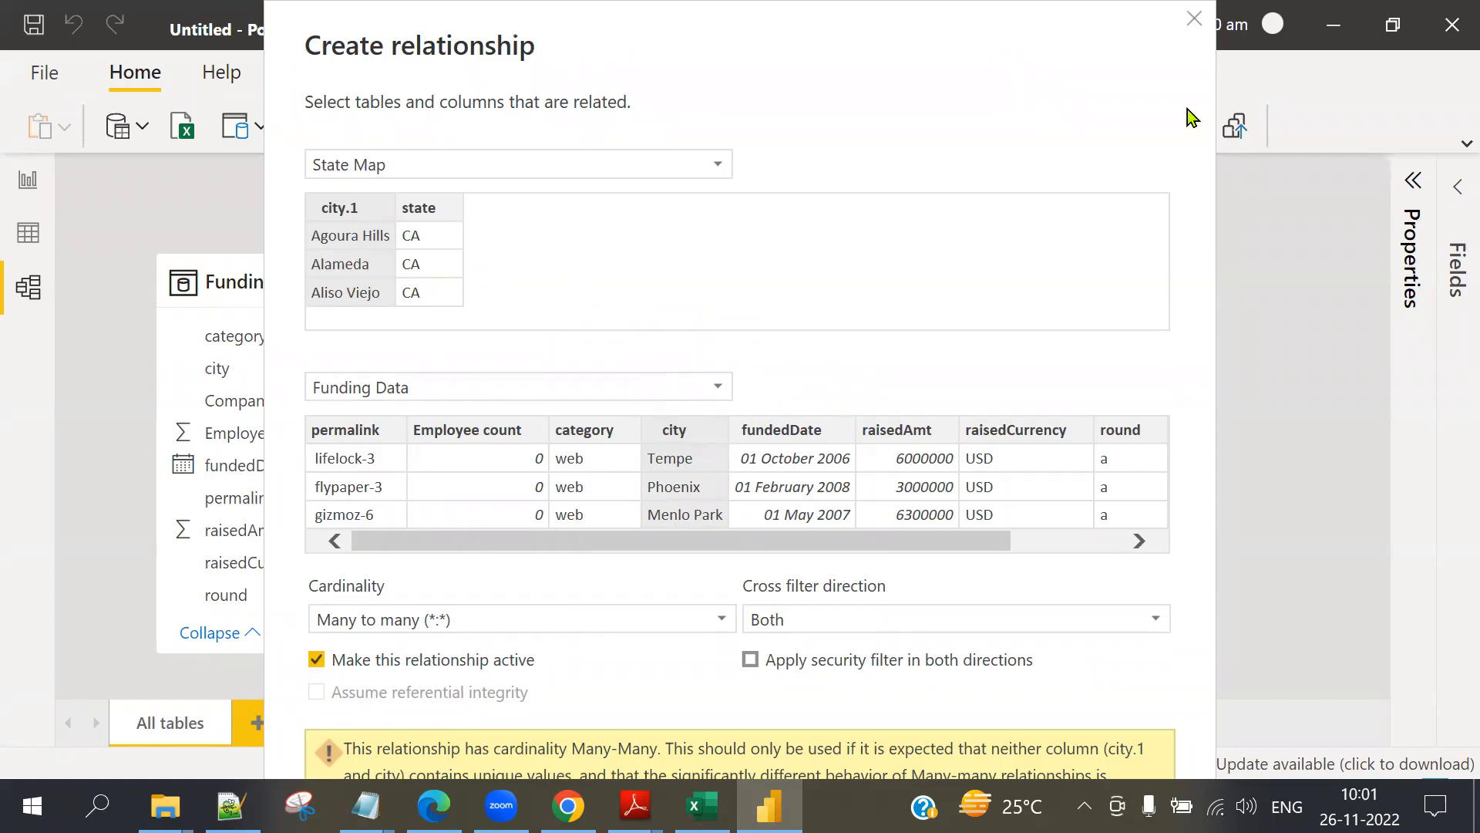
pyautogui.click(1194, 17)
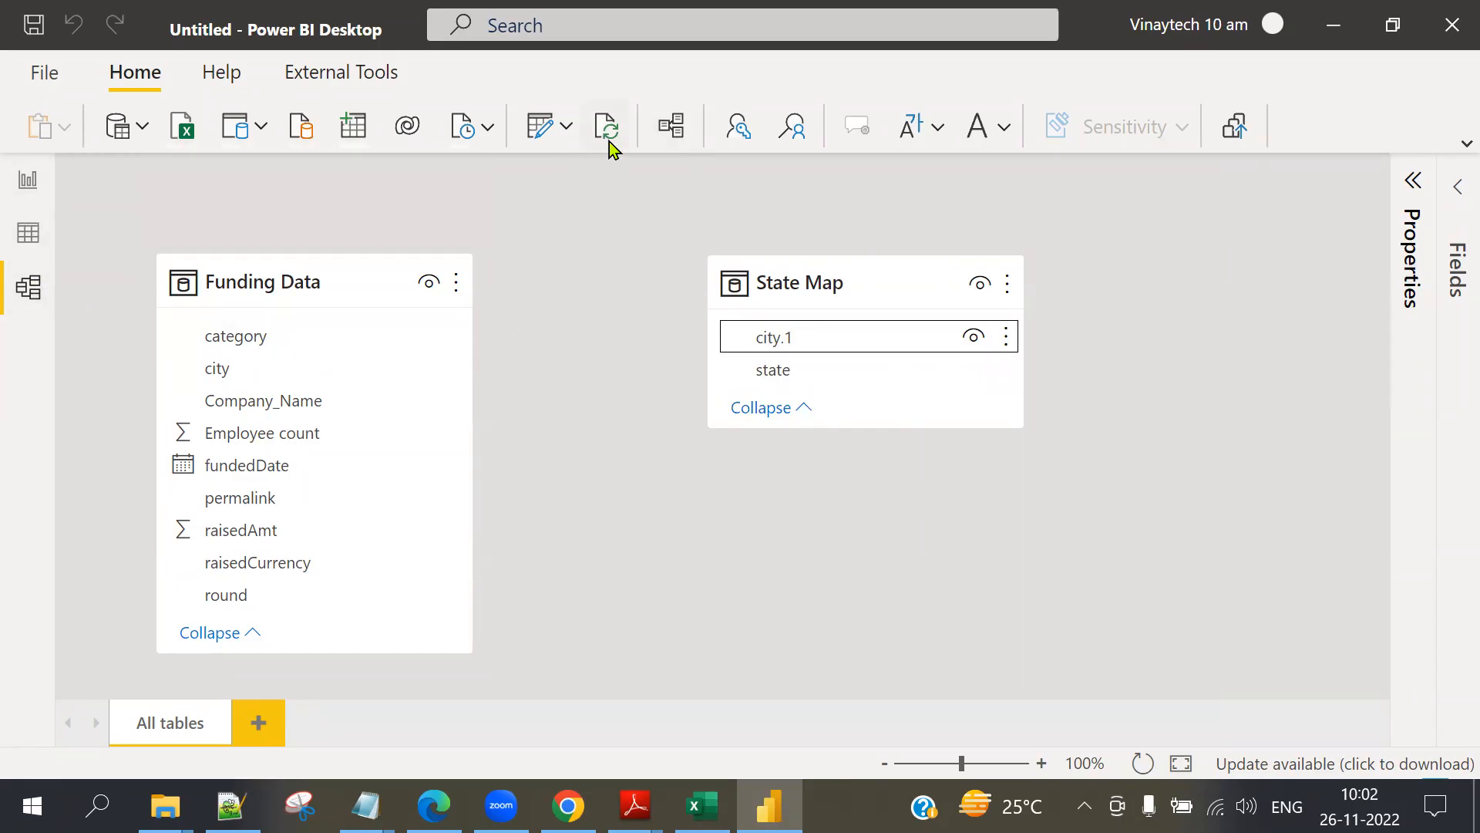
# Return to the report view and reopen the data in the Power Query Editor.
pyautogui.click(23, 182)
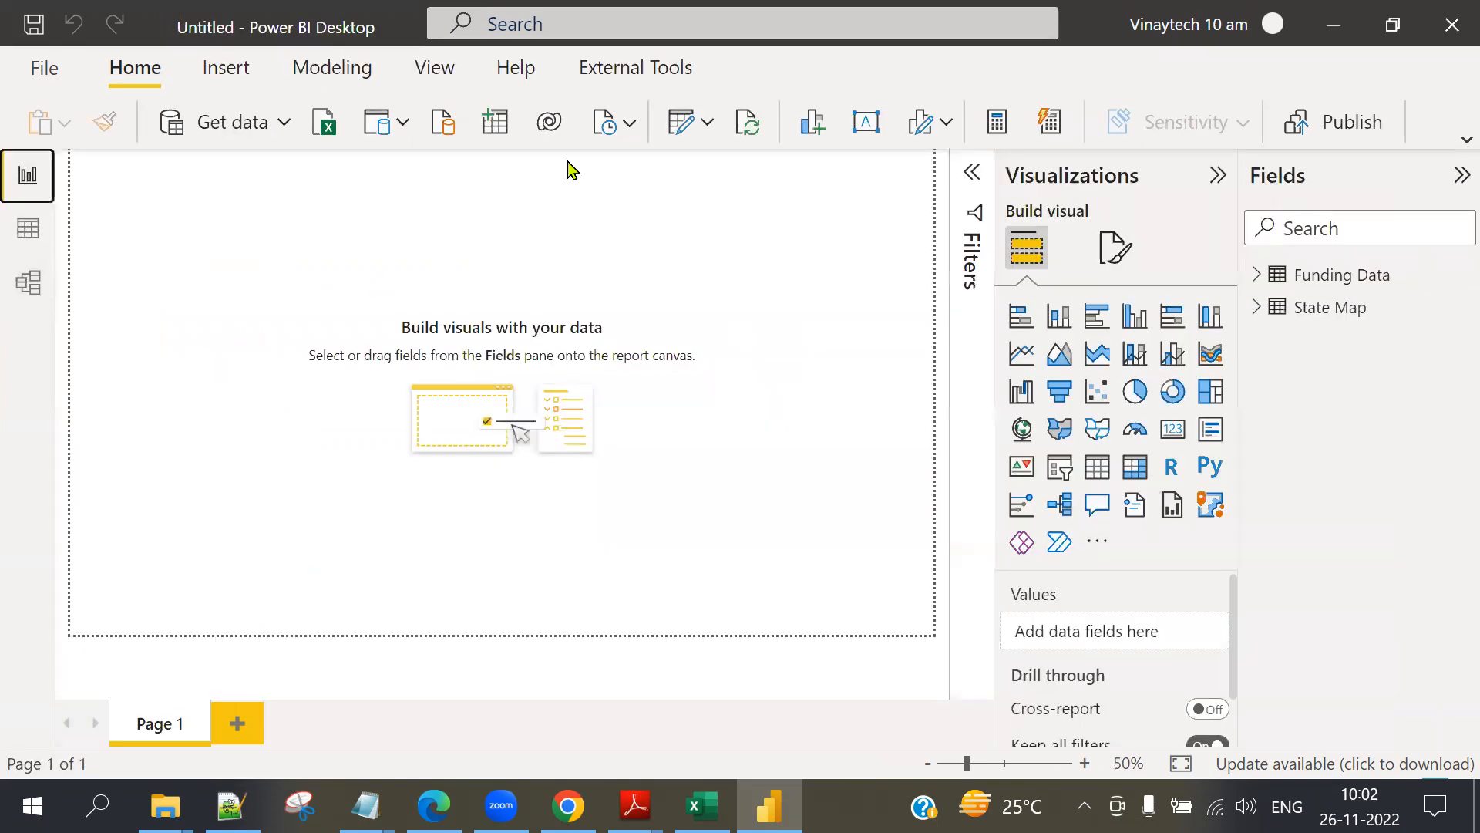
pyautogui.click(707, 122)
pyautogui.click(728, 173)
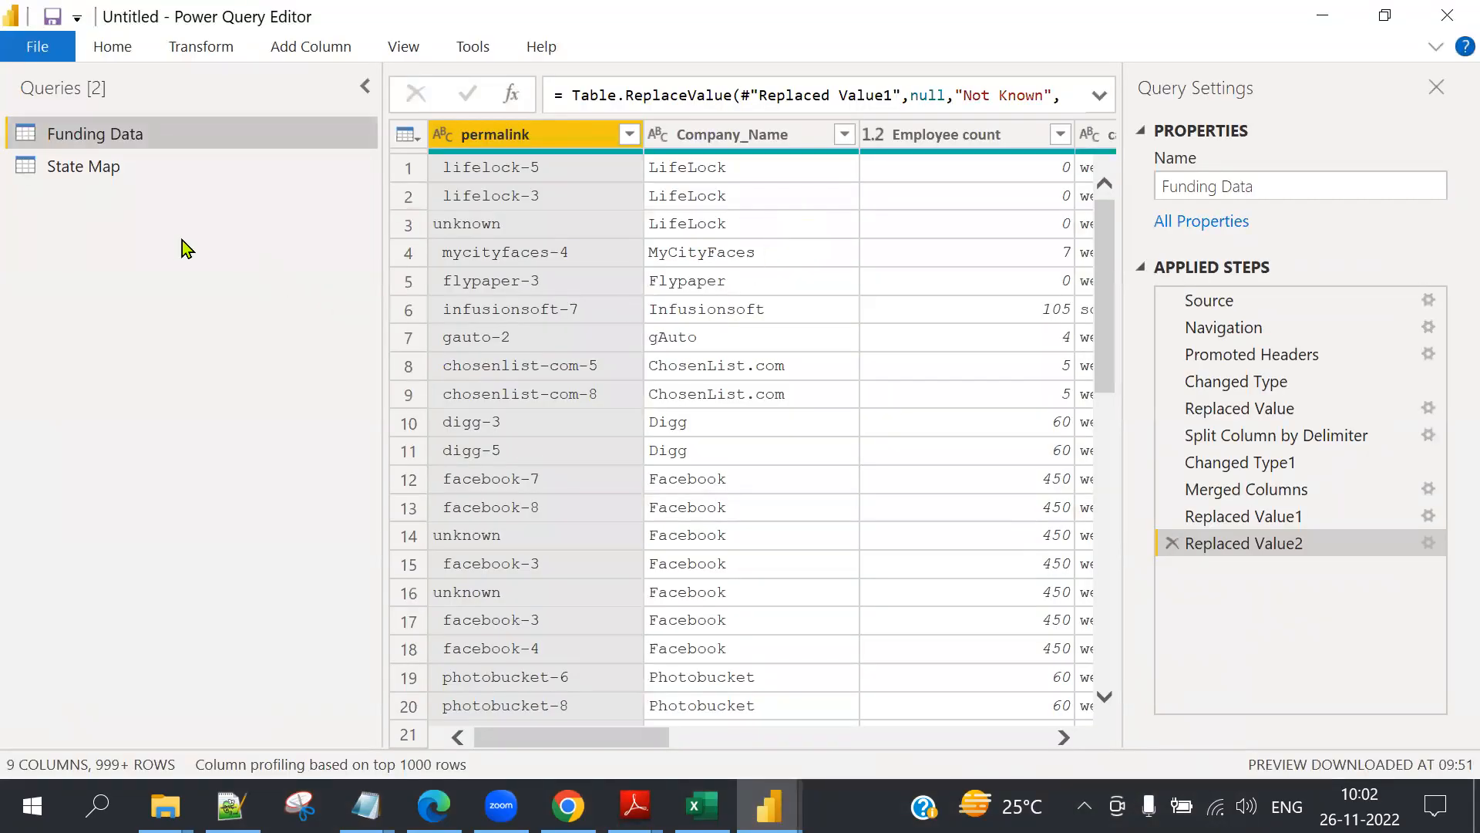
pyautogui.click(97, 167)
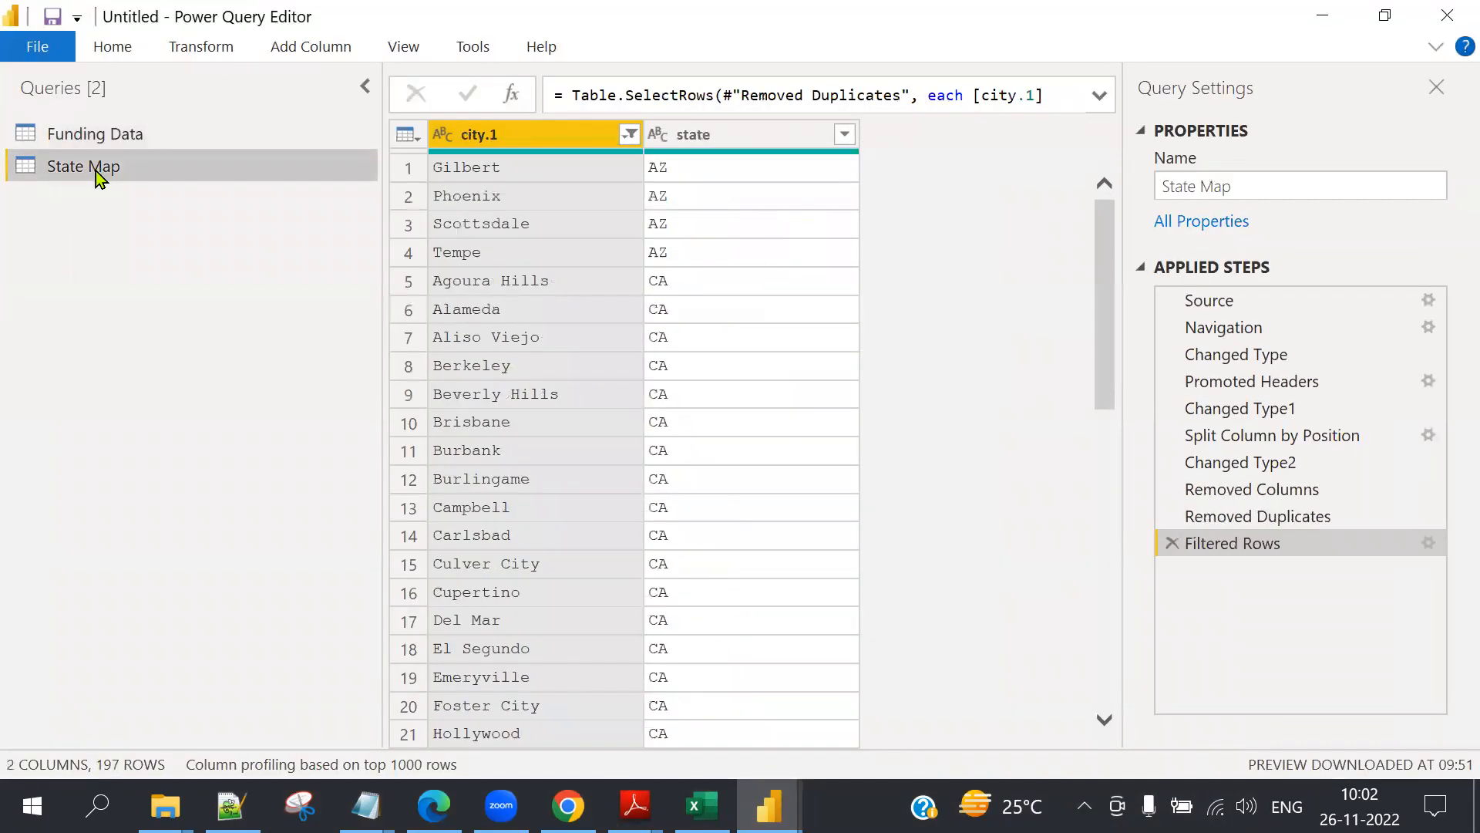
pyautogui.rightClick(95, 170)
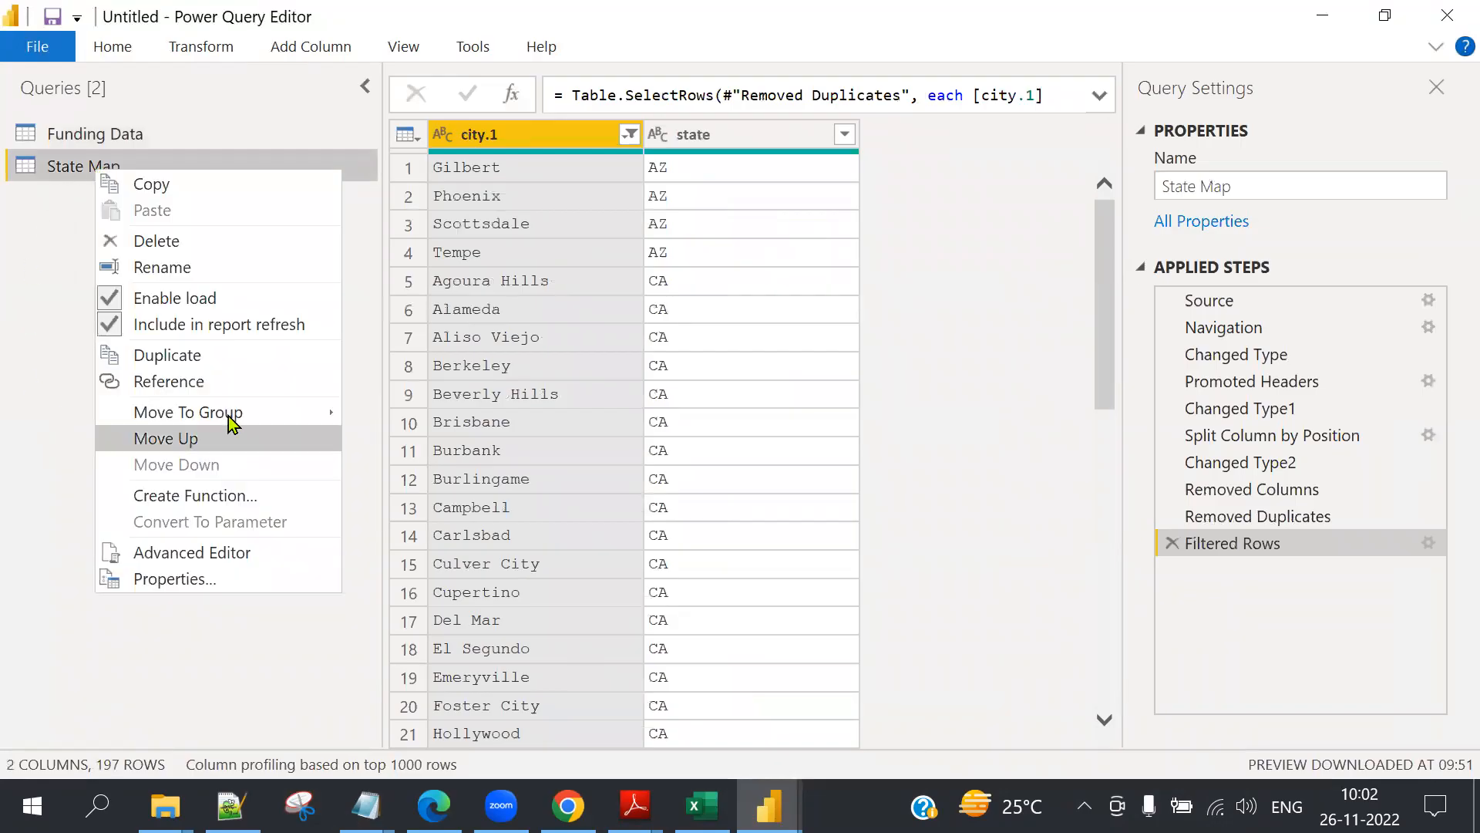
pyautogui.click(170, 356)
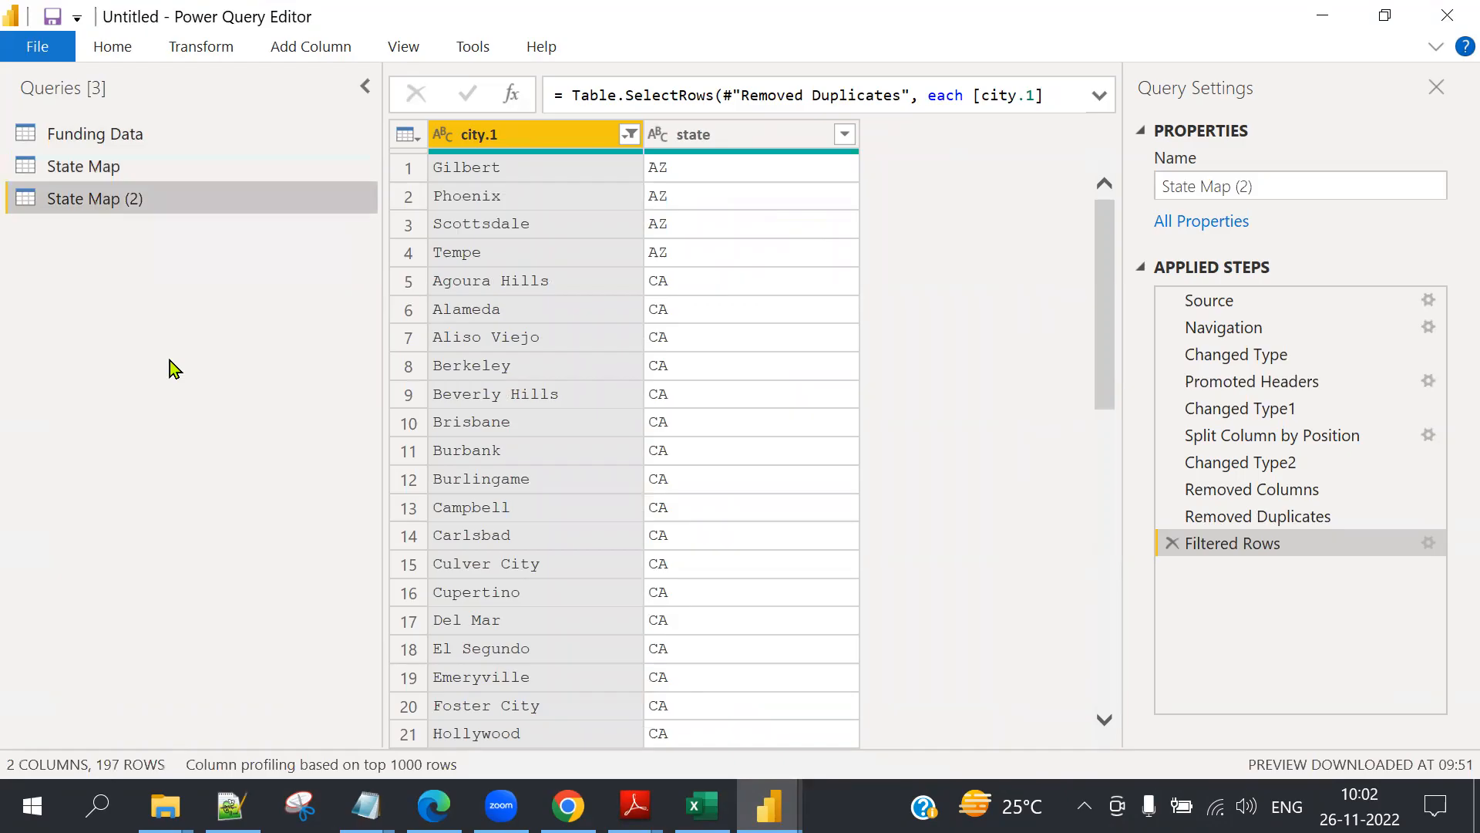
pyautogui.rightClick(108, 205)
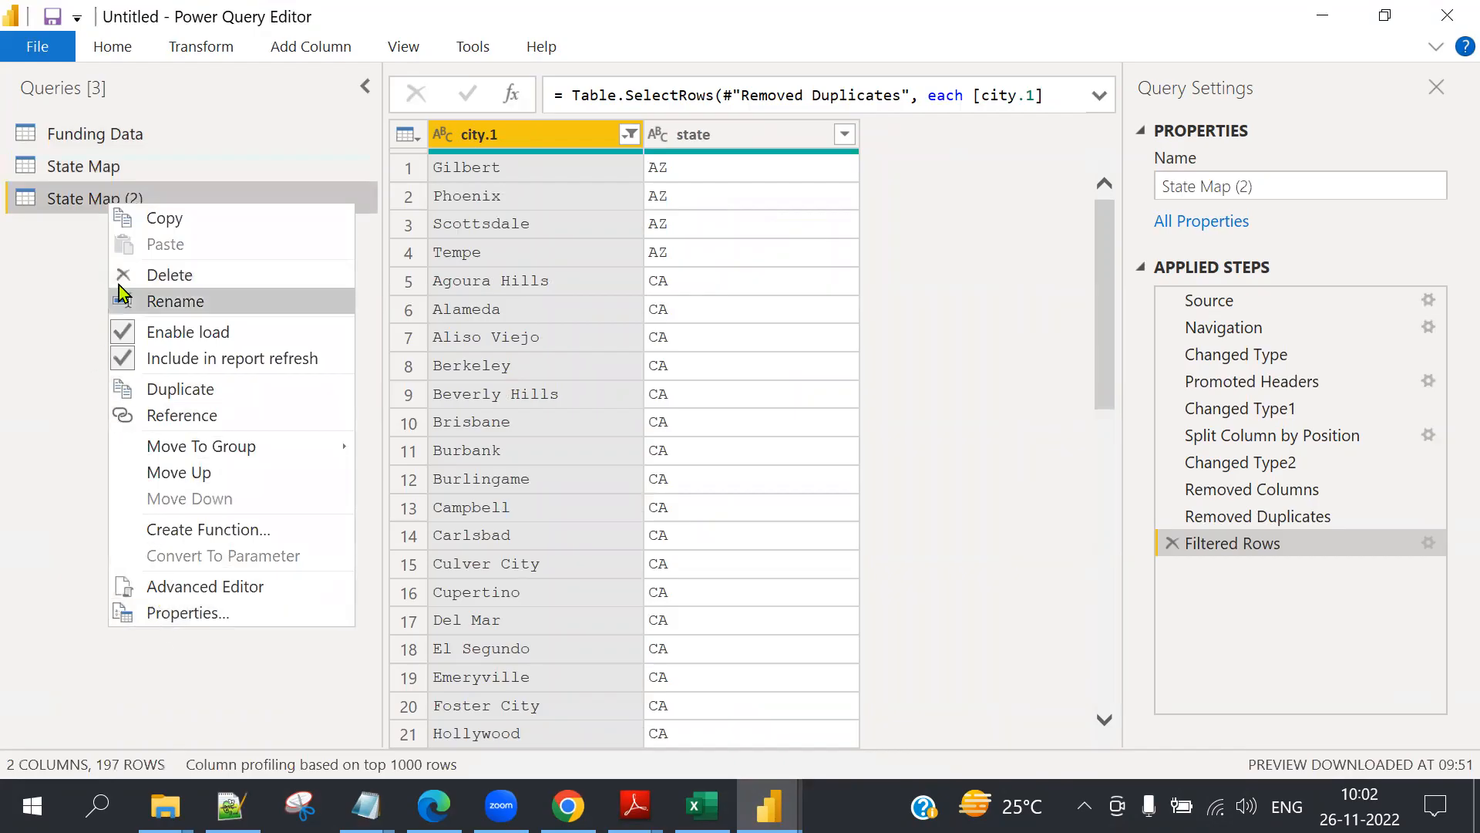
pyautogui.click(160, 273)
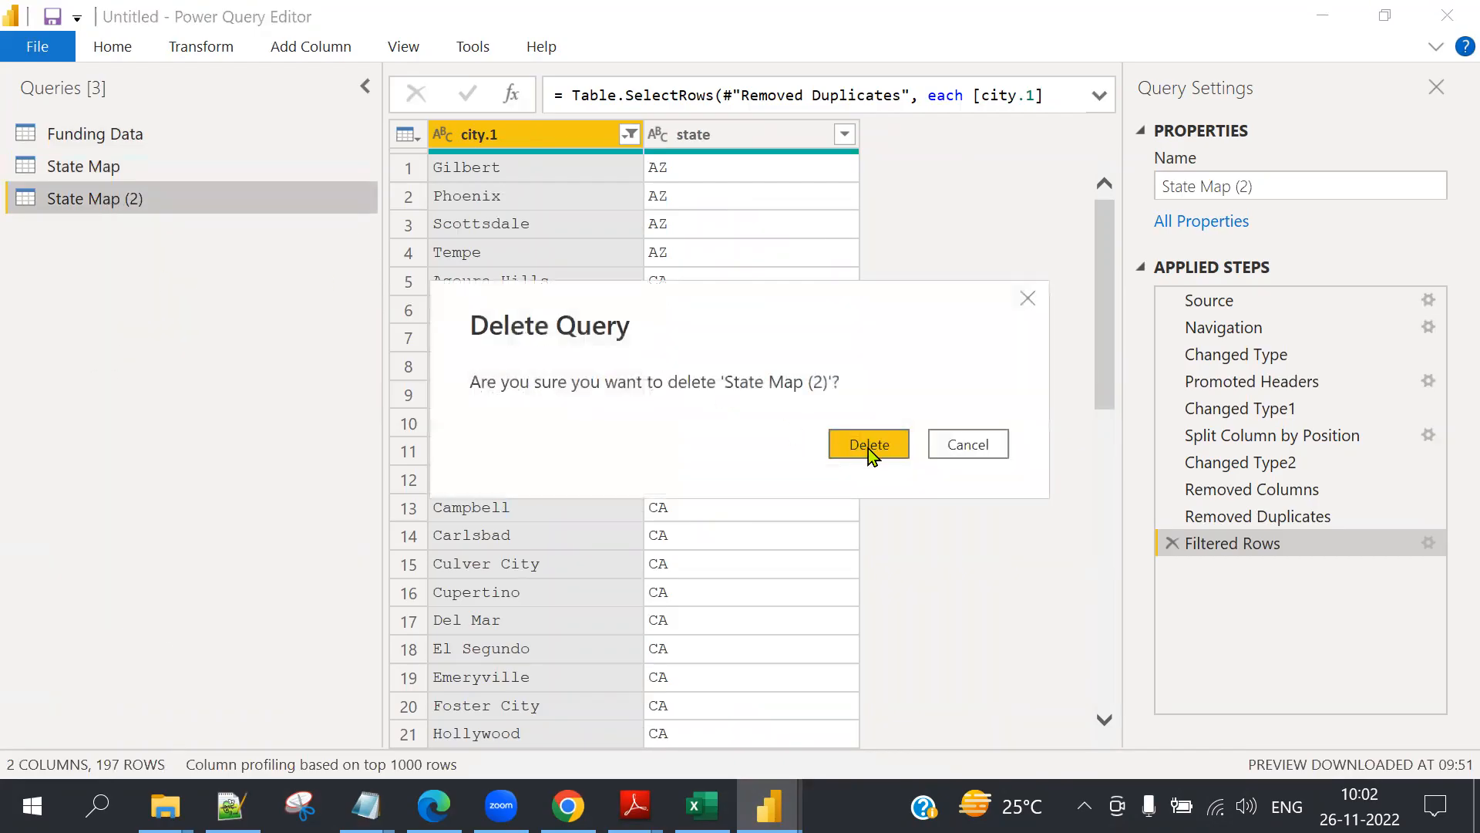
pyautogui.click(869, 445)
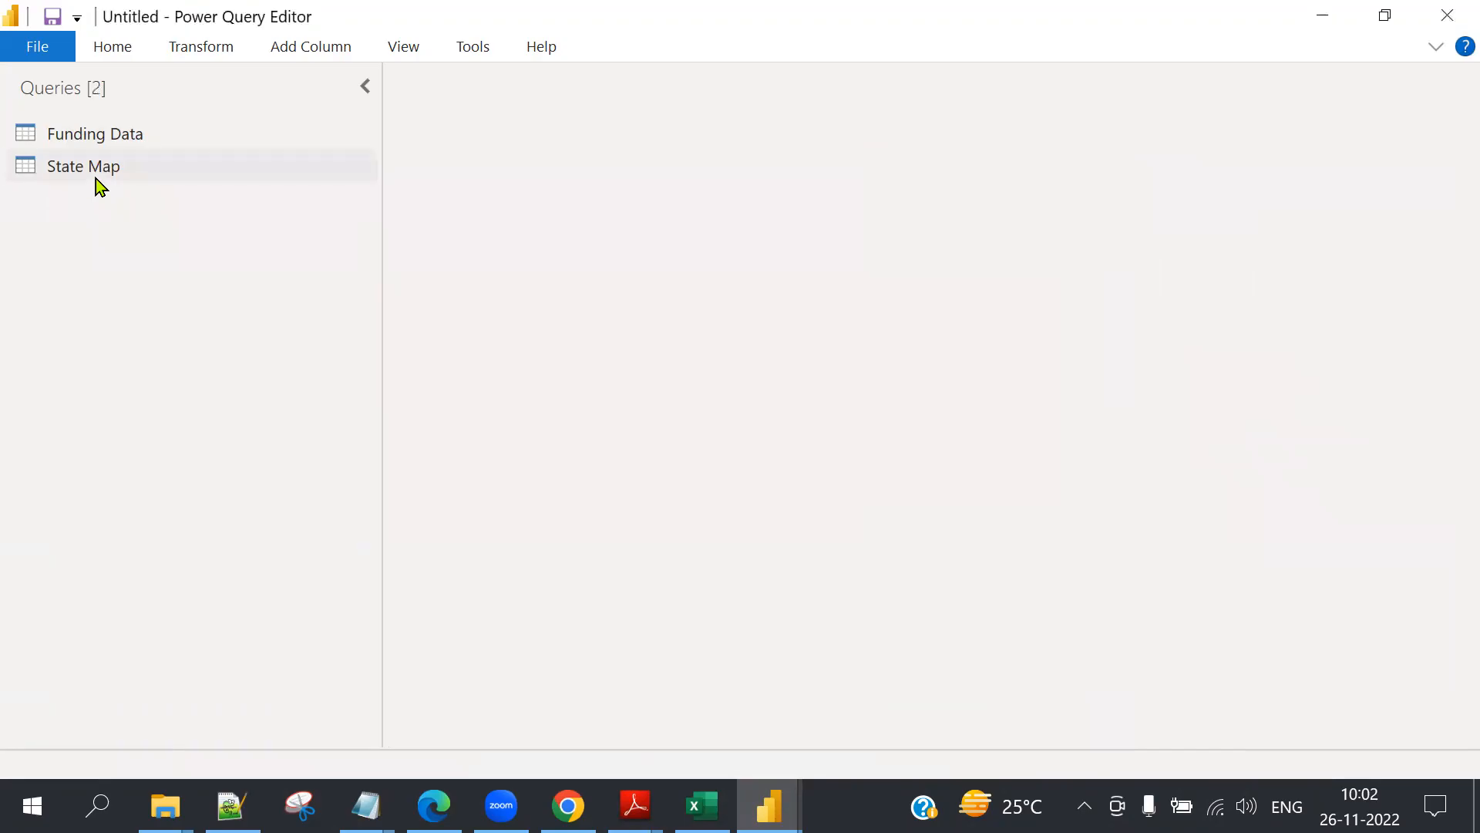
# Create a new query that references State Map and rename it State_Table.
pyautogui.rightClick(93, 169)
pyautogui.click(162, 354)
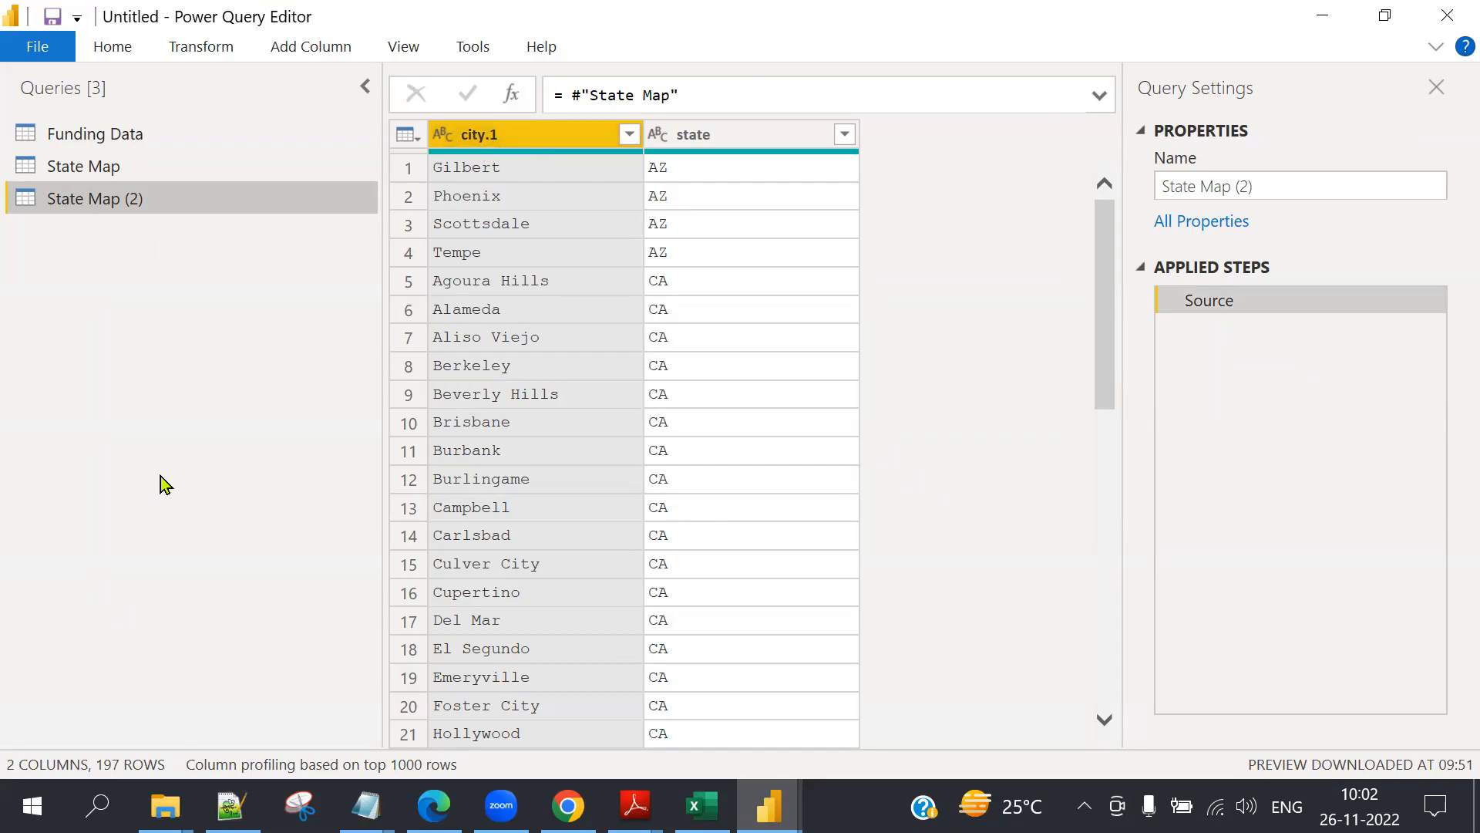
pyautogui.rightClick(119, 216)
pyautogui.click(220, 299)
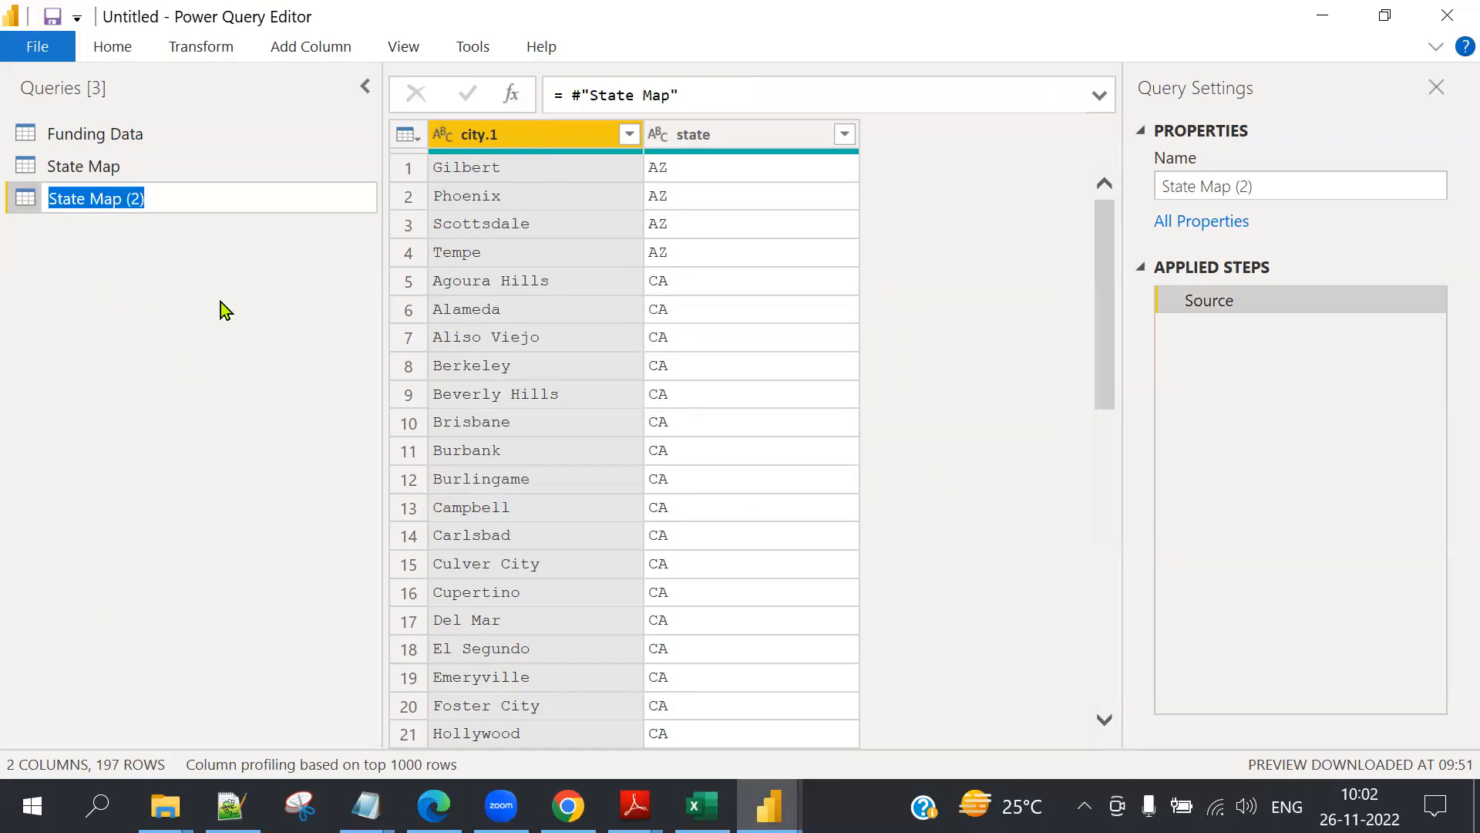
pyautogui.write('State_table')
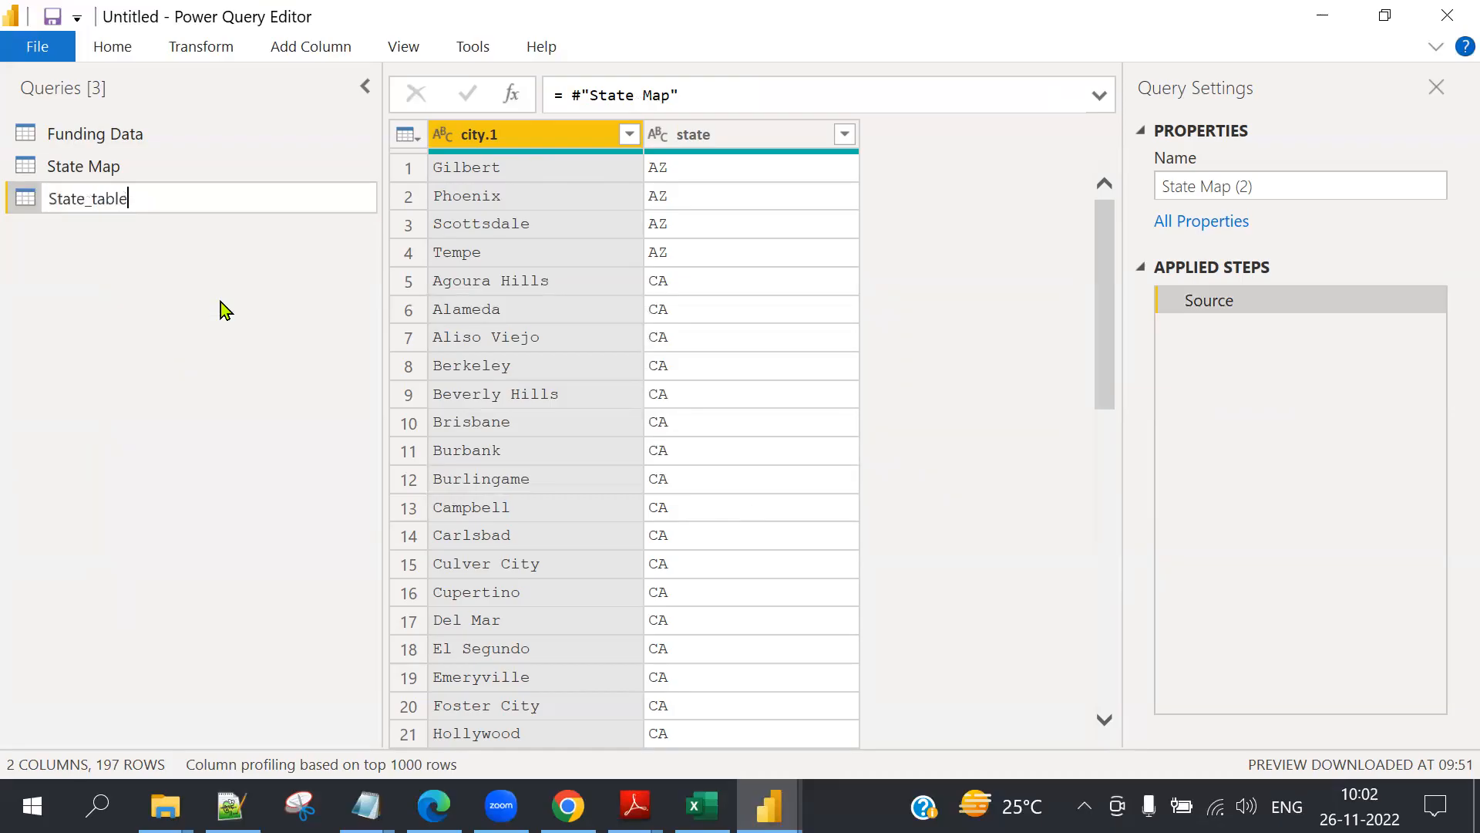
pyautogui.click(98, 199)
pyautogui.write('Table')
pyautogui.press('Return')
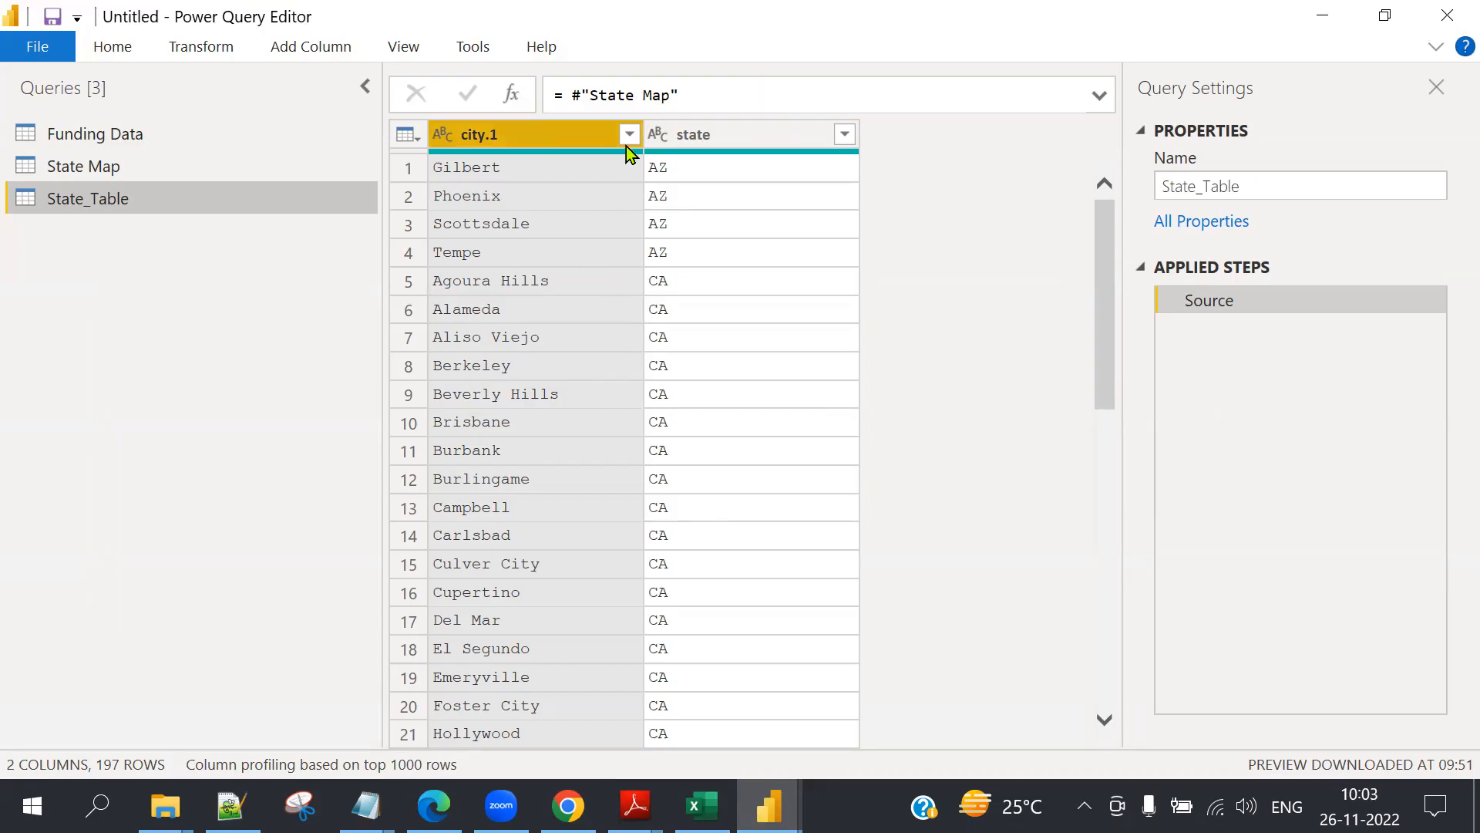
# Remove the city.1 column from the State_Table query.
pyautogui.rightClick(537, 137)
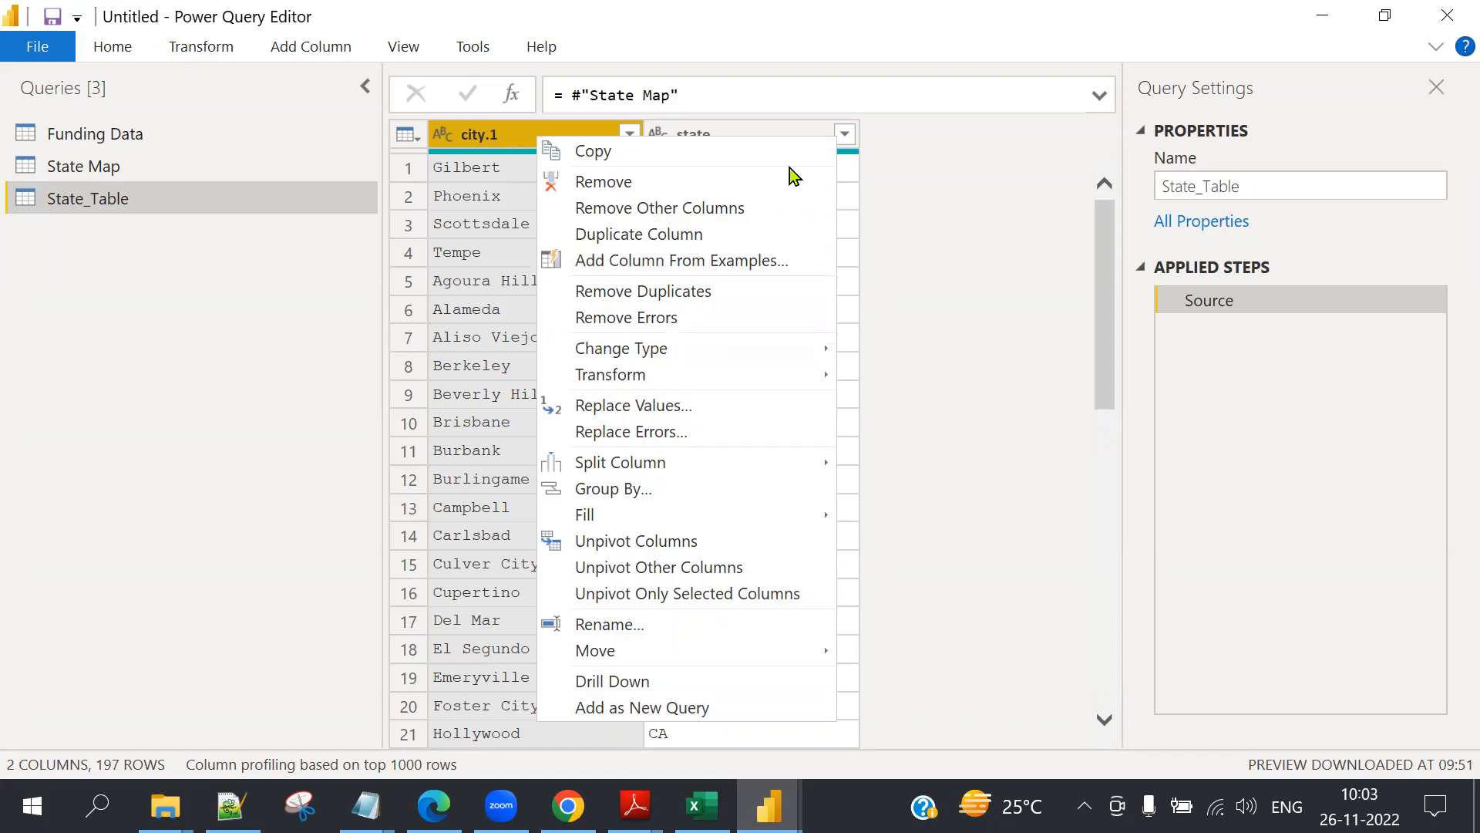
pyautogui.rightClick(519, 136)
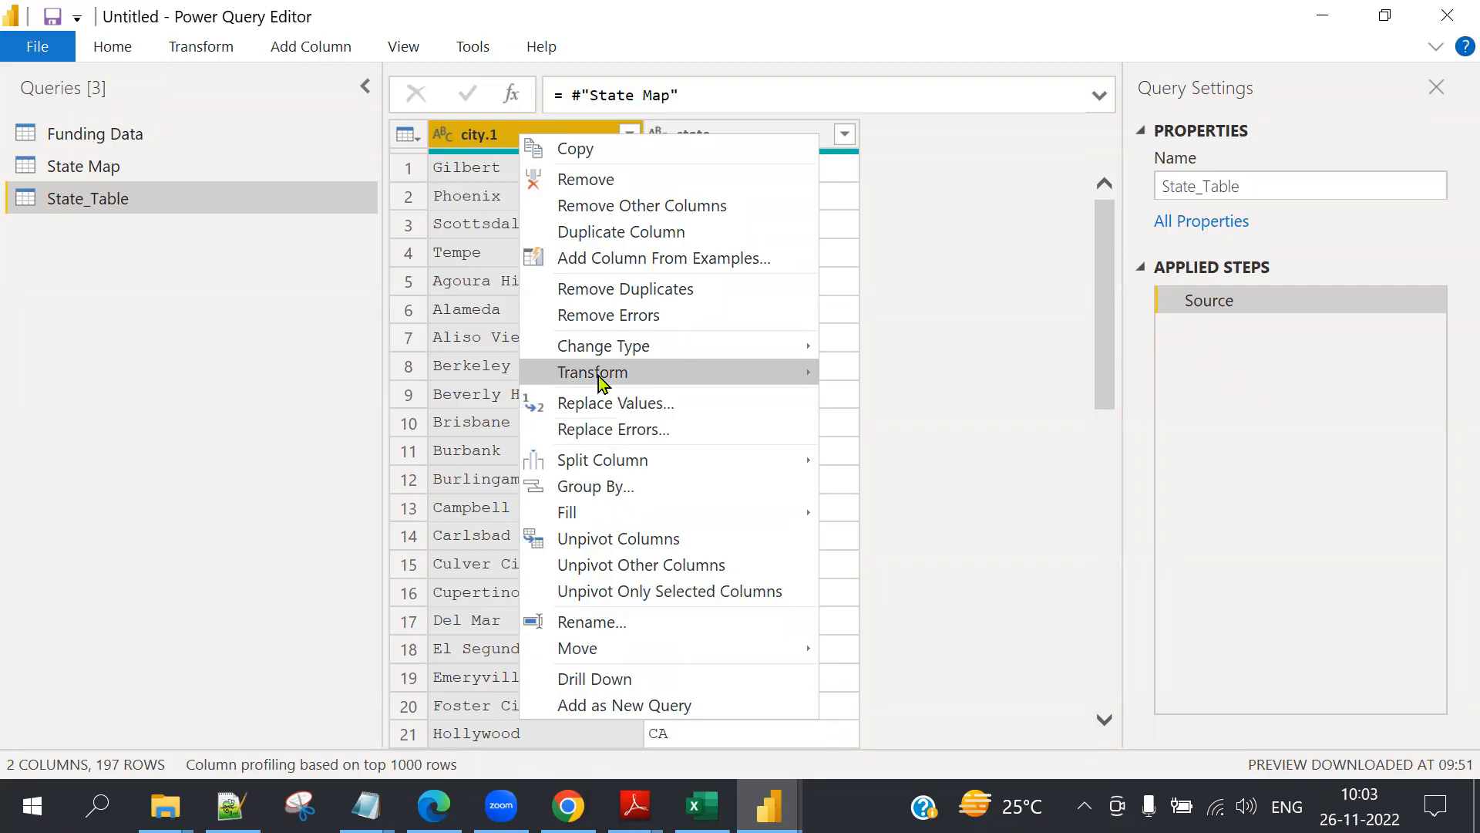
pyautogui.click(592, 179)
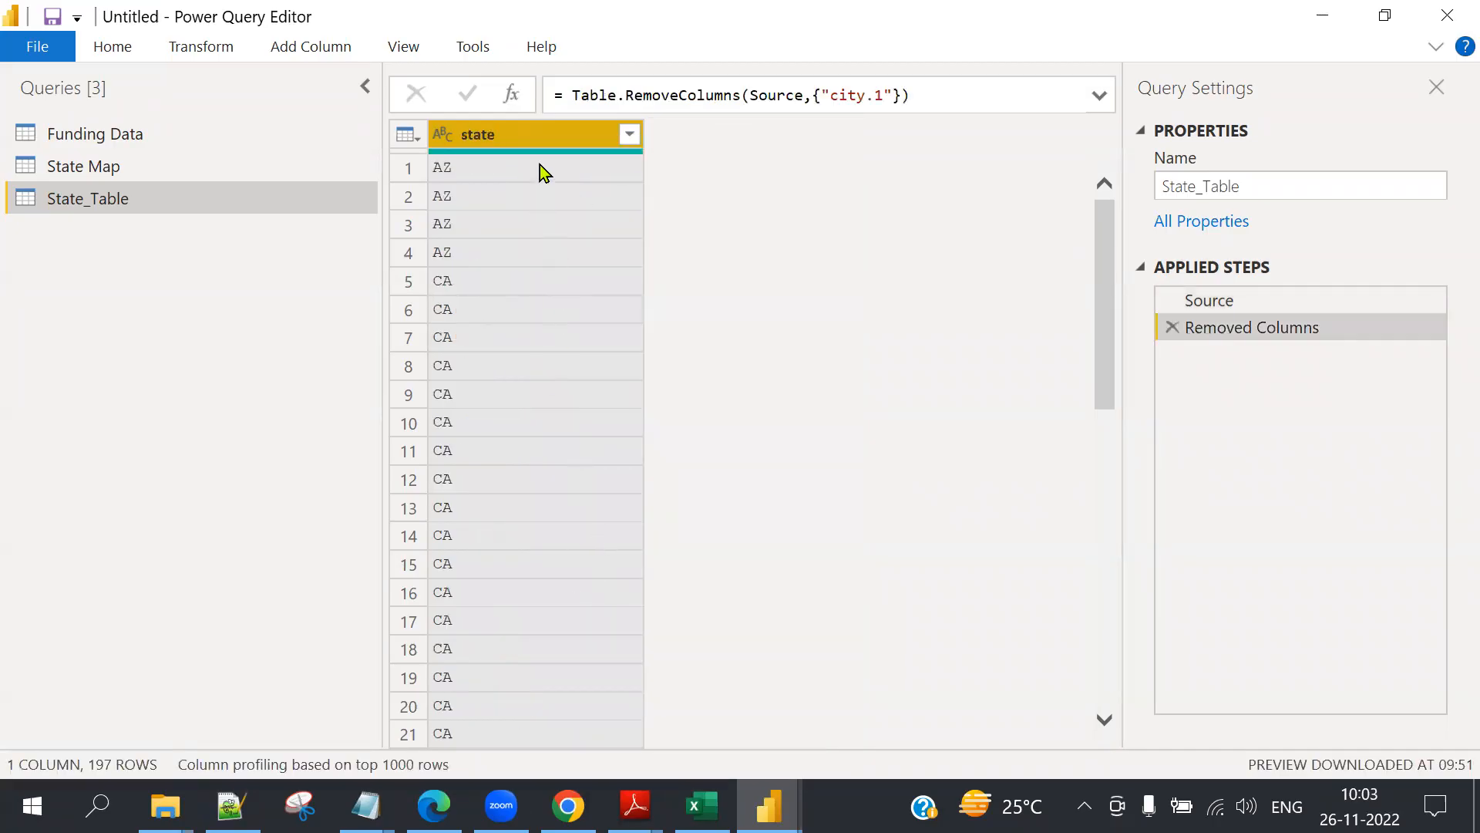
# Duplicate the state column in the State_Table query.
pyautogui.rightClick(532, 140)
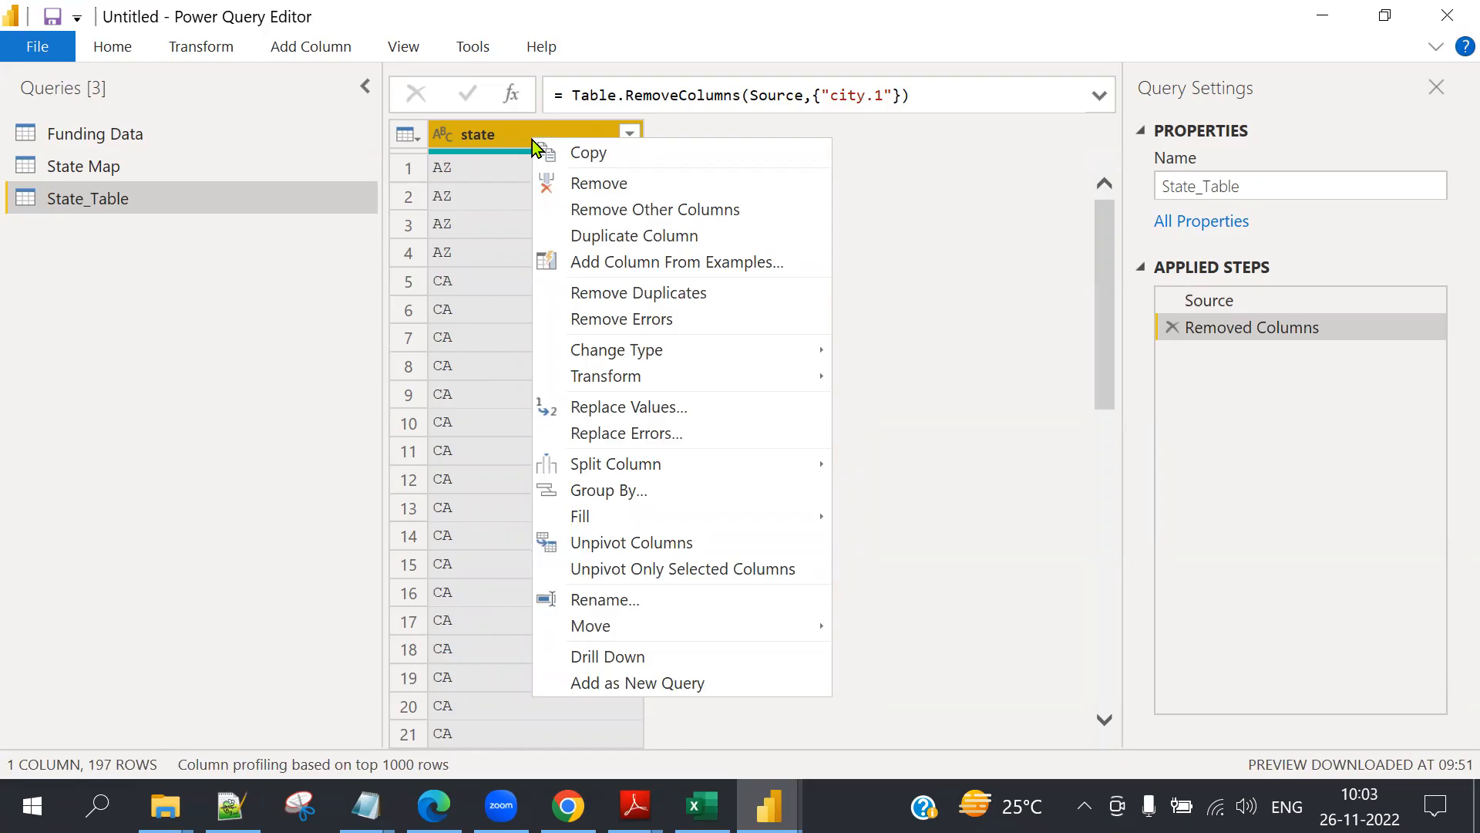
pyautogui.hotkey('alt', 'Tab')
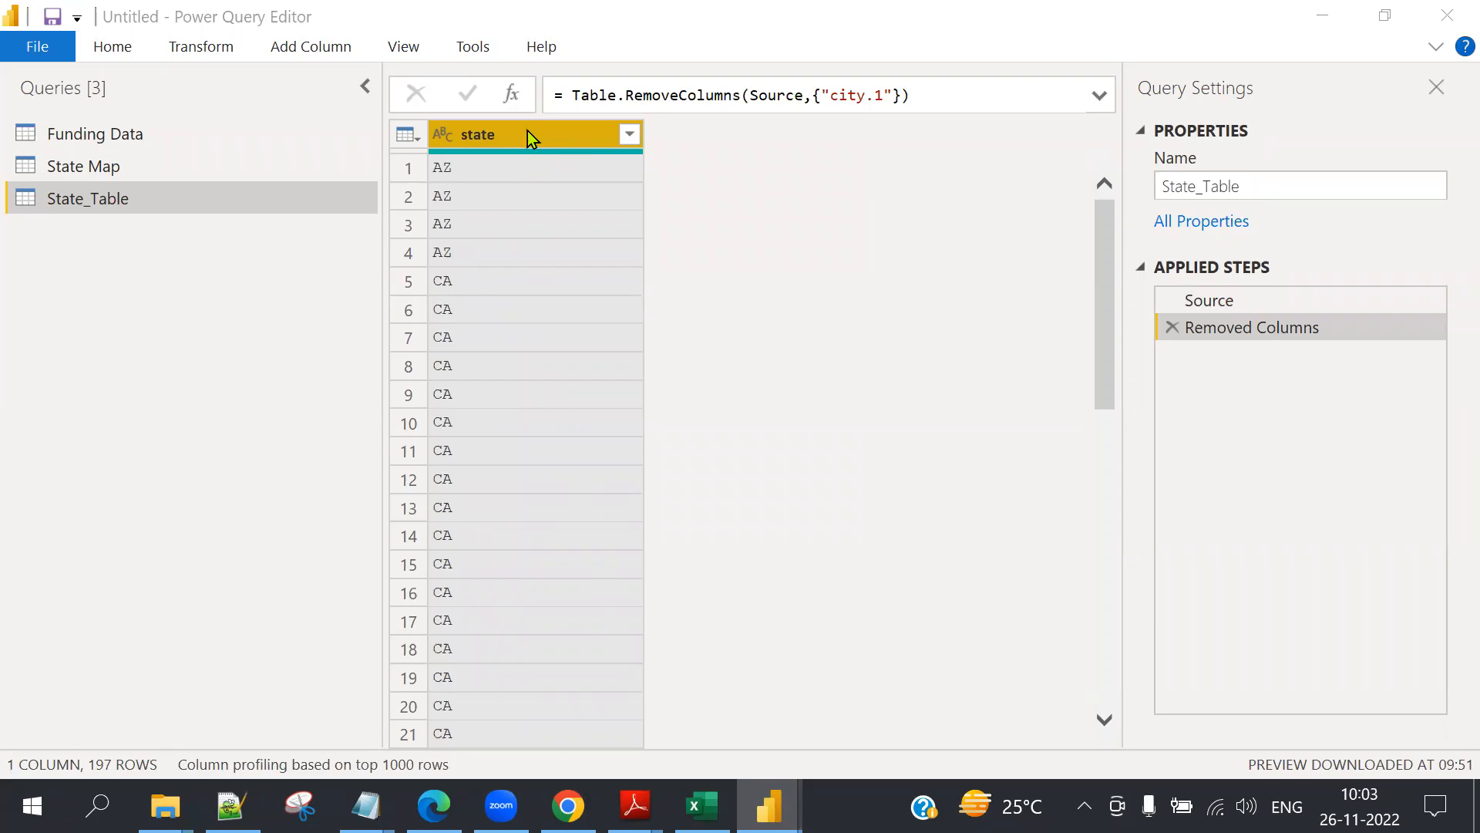
pyautogui.rightClick(528, 131)
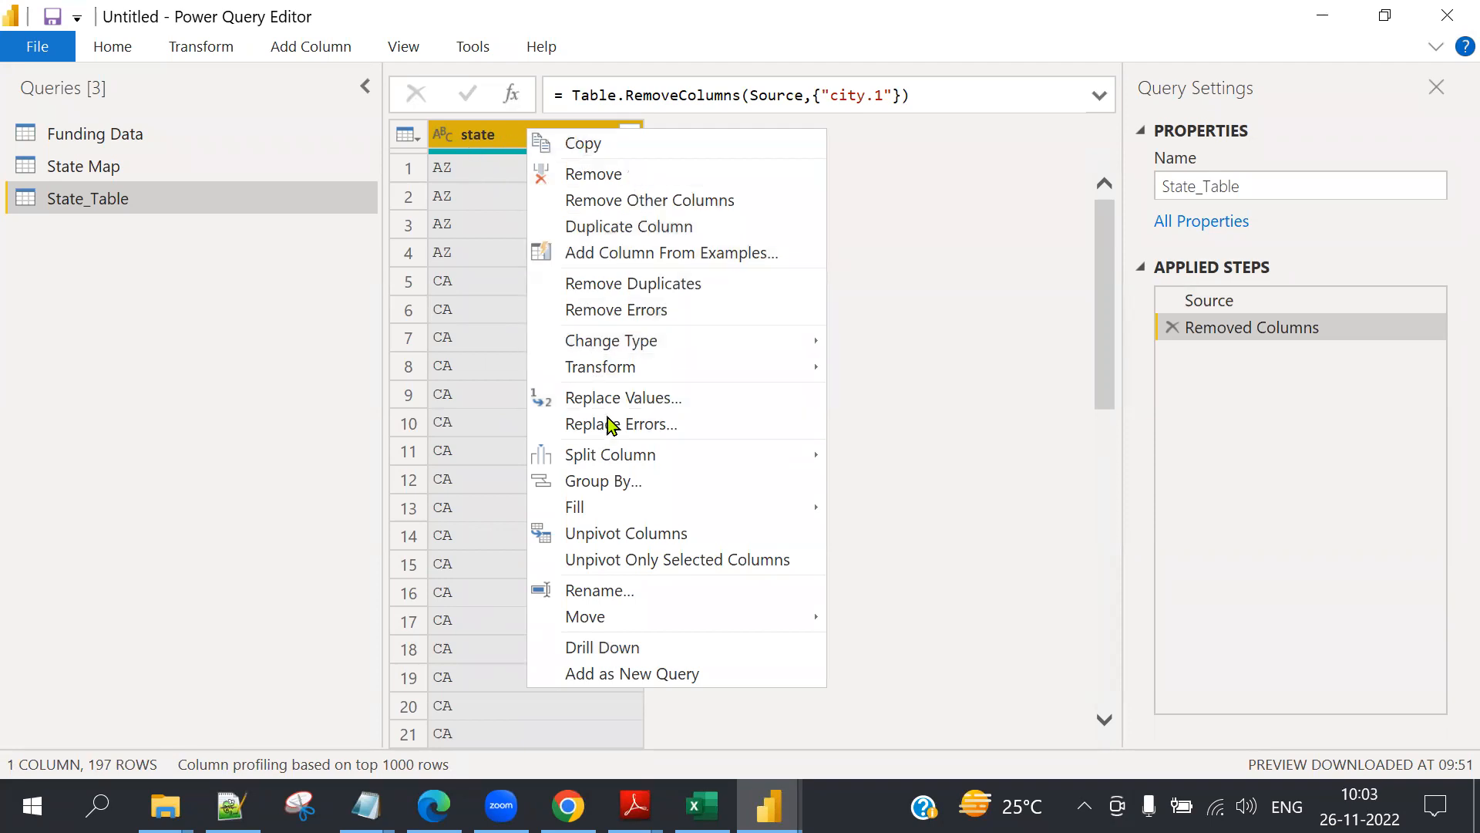
pyautogui.click(637, 229)
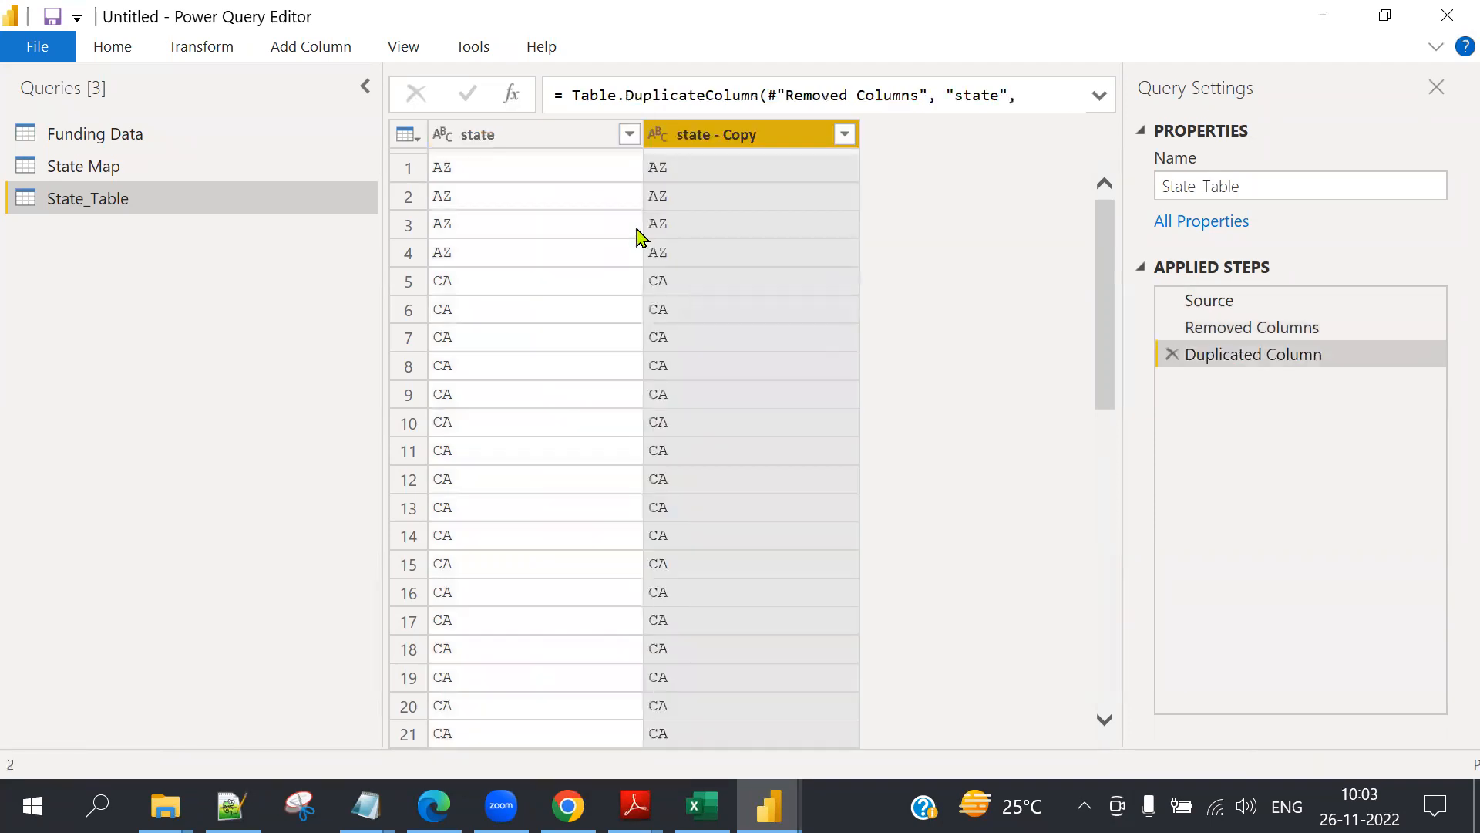
# Remove the state - Copy column from State_Table and remove duplicates from its state column.
pyautogui.rightClick(777, 139)
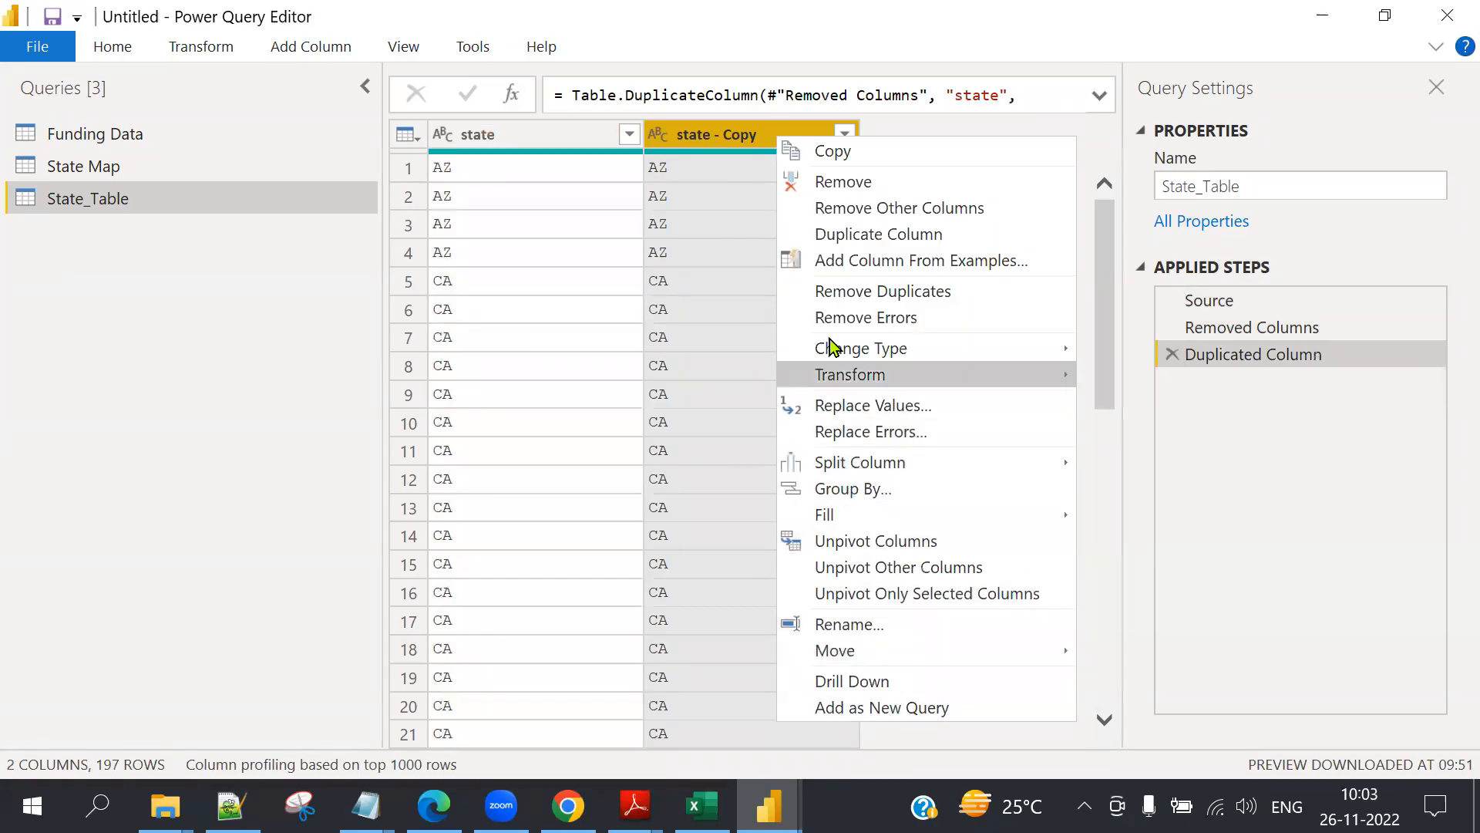
pyautogui.click(844, 181)
pyautogui.rightClick(531, 133)
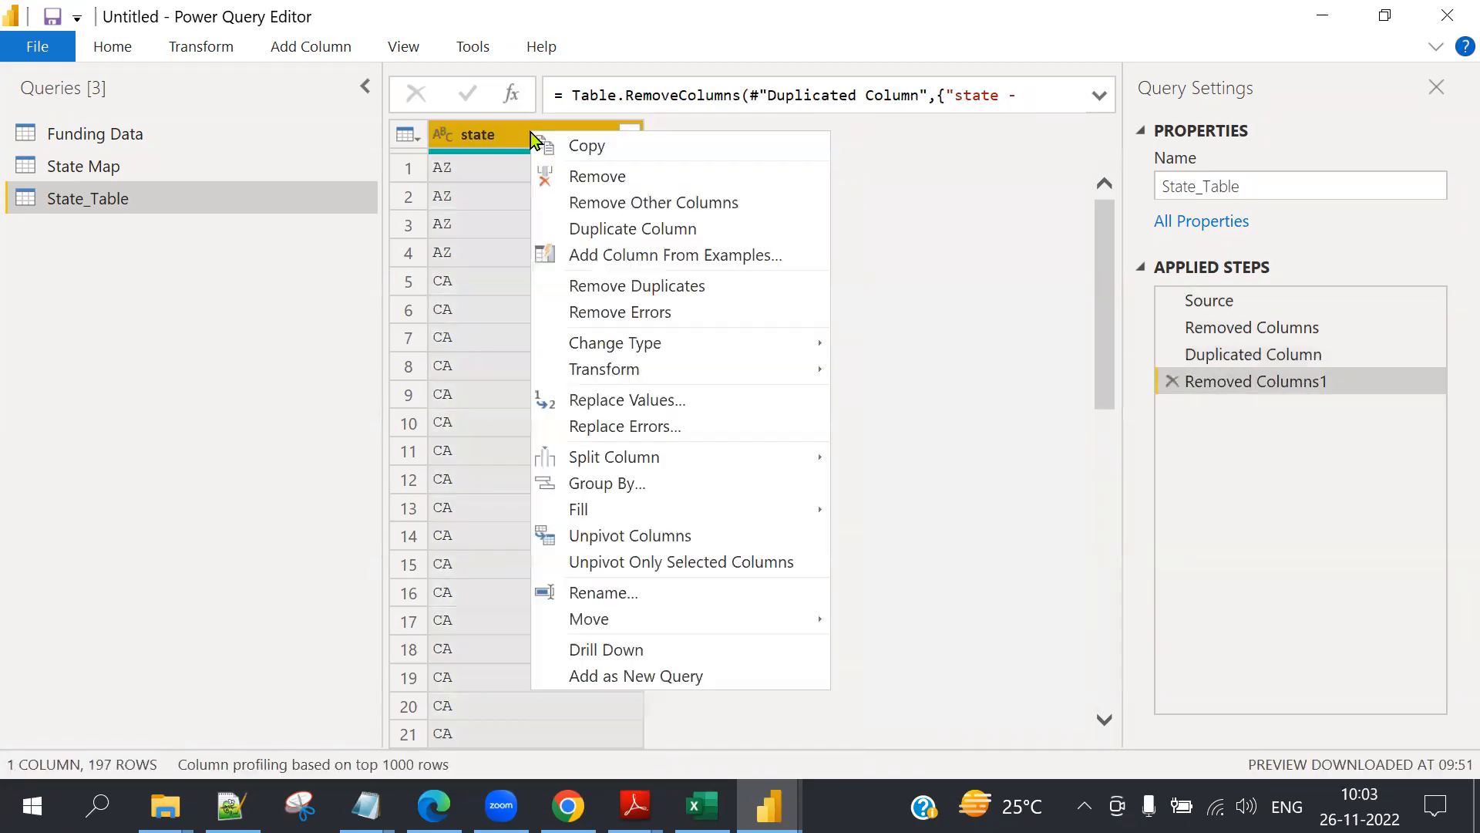
pyautogui.click(693, 289)
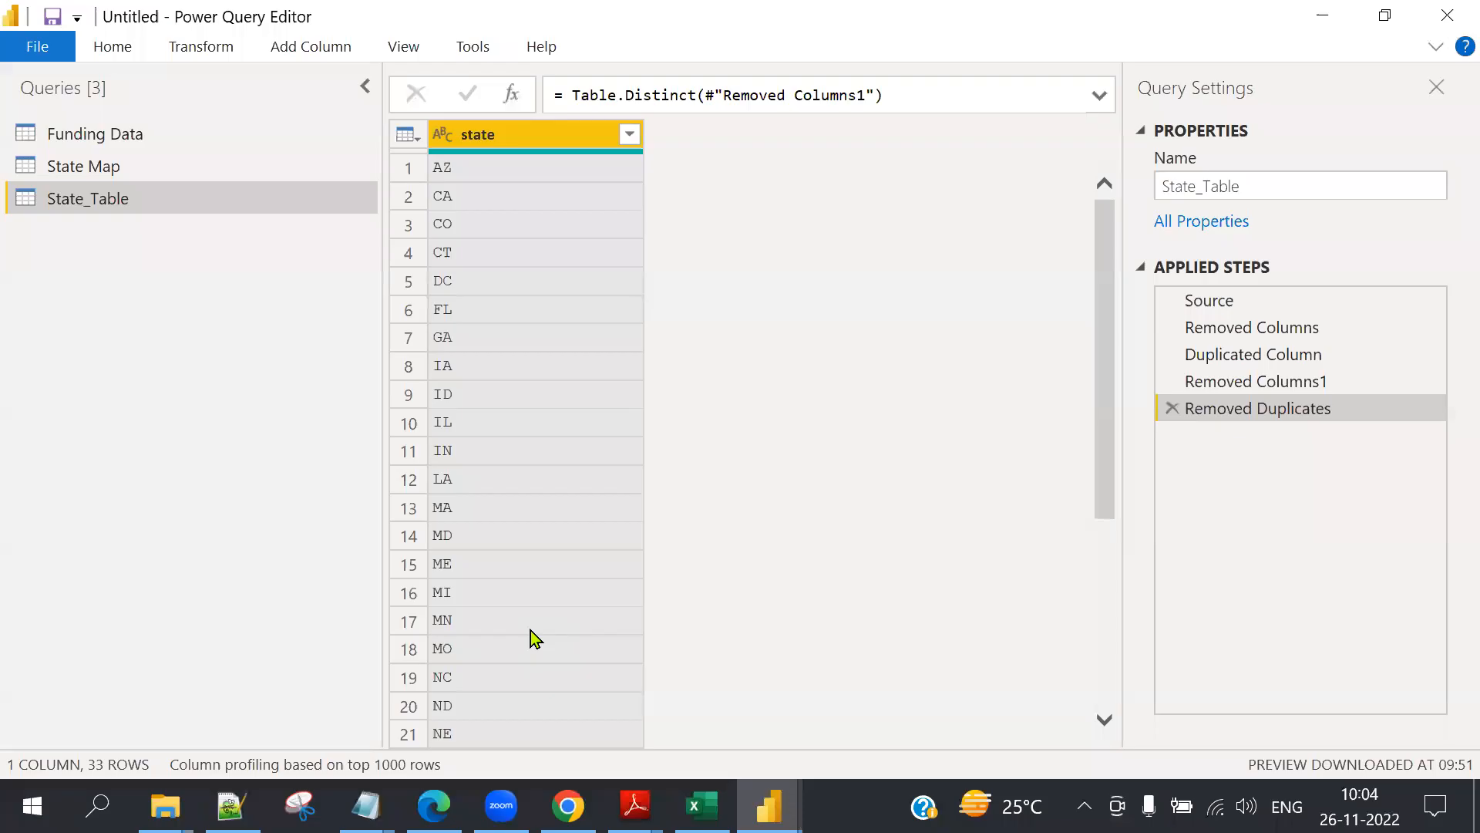
# Rename the State Map query to City_Table.
pyautogui.click(100, 167)
pyautogui.rightClick(95, 173)
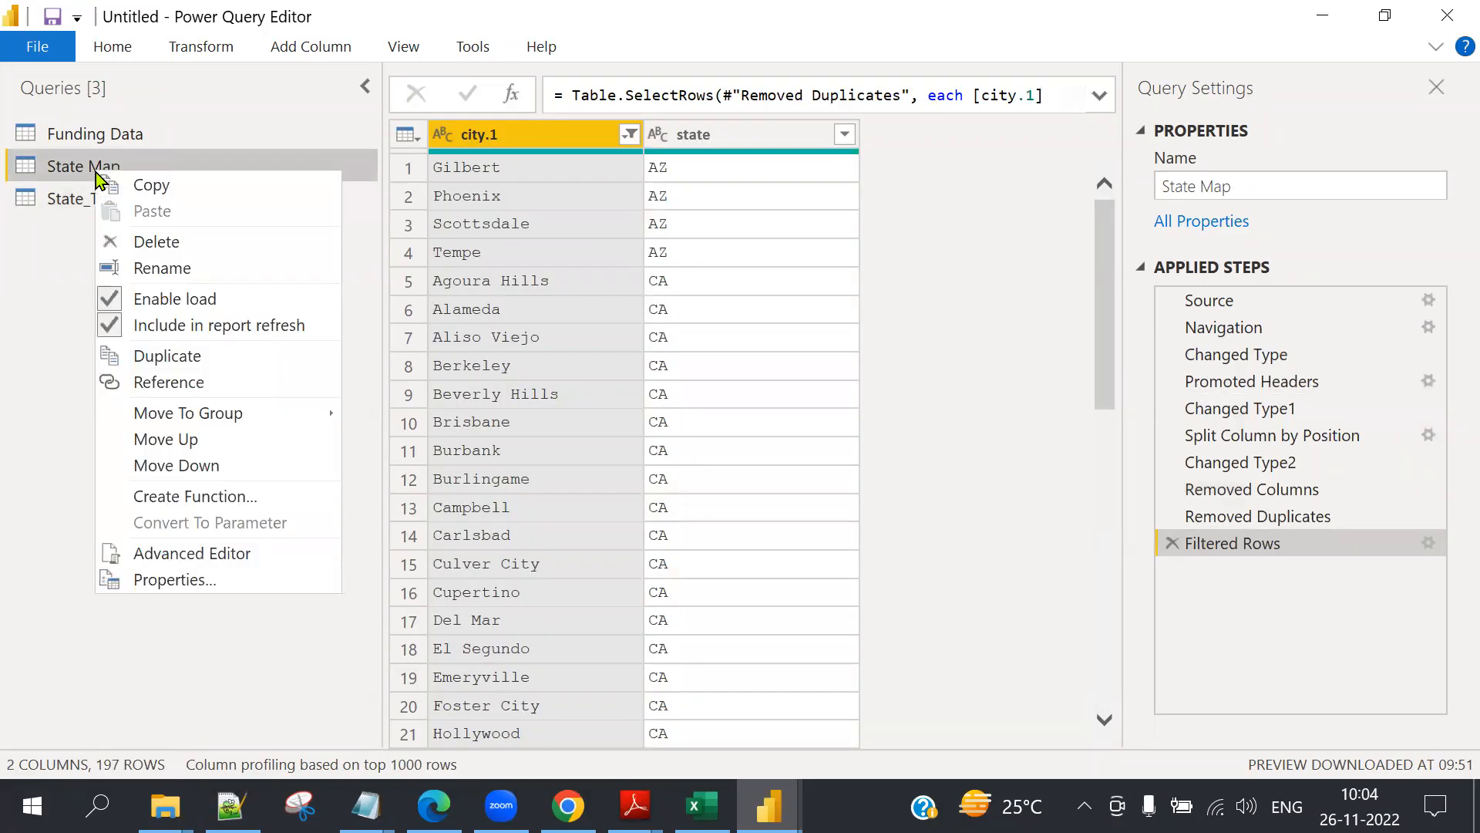
pyautogui.click(189, 266)
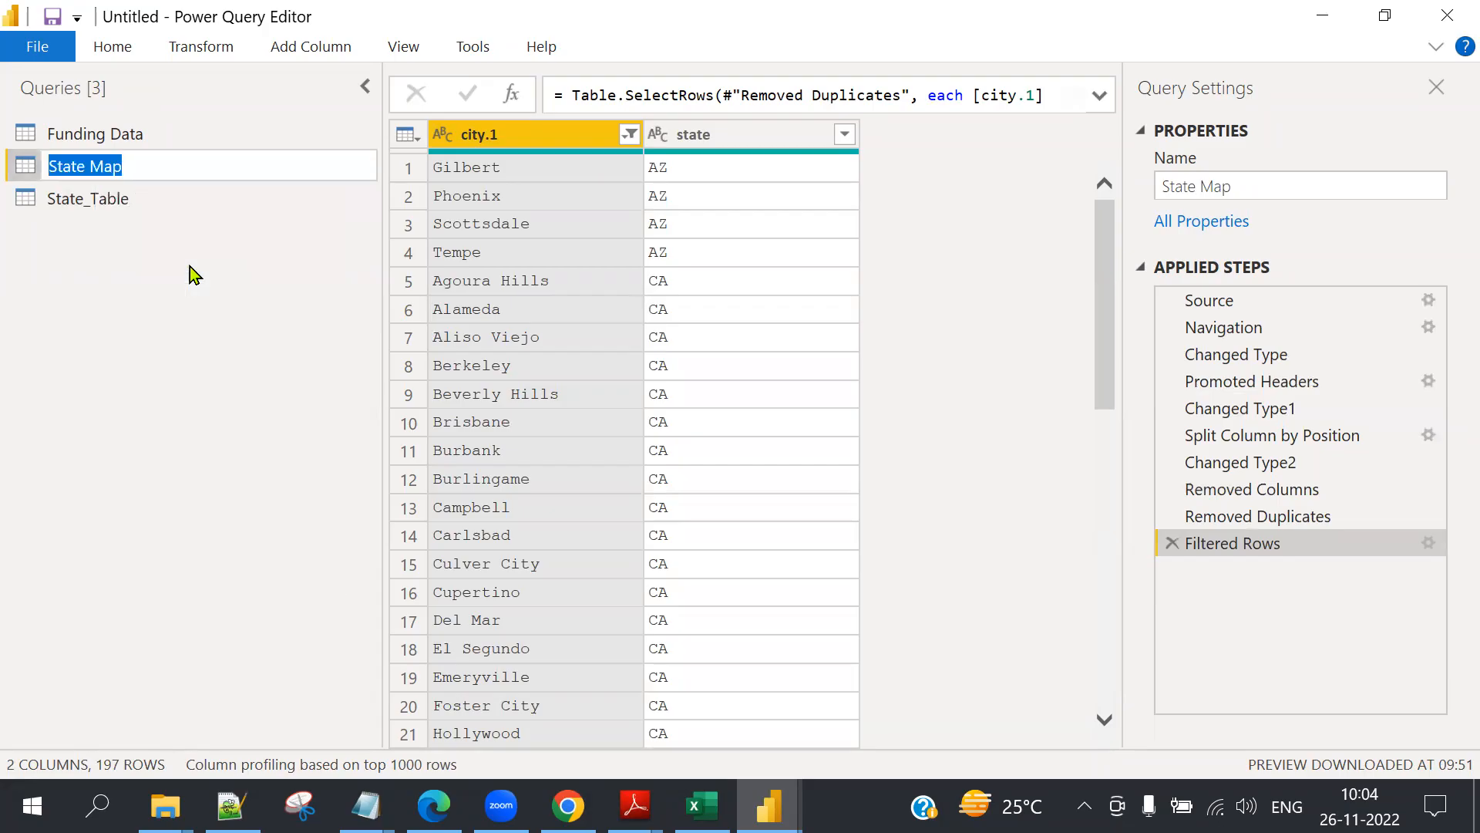
pyautogui.write('City_Table')
pyautogui.press('Return')
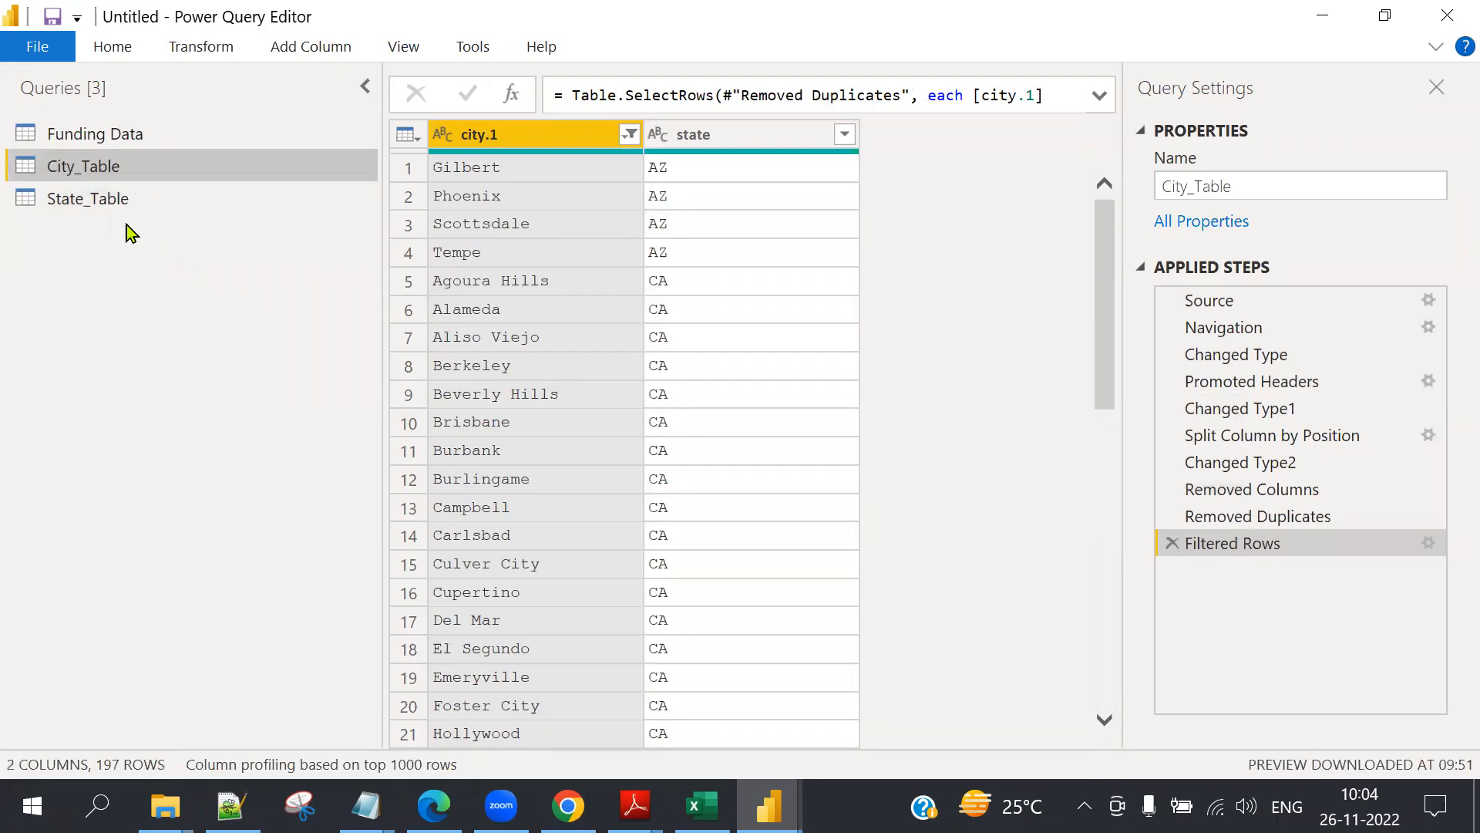
# Add an index column starting from 1 to State_Table and move it ahead of the state column.
pyautogui.click(108, 197)
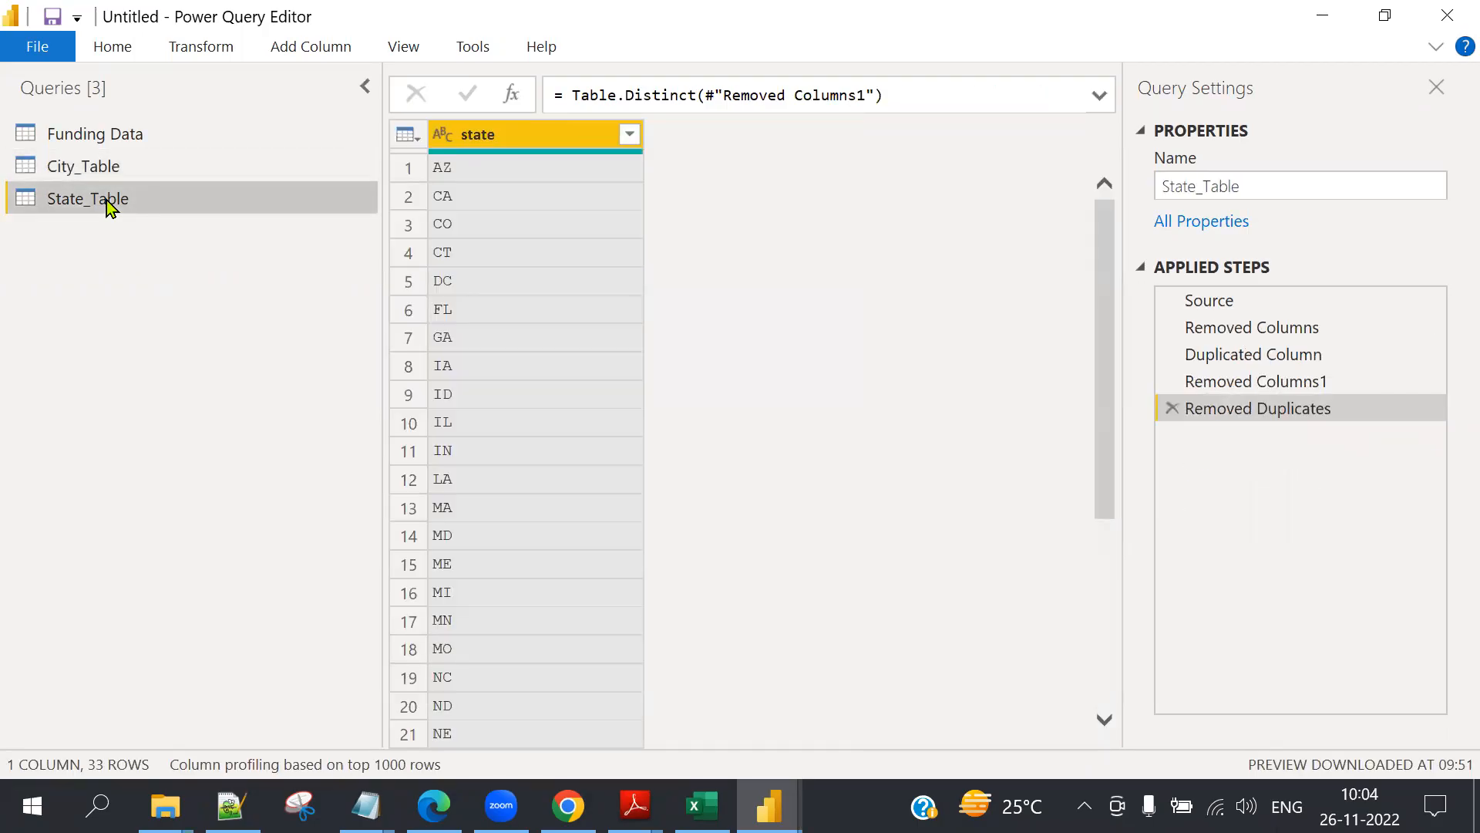
pyautogui.click(91, 168)
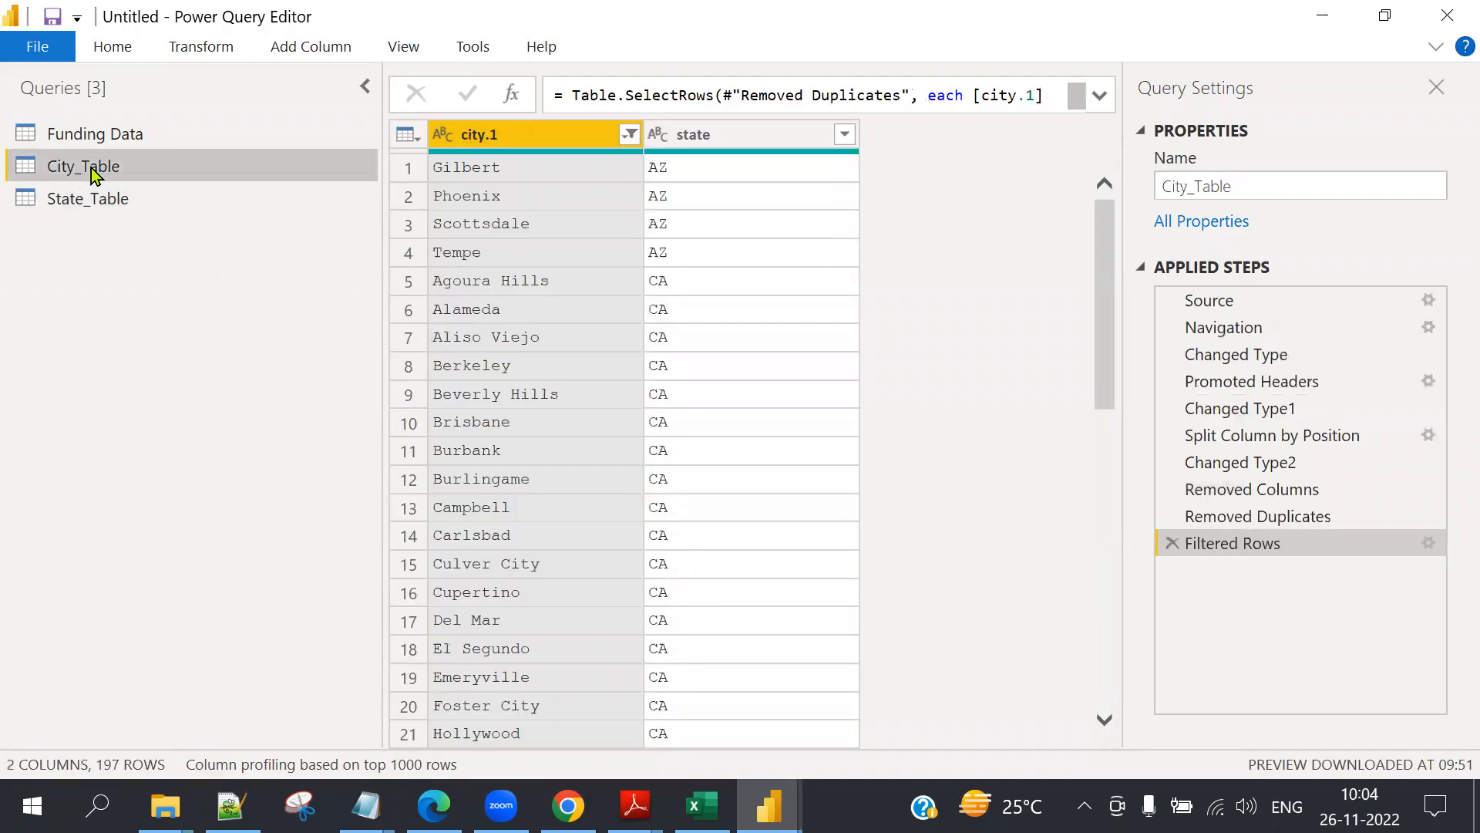
pyautogui.click(95, 201)
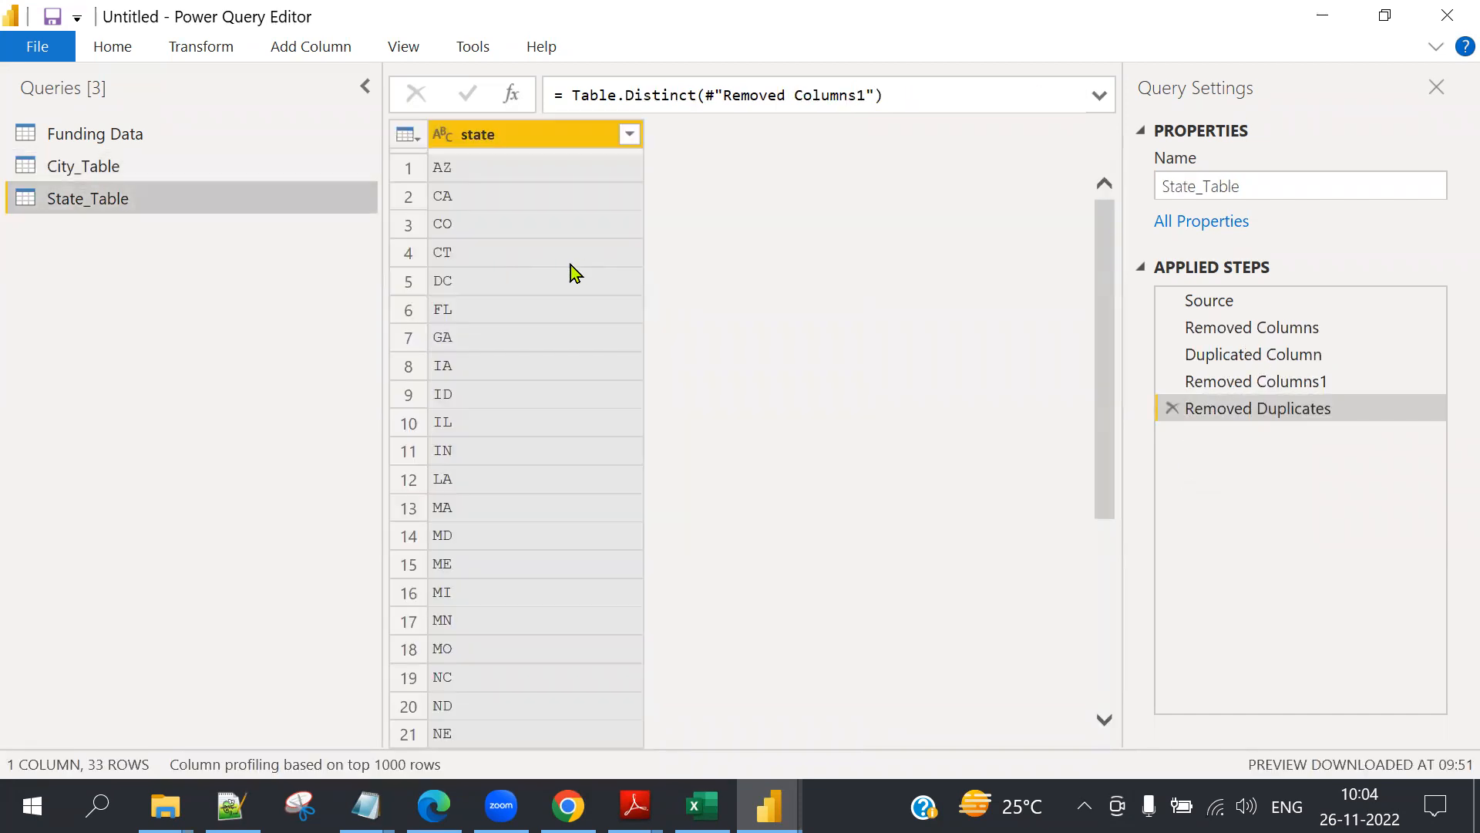
pyautogui.click(418, 131)
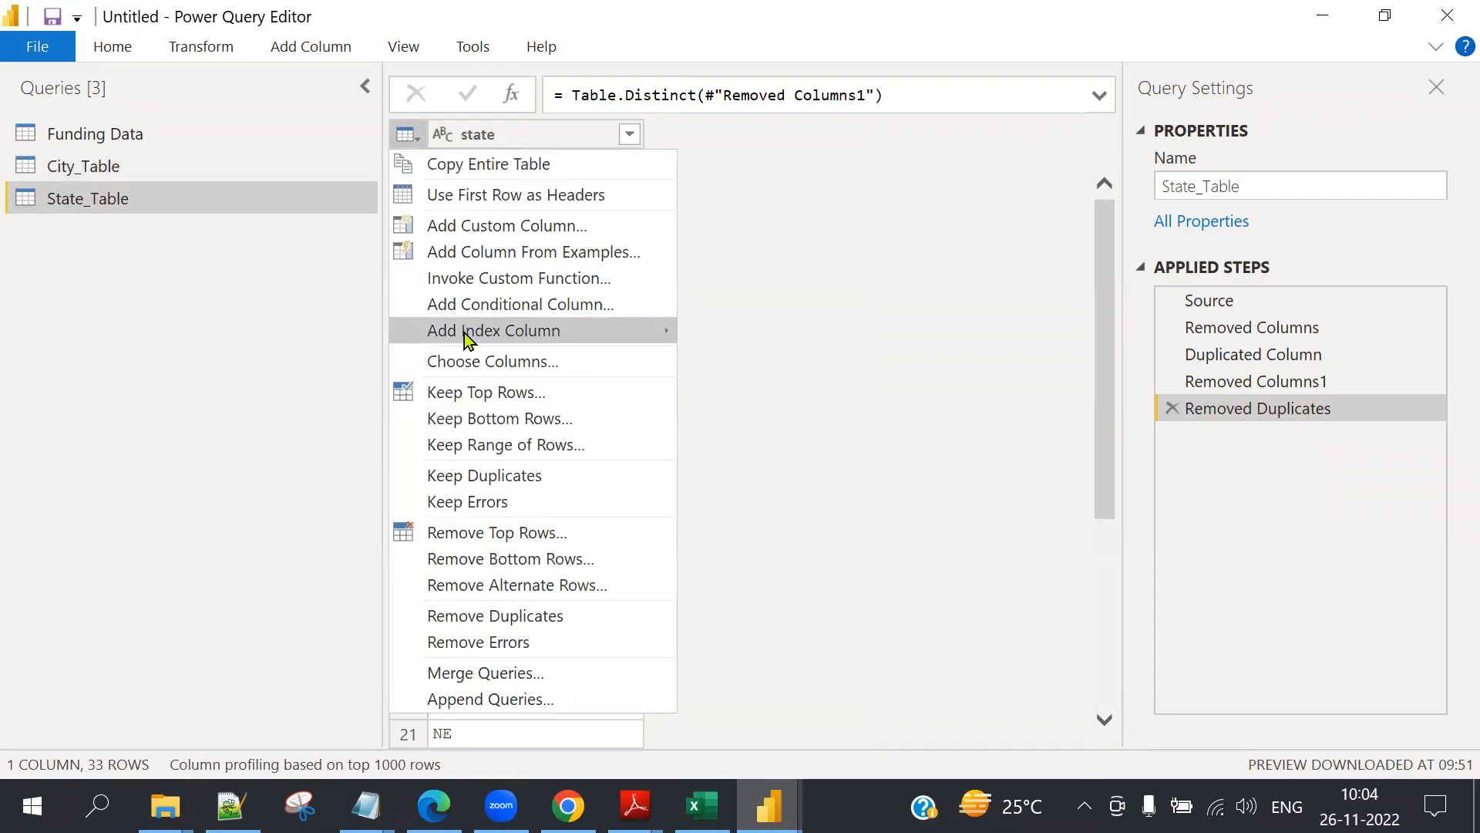
pyautogui.moveTo(467, 331)
pyautogui.click(728, 358)
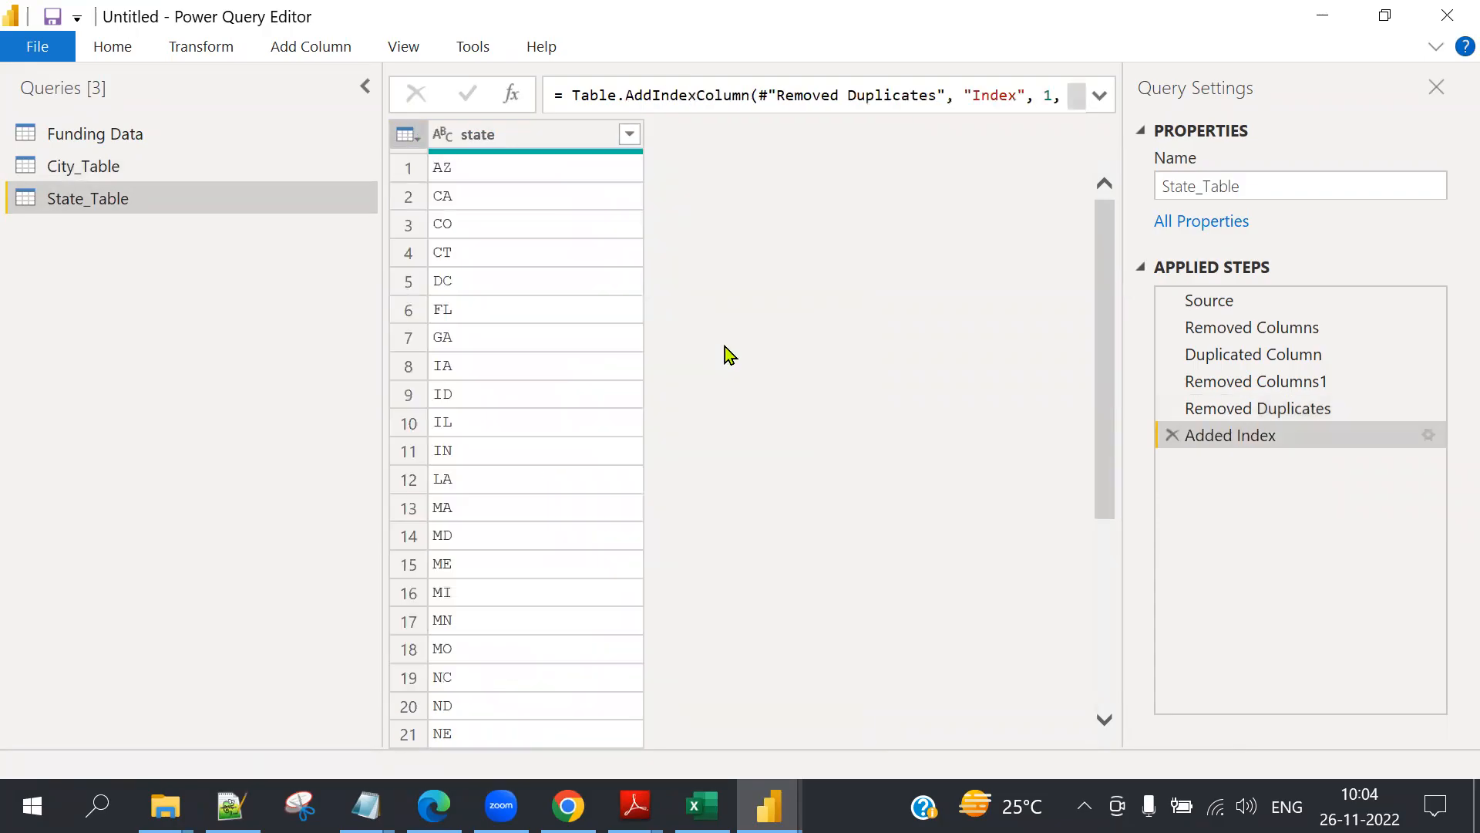
pyautogui.moveTo(737, 145); pyautogui.dragTo(503, 148)
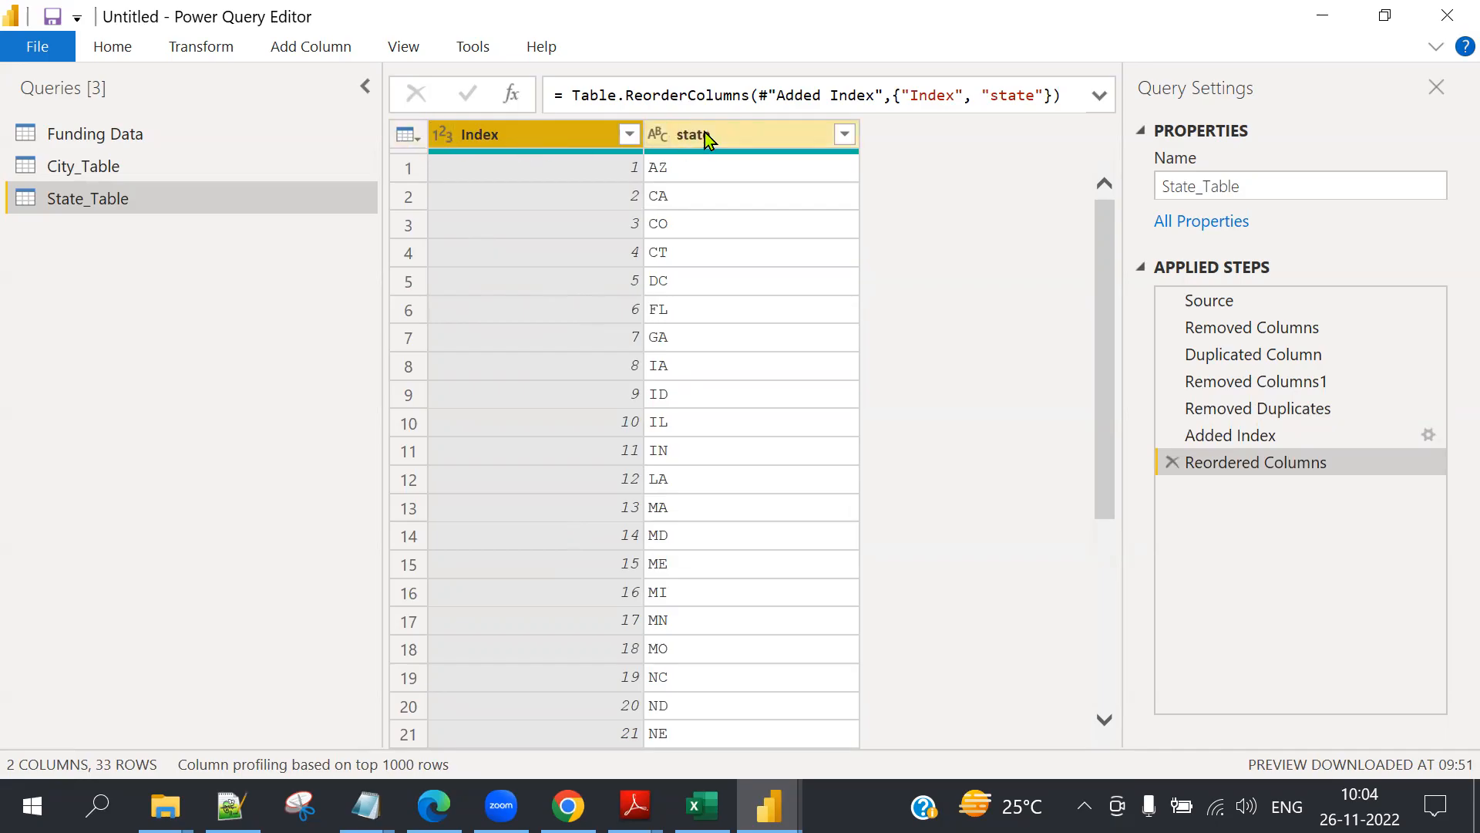
pyautogui.click(164, 168)
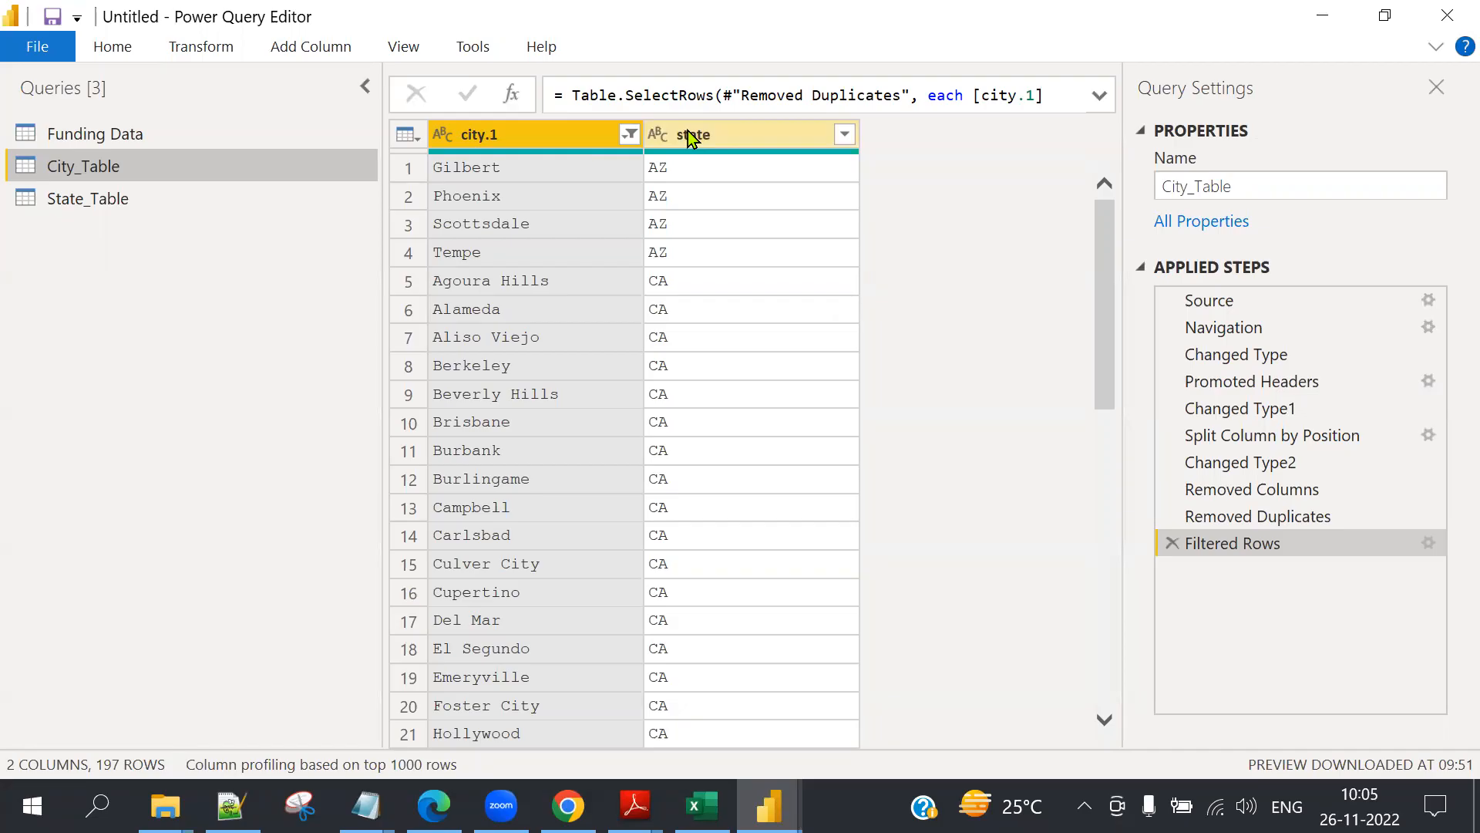
pyautogui.click(409, 137)
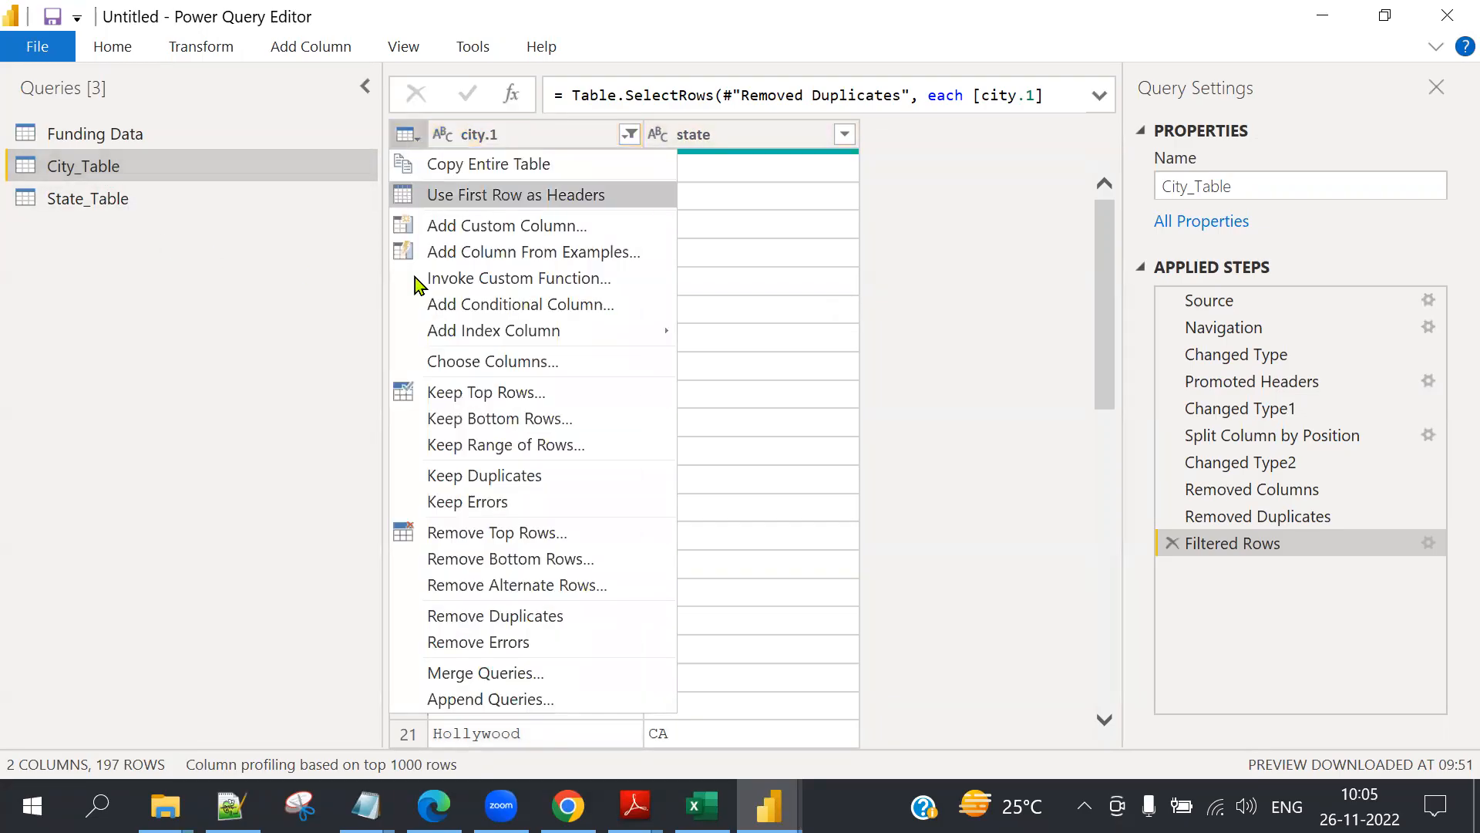
pyautogui.click(481, 678)
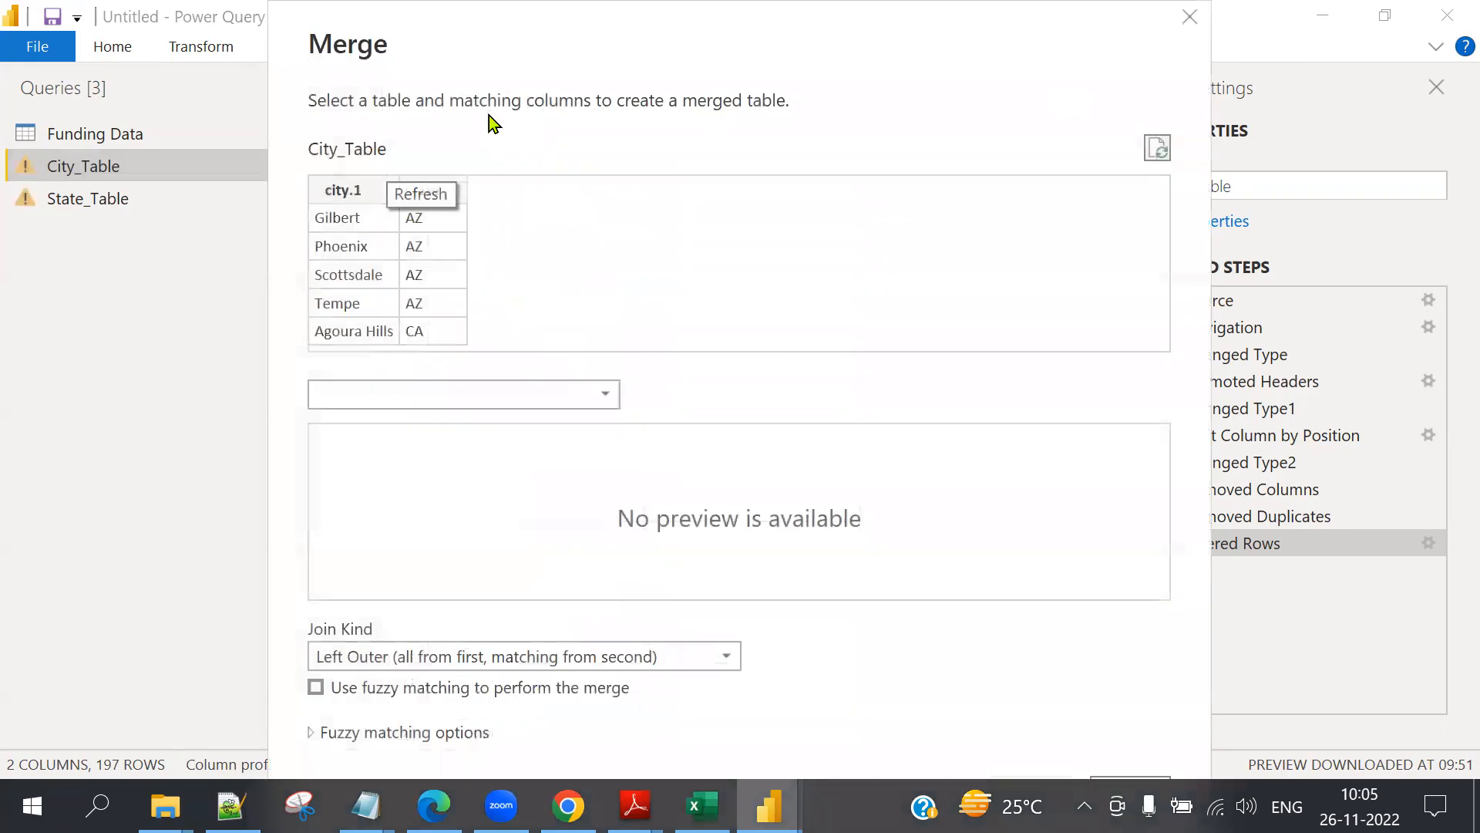
pyautogui.click(353, 395)
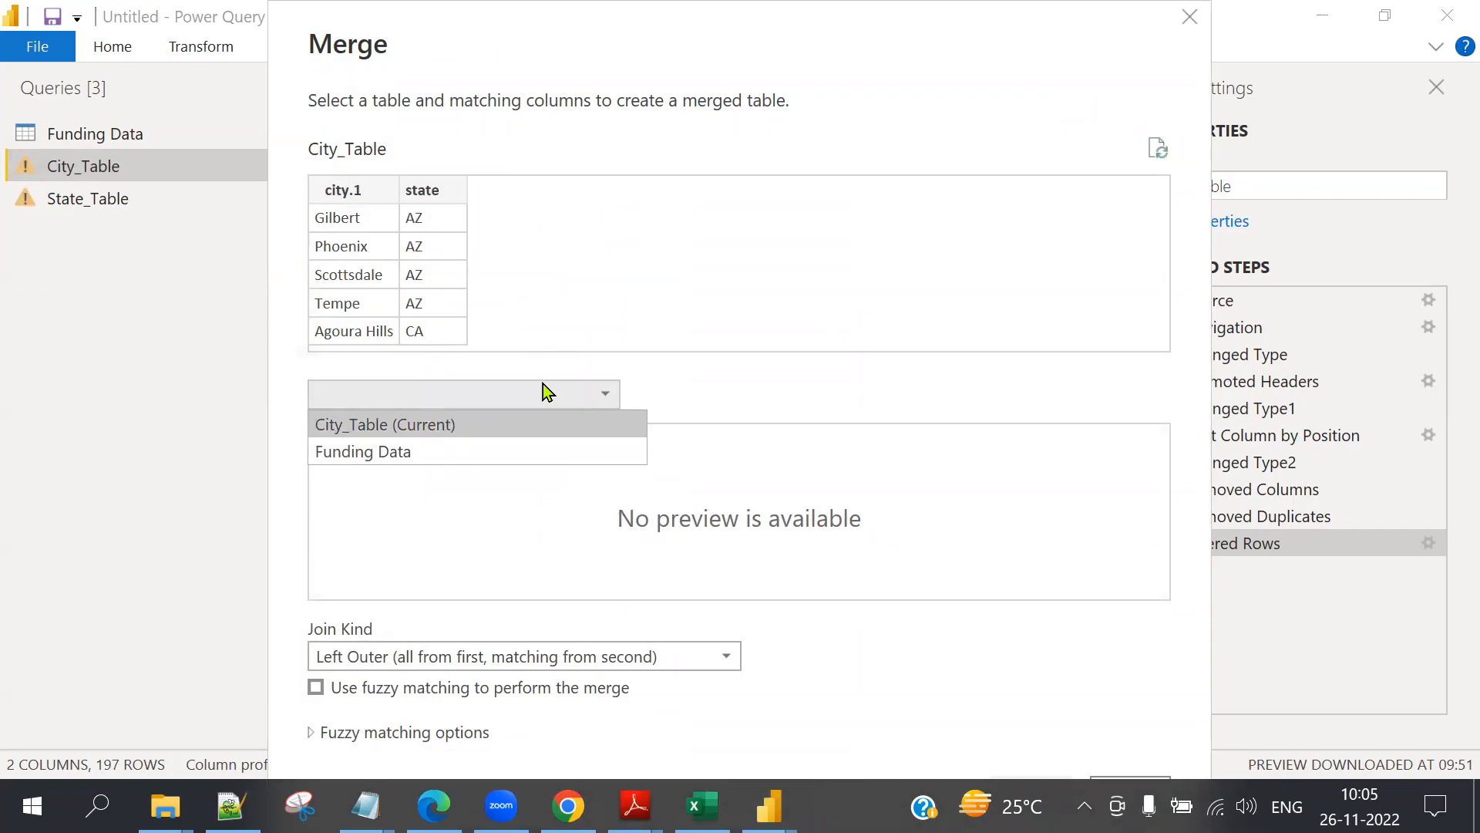
pyautogui.click(1141, 125)
pyautogui.press('Escape')
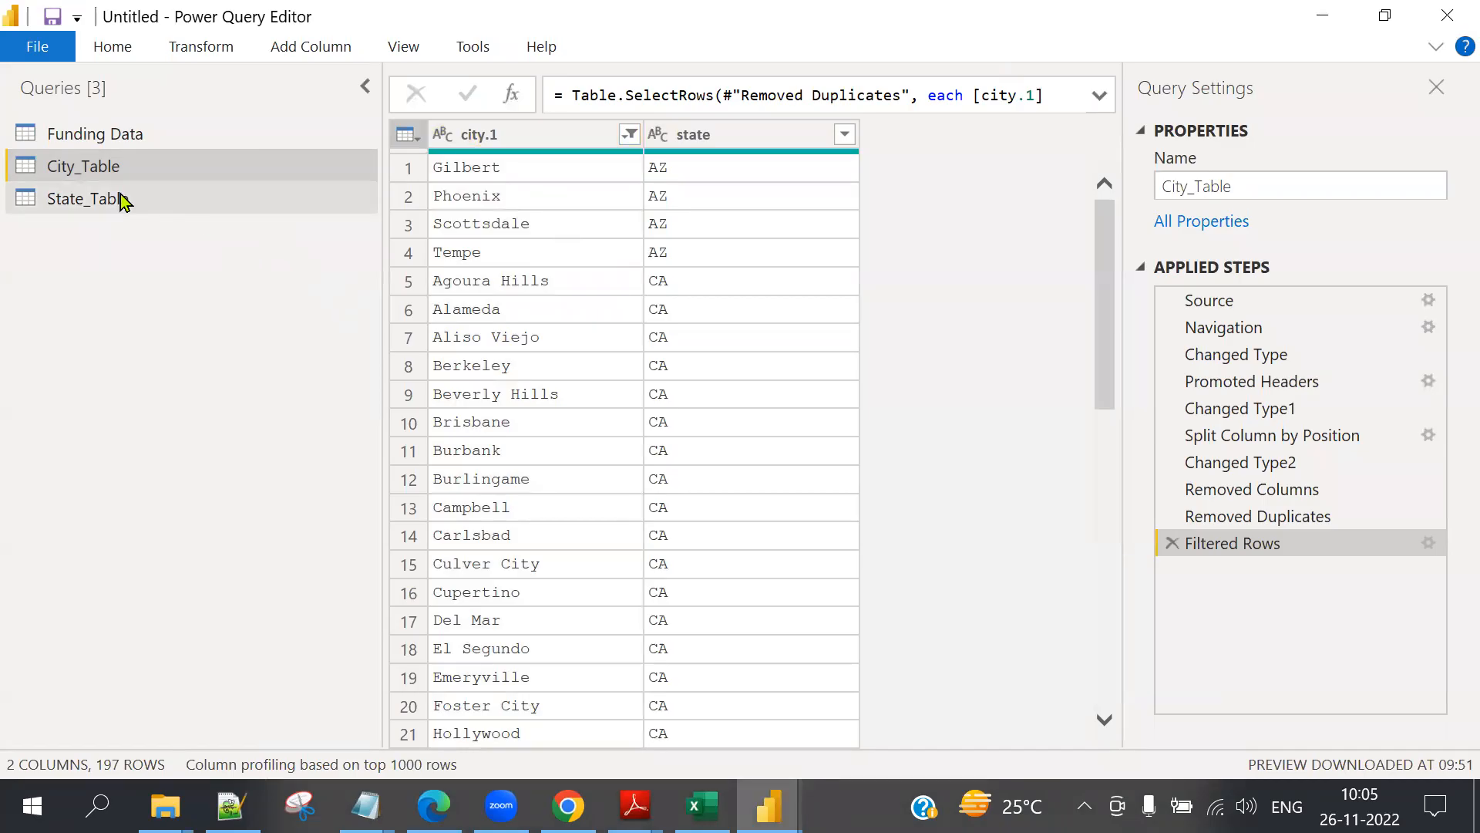
# Delete the State_Table query that references City_Table.
pyautogui.rightClick(91, 195)
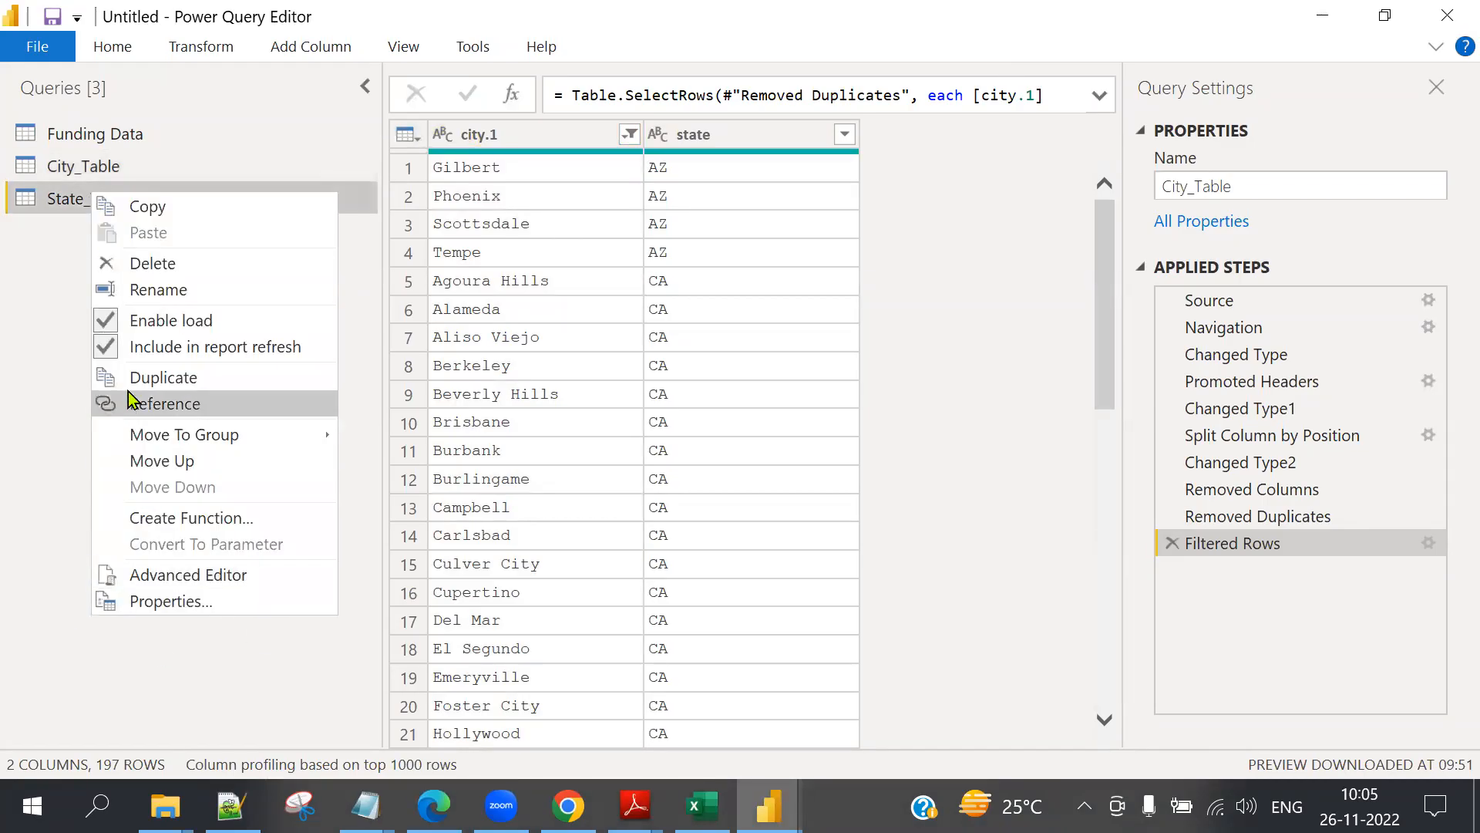
pyautogui.click(159, 264)
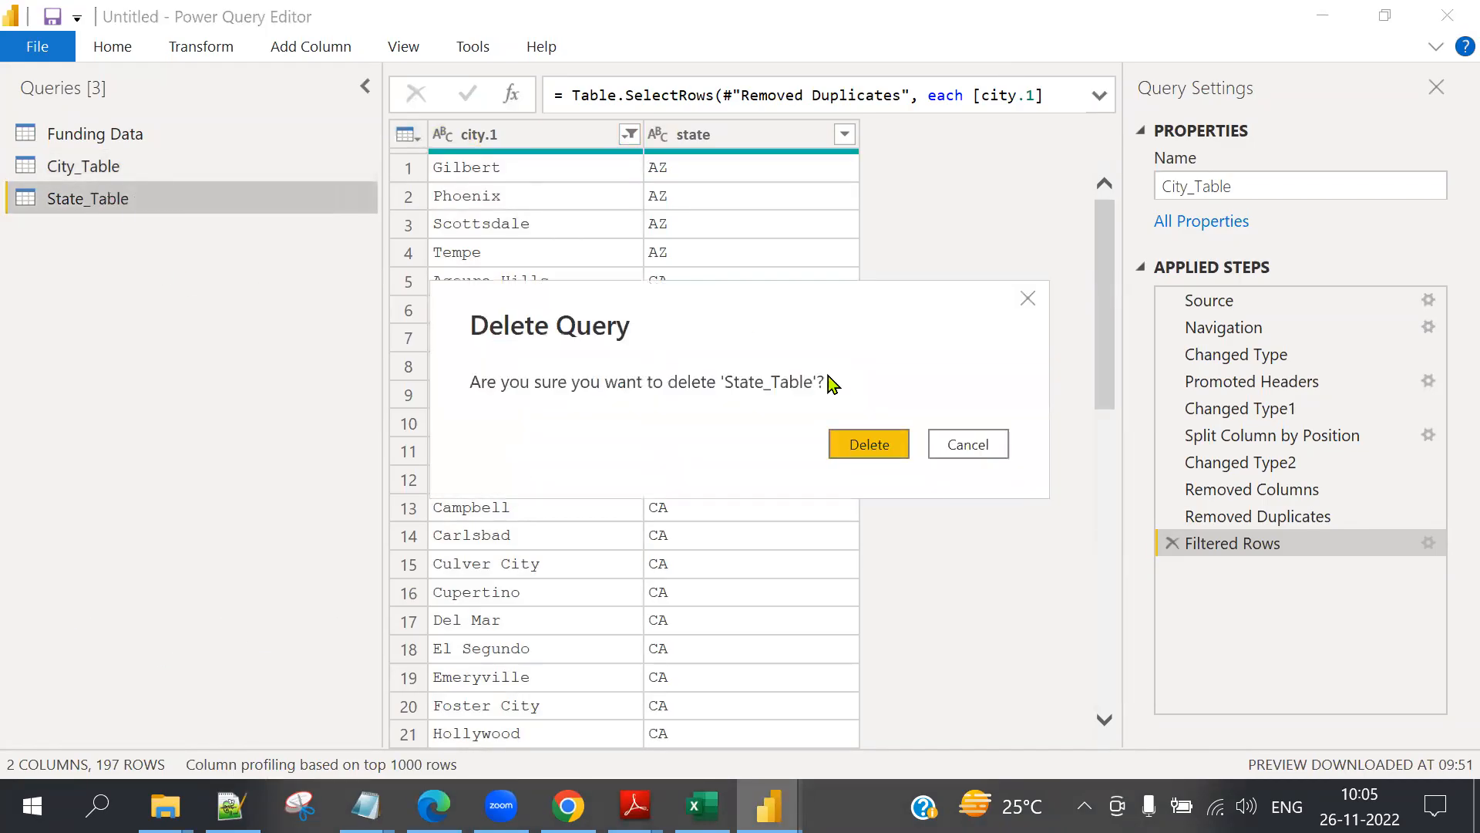
pyautogui.click(868, 443)
# Duplicate the City_Table query and rename the copy State_Table.
pyautogui.rightClick(83, 165)
pyautogui.click(15, 423)
pyautogui.rightClick(78, 169)
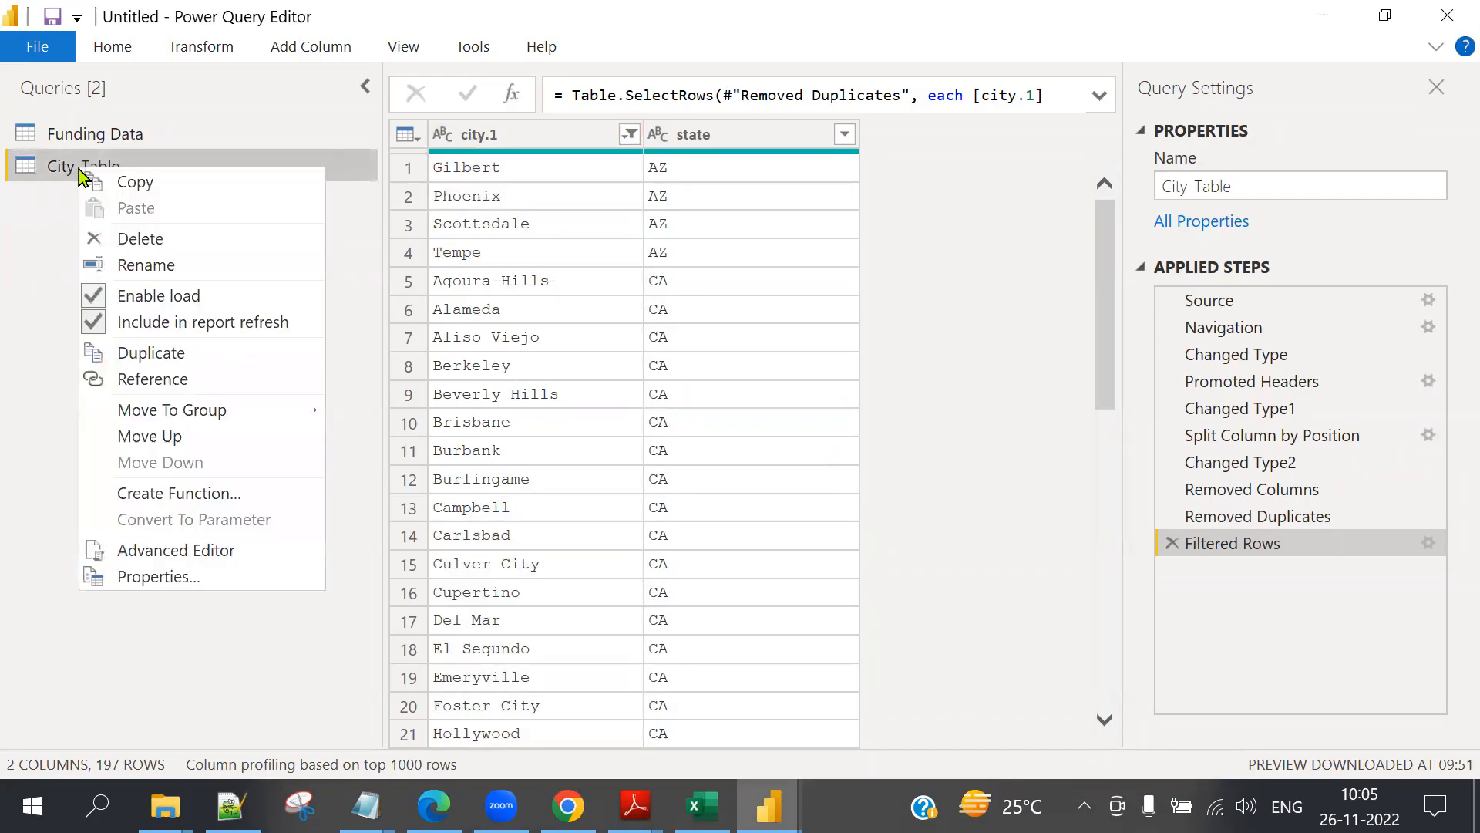
pyautogui.click(141, 351)
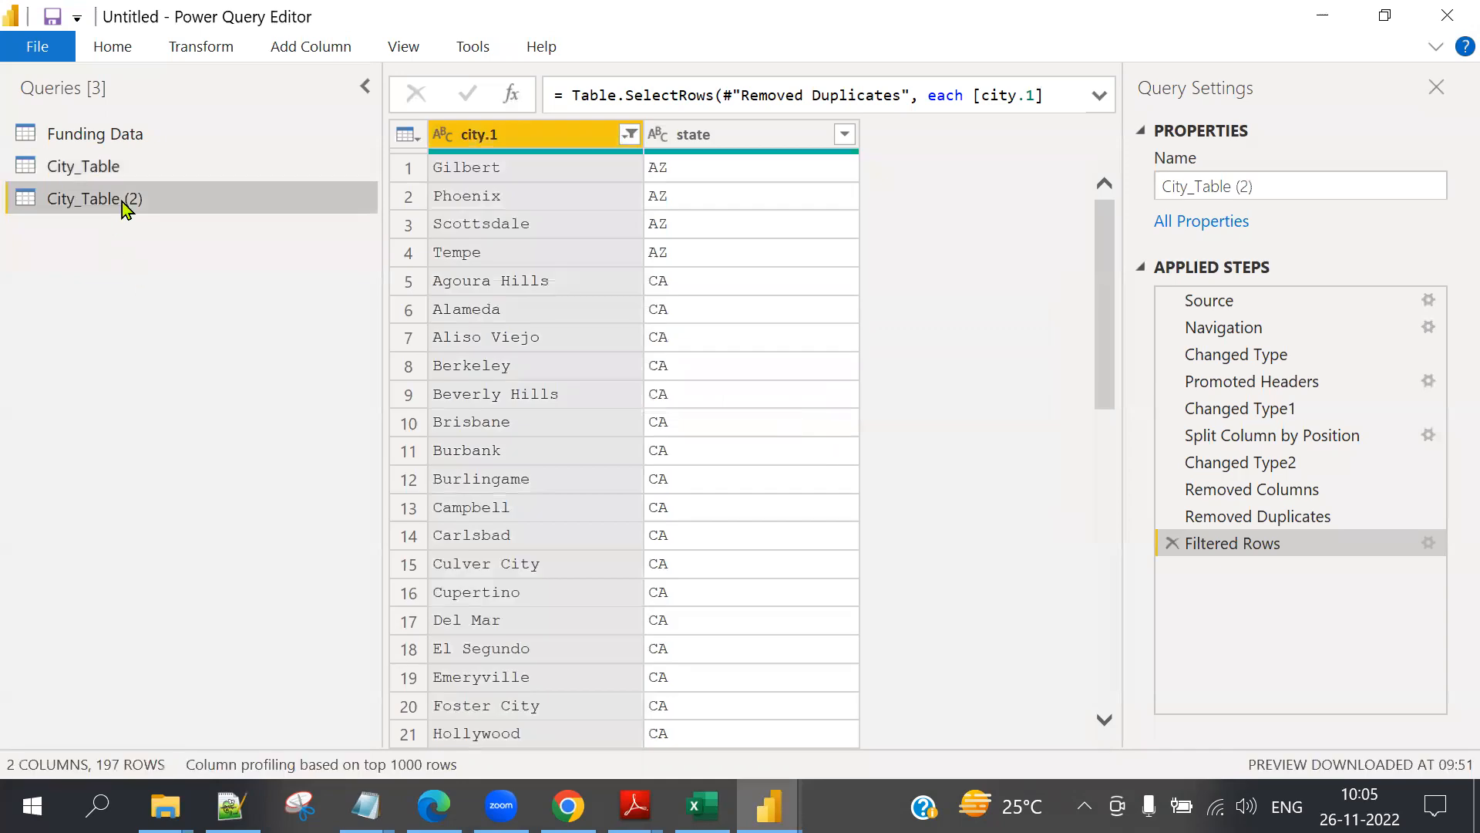
pyautogui.rightClick(121, 200)
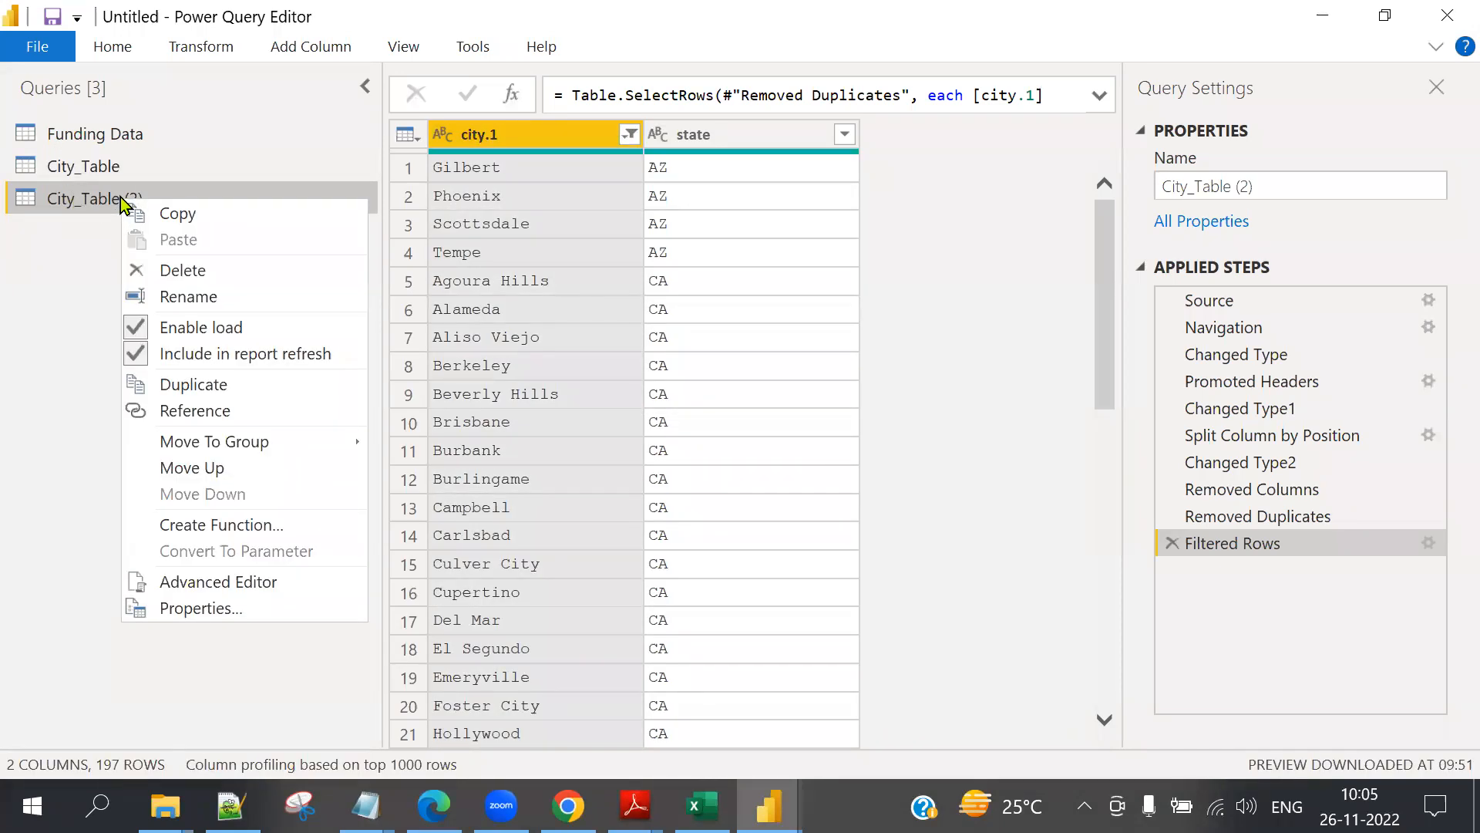
pyautogui.click(202, 301)
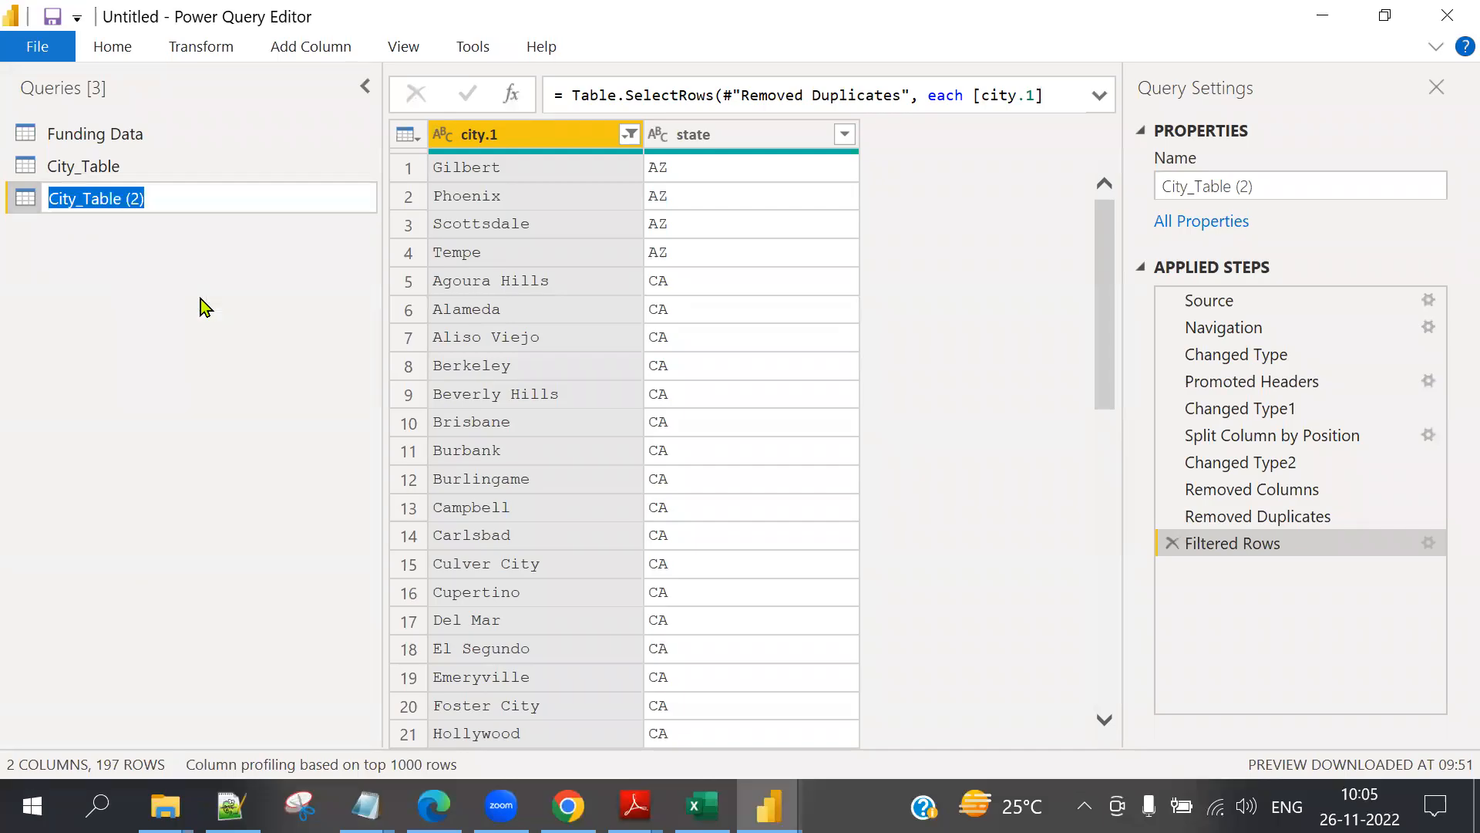
pyautogui.write('State_Table')
pyautogui.press('Return')
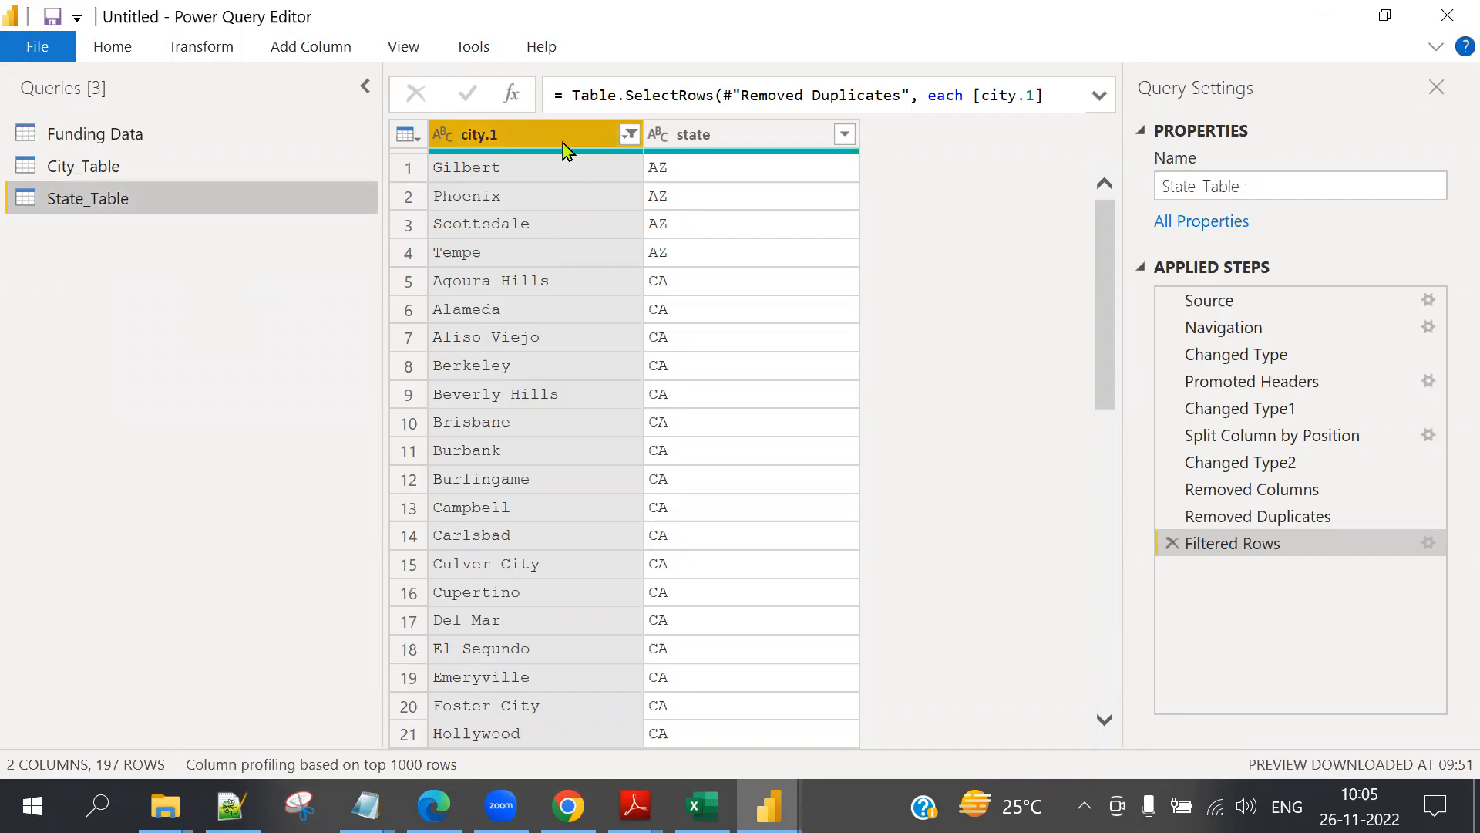
# Remove the city.1 column from the new State_Table and remove duplicates from its state column.
pyautogui.rightClick(563, 147)
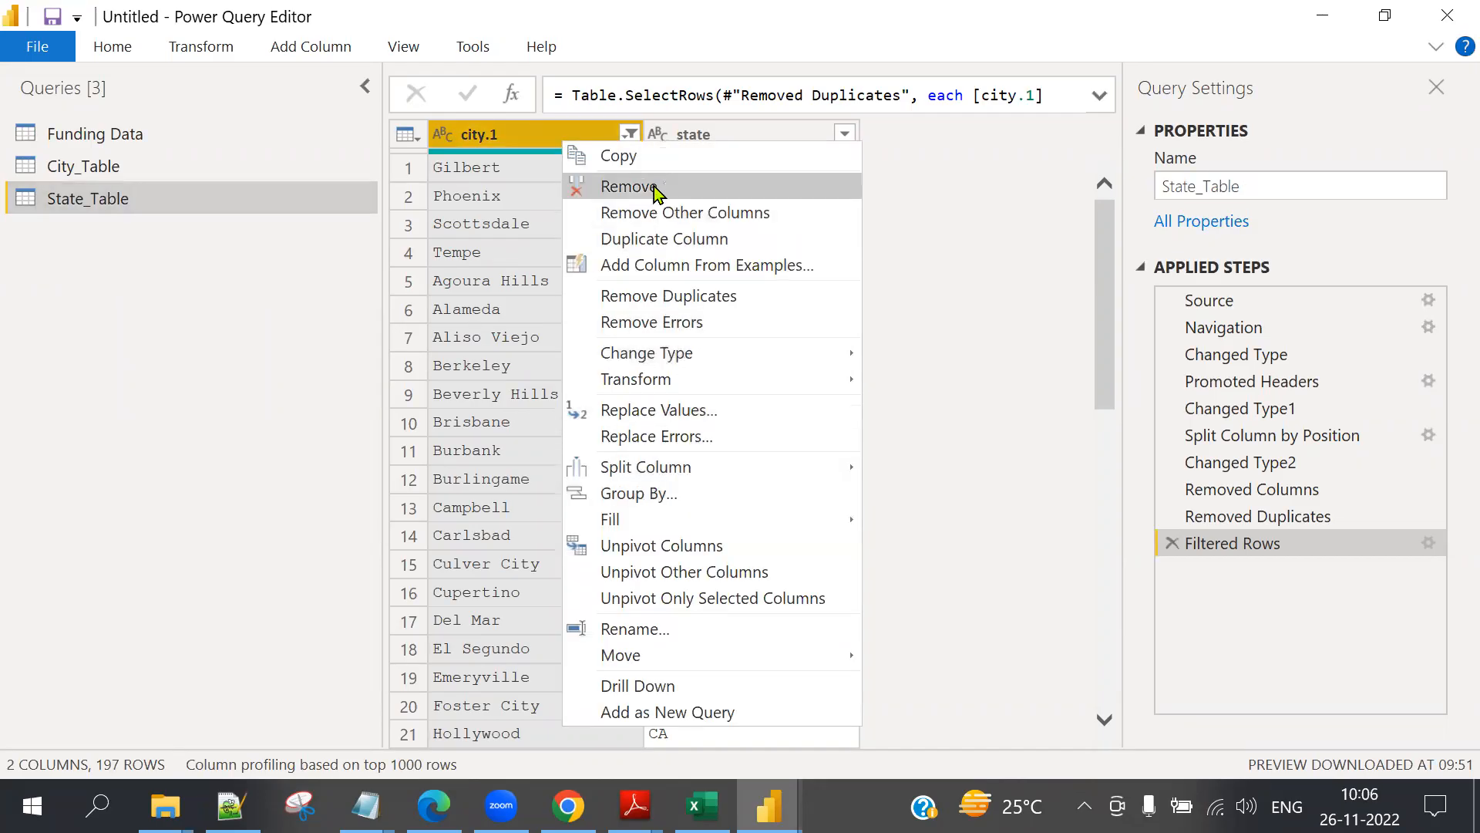
pyautogui.click(654, 186)
pyautogui.rightClick(561, 137)
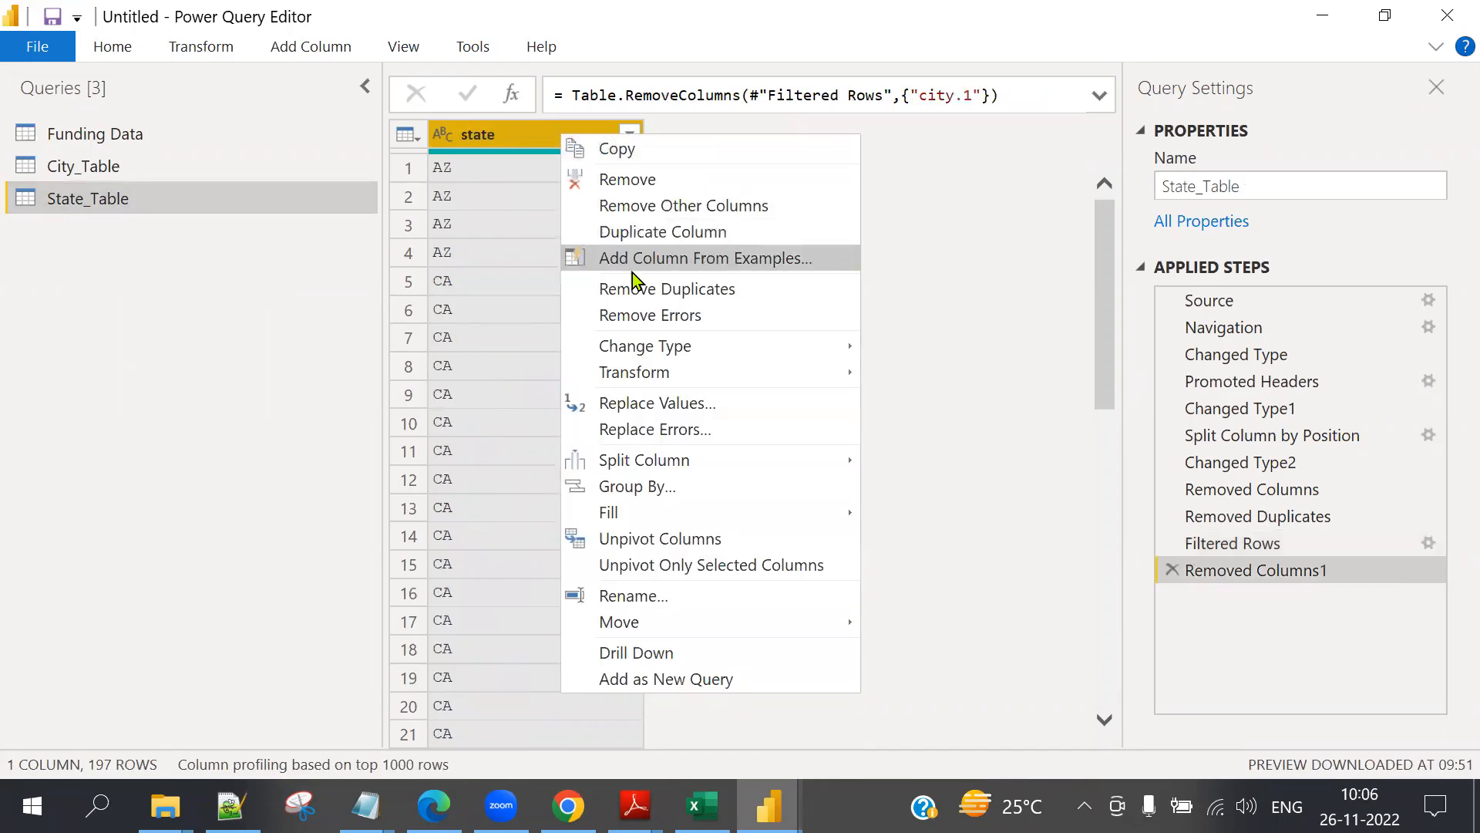
pyautogui.click(669, 290)
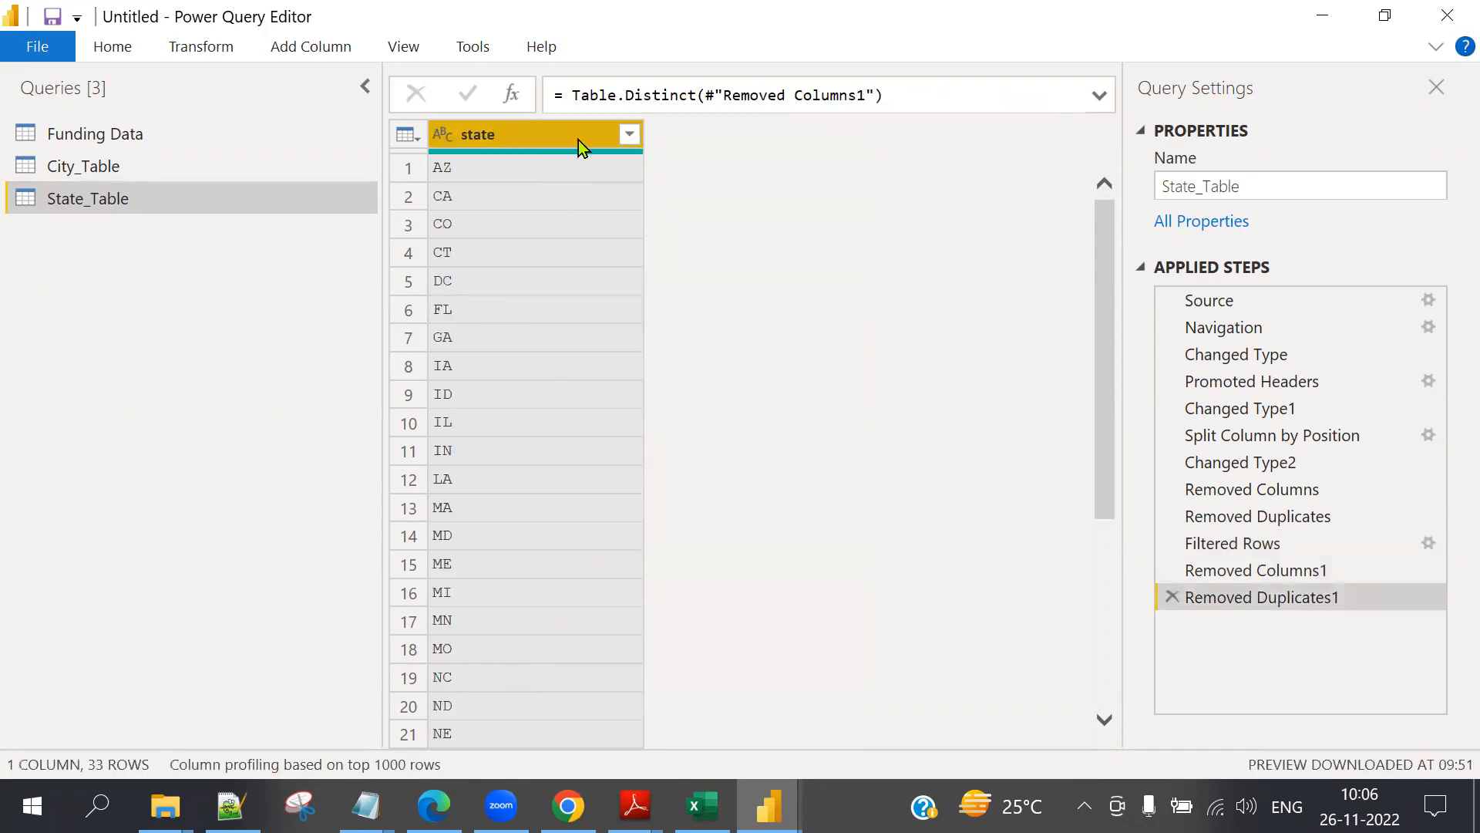
# Add an index column starting from 1 to the duplicated State_Table and place it before the state column.
pyautogui.click(413, 136)
pyautogui.moveTo(498, 337)
pyautogui.click(773, 363)
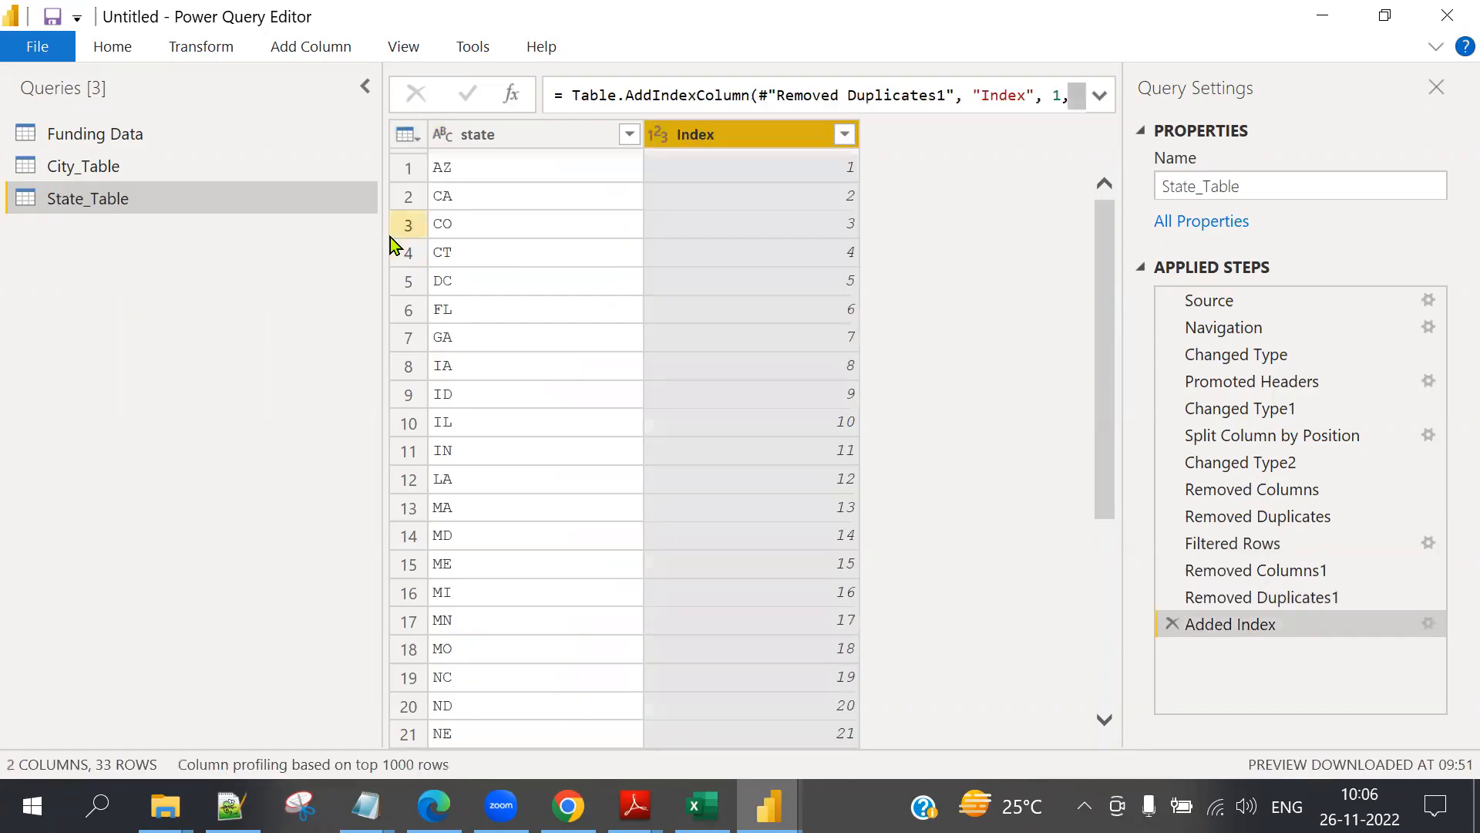
pyautogui.moveTo(722, 130); pyautogui.dragTo(461, 132)
pyautogui.click(74, 173)
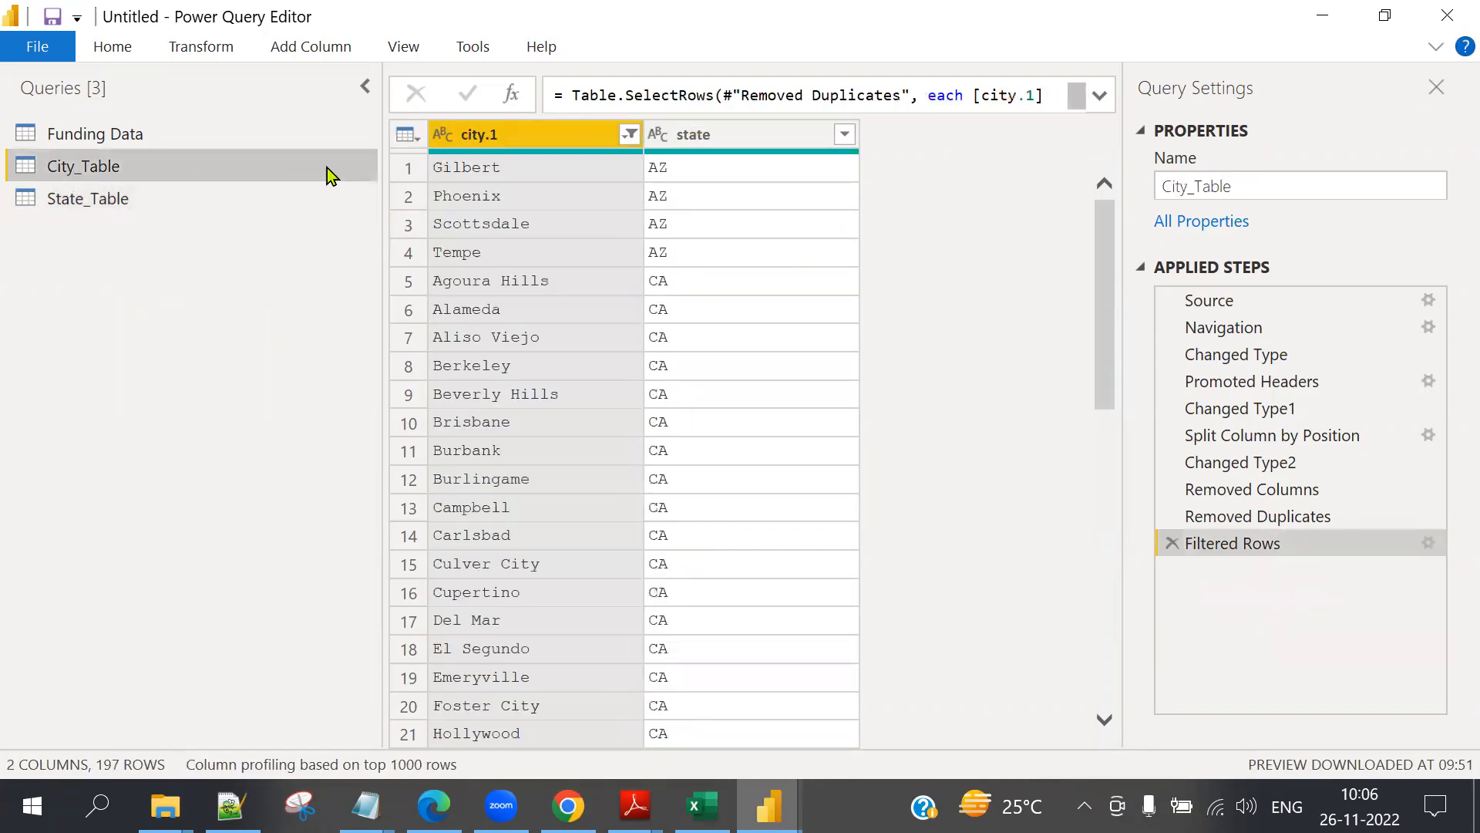
pyautogui.click(408, 134)
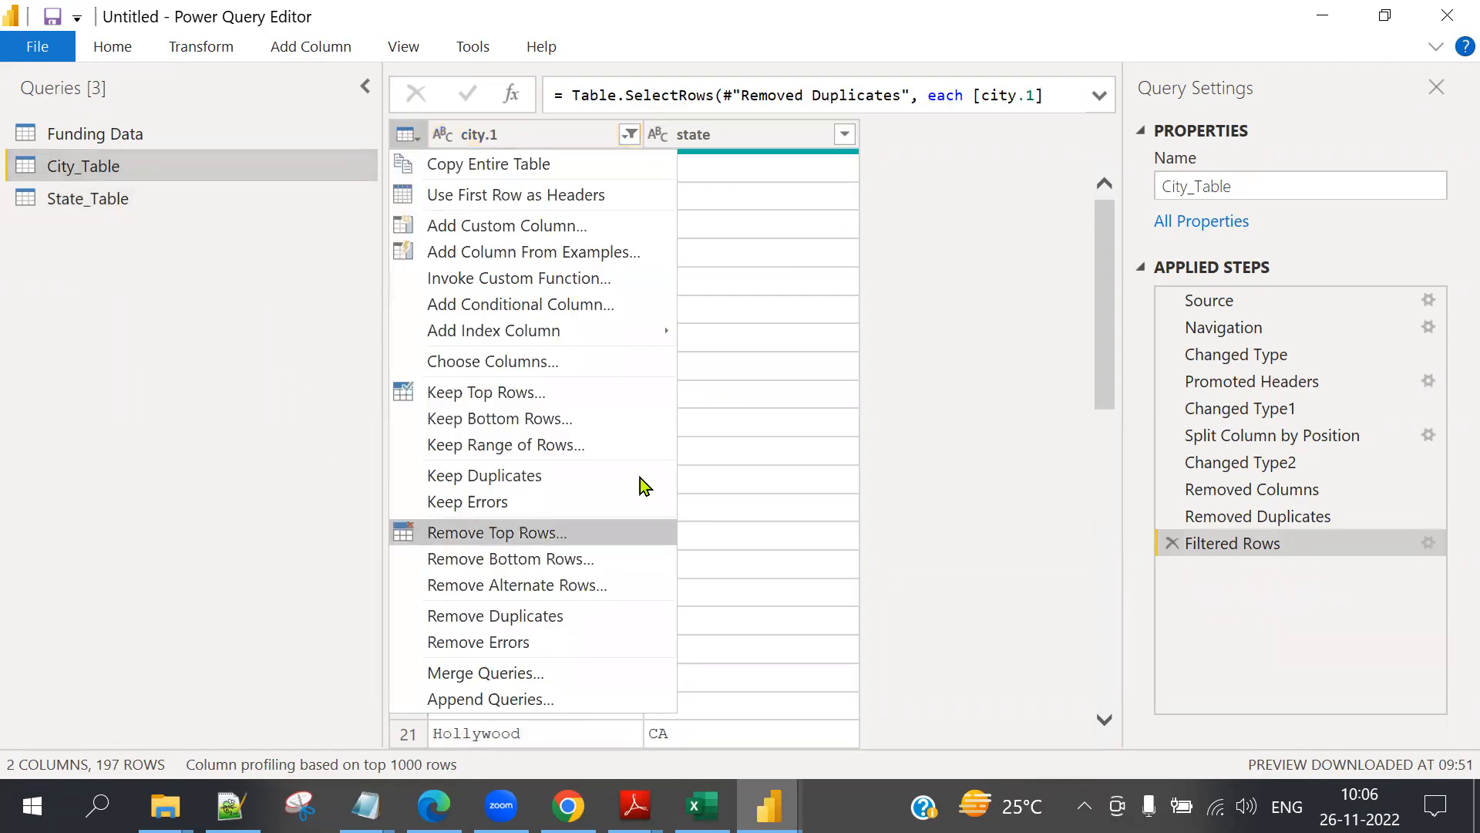
pyautogui.click(494, 670)
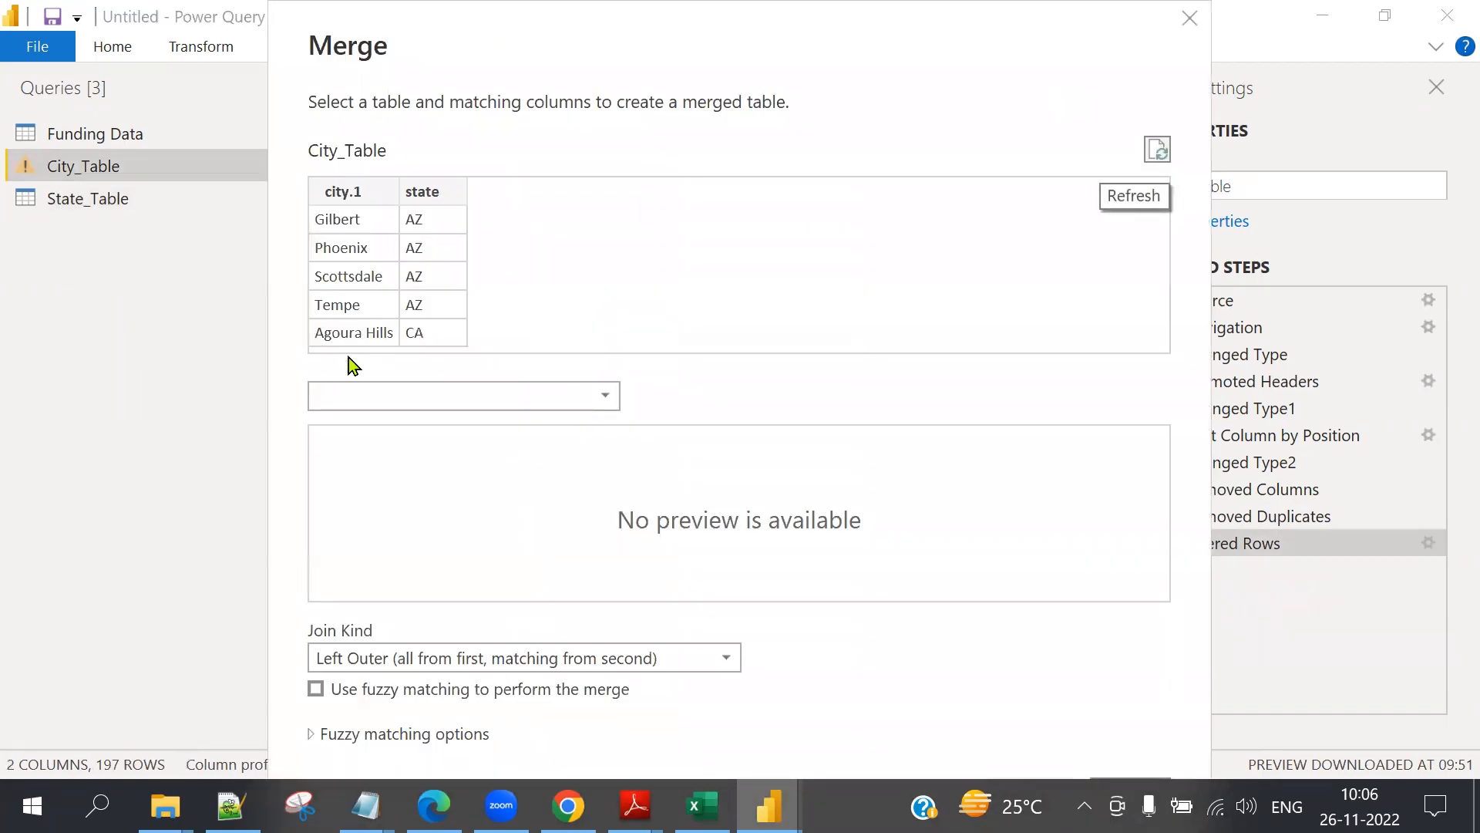
pyautogui.click(361, 397)
pyautogui.click(365, 472)
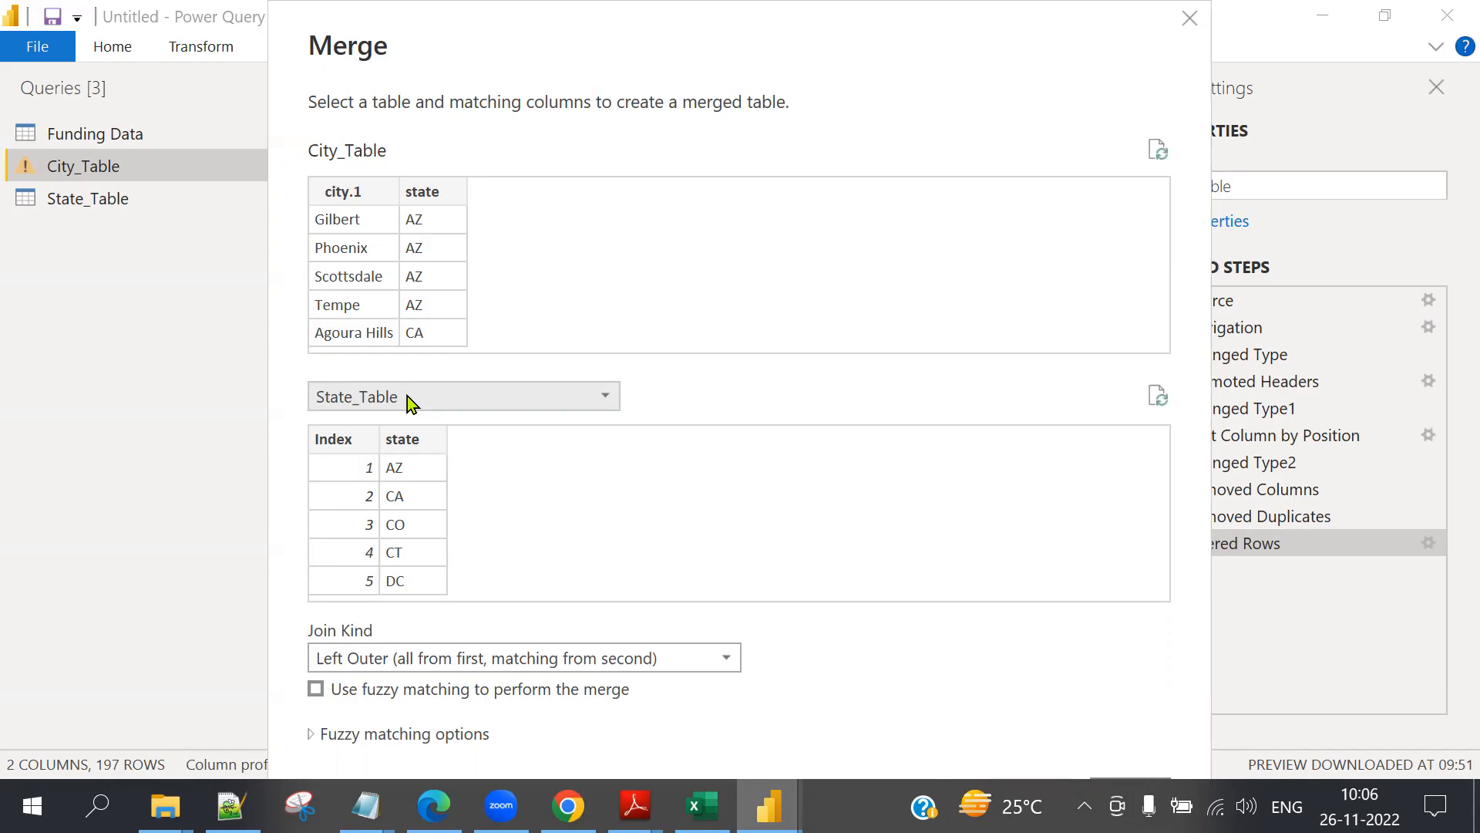
pyautogui.click(433, 219)
pyautogui.click(424, 441)
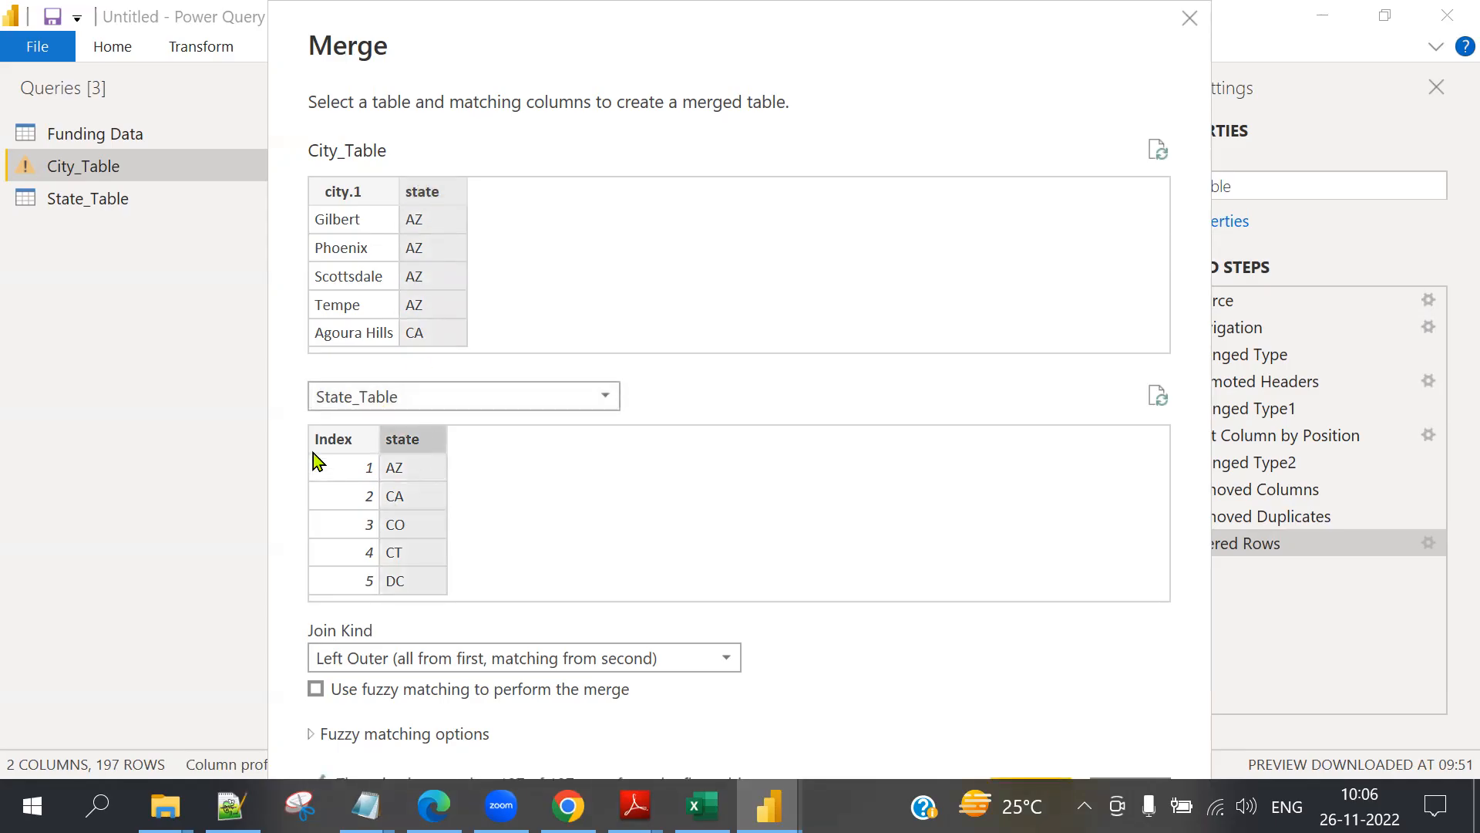
pyautogui.click(432, 658)
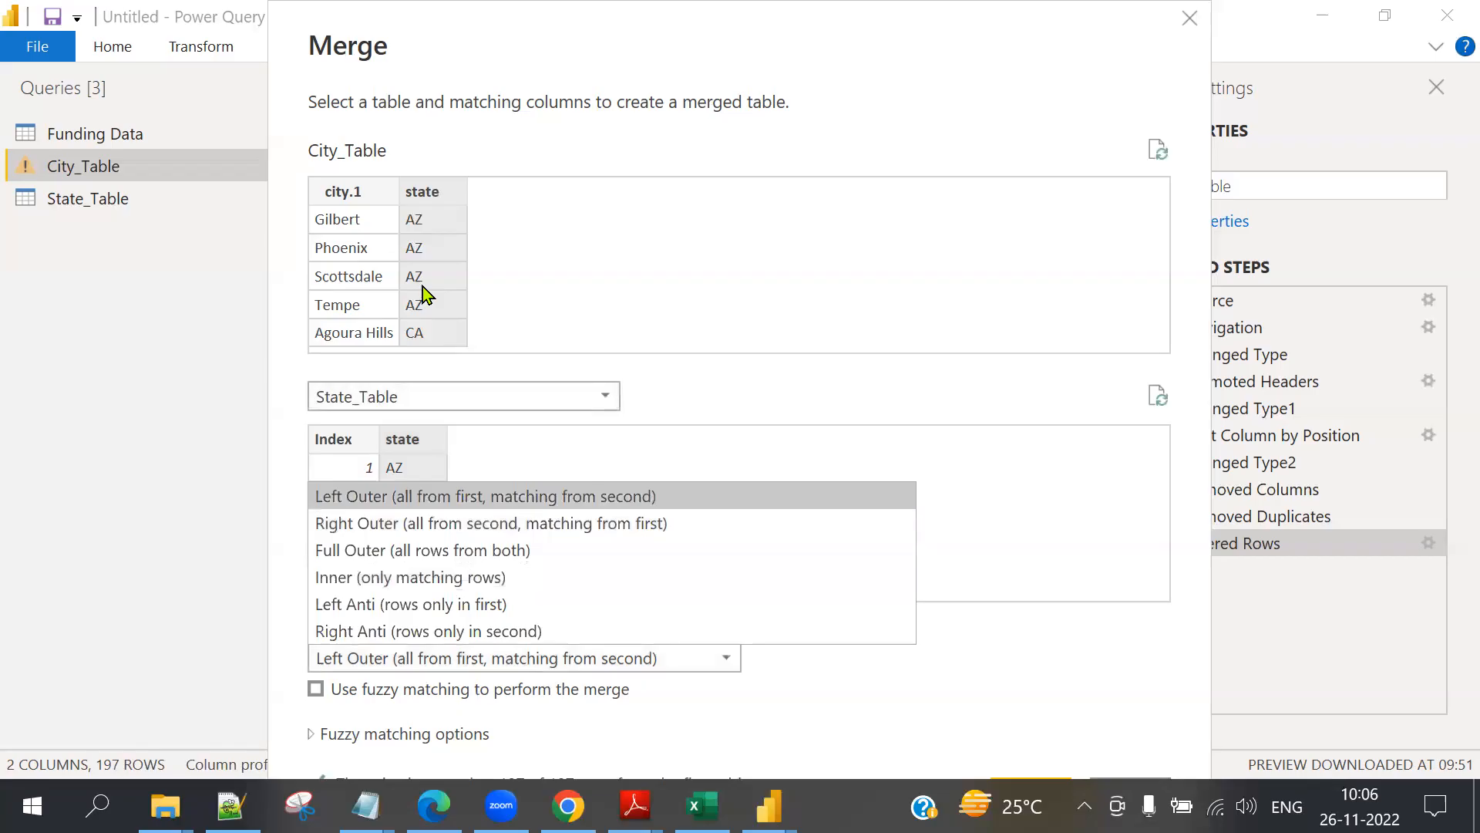
pyautogui.click(372, 578)
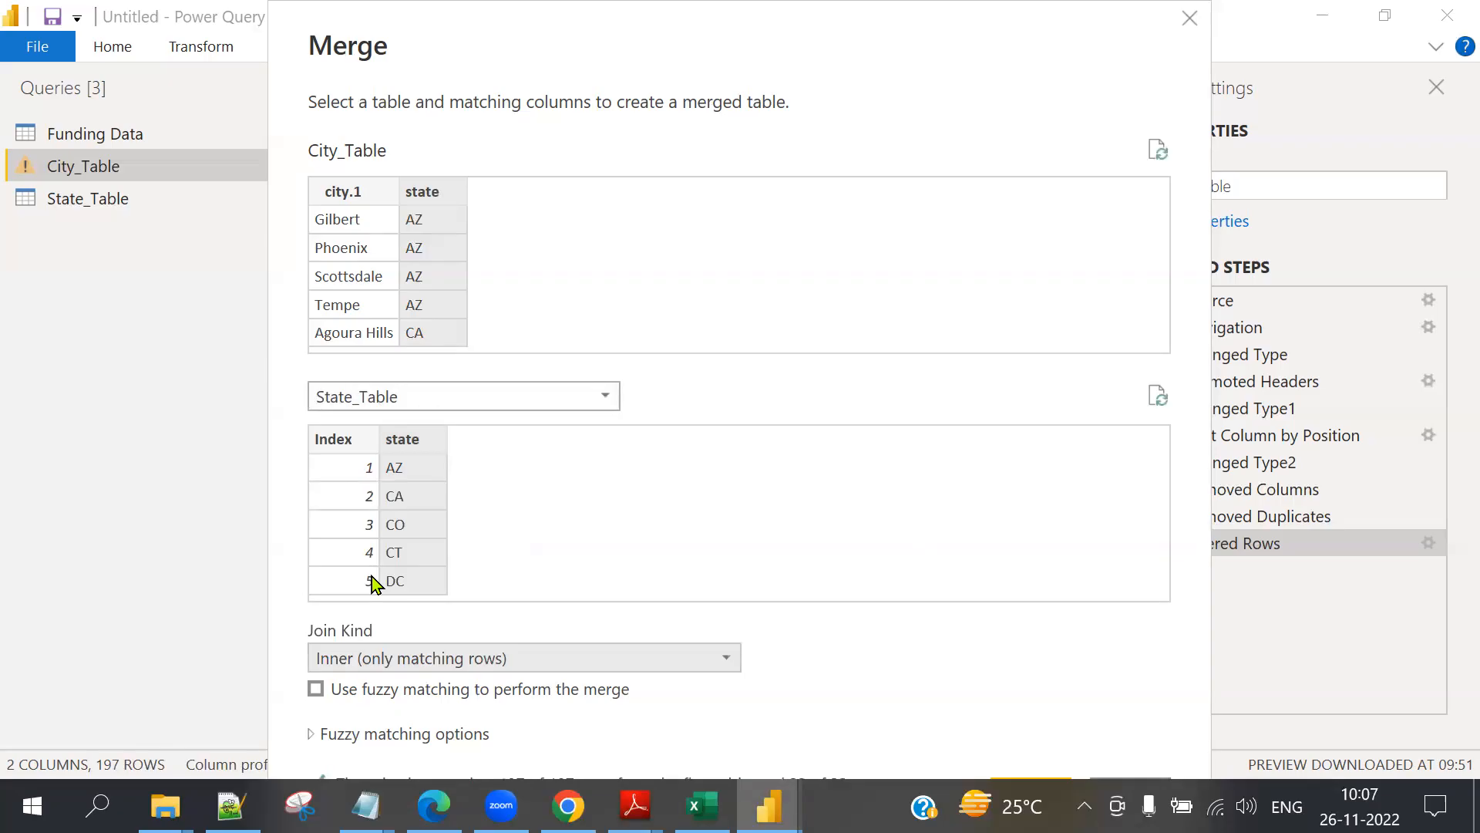
pyautogui.click(409, 660)
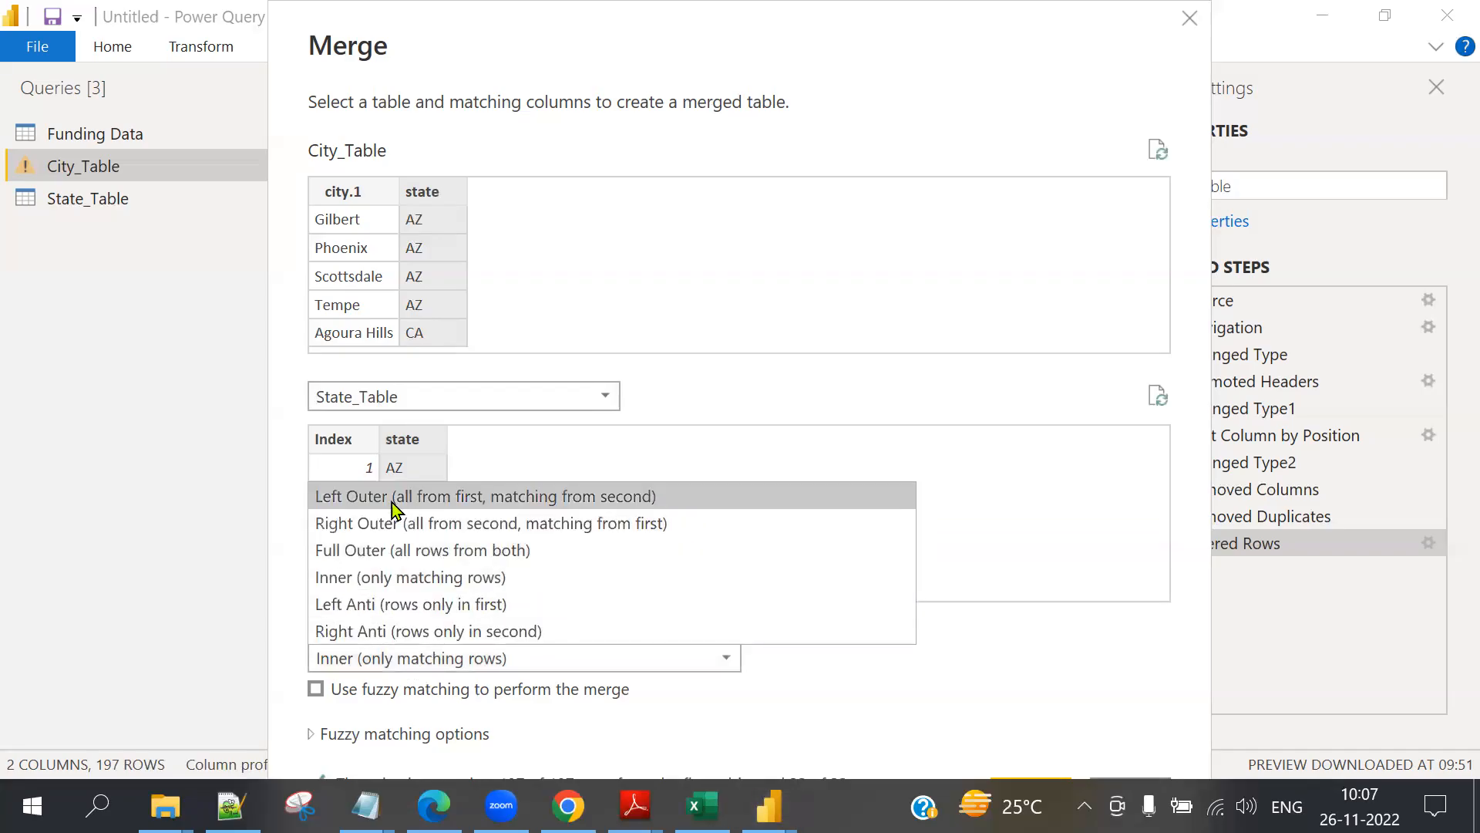
pyautogui.click(397, 509)
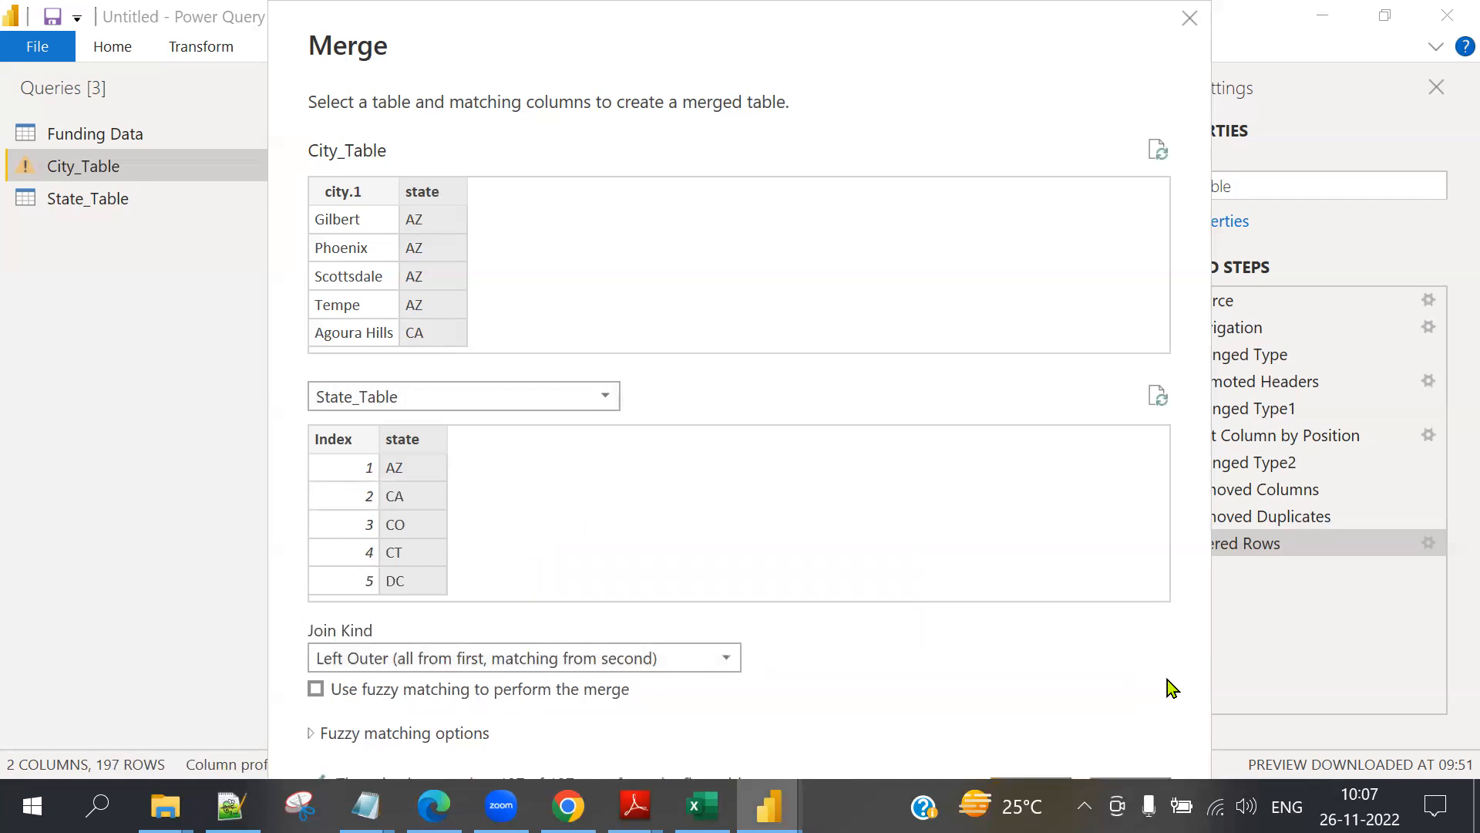
pyautogui.press('Escape')
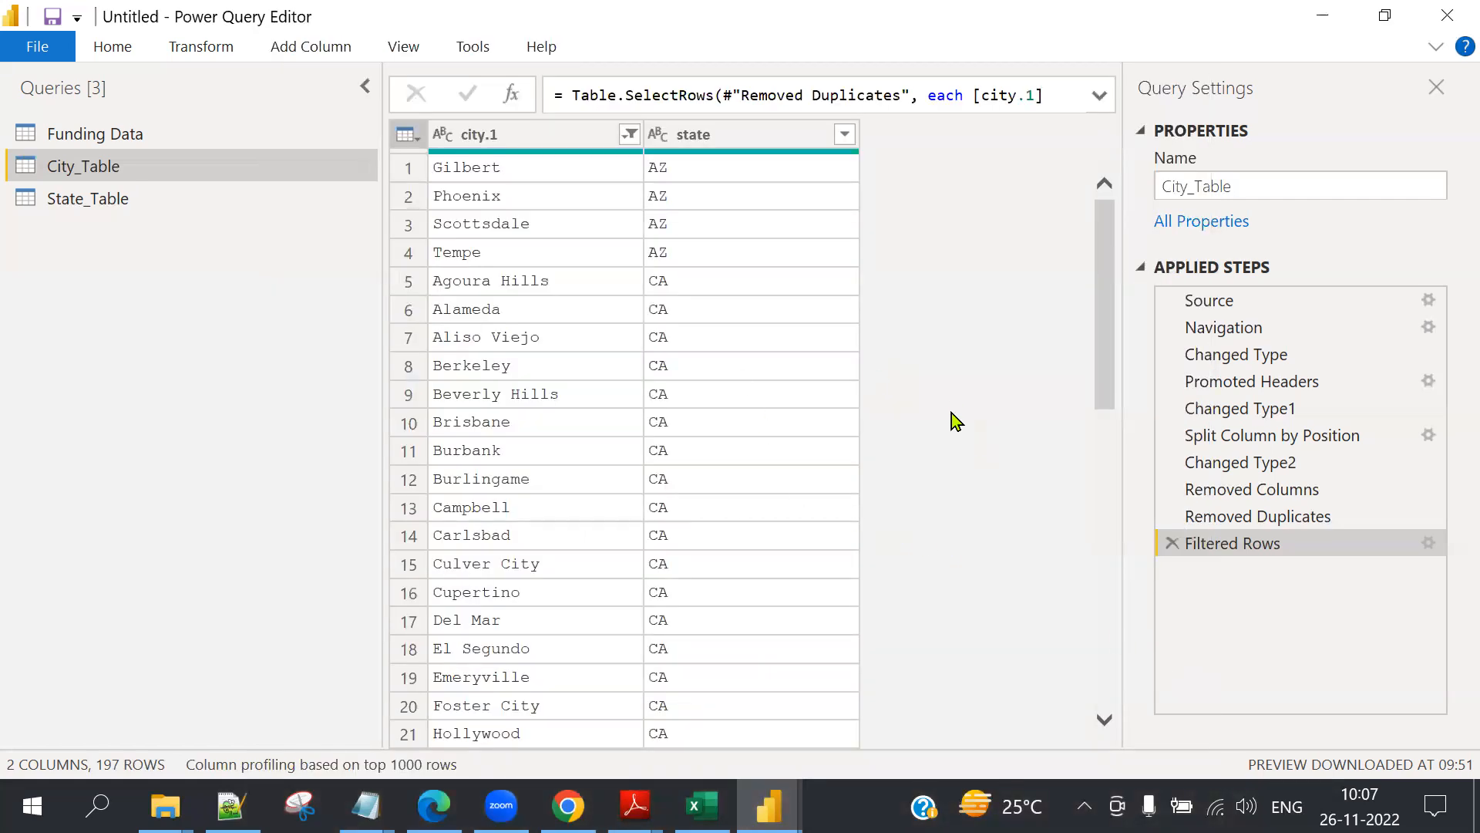
# Merge State_Table into the City_Table query, matching on the state columns with a Left Outer join.
pyautogui.click(411, 137)
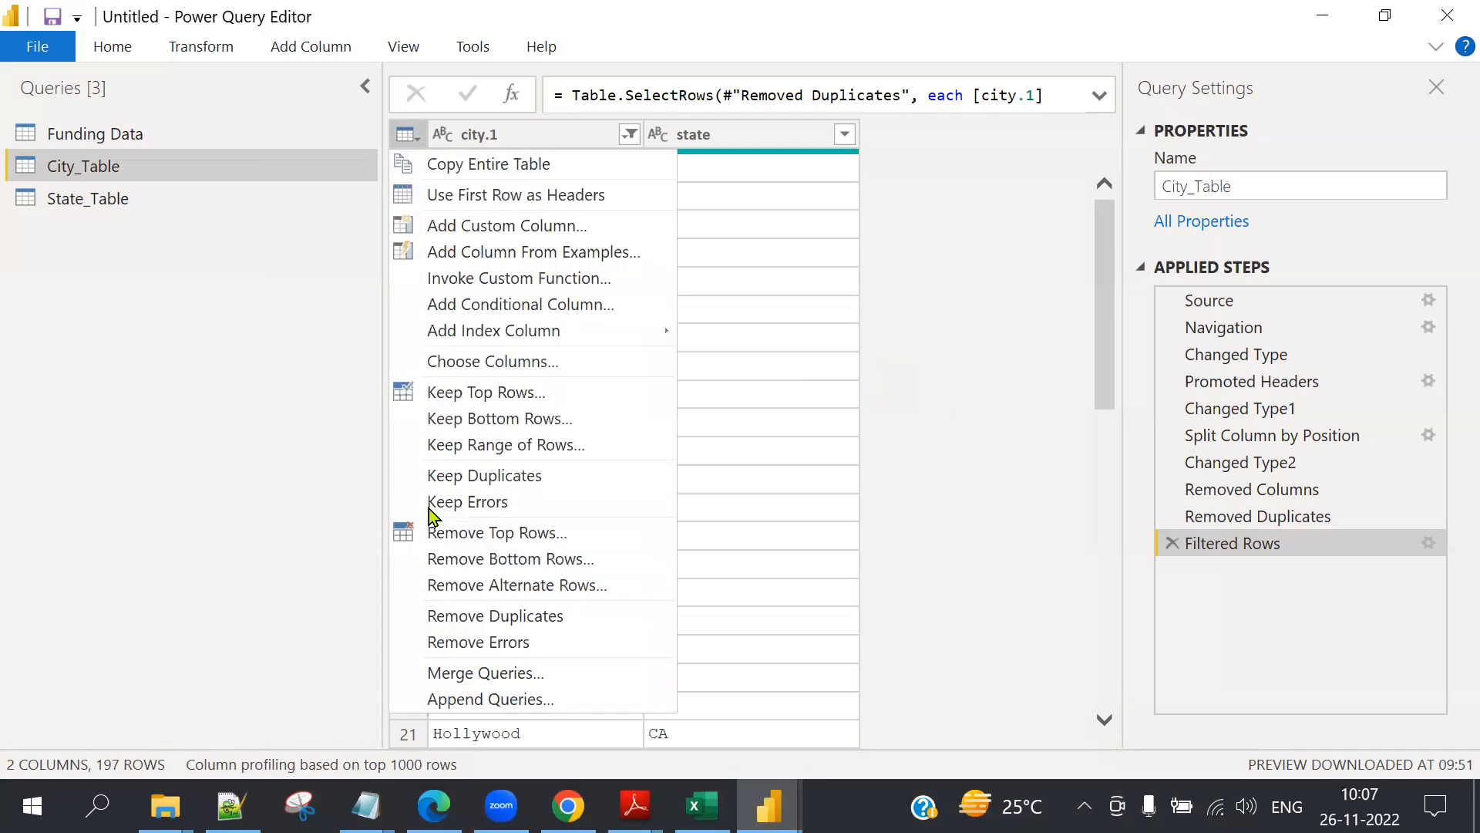
pyautogui.click(534, 673)
pyautogui.click(414, 396)
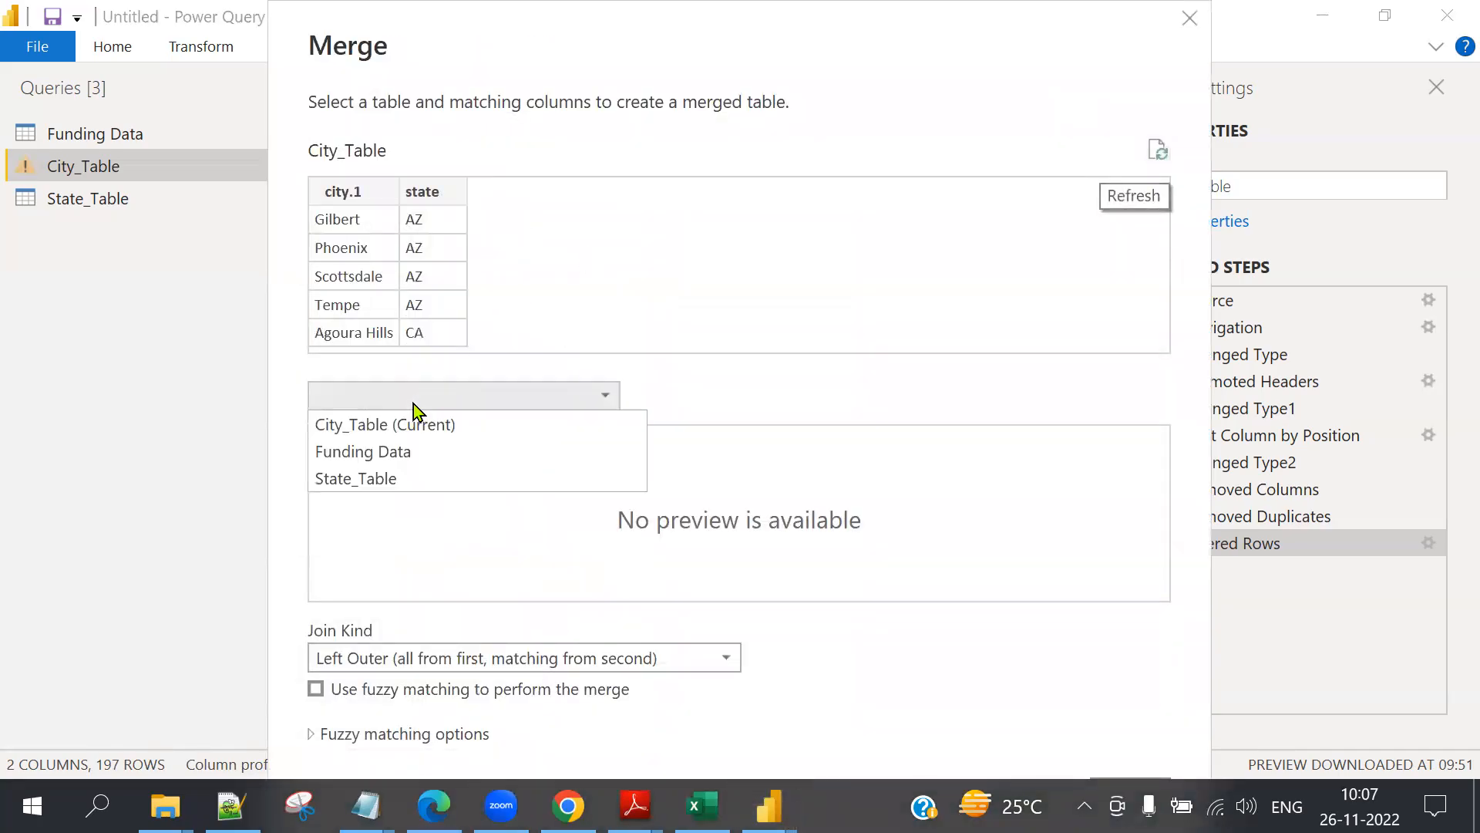
pyautogui.click(385, 471)
pyautogui.click(455, 207)
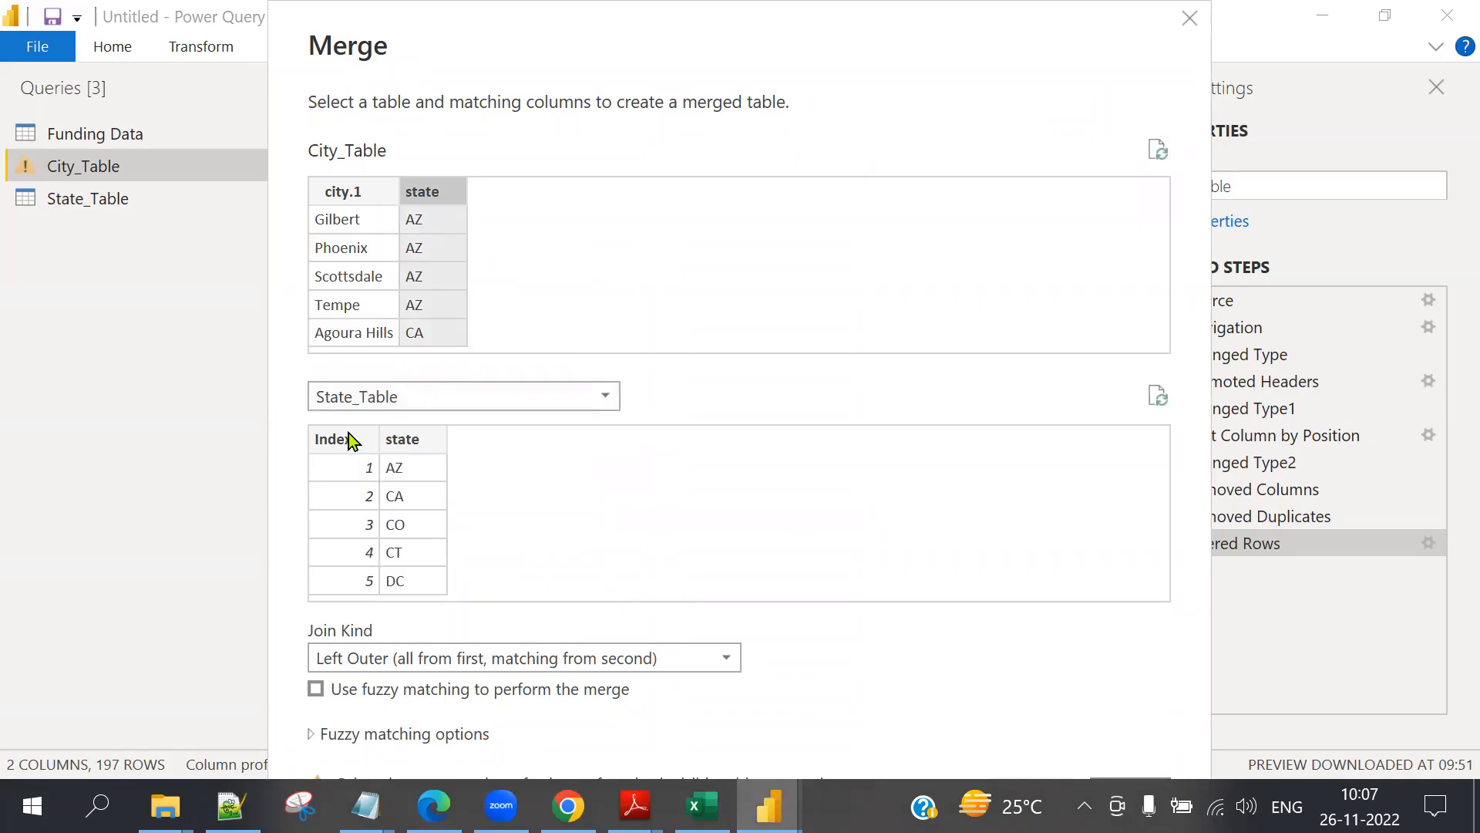
pyautogui.click(402, 439)
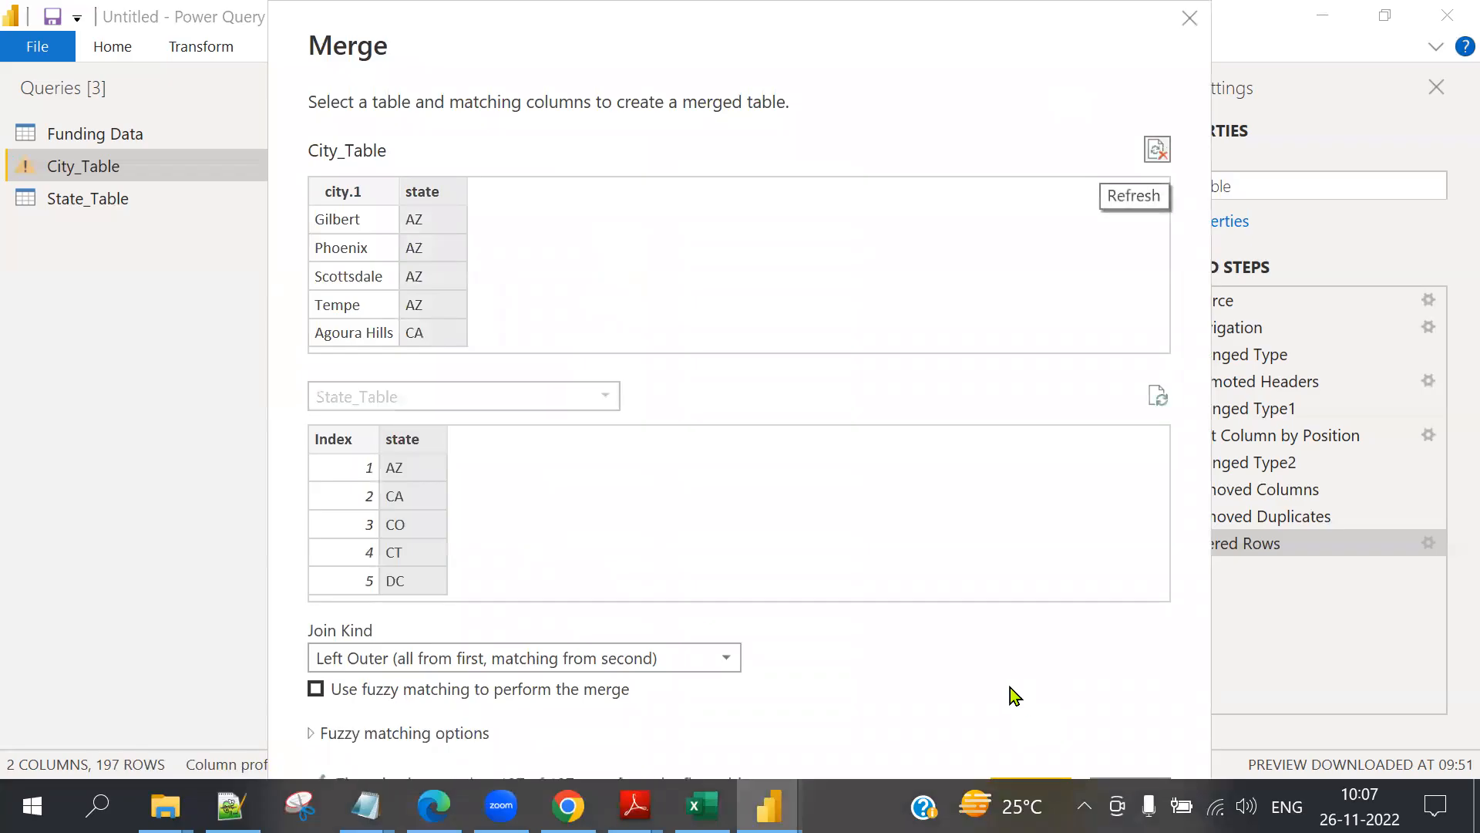
pyautogui.press('Return')
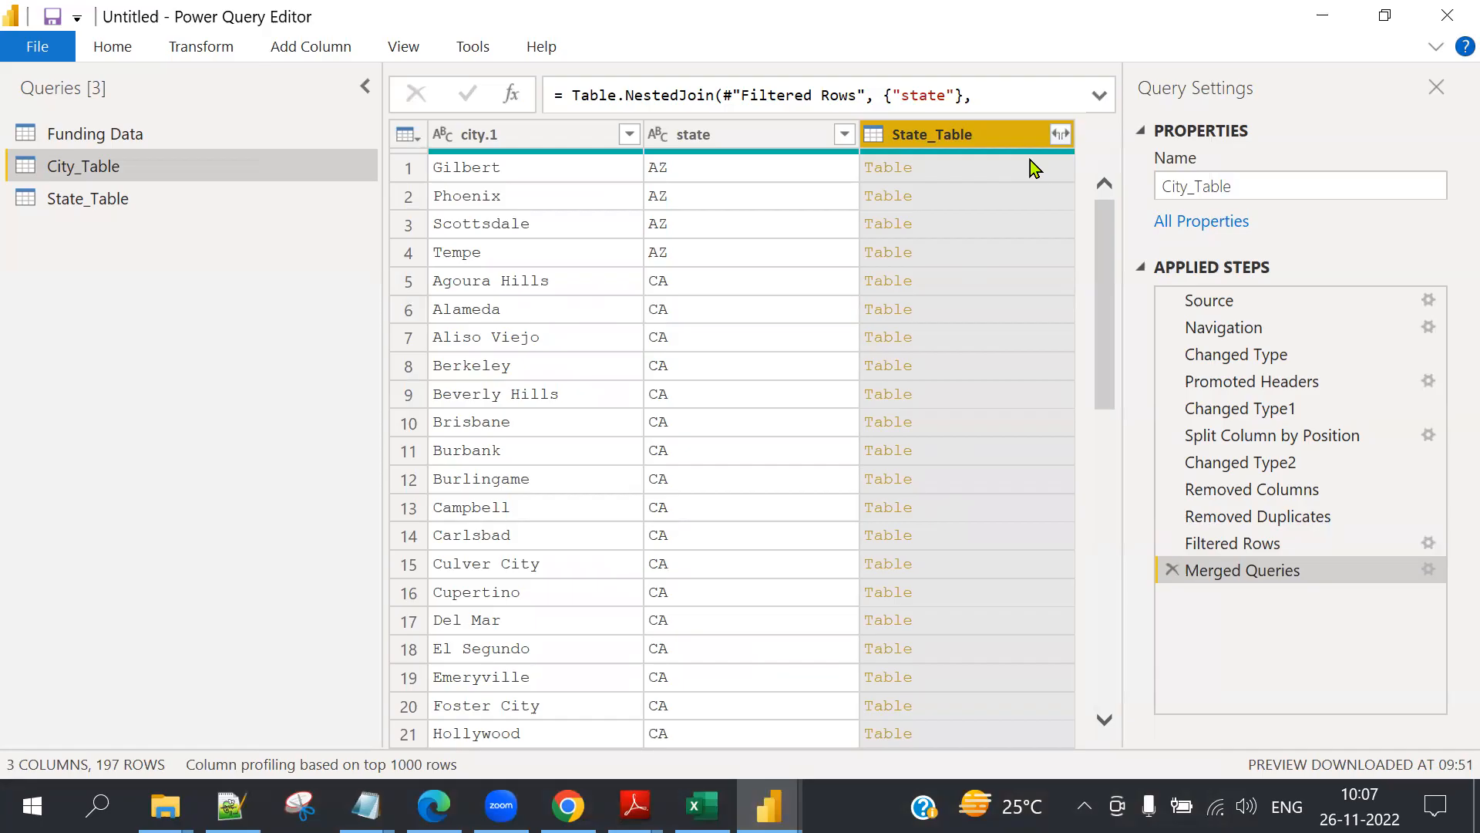
# Expand only the Index field from the merged State_Table column and remove the state column from City_Table.
pyautogui.click(1061, 135)
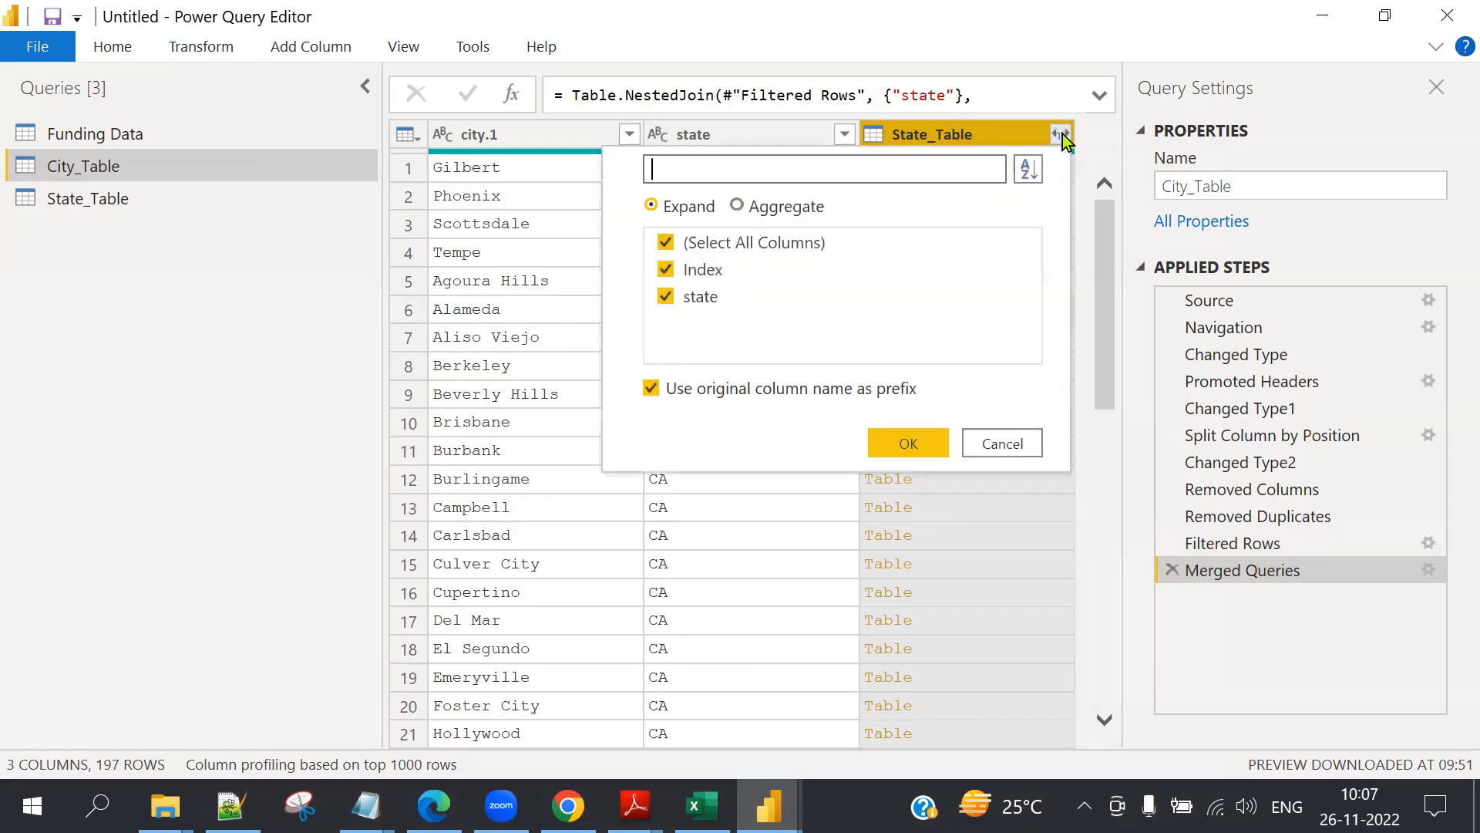
pyautogui.click(666, 296)
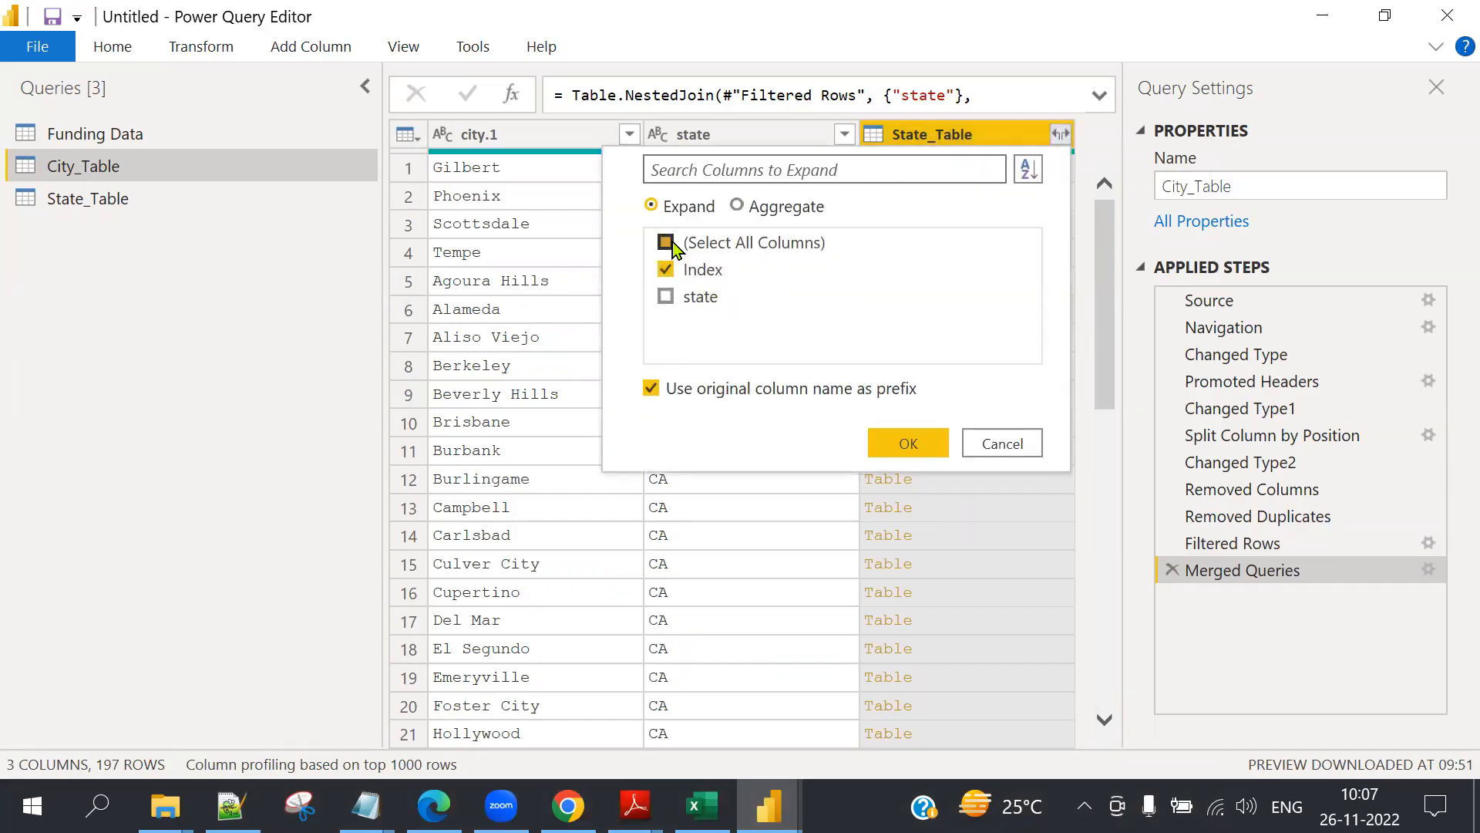
pyautogui.click(906, 443)
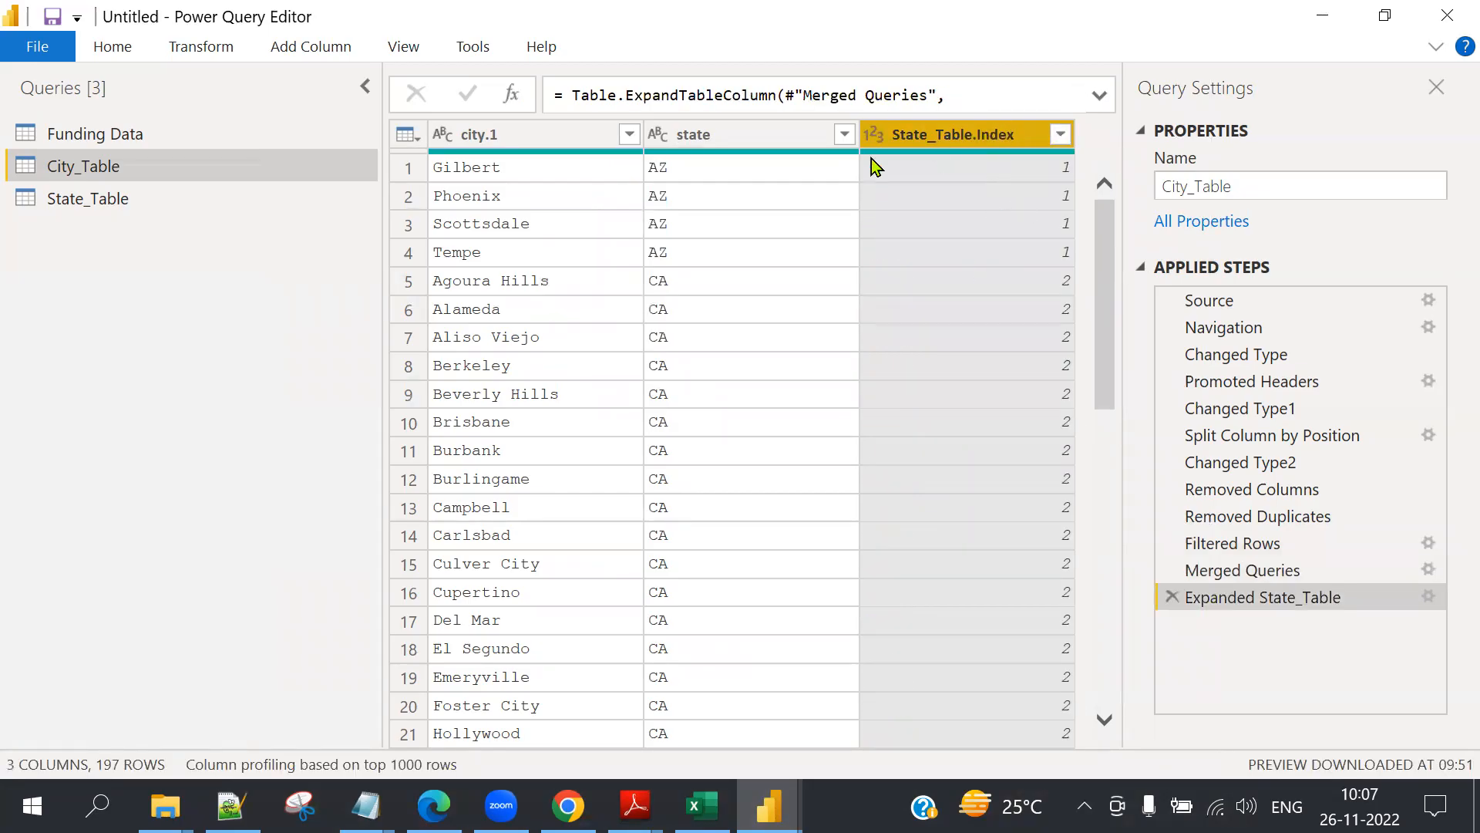
pyautogui.rightClick(774, 137)
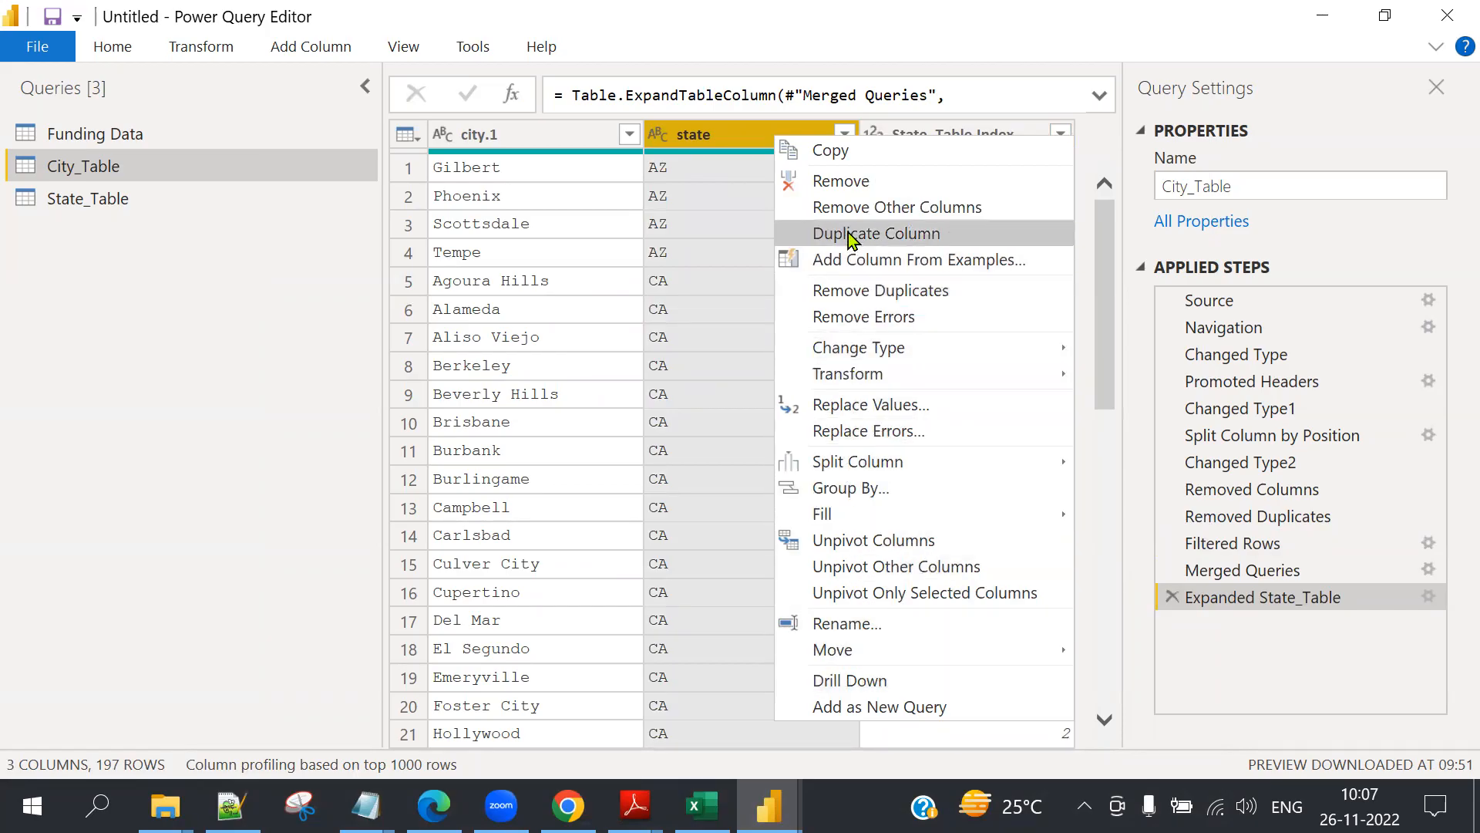
pyautogui.click(854, 184)
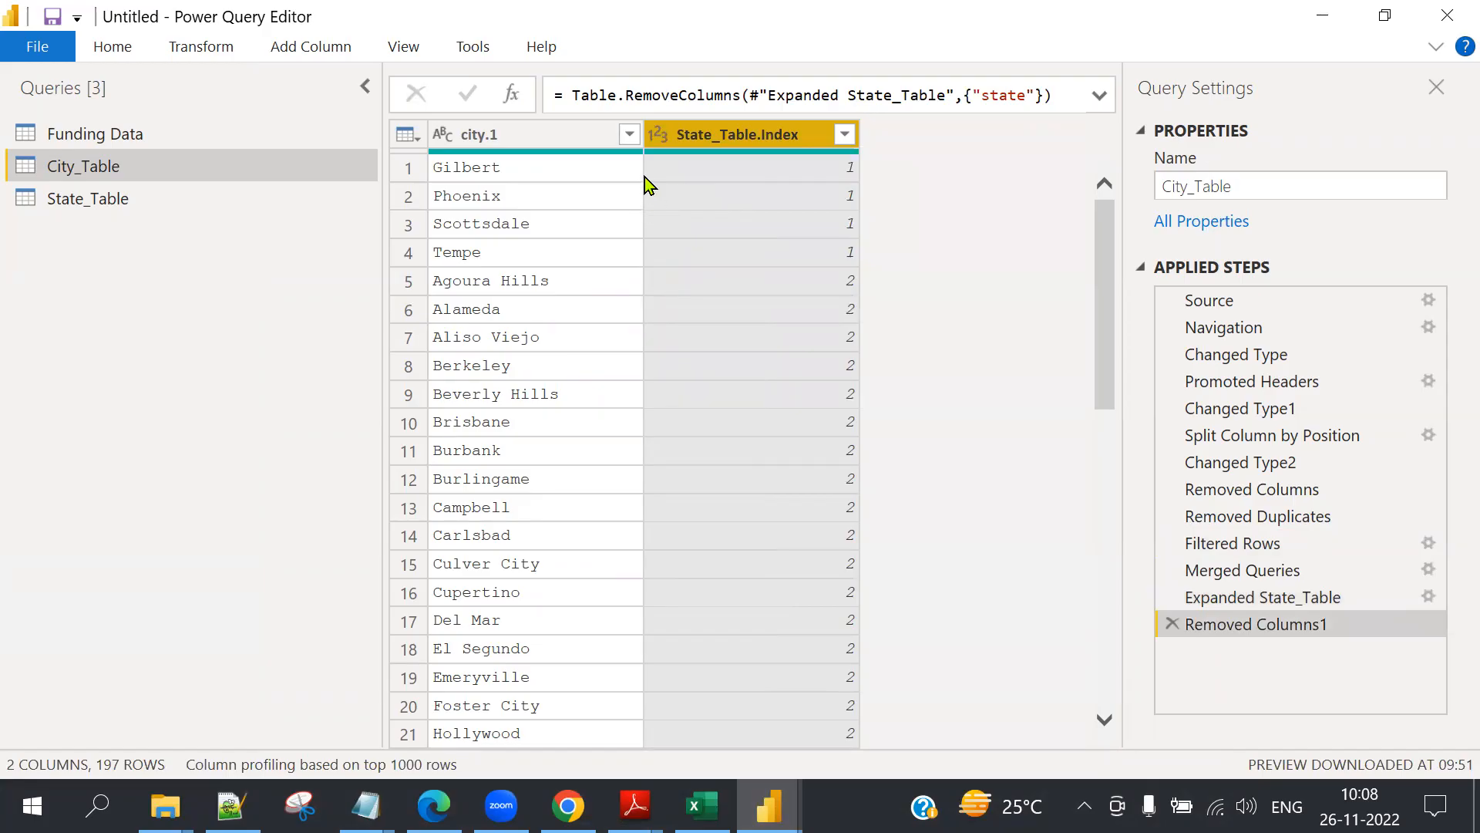
# Add an index column starting from 1 to City_Table.
pyautogui.moveTo(758, 151)
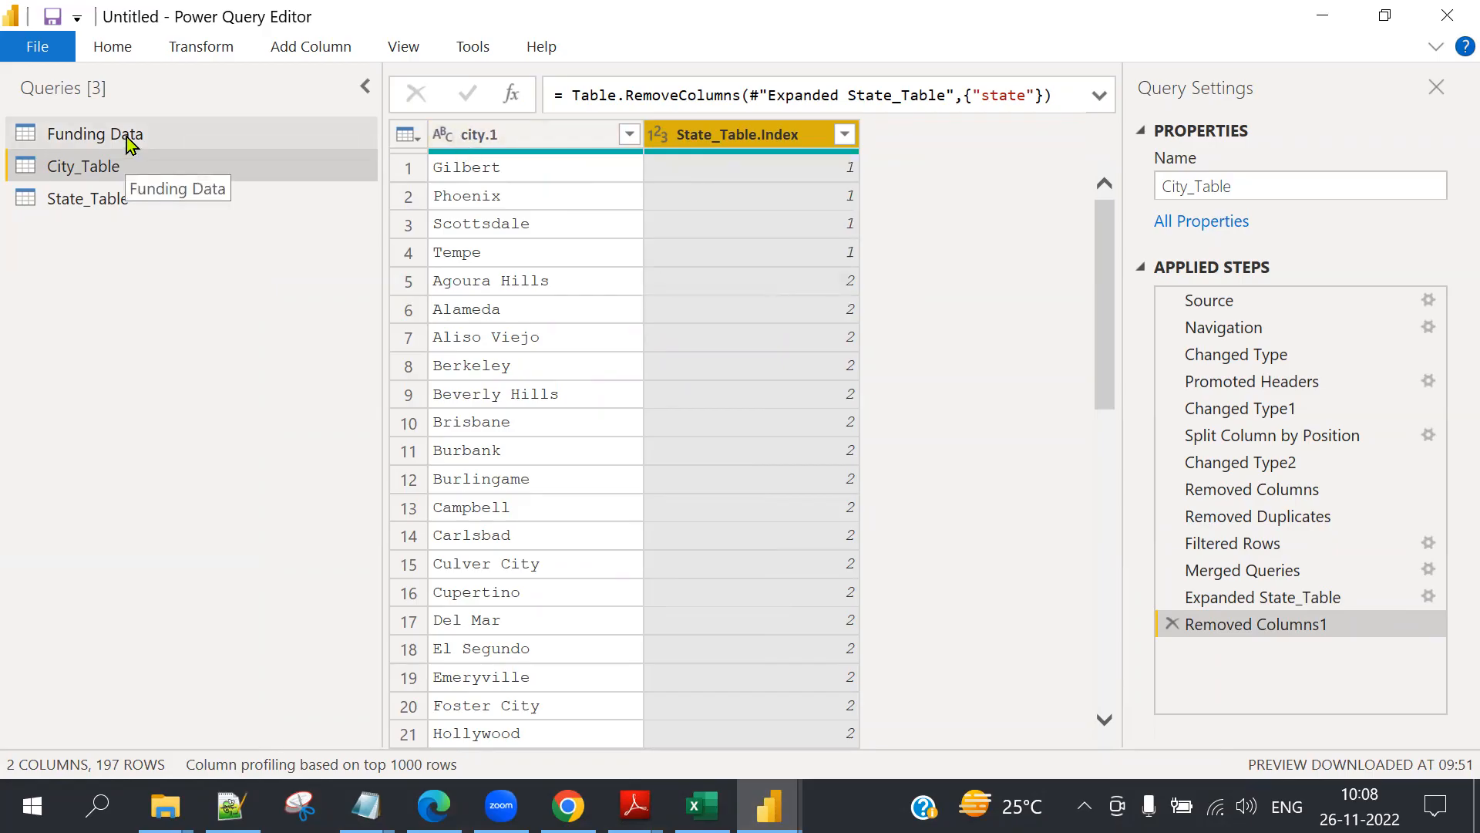
pyautogui.click(485, 138)
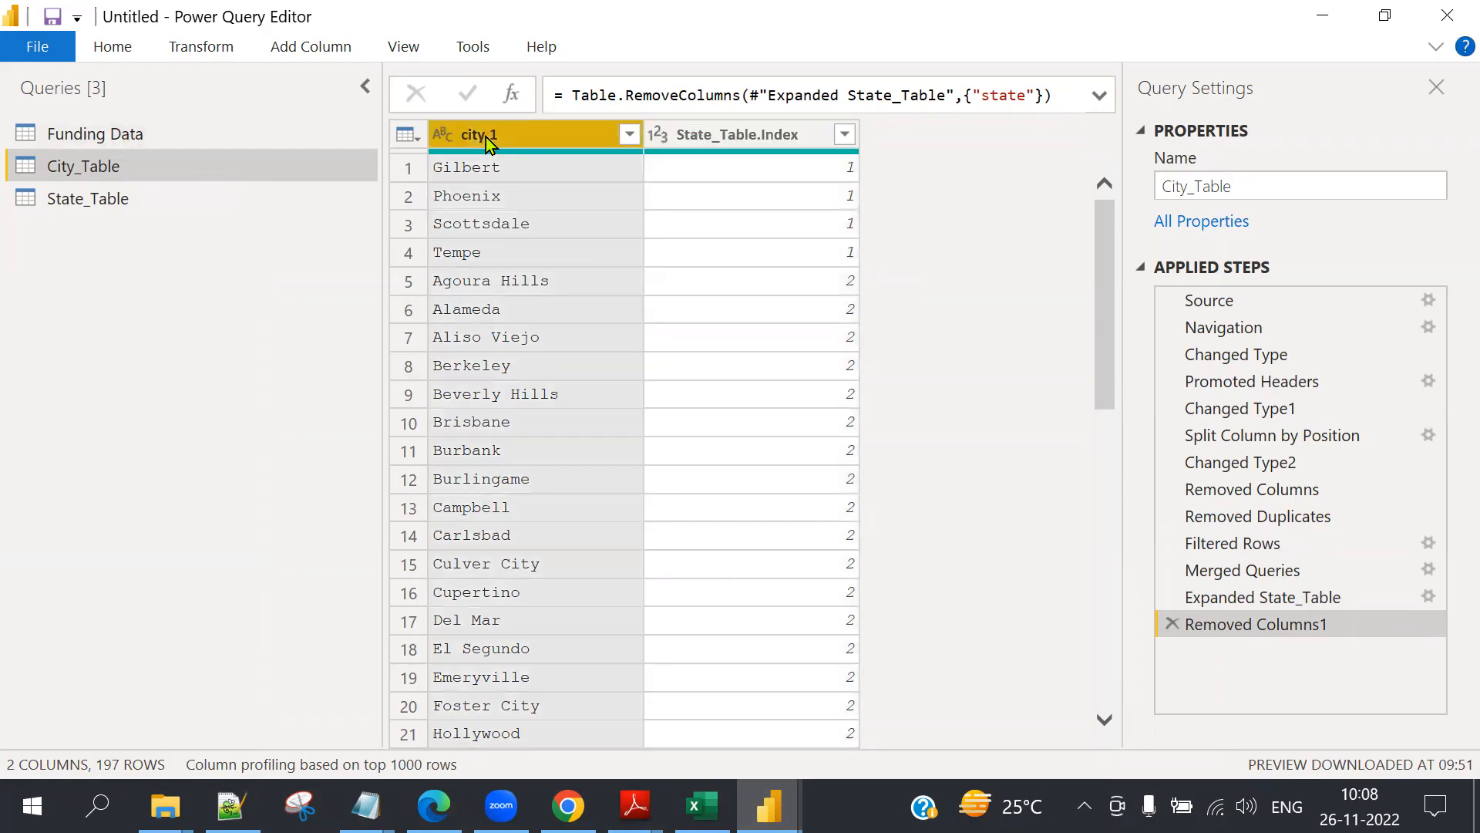
pyautogui.click(404, 134)
pyautogui.moveTo(478, 330)
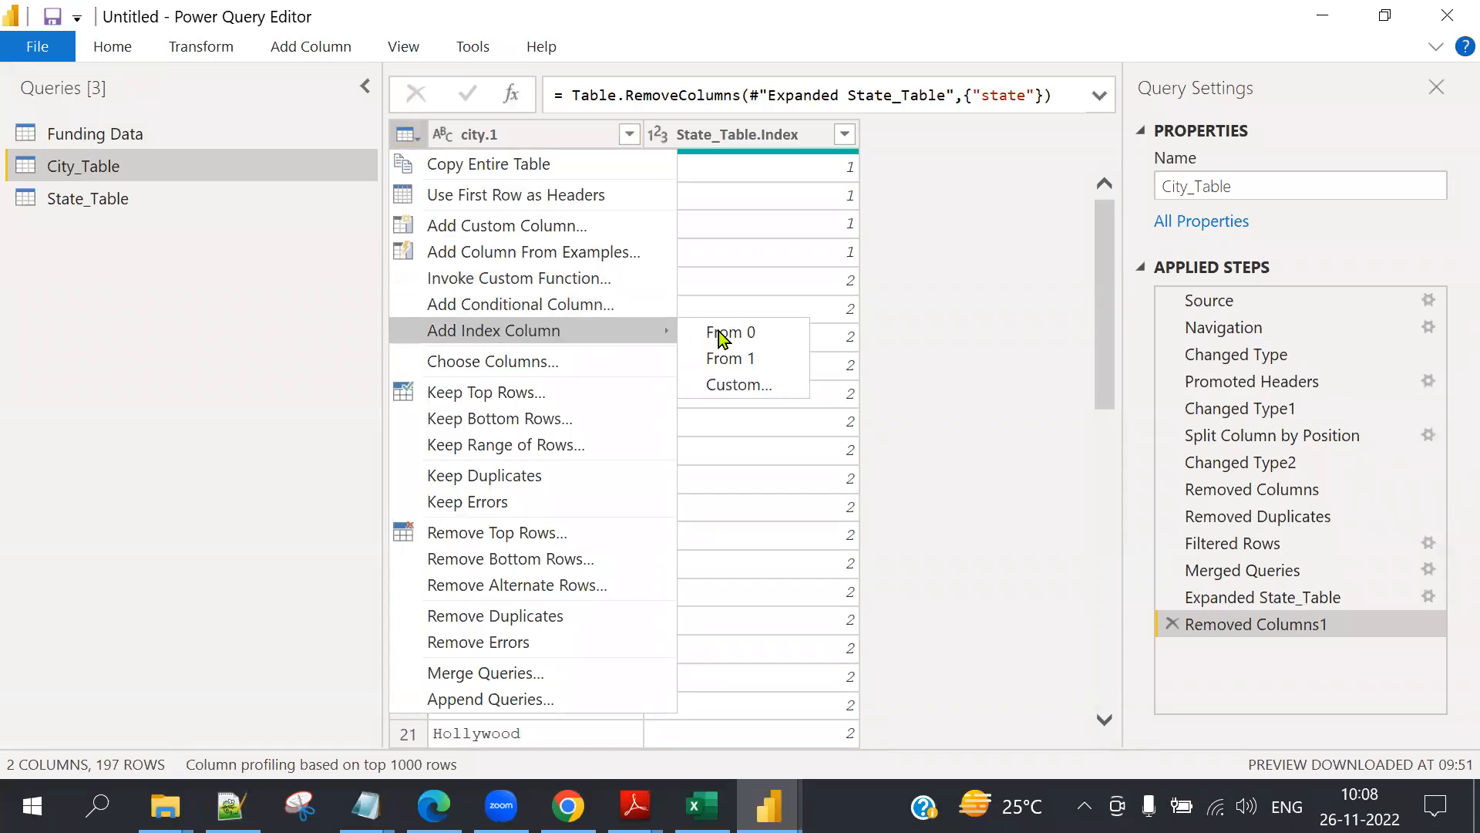
pyautogui.click(766, 361)
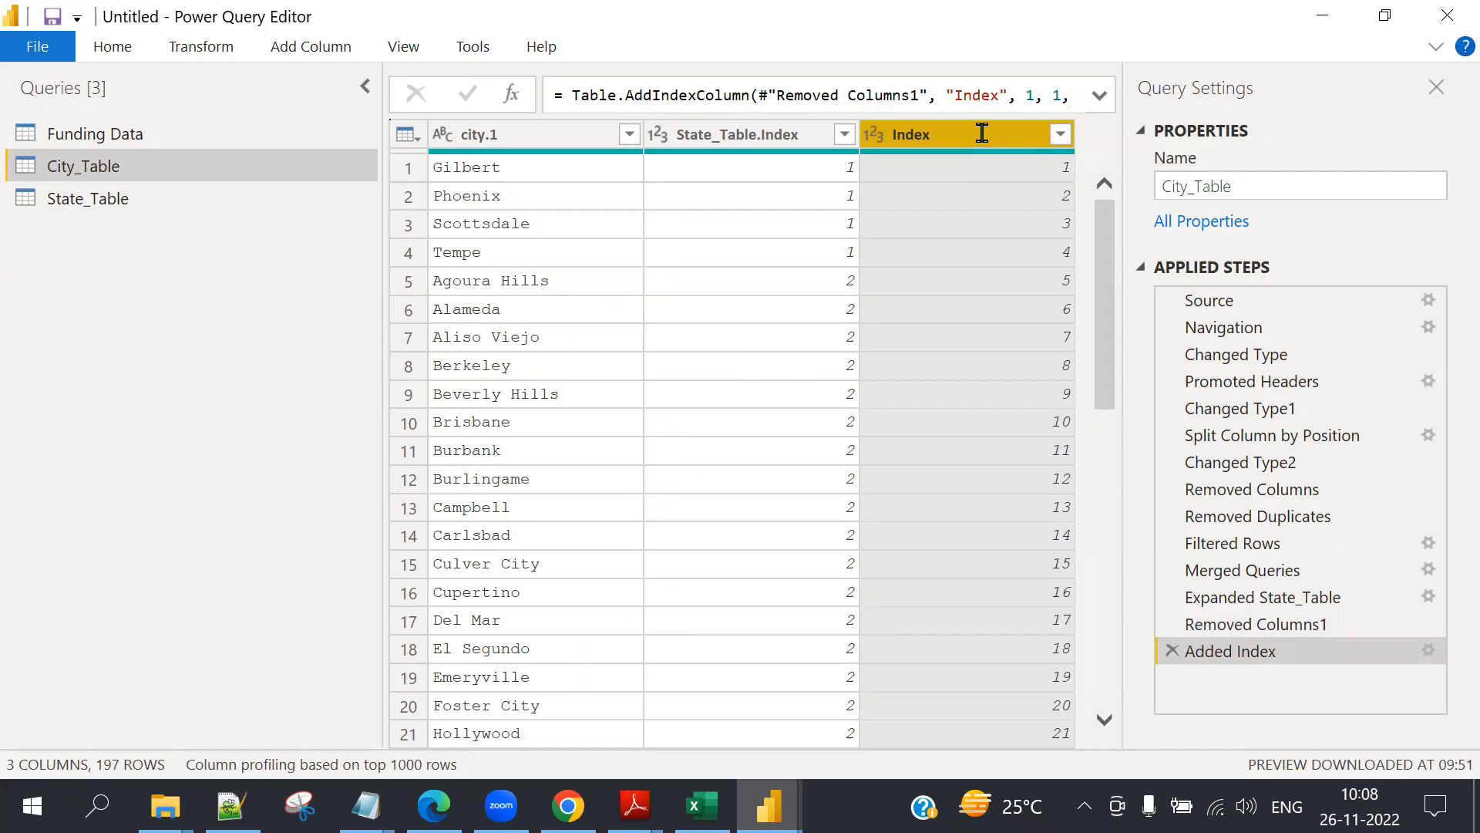
# Rename the new Index column in City_Table to City_Index and move it before the city.1 column.
pyautogui.doubleClick(981, 132)
pyautogui.write('Cic')
pyautogui.press('BackSpace')
pyautogui.write('ty_Index')
pyautogui.press('Return')
pyautogui.moveTo(991, 139); pyautogui.dragTo(592, 159)
pyautogui.moveTo(524, 167); pyautogui.dragTo(557, 163)
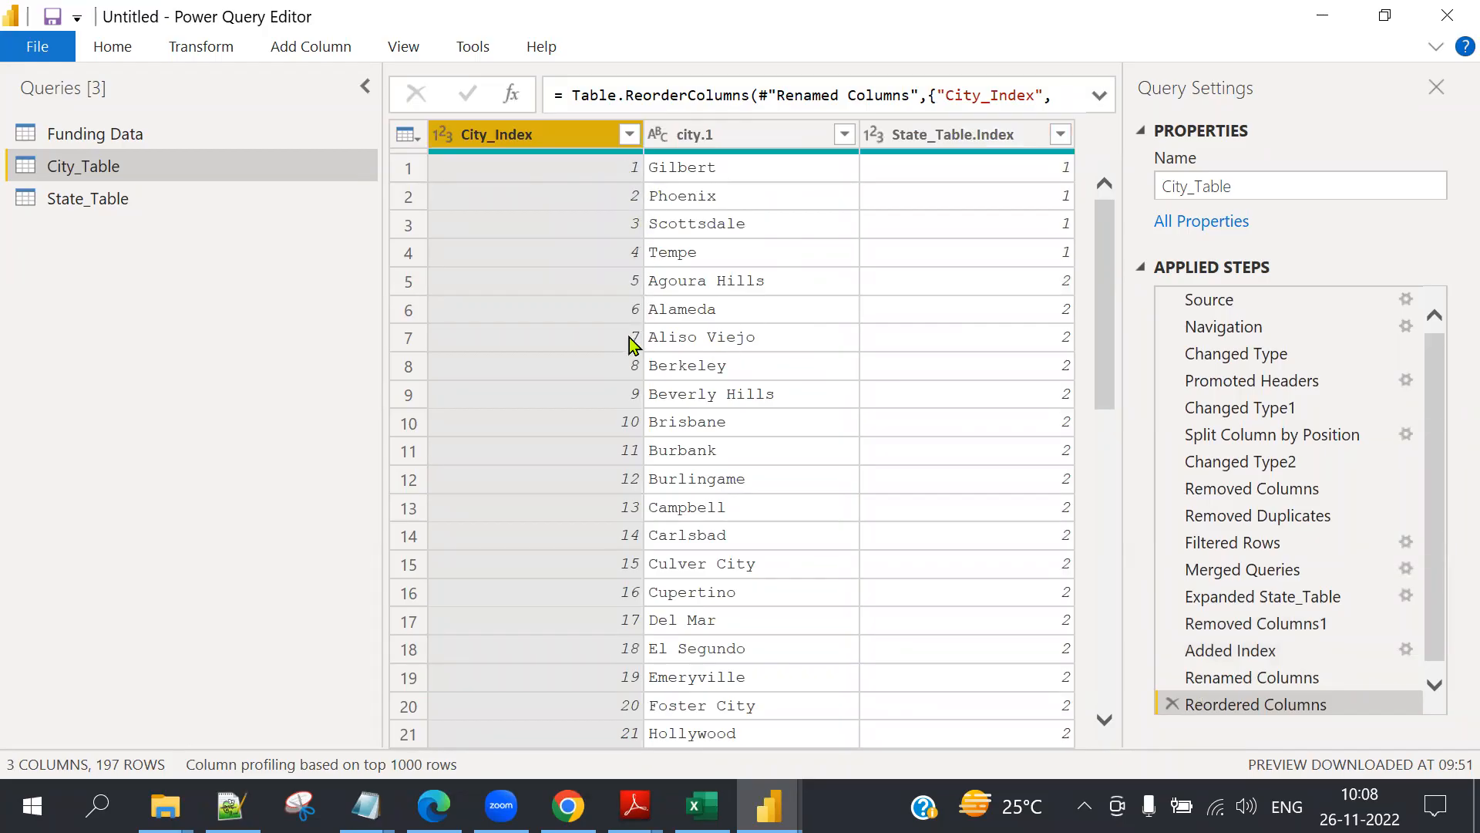
# Merge City_Table into the Funding Data query, matching city to city.1 with a Left Outer join.
pyautogui.click(154, 131)
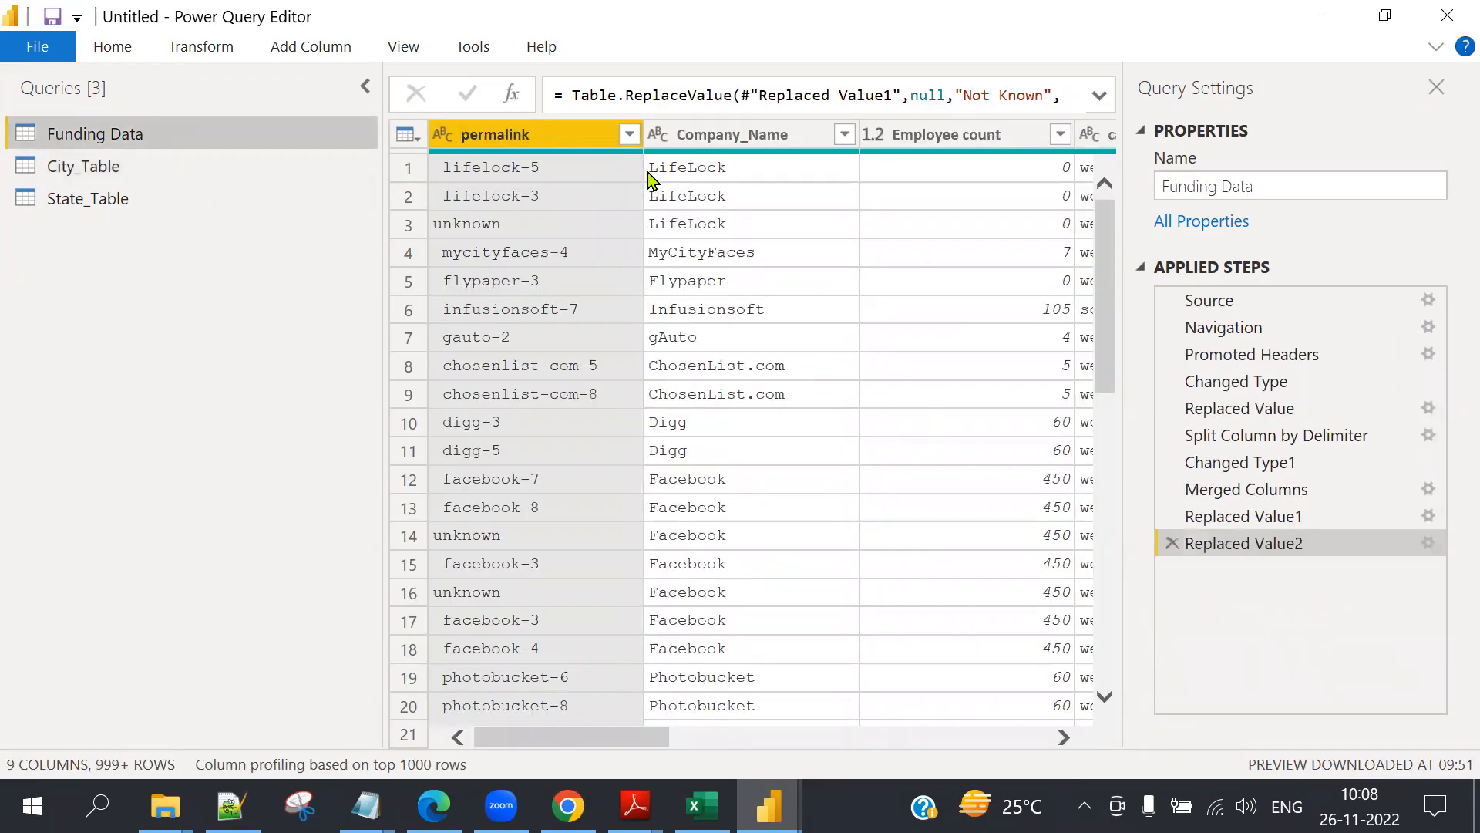
pyautogui.click(407, 135)
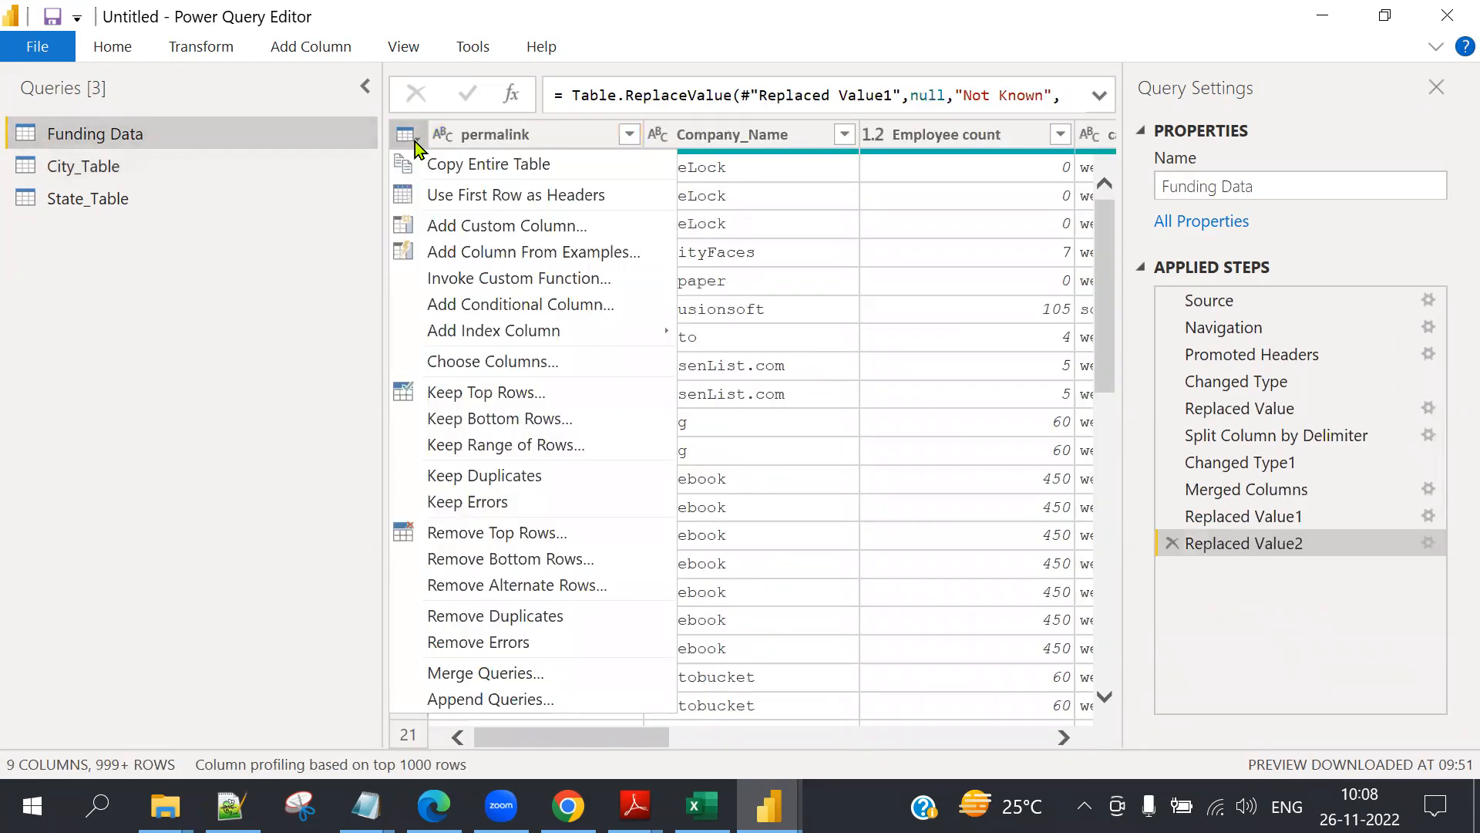
pyautogui.click(480, 685)
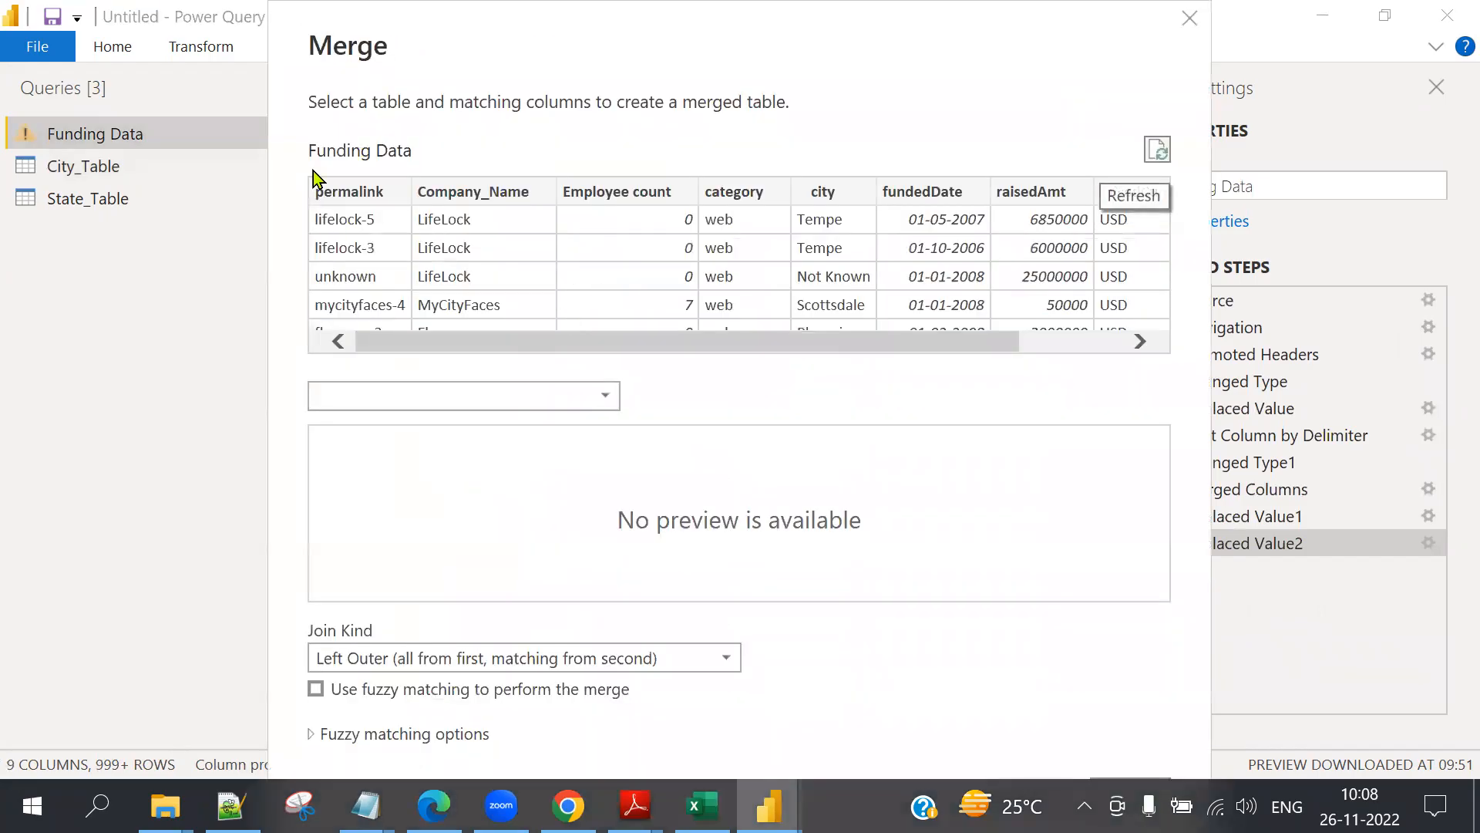
pyautogui.click(823, 202)
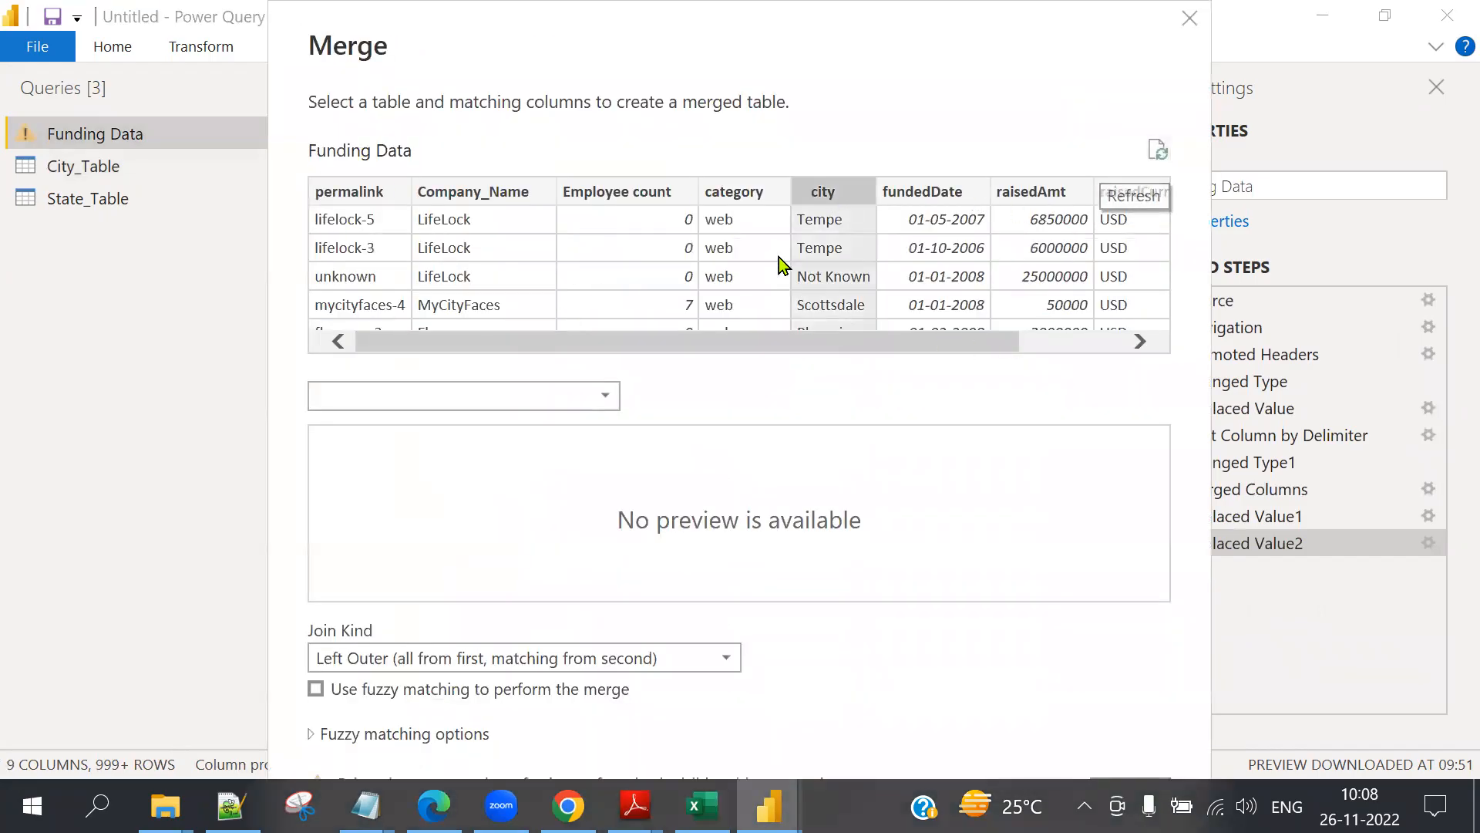
pyautogui.click(432, 400)
pyautogui.click(383, 425)
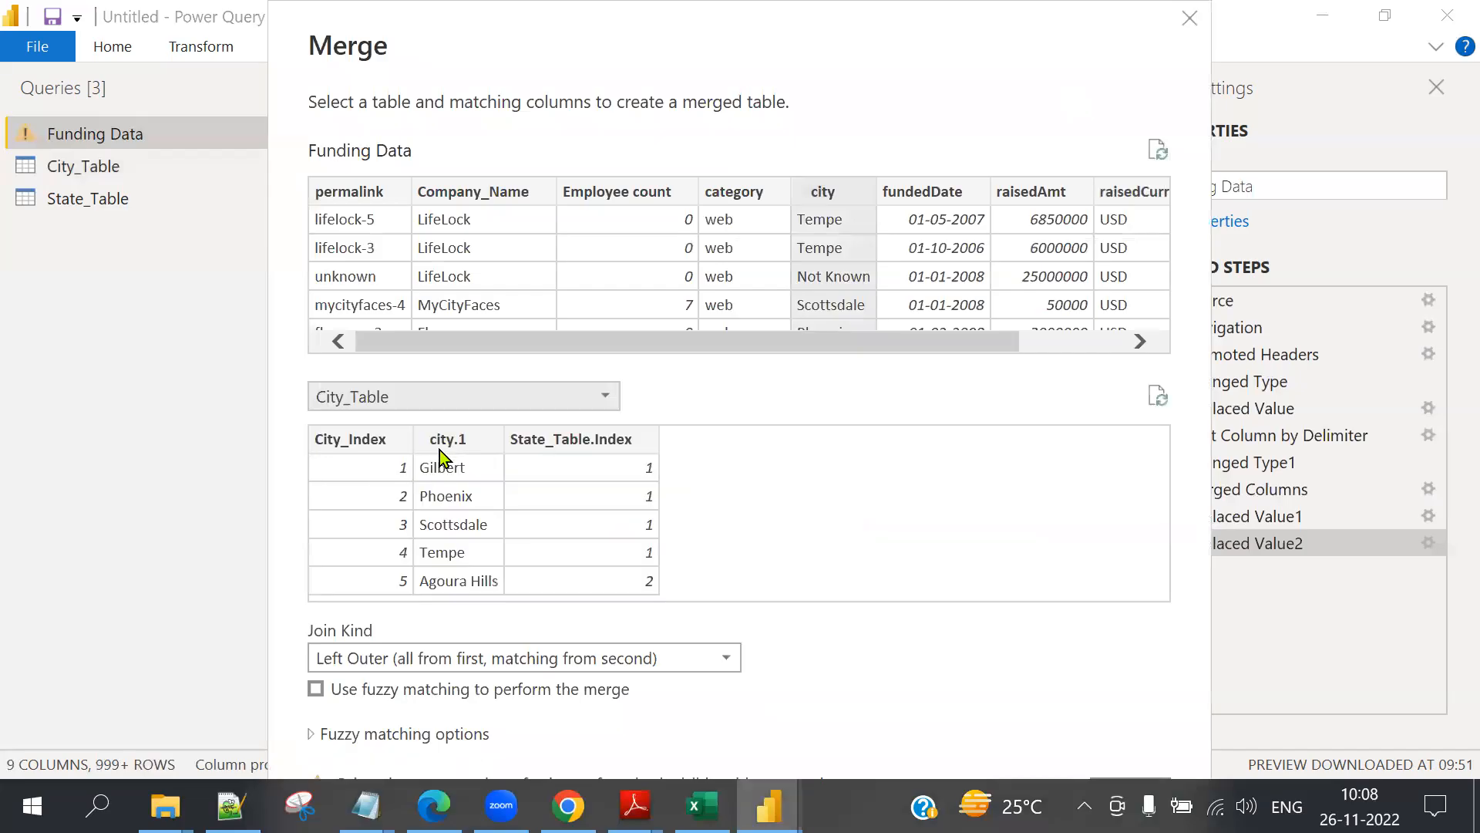
pyautogui.click(466, 440)
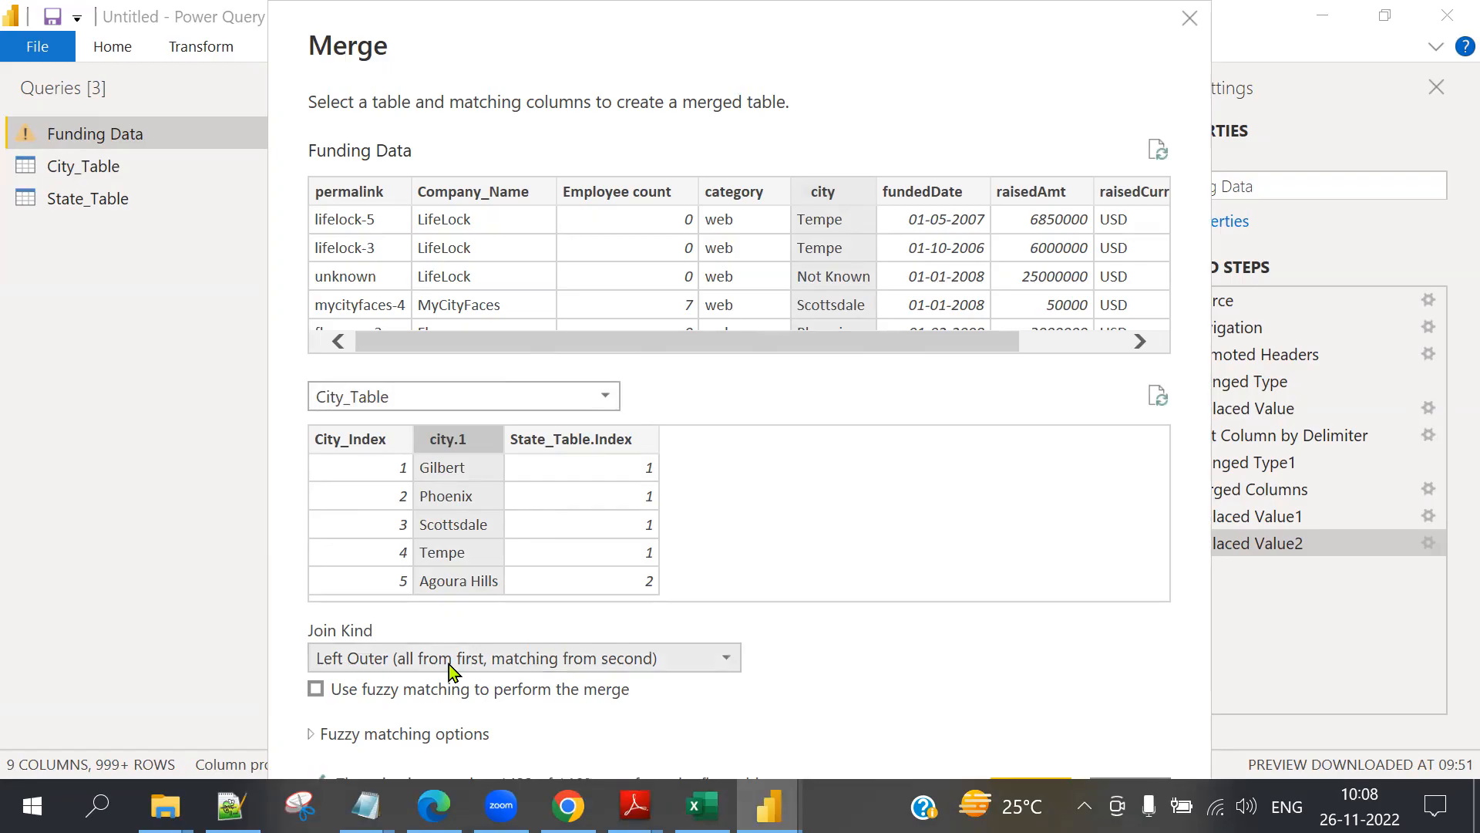
pyautogui.press('Tab')
pyautogui.press('Tab')
pyautogui.press('Tab')
pyautogui.press('Tab')
pyautogui.press('Tab')
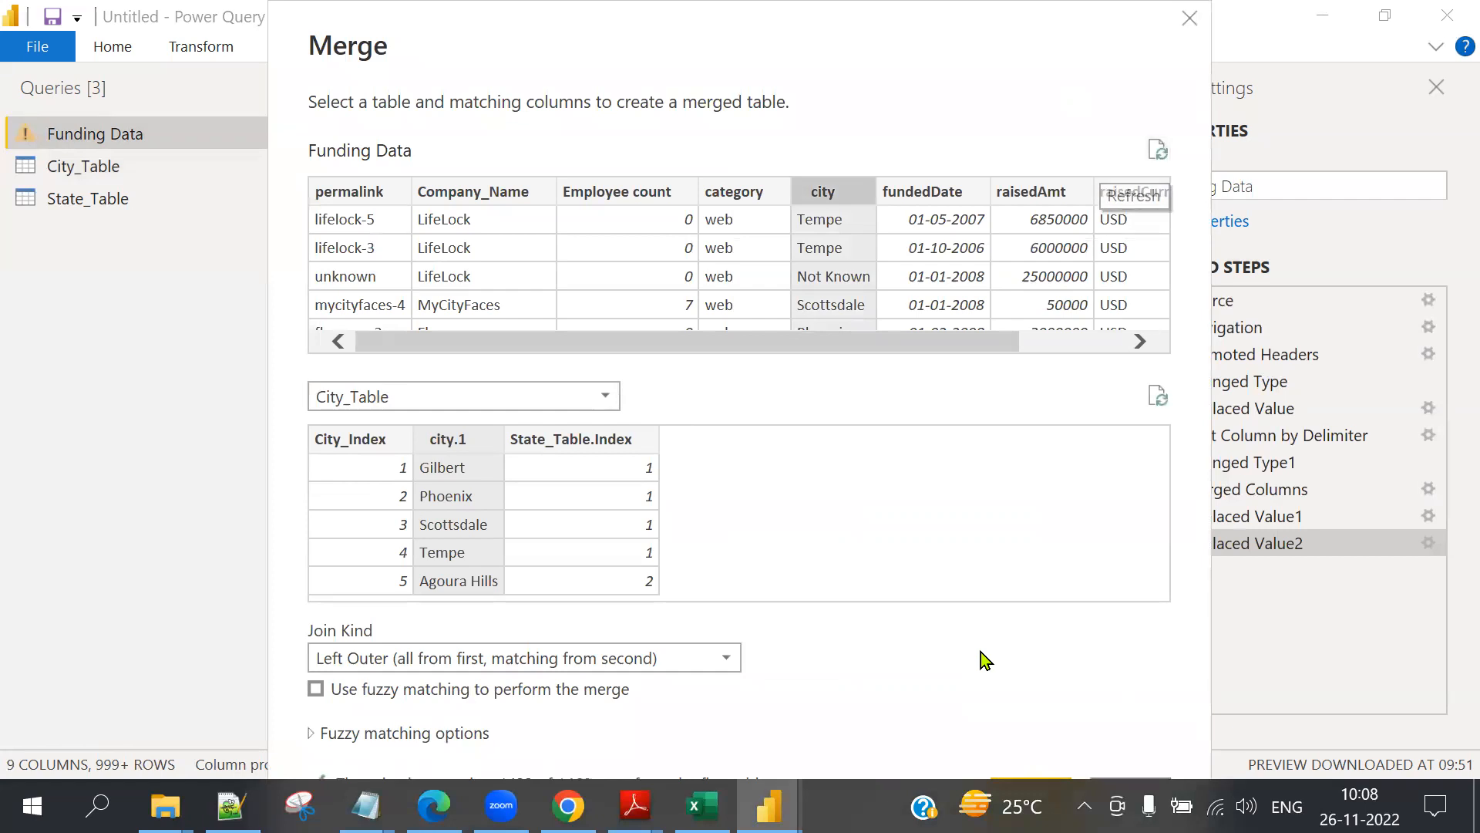
pyautogui.press('Return')
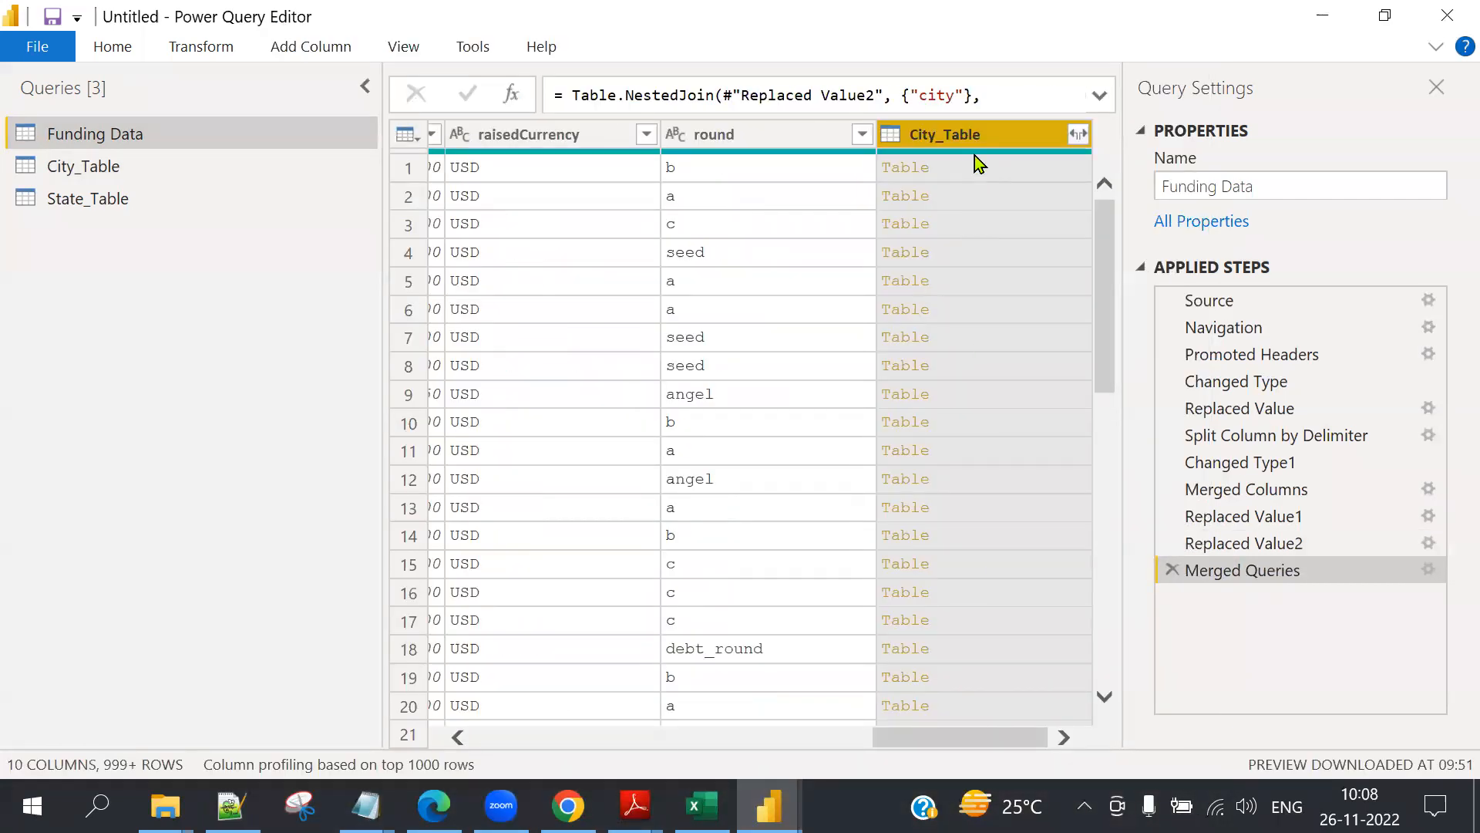
# Expand only the City_Index field from the merged City_Table column in Funding Data, keeping the original column name as prefix.
pyautogui.moveTo(975, 156)
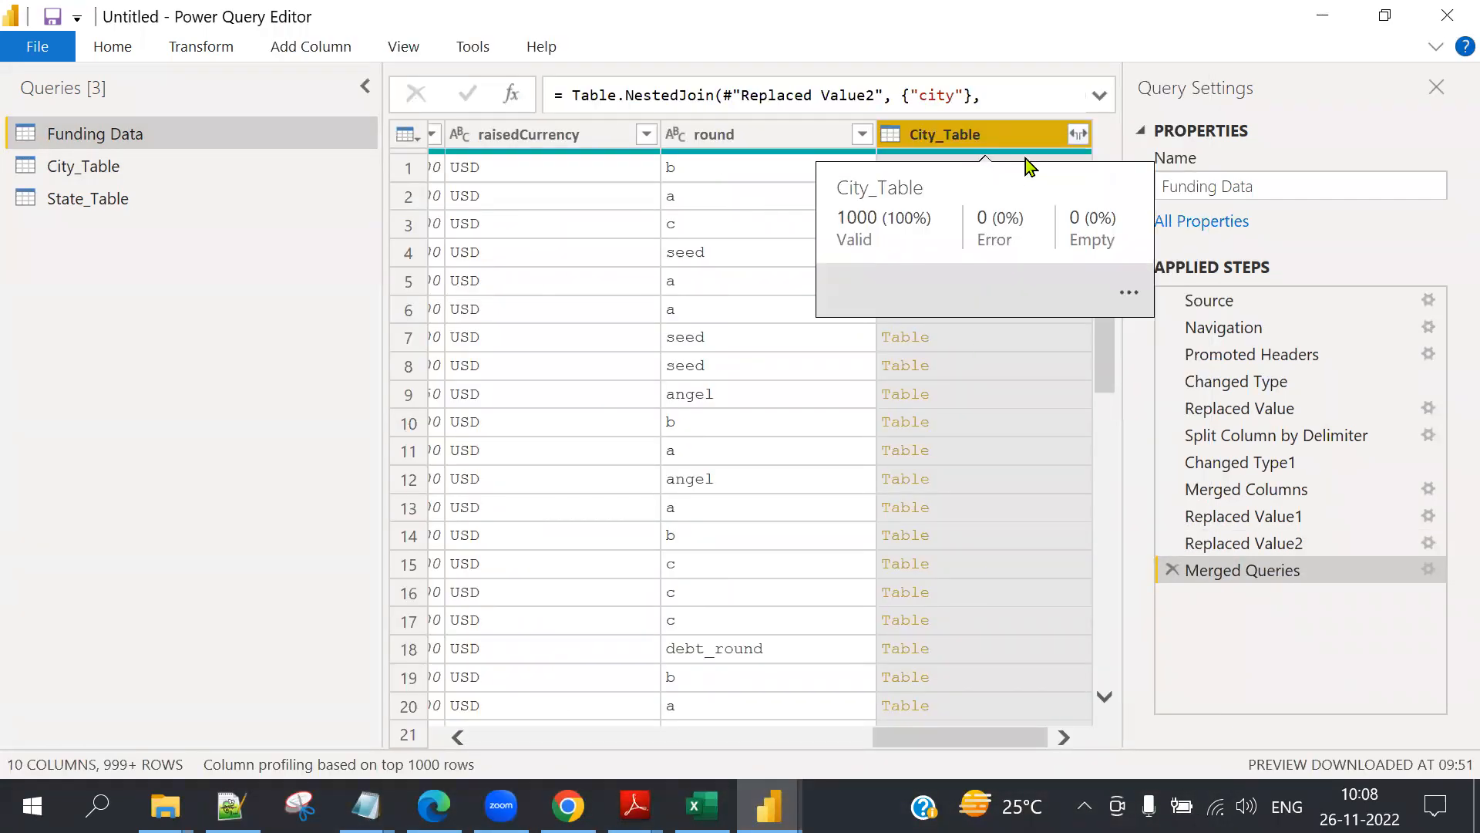
pyautogui.click(1078, 134)
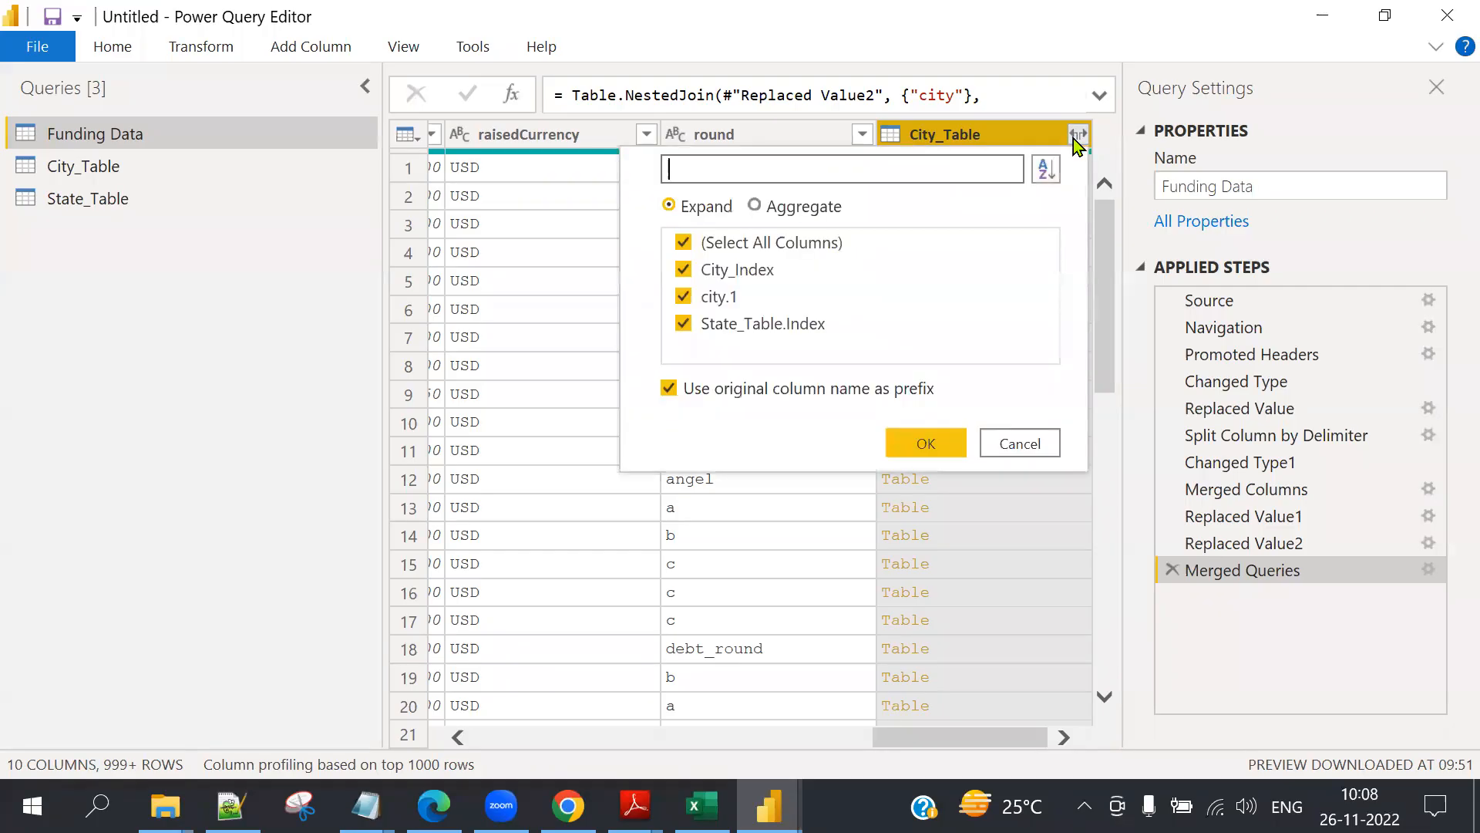
pyautogui.click(685, 299)
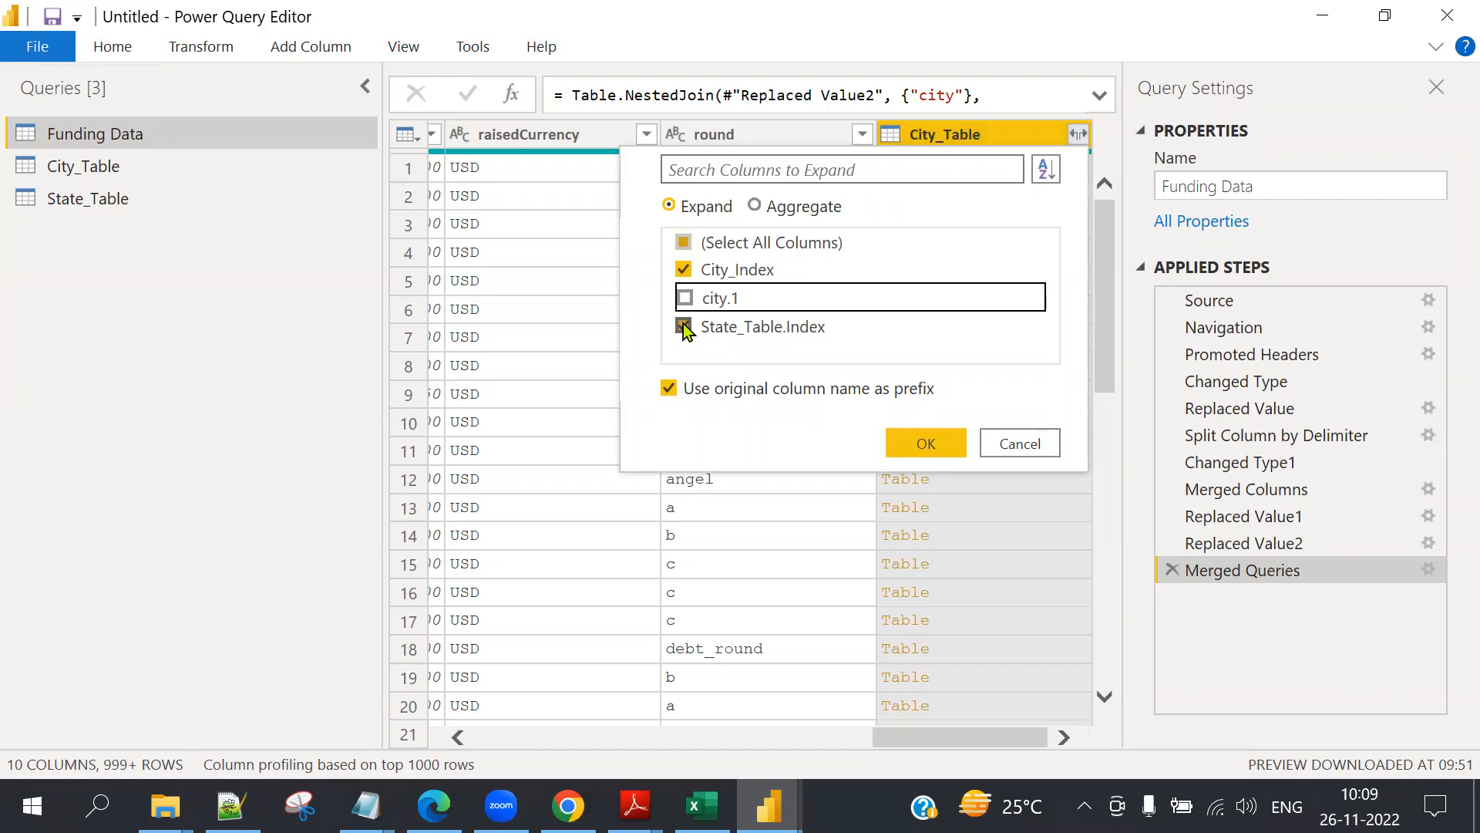
pyautogui.click(683, 326)
pyautogui.click(922, 440)
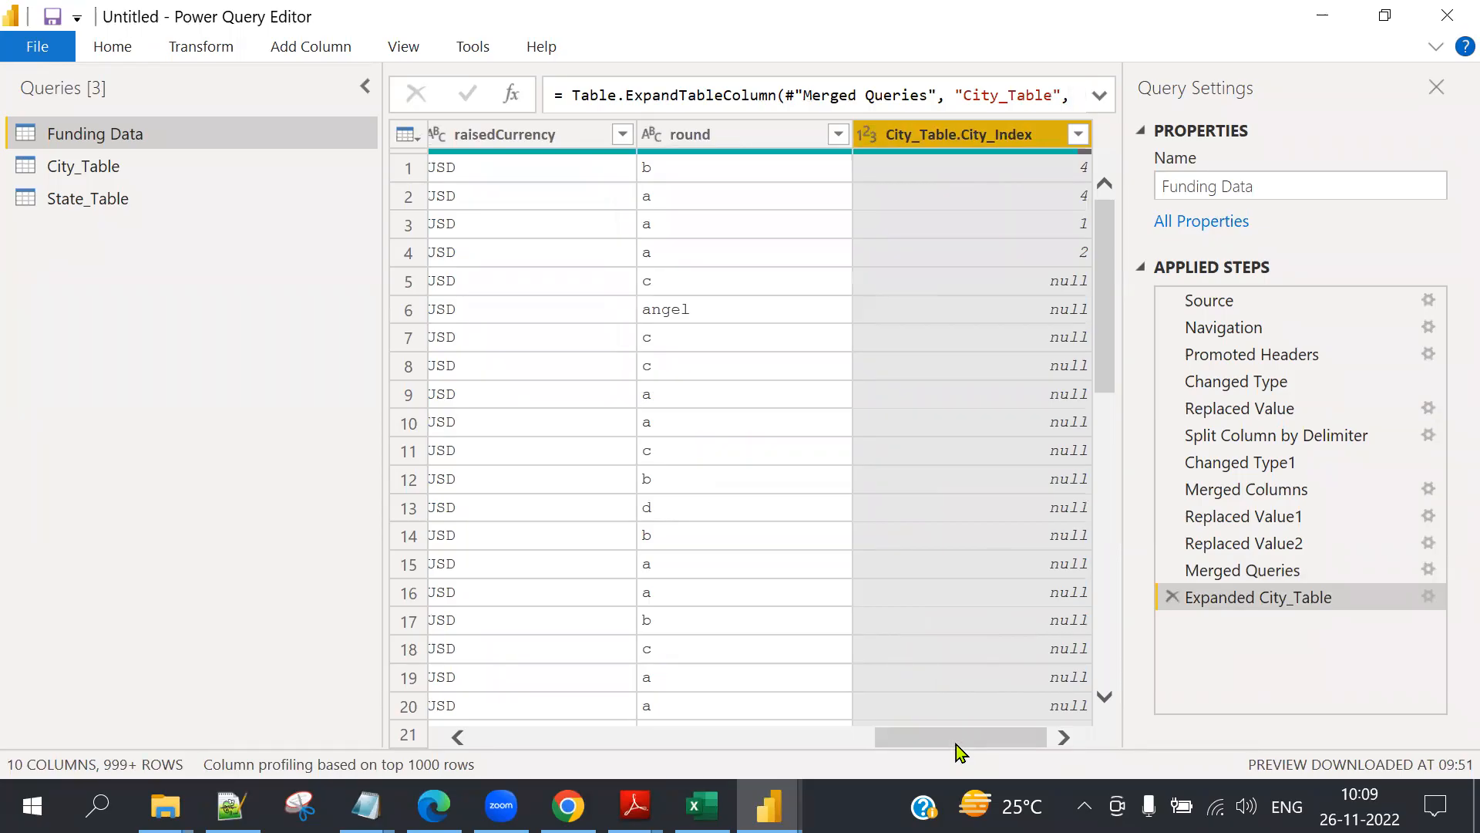
# Remove the city column from the Funding Data query.
pyautogui.moveTo(981, 737); pyautogui.dragTo(676, 744)
pyautogui.click(875, 132)
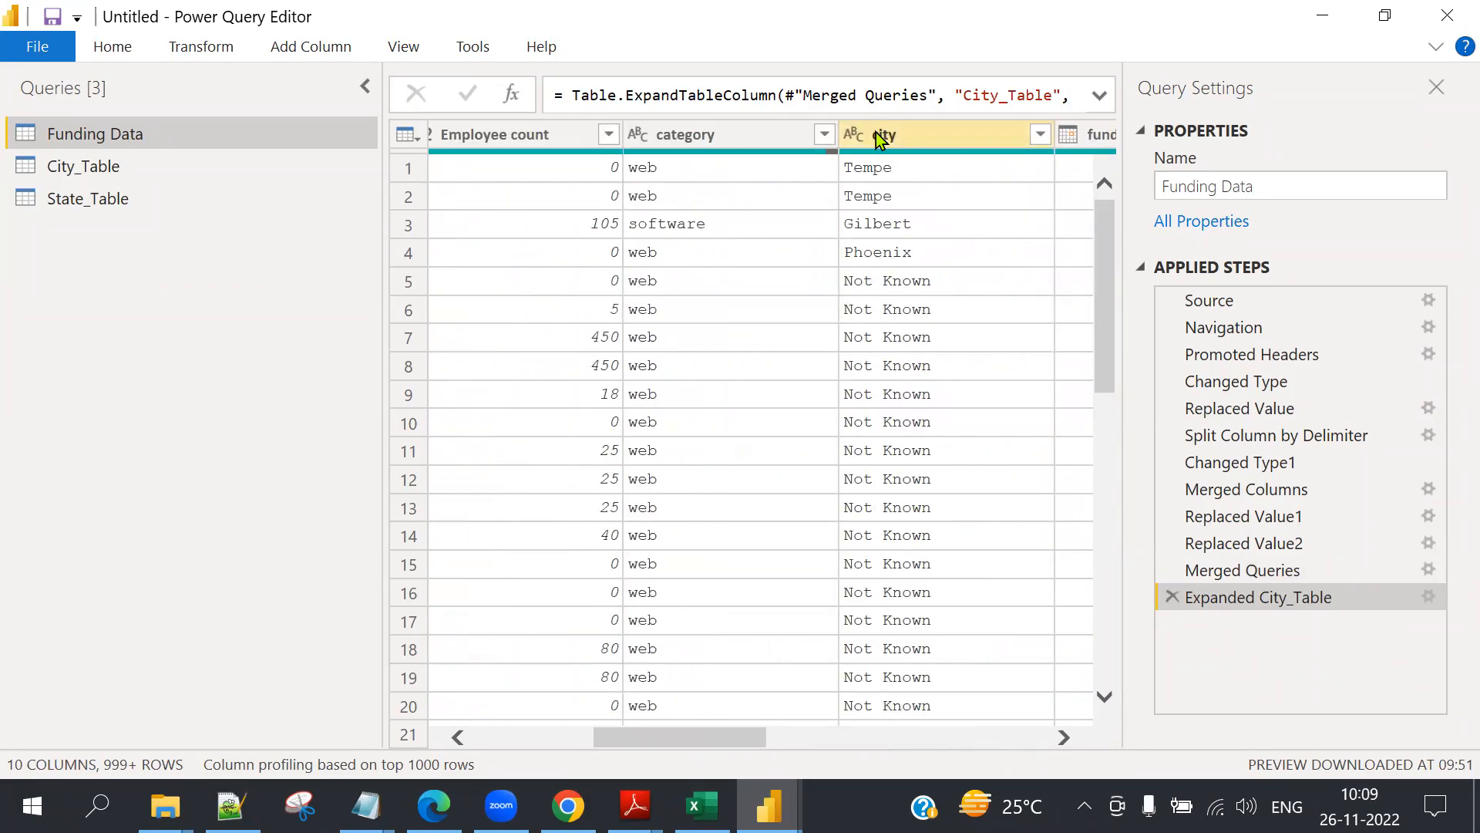
pyautogui.rightClick(882, 131)
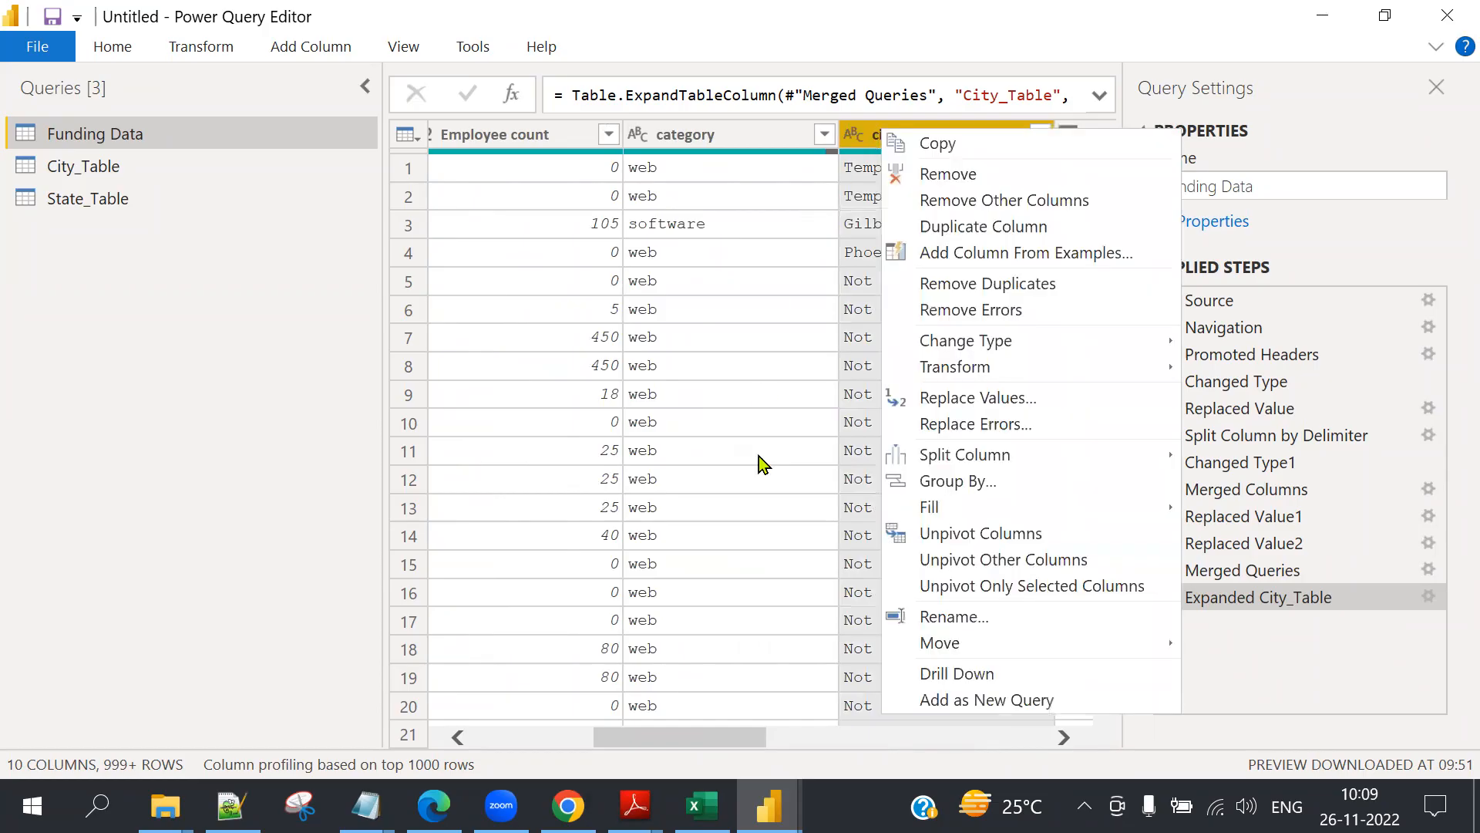
pyautogui.click(967, 172)
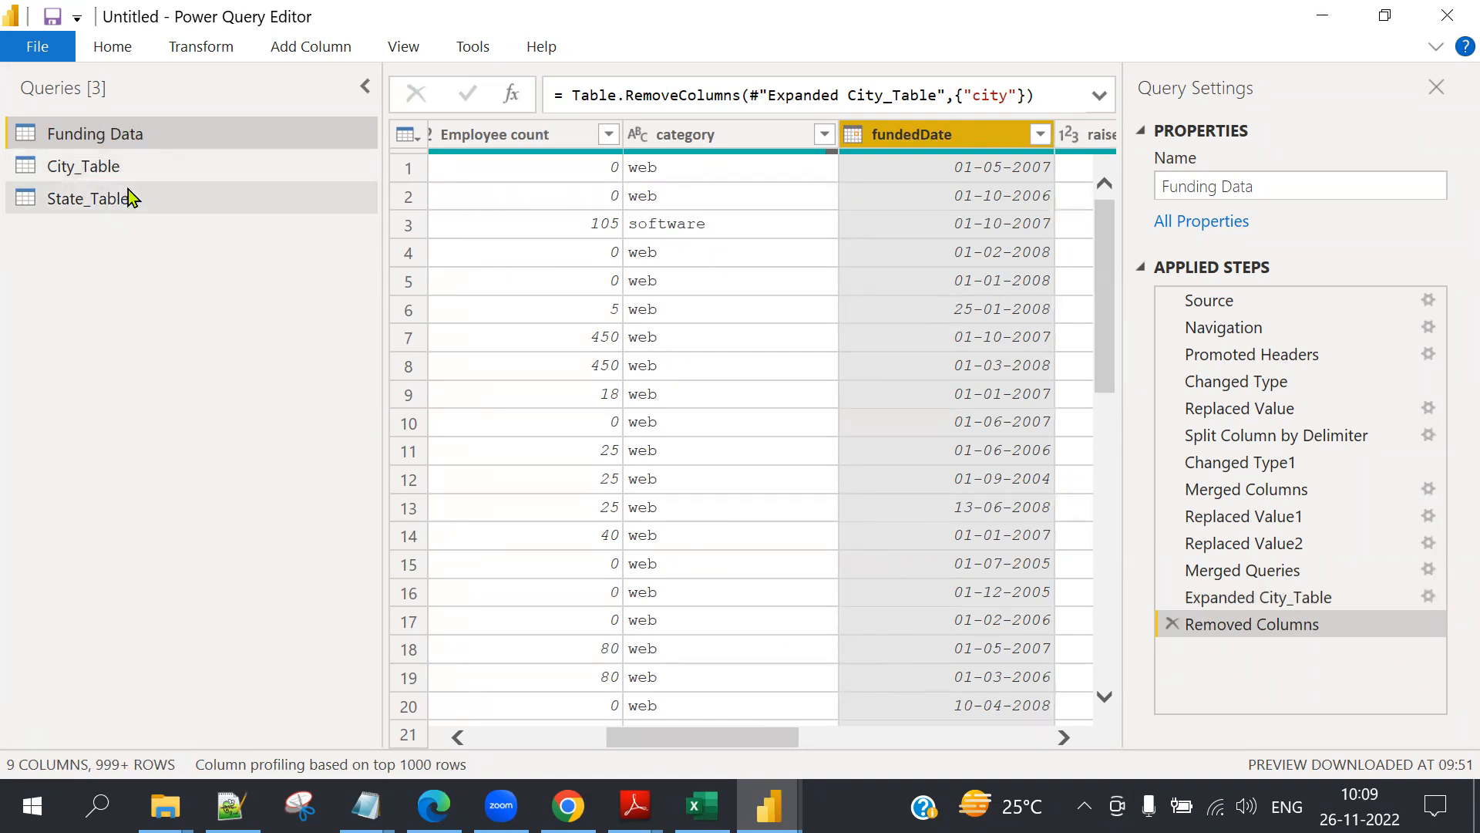
# Close the query editor, apply the query changes to the data model, and show the model's relationship diagram.
pyautogui.click(117, 50)
pyautogui.click(54, 147)
pyautogui.click(346, 273)
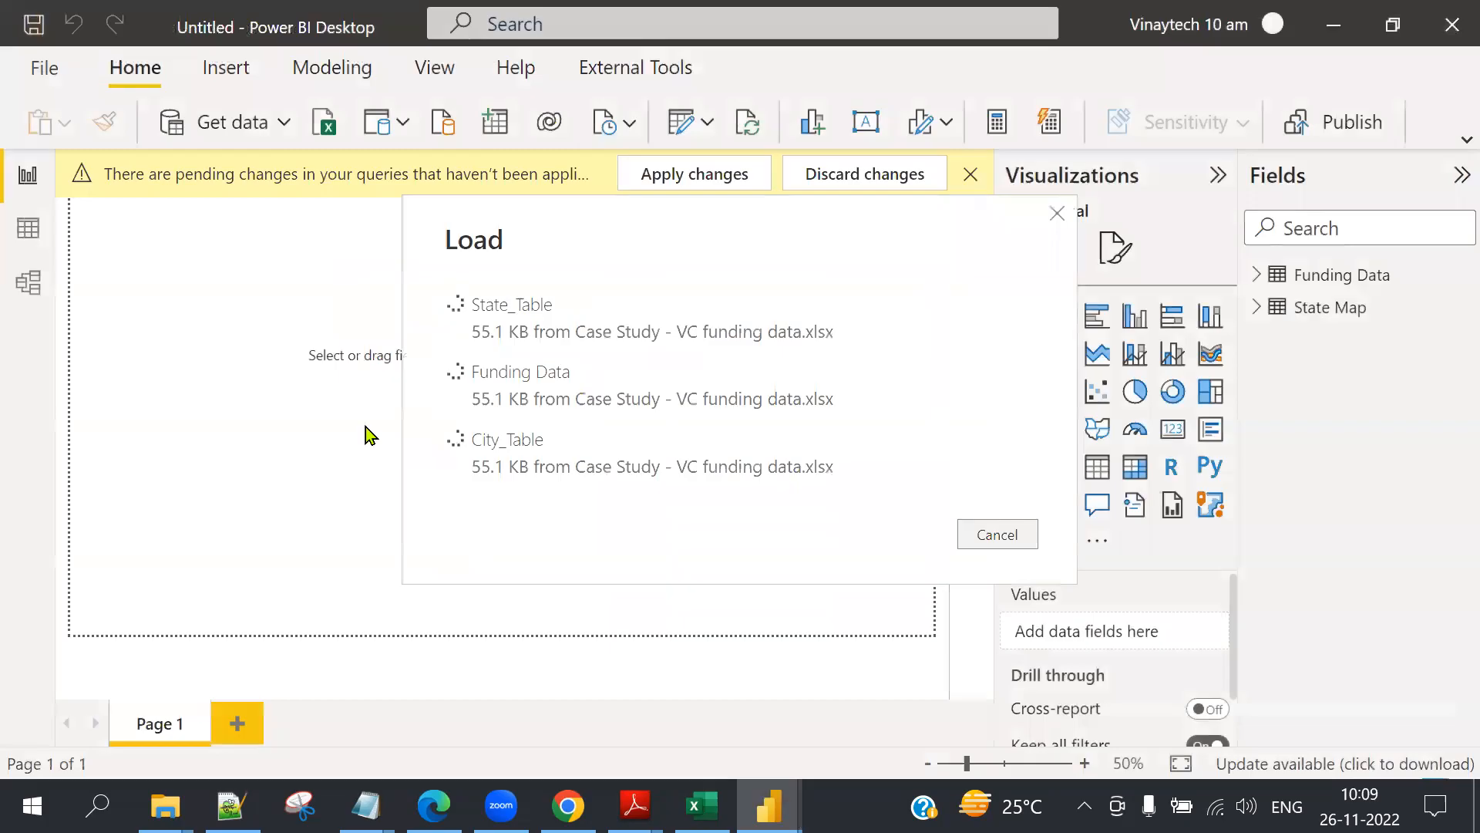
pyautogui.click(30, 290)
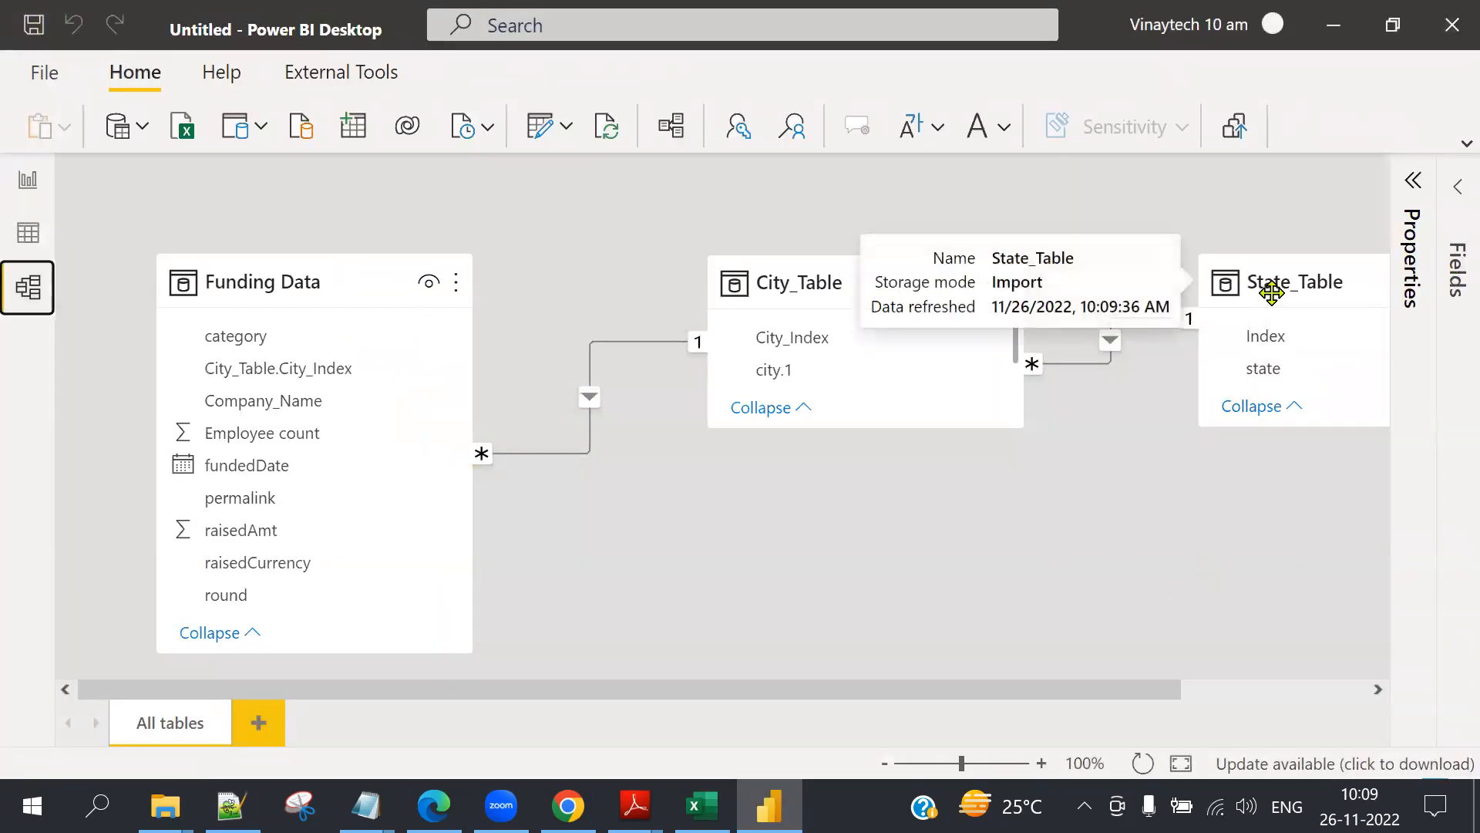
# Move State_Table and City_Table closer to Funding Data in the diagram and enlarge City_Table to show all its fields.
pyautogui.moveTo(1201, 288); pyautogui.dragTo(1164, 271)
pyautogui.moveTo(720, 279); pyautogui.dragTo(637, 266)
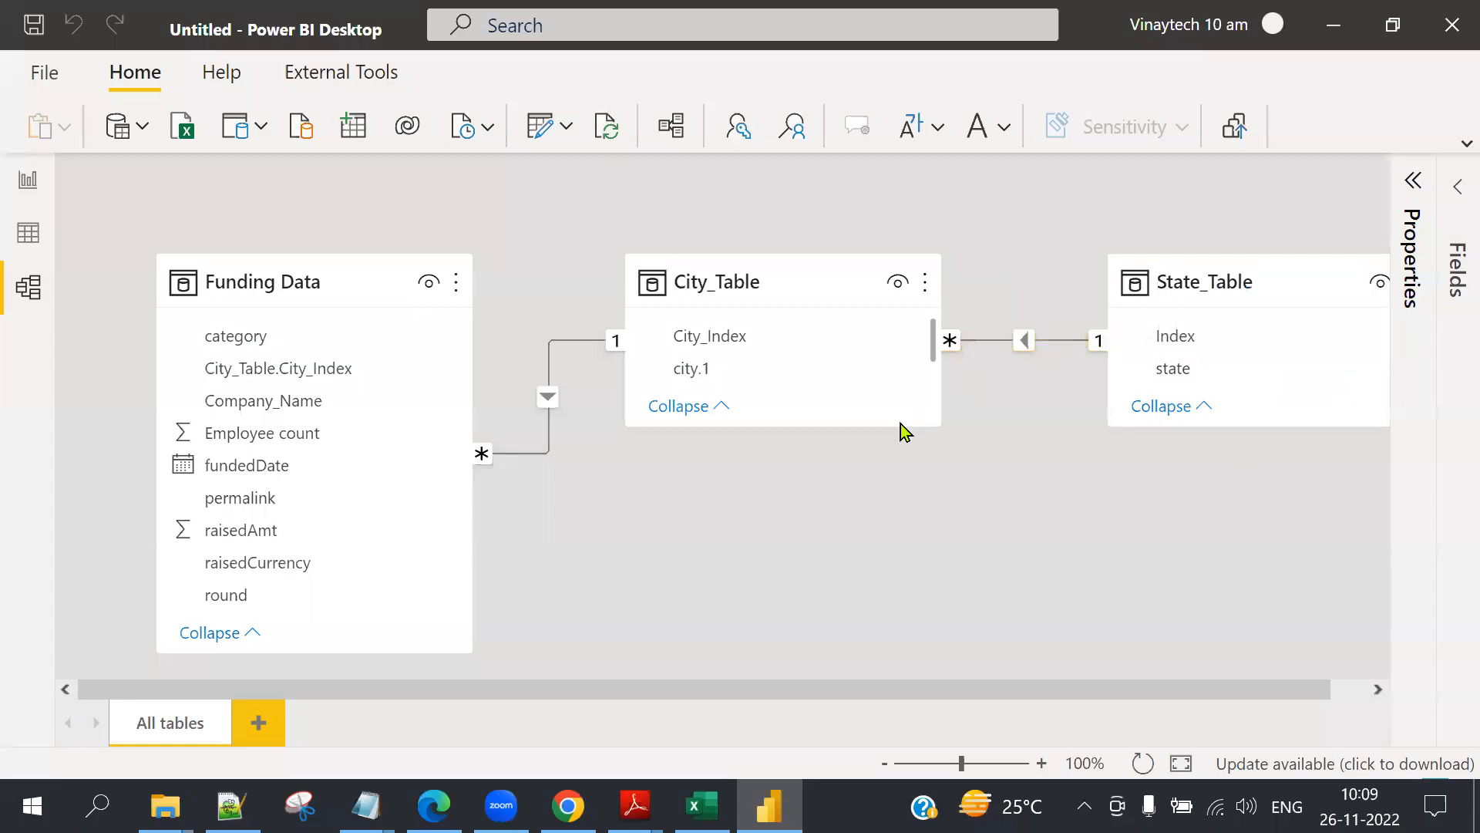
pyautogui.moveTo(899, 425); pyautogui.dragTo(899, 538)
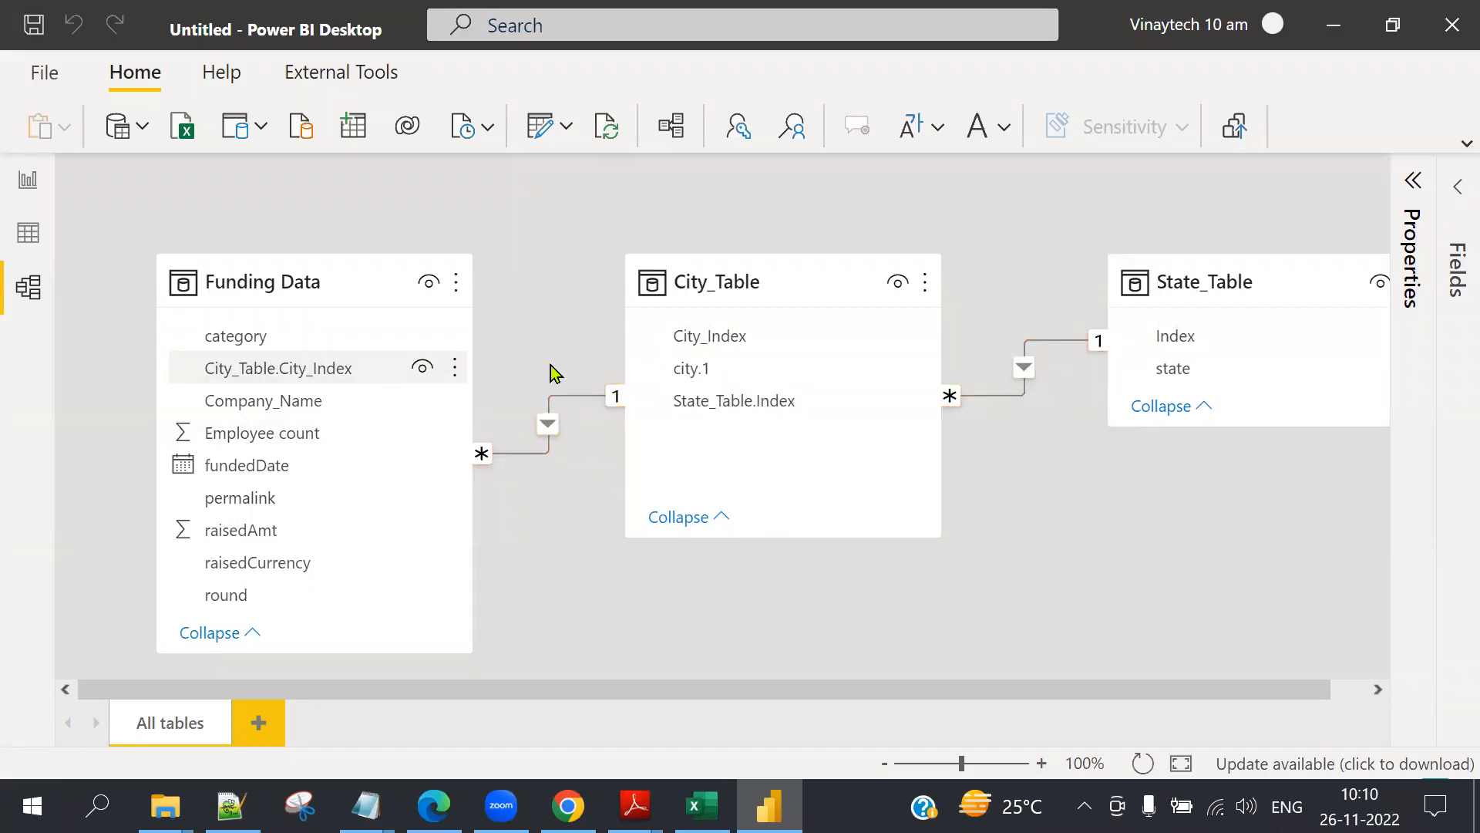
pyautogui.moveTo(1143, 222)
pyautogui.mouseDown()
pyautogui.moveTo(1149, 192)
pyautogui.moveTo(1203, 246)
pyautogui.moveTo(1126, 223)
pyautogui.moveTo(884, 215)
pyautogui.moveTo(909, 271)
pyautogui.mouseUp()
pyautogui.moveTo(768, 193)
pyautogui.mouseDown()
pyautogui.moveTo(717, 245)
pyautogui.moveTo(802, 262)
pyautogui.mouseUp()
pyautogui.moveTo(692, 240)
pyautogui.mouseDown()
pyautogui.moveTo(340, 255)
pyautogui.moveTo(385, 275)
pyautogui.mouseUp()
pyautogui.moveTo(271, 195)
pyautogui.mouseDown()
pyautogui.moveTo(256, 246)
pyautogui.moveTo(328, 230)
pyautogui.mouseUp()
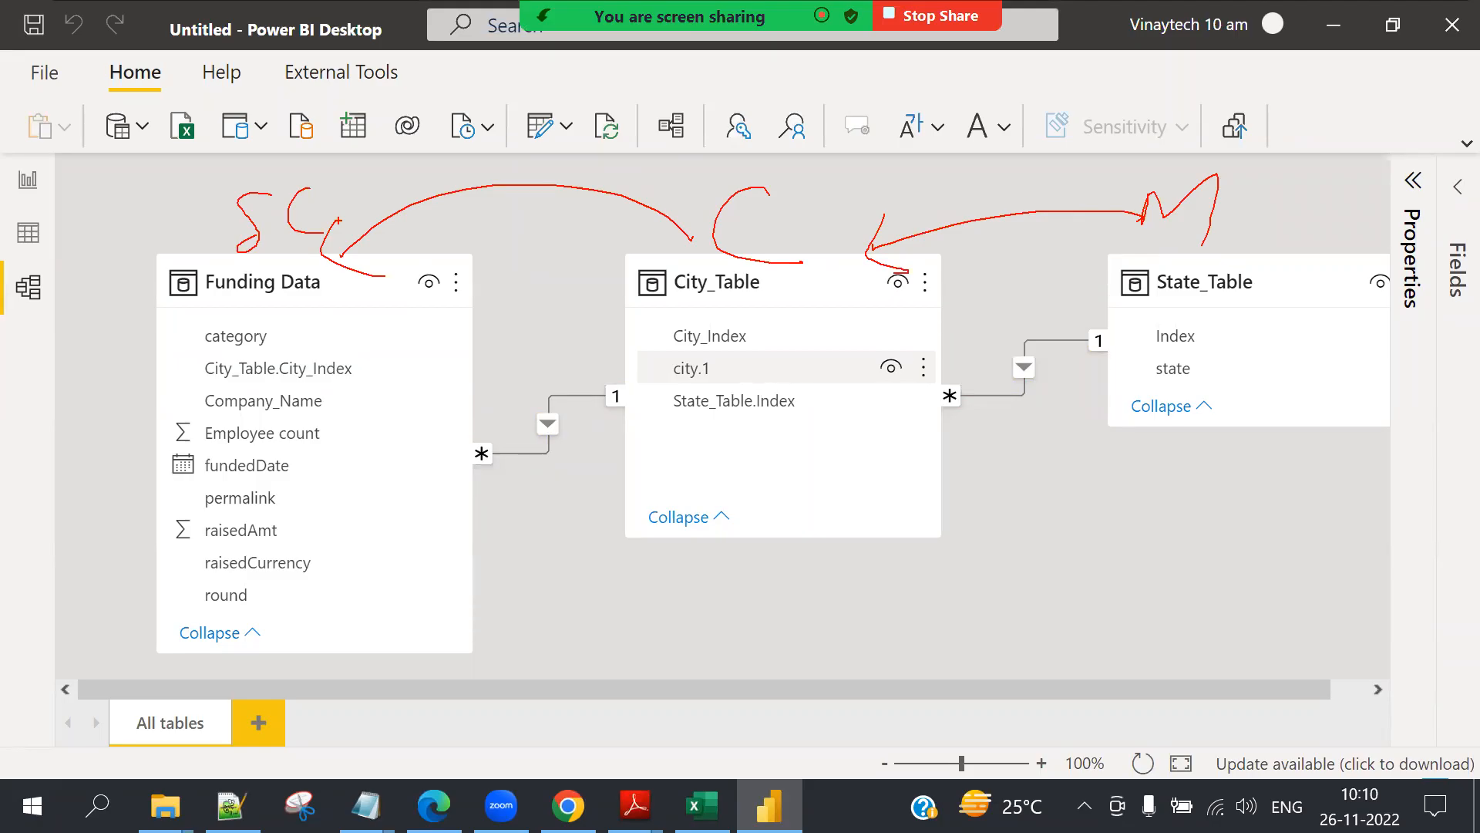
pyautogui.press('Escape')
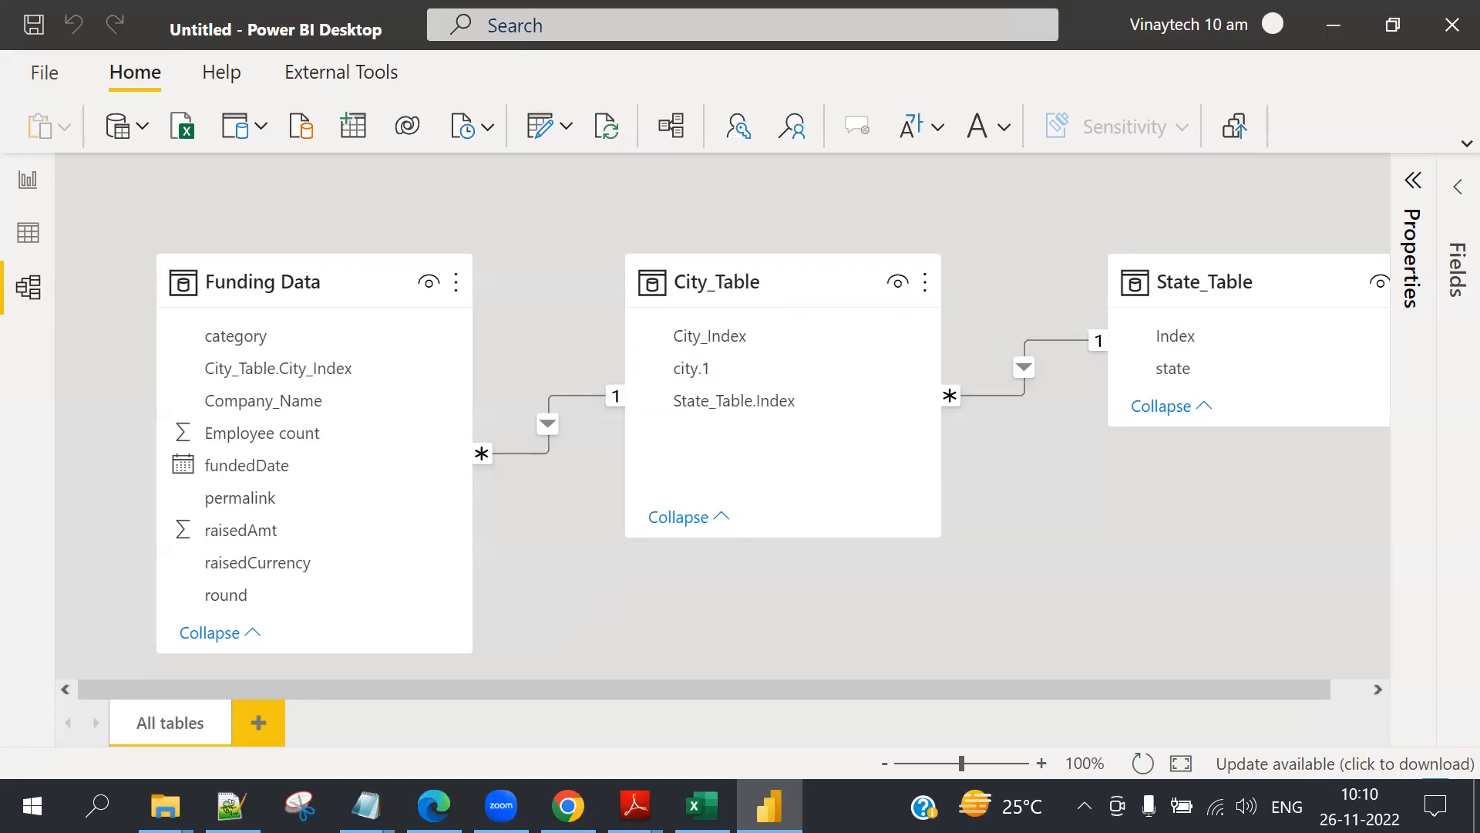
# Close the untitled report and exit Power BI Desktop.
pyautogui.click(1453, 24)
pyautogui.click(866, 456)
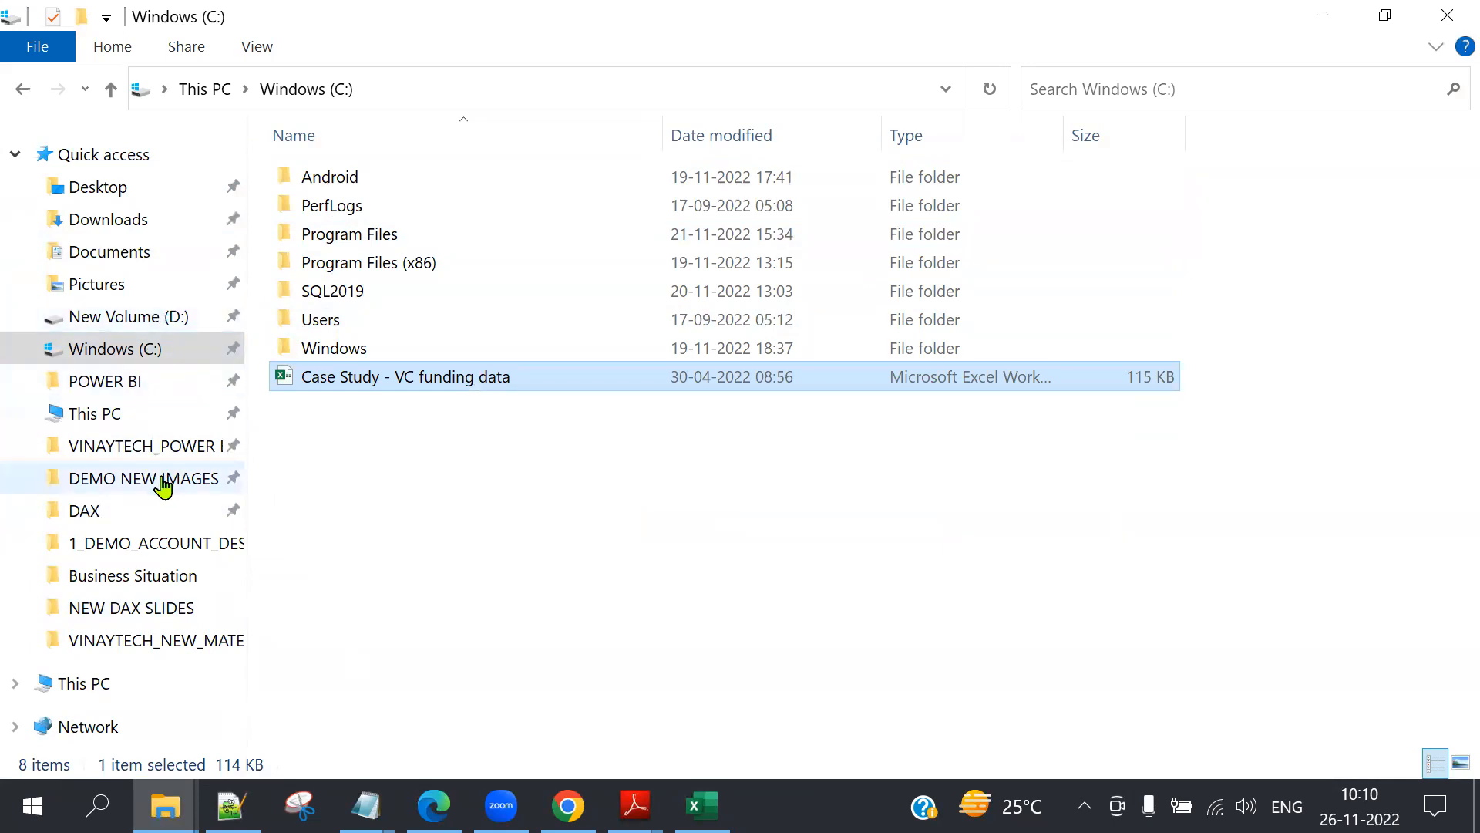
# Open the Budget workbook from the Business Situation folder of POWERBI_PROJECT_2_BUDGET, inside POWERBI_CASE_STUDIES_PROJECTS_DASHBOARDS.
pyautogui.click(176, 327)
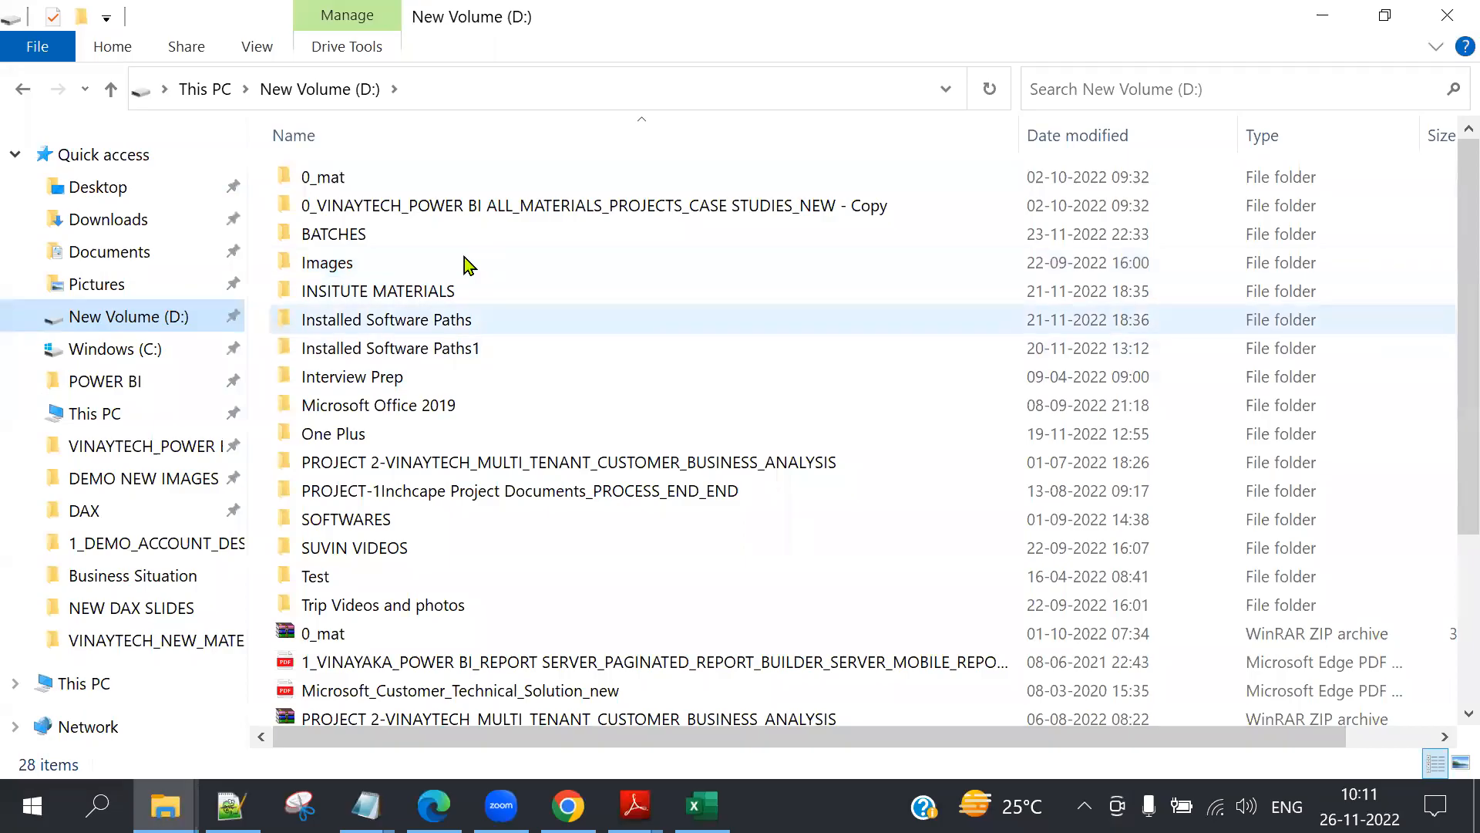
pyautogui.click(189, 382)
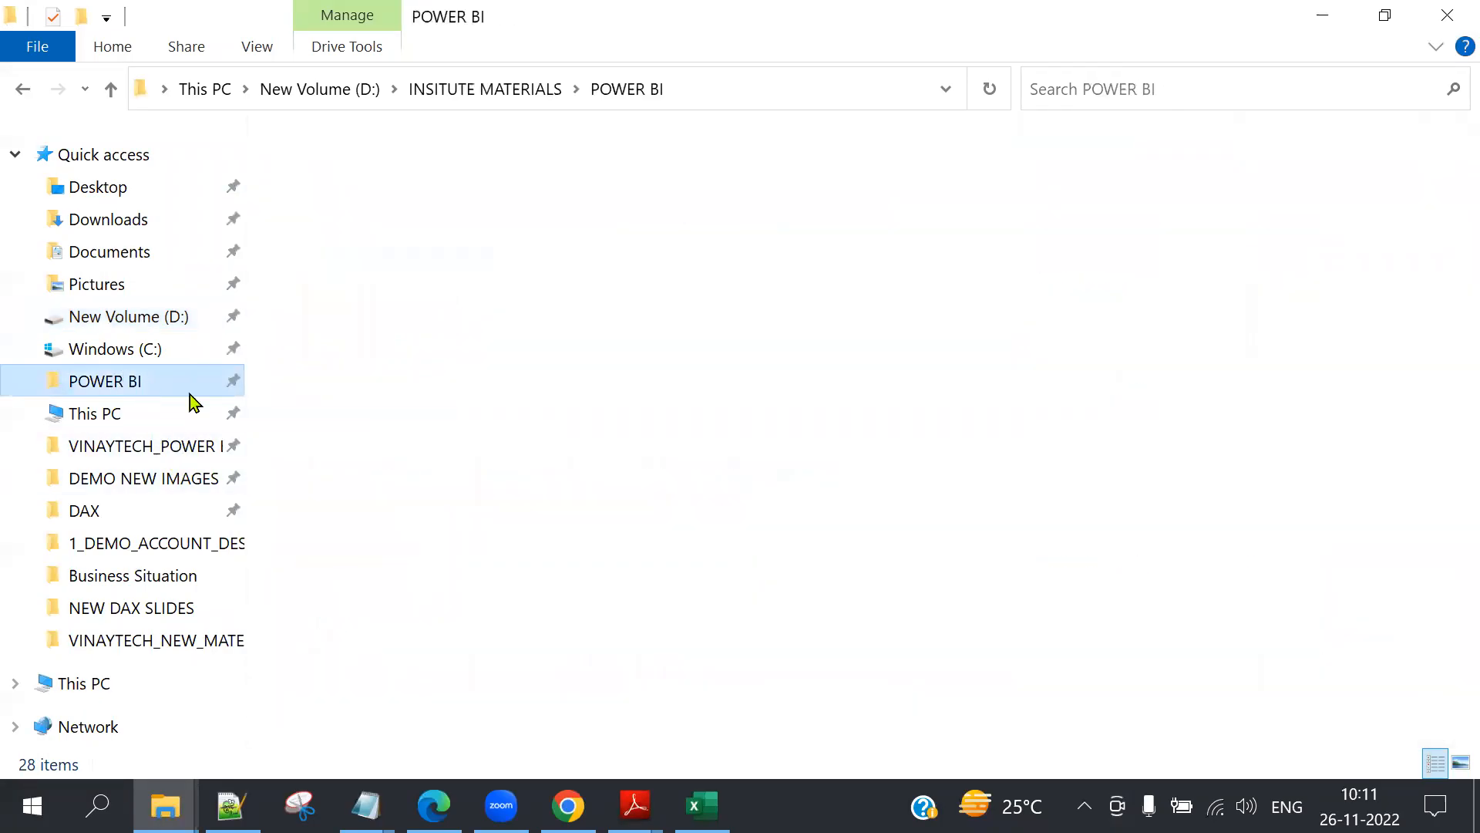
pyautogui.click(552, 271)
pyautogui.doubleClick(552, 275)
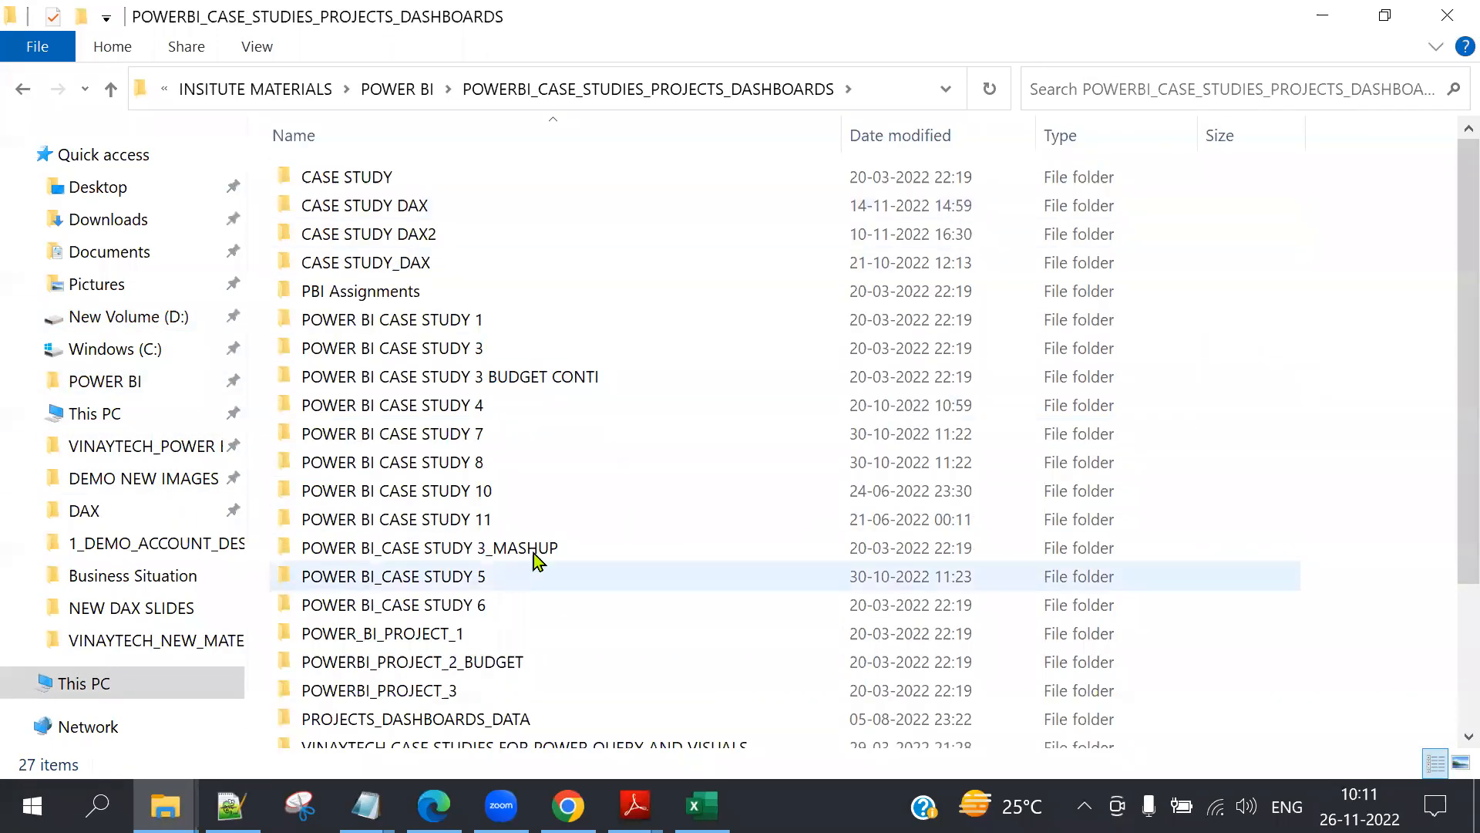
pyautogui.click(486, 661)
pyautogui.click(478, 655)
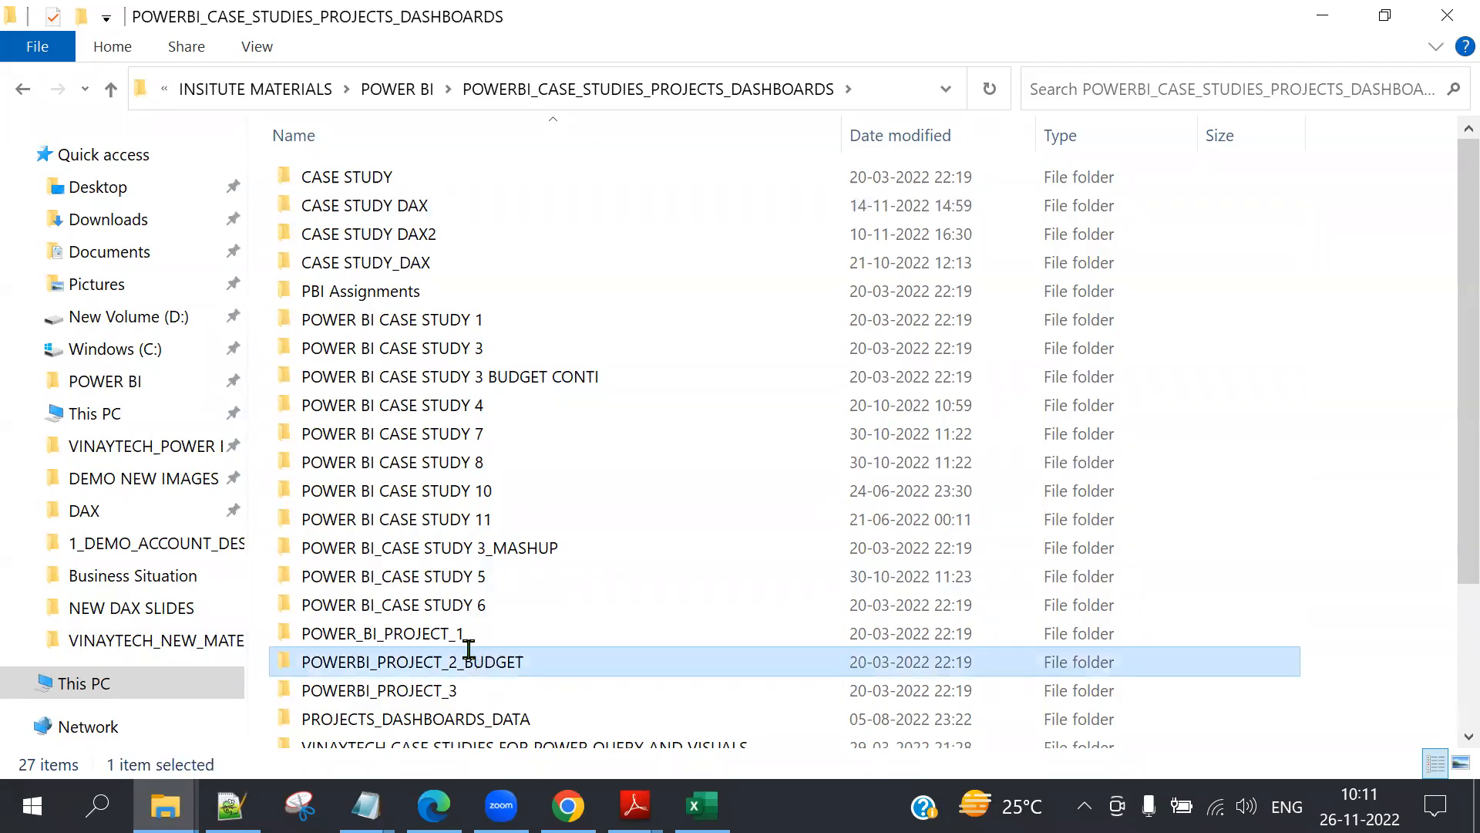
pyautogui.click(612, 673)
pyautogui.doubleClick(456, 663)
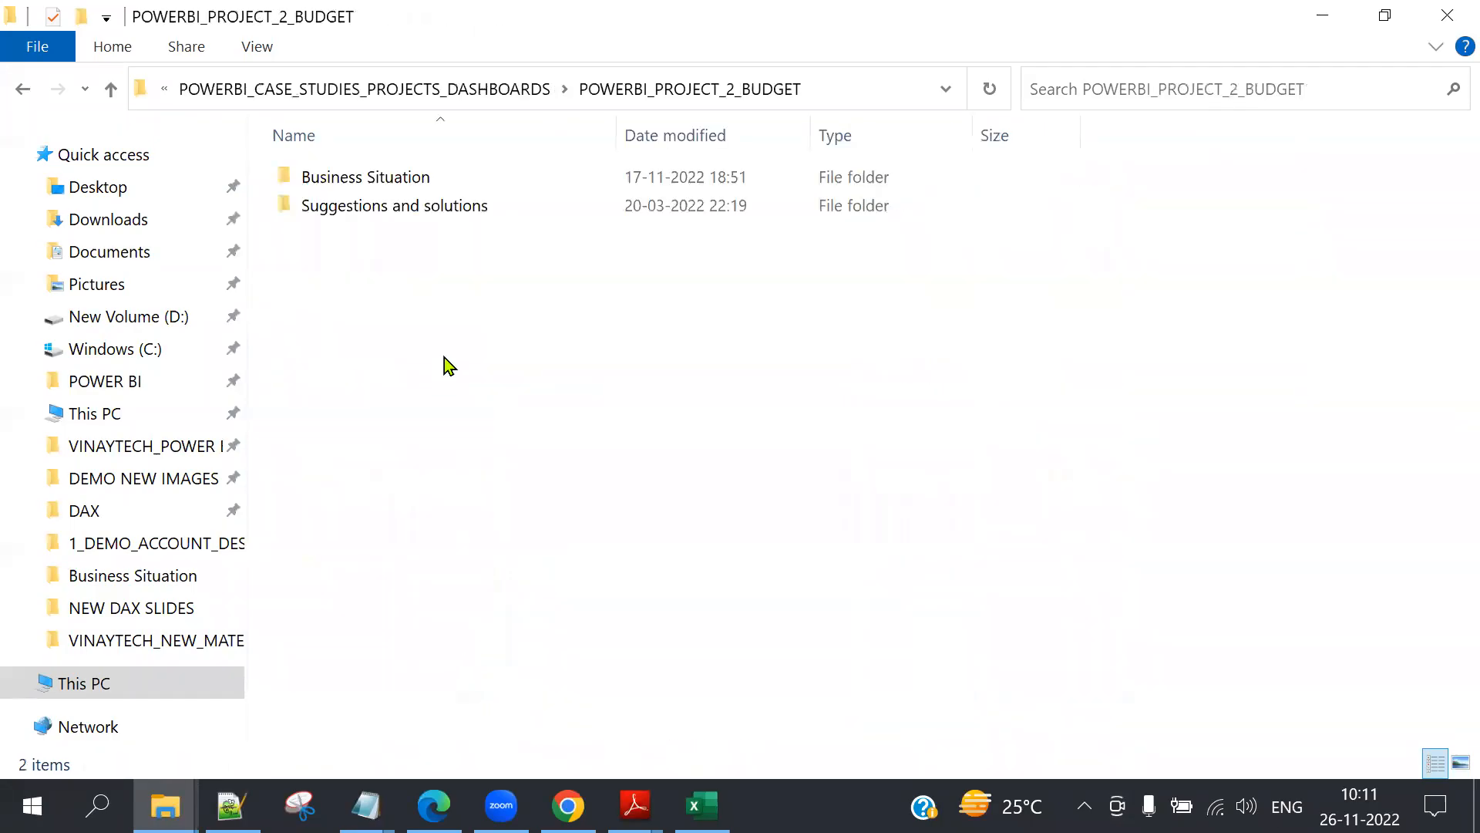
pyautogui.doubleClick(364, 171)
pyautogui.doubleClick(378, 187)
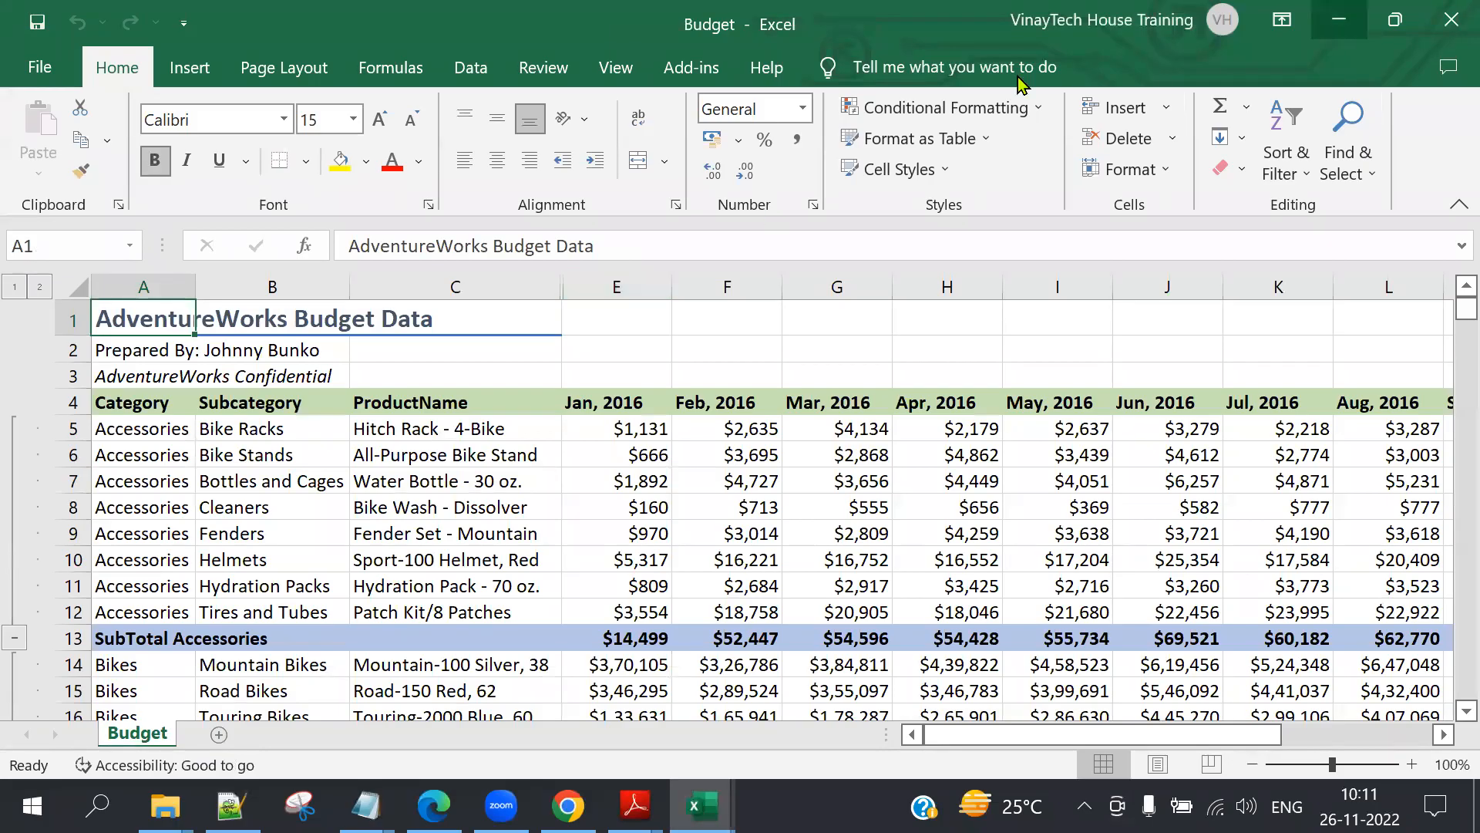
# Examine the AdventureWorks budget sheet at 73% zoom with the ribbon auto-hidden, and close the workbook.
pyautogui.click(1314, 764)
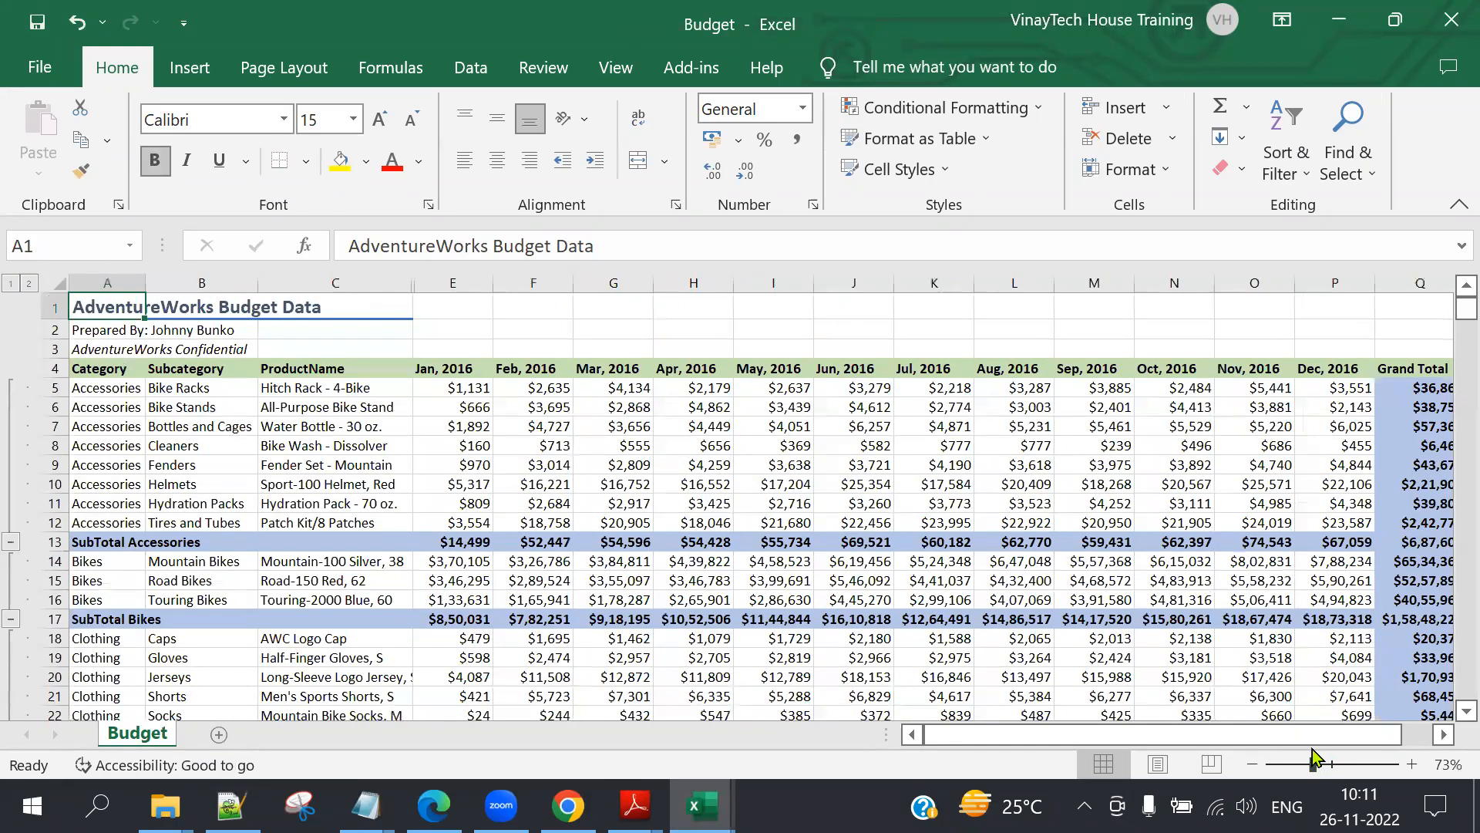
pyautogui.click(1283, 23)
pyautogui.click(1276, 62)
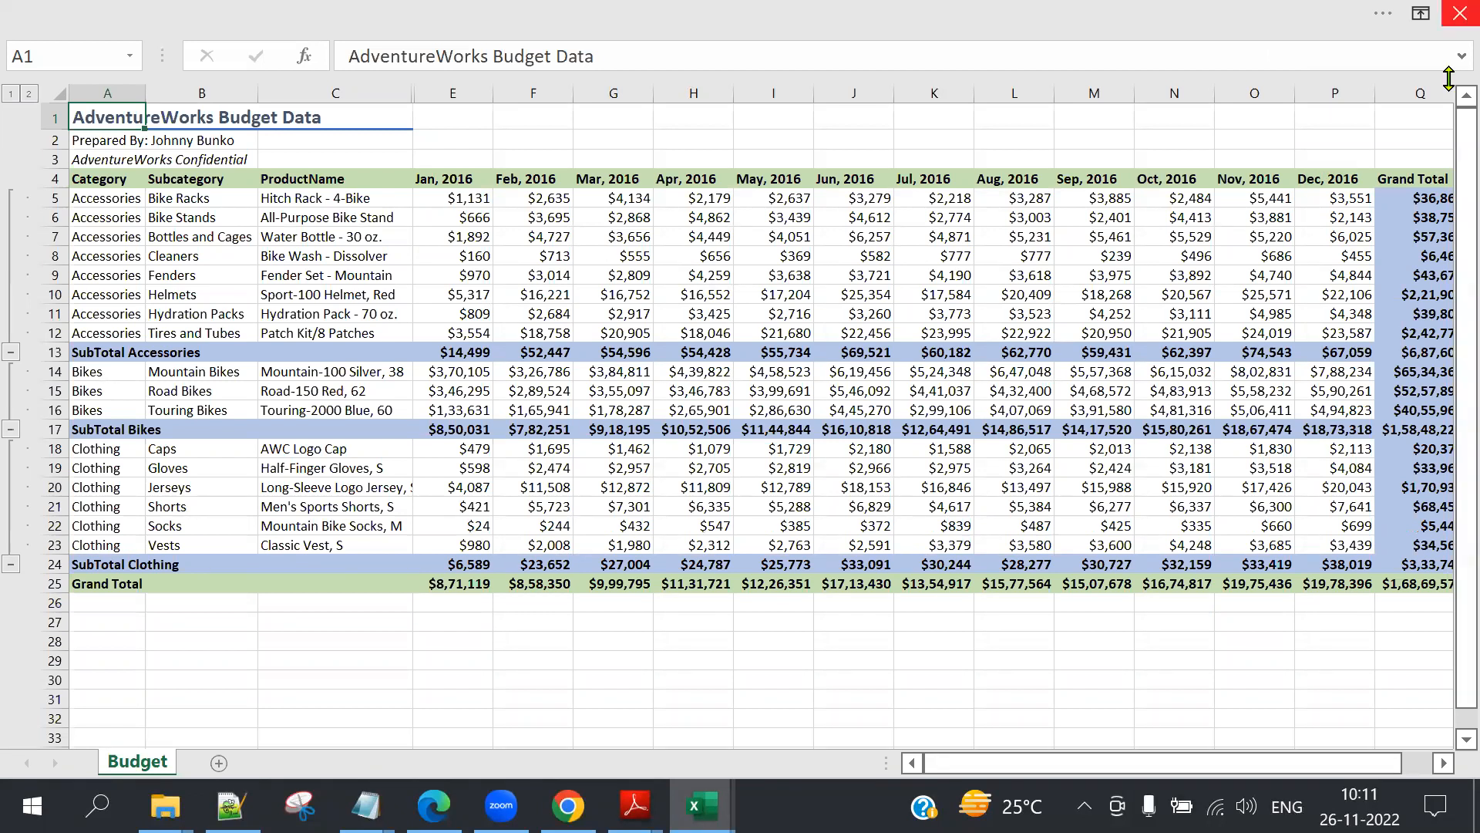
pyautogui.click(1461, 13)
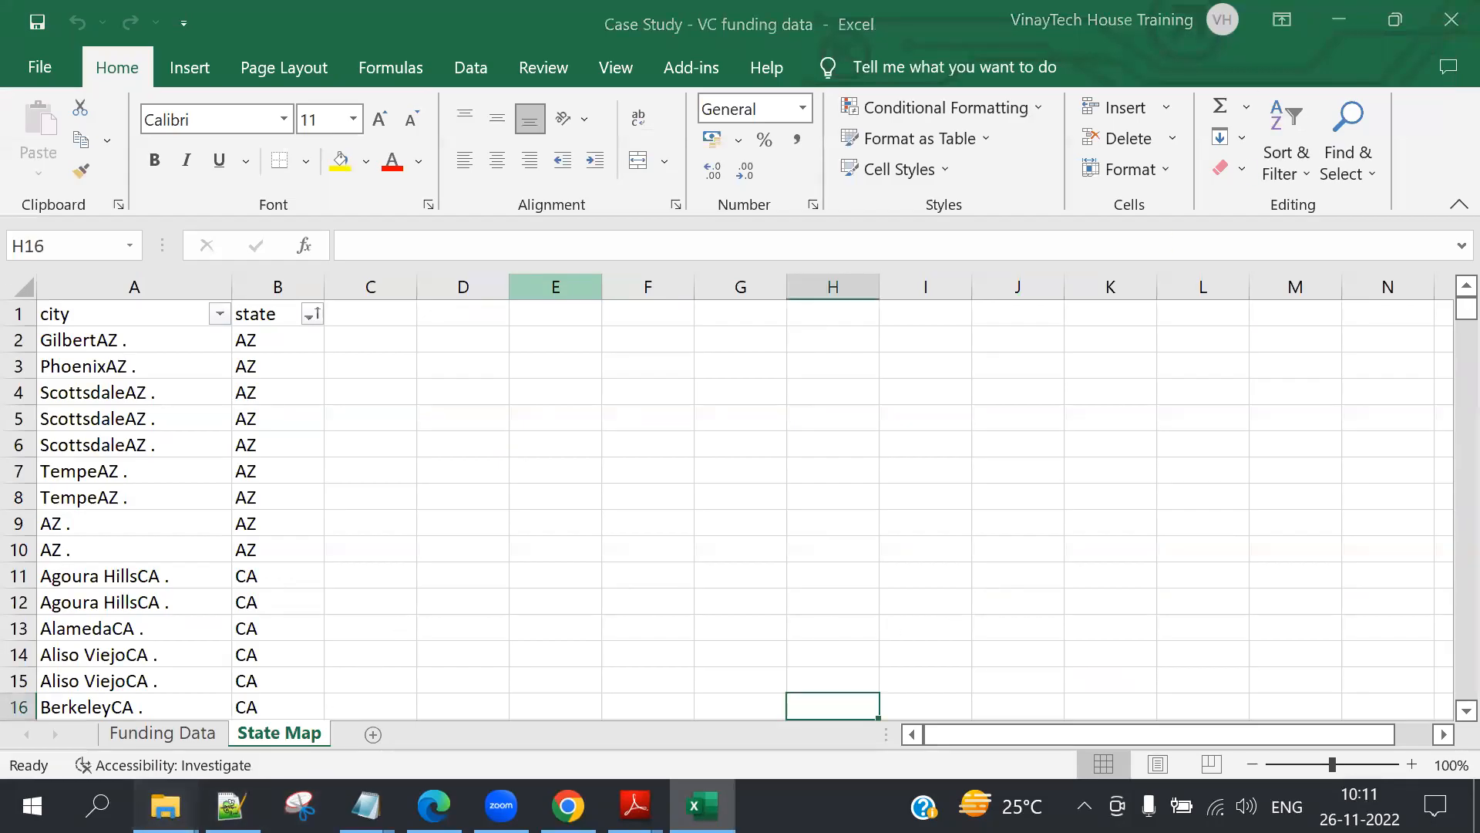
# Switch to the Downloads window in File Explorer, check the contents of the Desktop folder, and minimise the window.
pyautogui.click(165, 806)
pyautogui.click(470, 723)
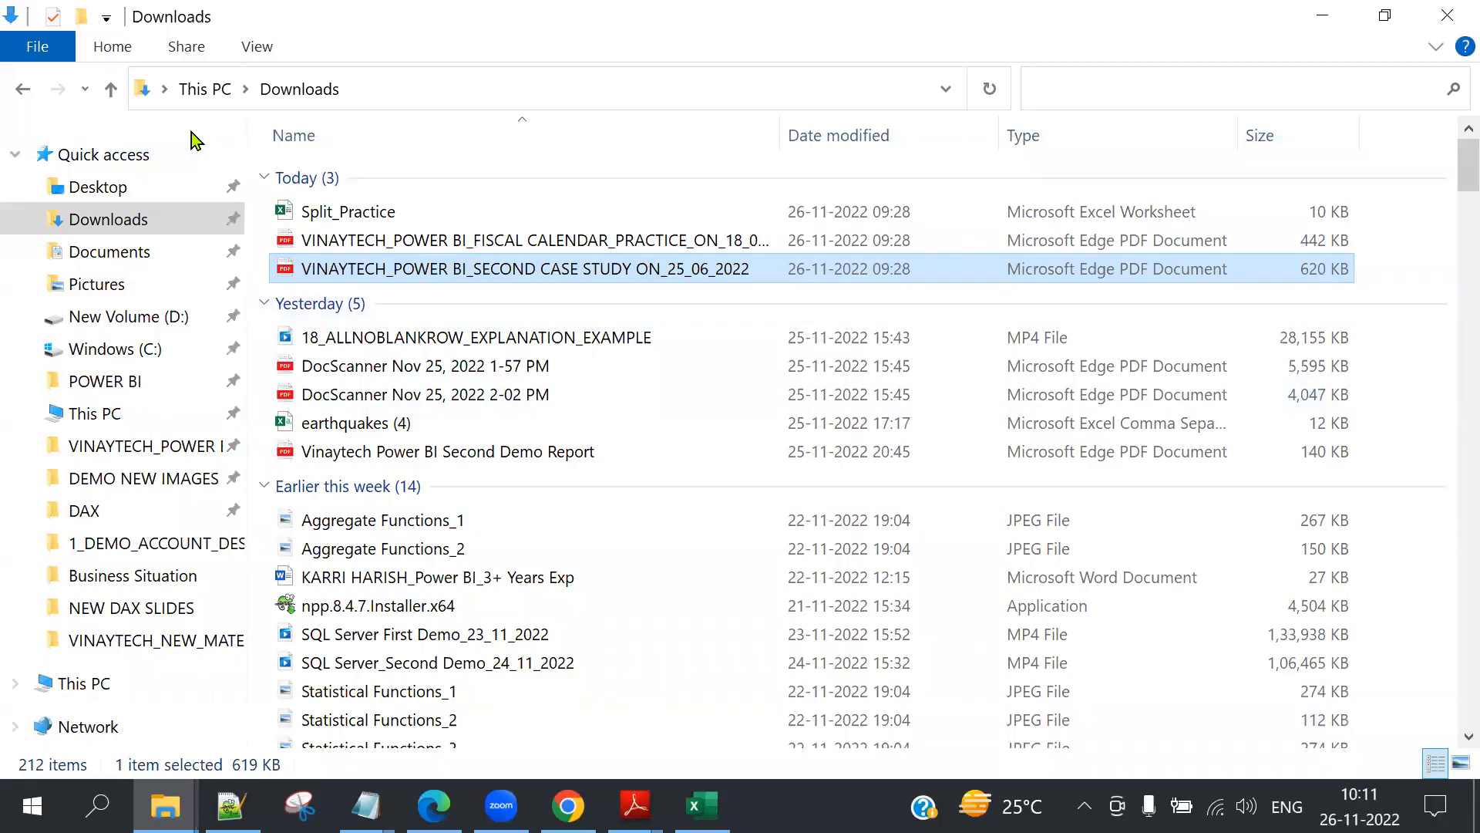
pyautogui.click(98, 187)
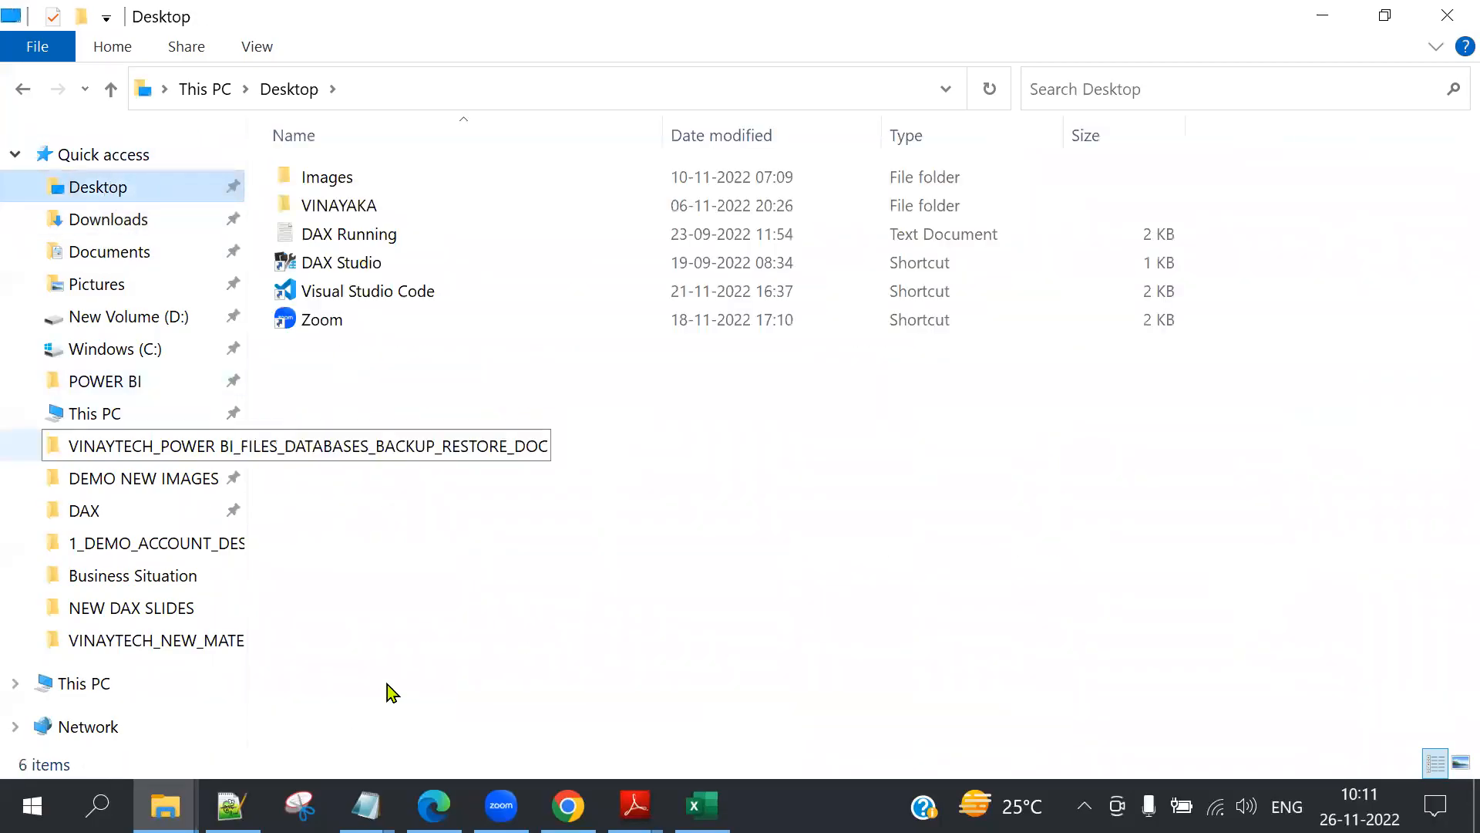
pyautogui.click(1323, 14)
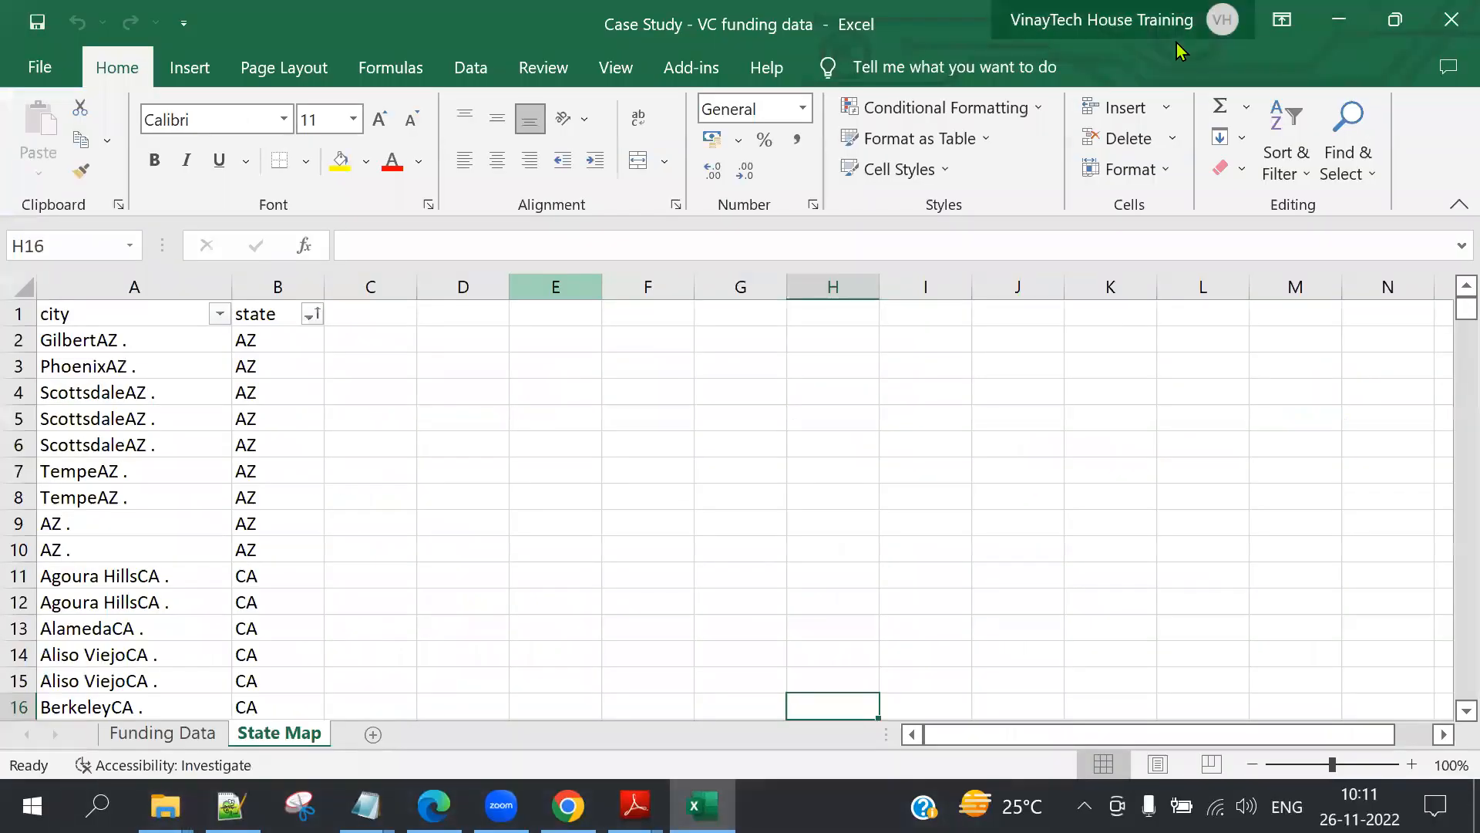